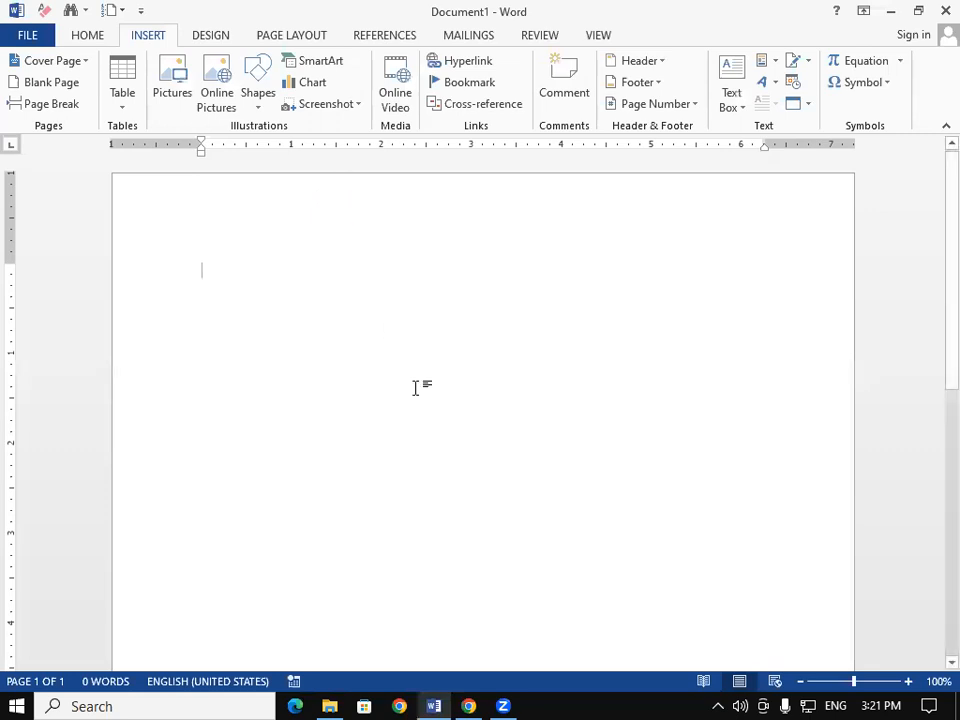
# Switch to Chrome, search Google for "git padrauna" and open the GIT | Padrauna website
pyautogui.click(476, 22)
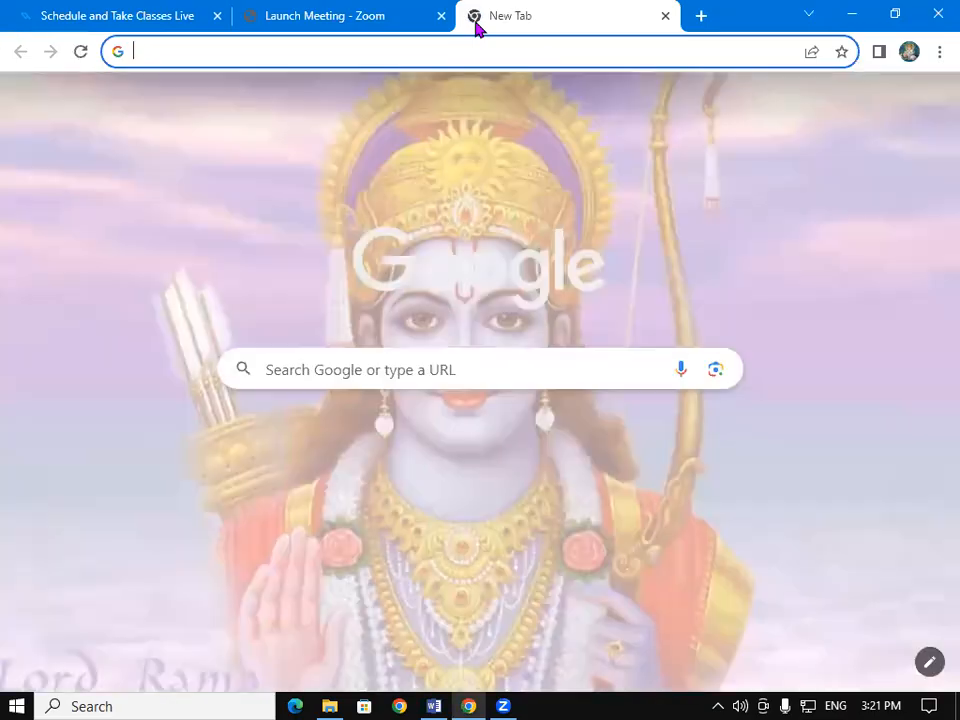
pyautogui.write('git')
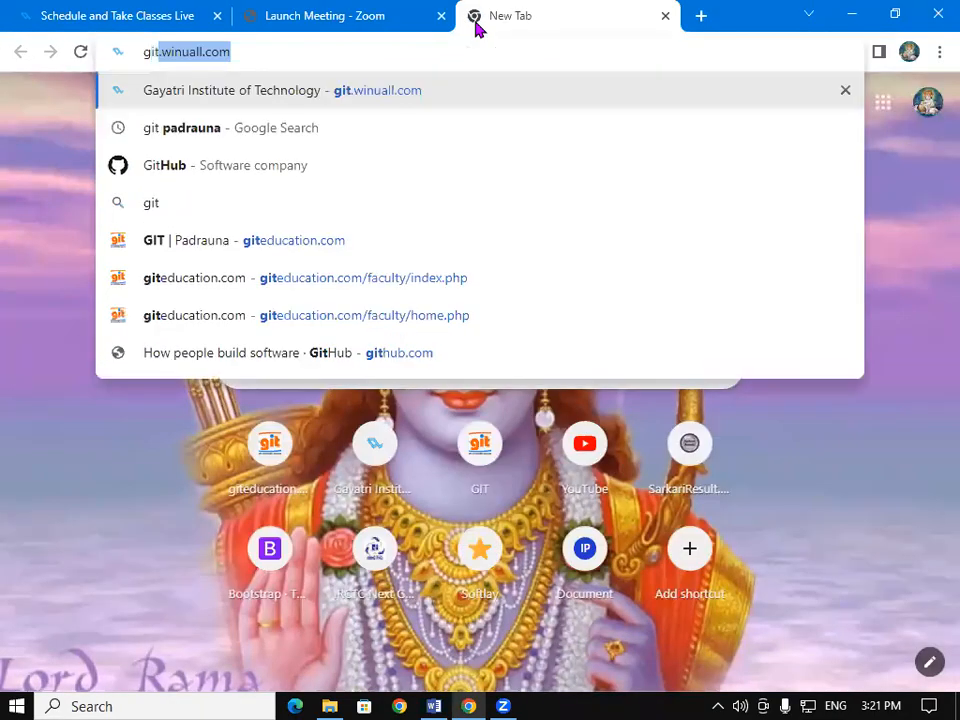
pyautogui.press('Return')
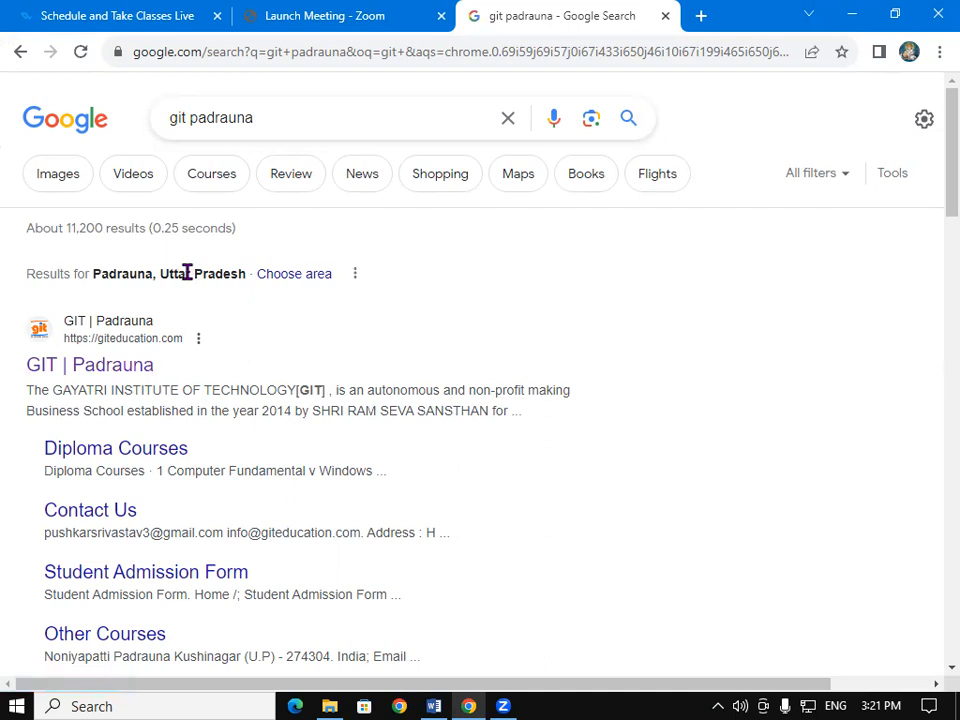
pyautogui.click(140, 379)
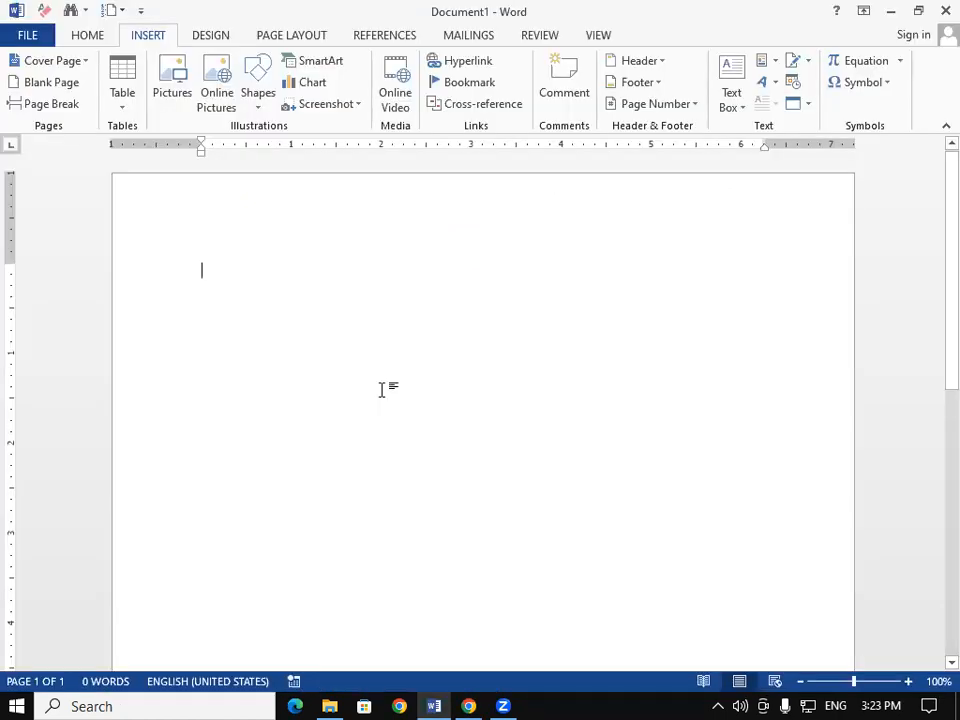
pyautogui.hotkey('ctrl', 'k')
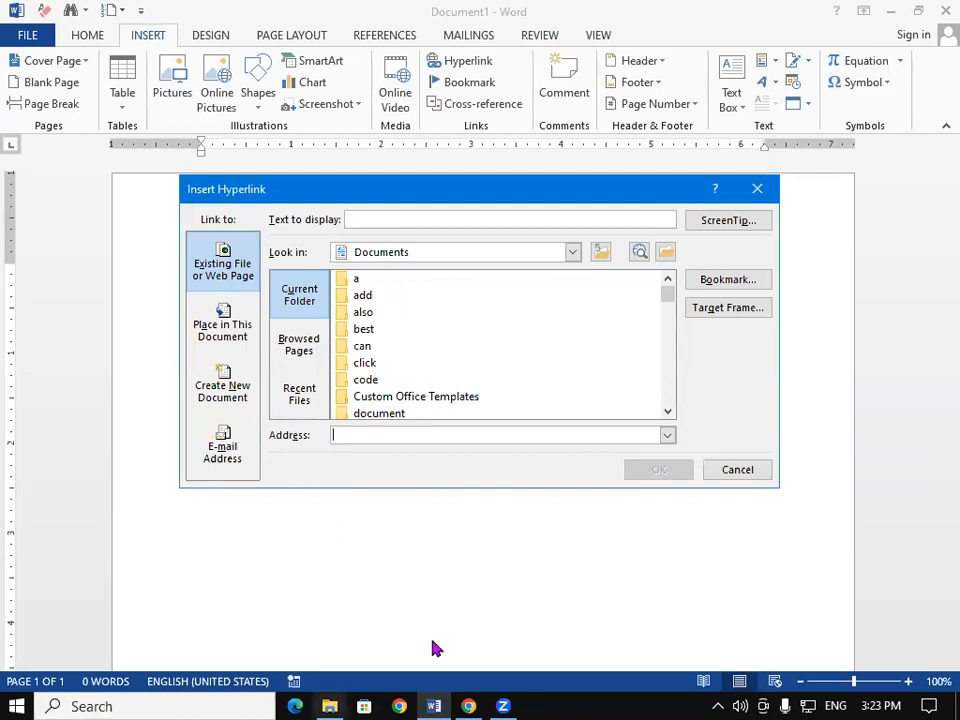
pyautogui.click(569, 254)
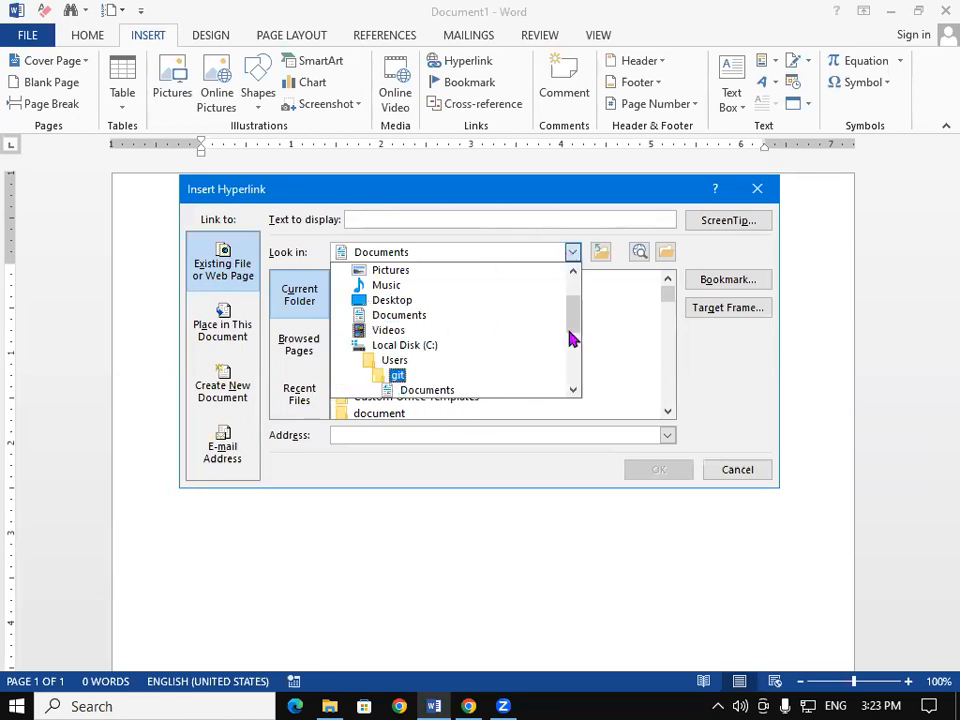
pyautogui.moveTo(574, 317)
pyautogui.mouseDown()
pyautogui.moveTo(581, 347)
pyautogui.moveTo(579, 320)
pyautogui.mouseUp()
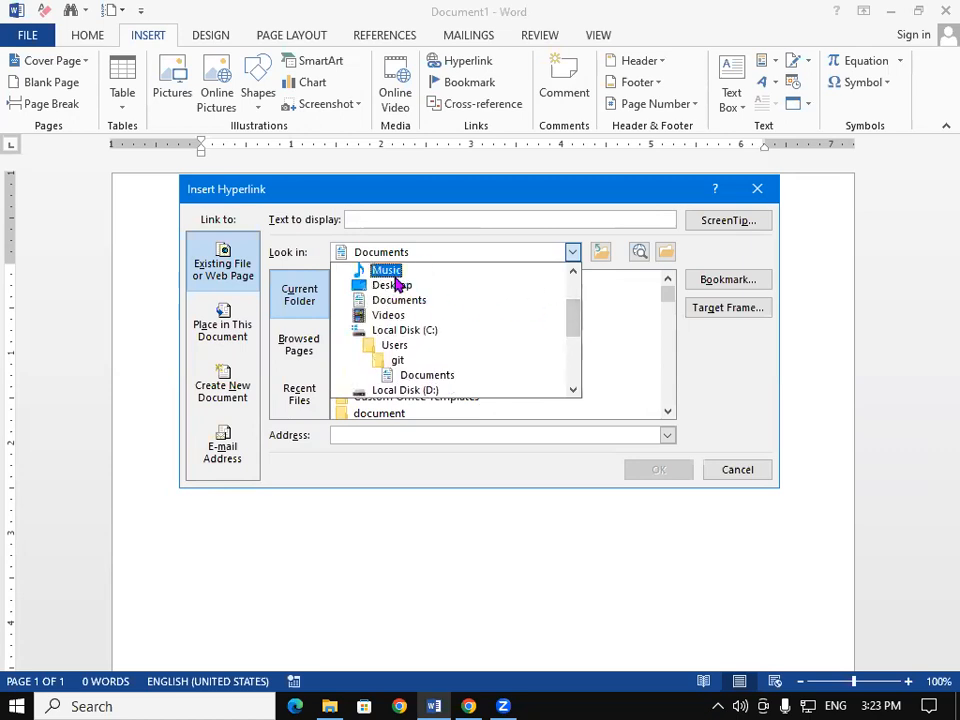
pyautogui.click(401, 287)
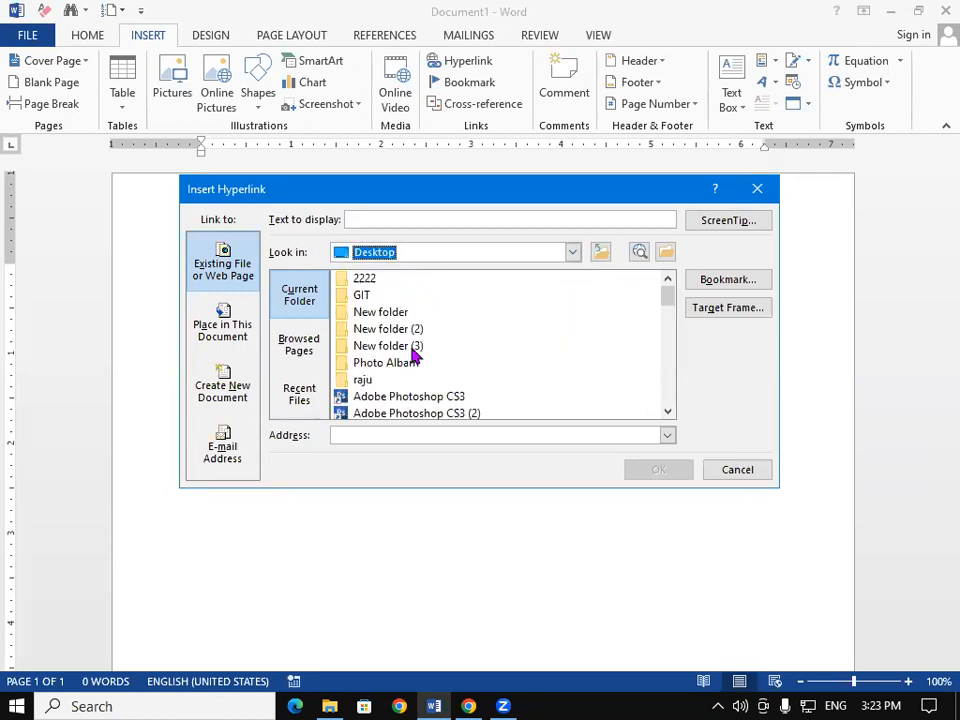
pyautogui.moveTo(666, 304); pyautogui.dragTo(672, 341)
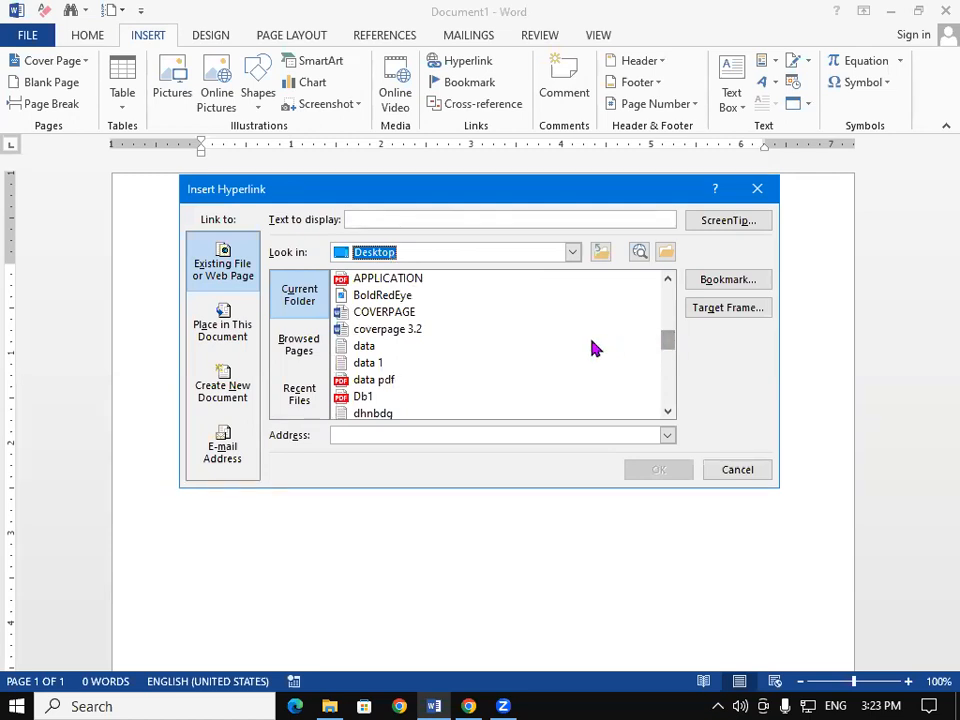
pyautogui.click(416, 336)
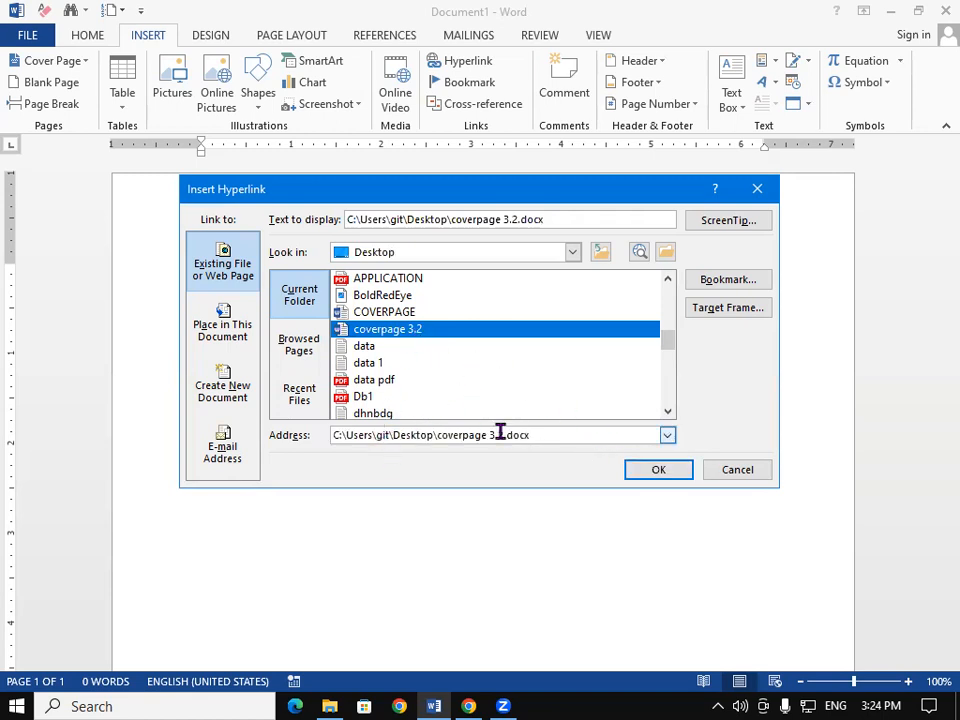
pyautogui.click(766, 190)
# Insert a hyperlink to the existing Desktop file "coverpage 3.2" in the blank document
pyautogui.hotkey('ctrl', 'k')
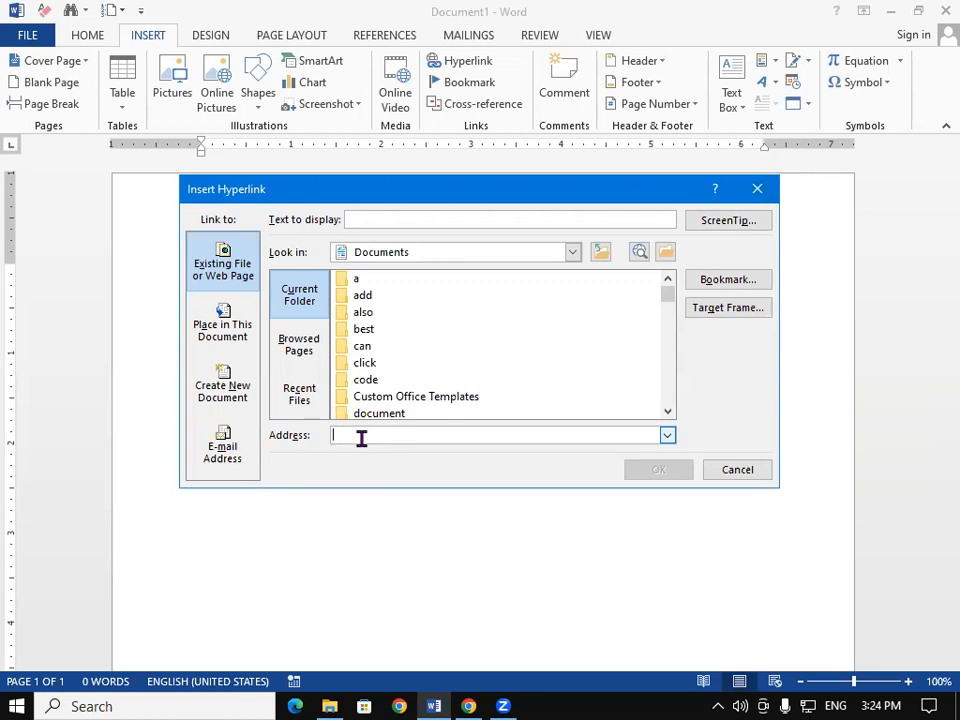
pyautogui.click(572, 252)
pyautogui.scroll(-4, 530, 300)
pyautogui.scroll(3, 515, 317)
pyautogui.scroll(2, 502, 326)
pyautogui.click(392, 283)
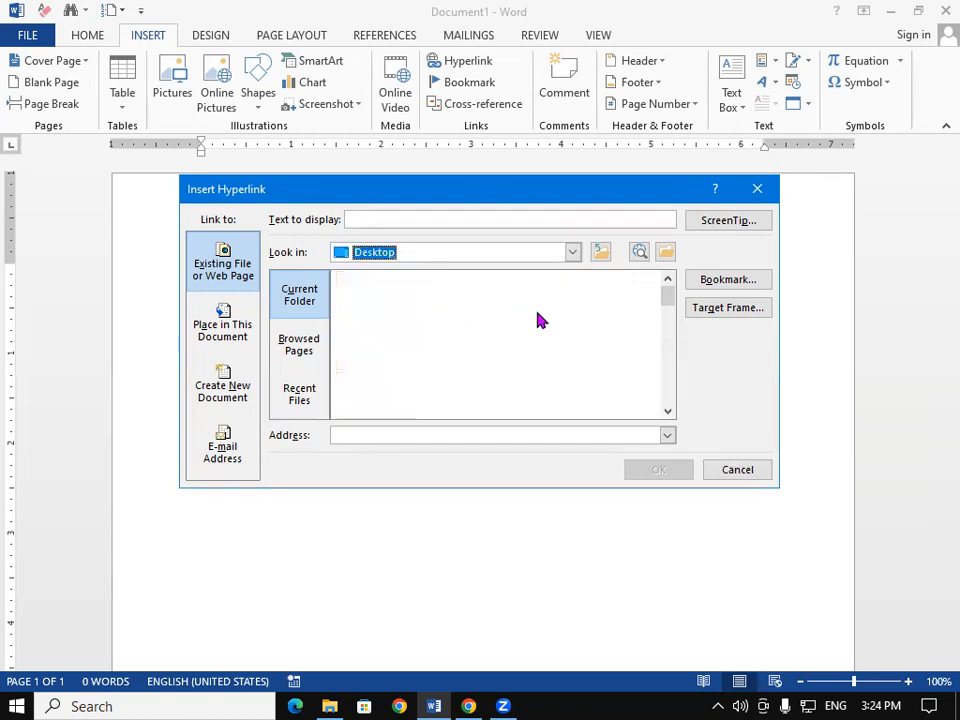
pyautogui.moveTo(668, 298); pyautogui.dragTo(671, 332)
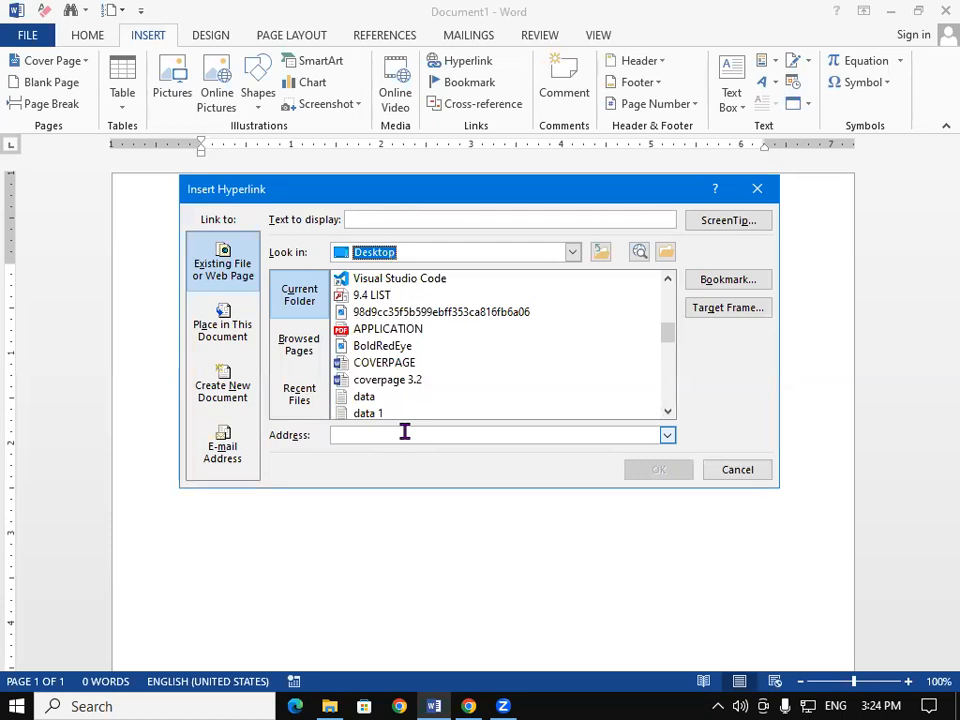
pyautogui.click(398, 382)
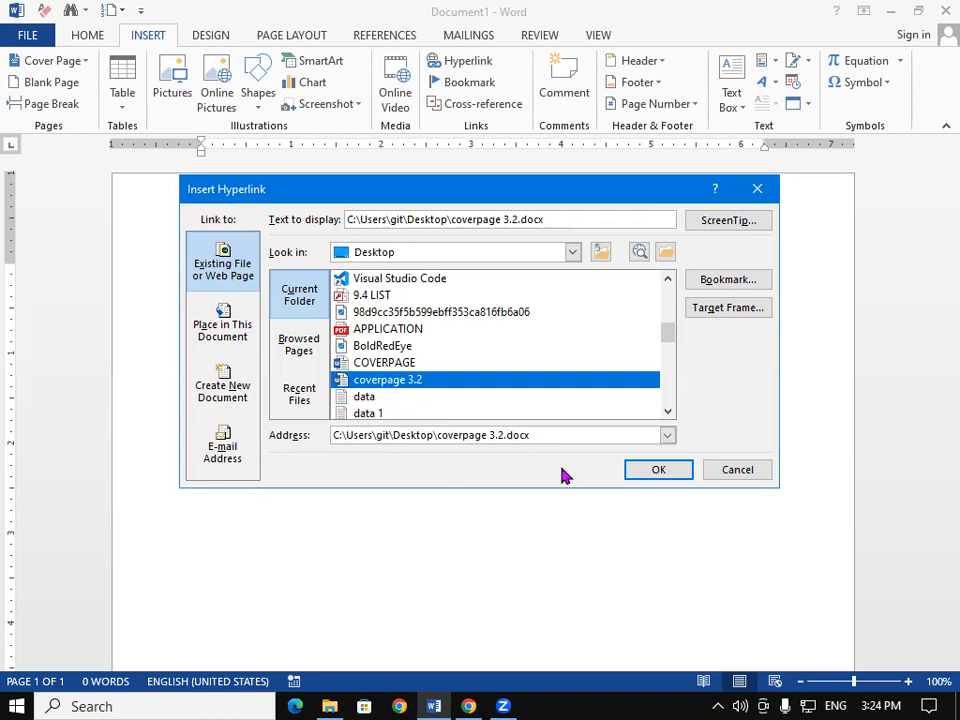
pyautogui.click(643, 476)
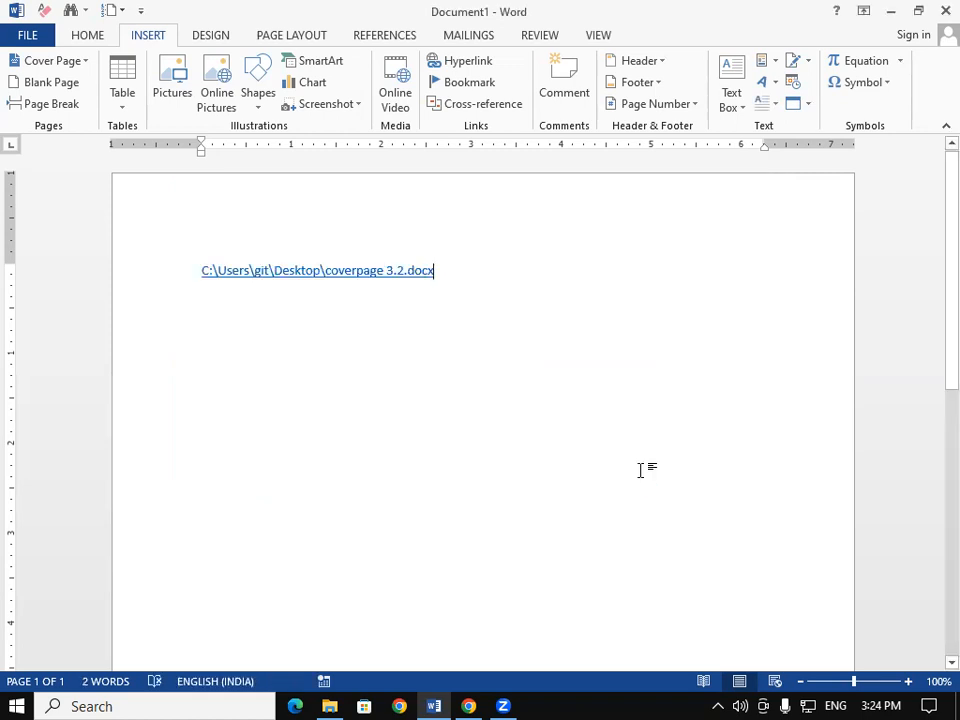
# Select the entire document and increase the link text's font size by four increments
pyautogui.hotkey('ctrl', 'a')
pyautogui.hotkey('ctrl', 'shift', '.')
pyautogui.hotkey('ctrl', 'shift', '.')
pyautogui.hotkey('ctrl', 'shift', '.')
pyautogui.hotkey('ctrl', 'shift', '.')
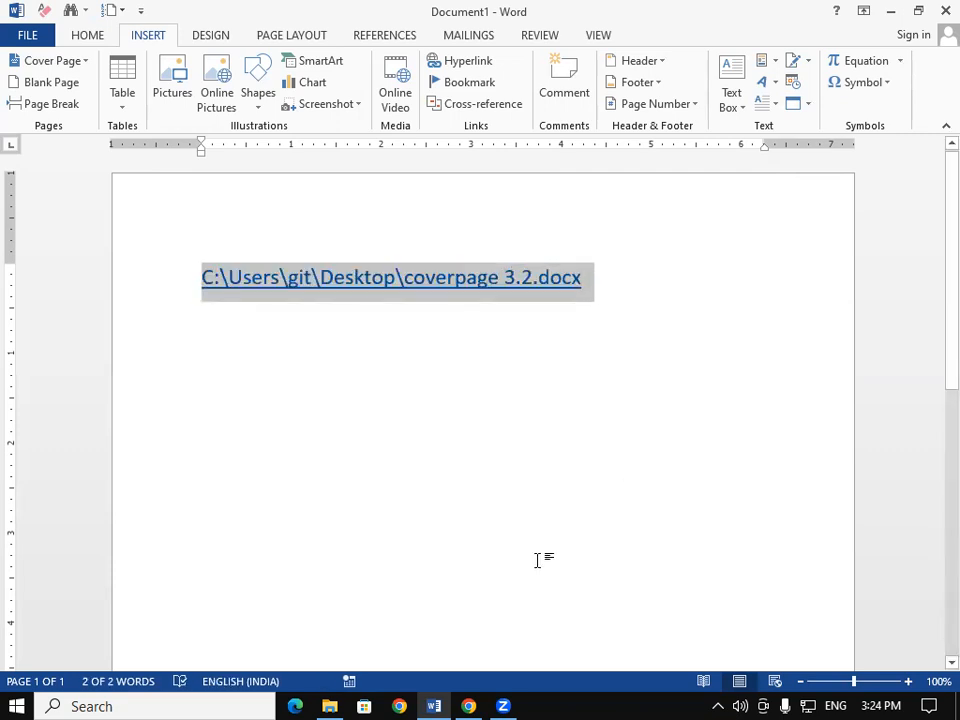
pyautogui.click(716, 456)
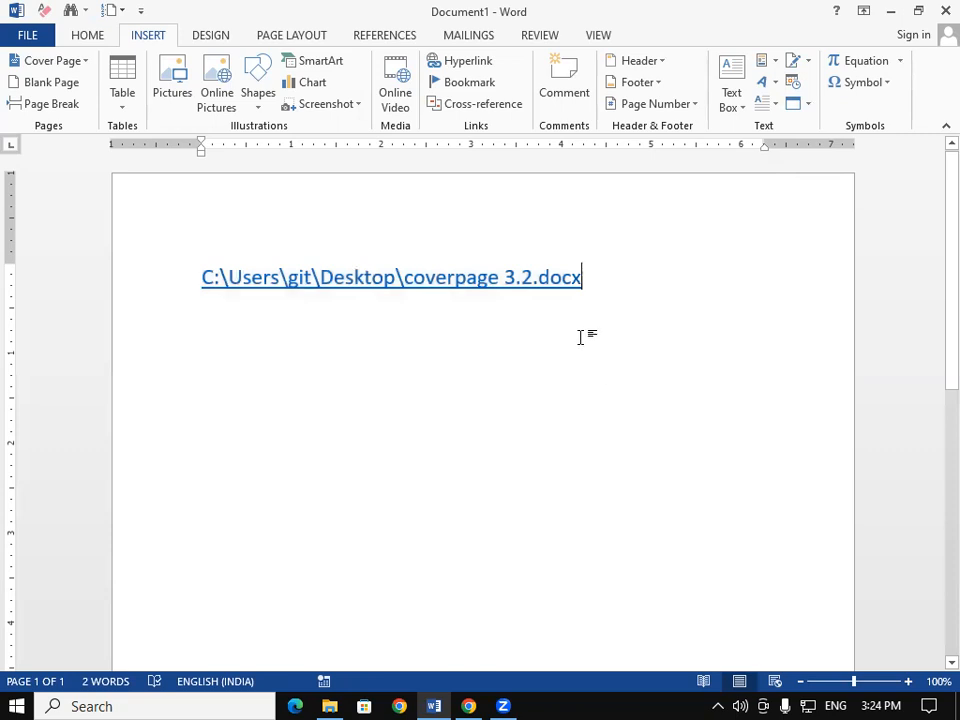
# Follow the coverpage 3.2 link past the security notice, look over the linked document, and close it
pyautogui.keyDown('ctrl'); pyautogui.click(561, 279); pyautogui.keyUp('ctrl')
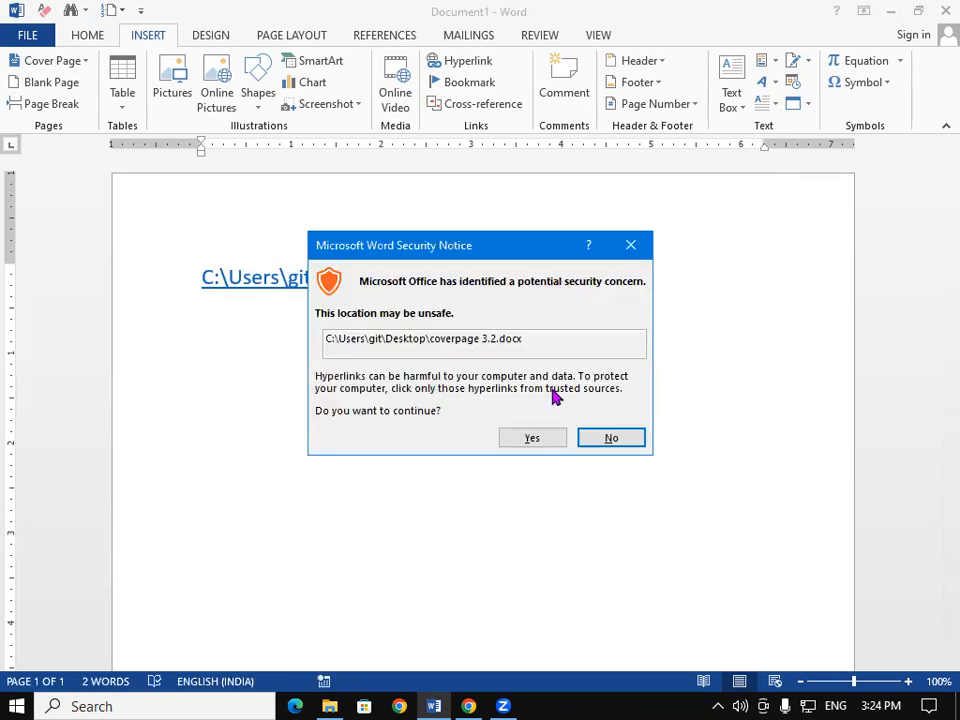
pyautogui.click(546, 438)
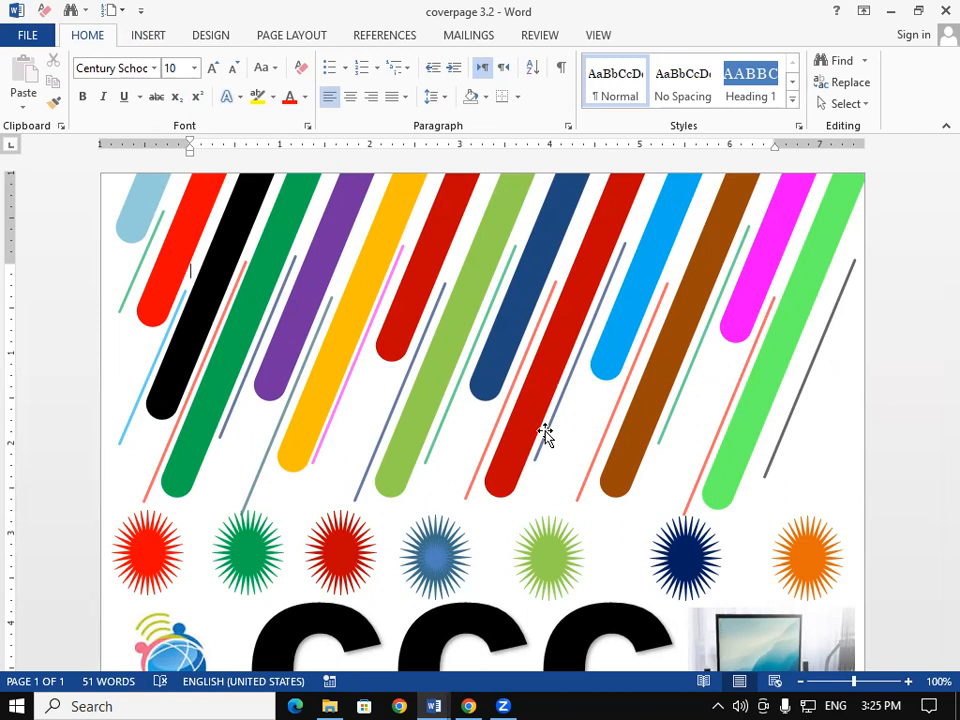
pyautogui.scroll(-5, 545, 432)
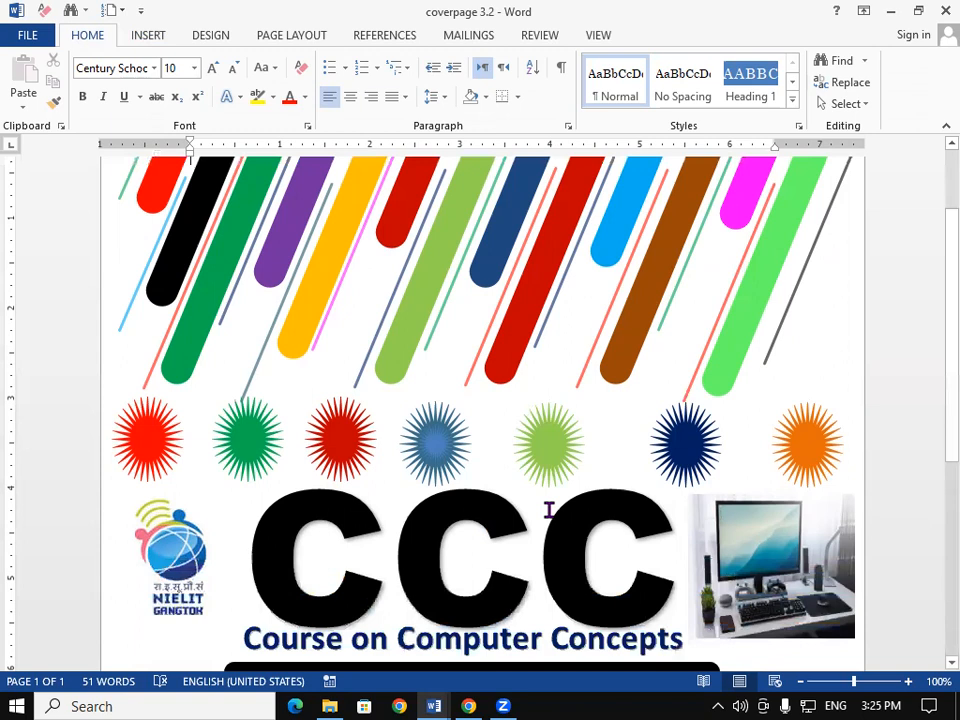
pyautogui.scroll(3, 546, 534)
pyautogui.scroll(1, 547, 534)
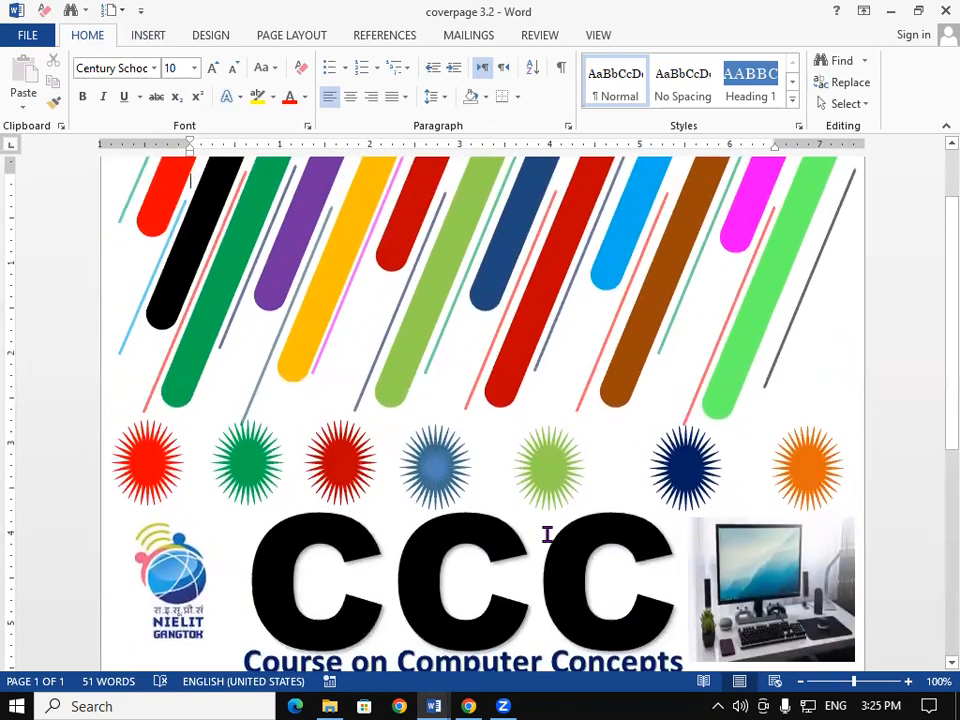
pyautogui.click(938, 11)
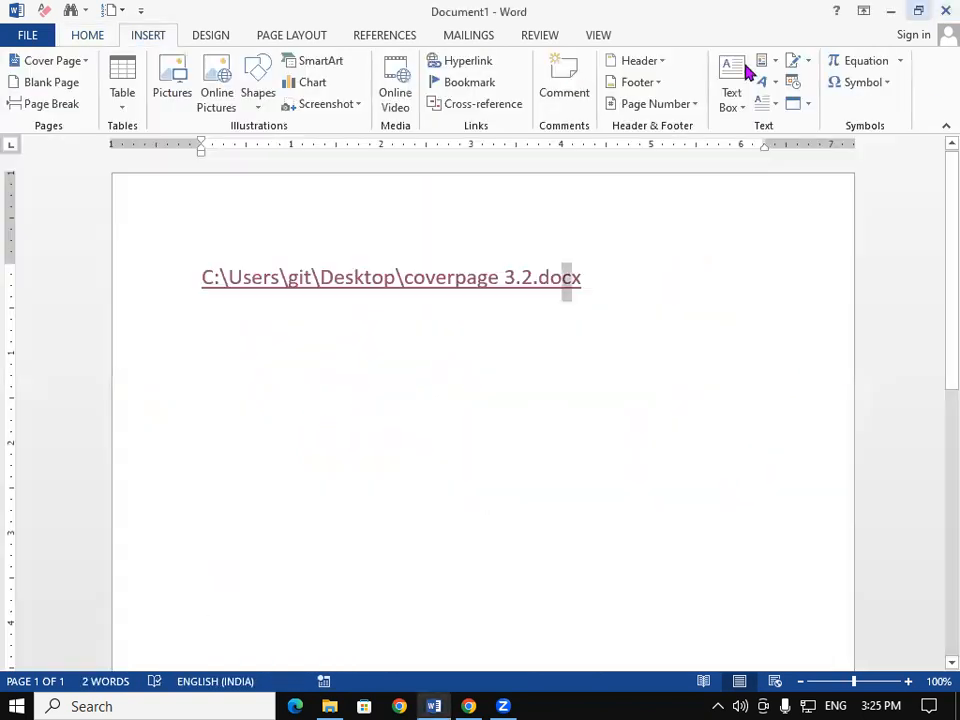
# Delete the coverpage 3.2 hyperlink text so the page is empty
pyautogui.click(658, 297)
pyautogui.press('BackSpace')
pyautogui.press('BackSpace')
pyautogui.press('BackSpace')
pyautogui.press('BackSpace')
pyautogui.press('BackSpace')
pyautogui.press('BackSpace')
pyautogui.press('BackSpace')
pyautogui.press('BackSpace')
pyautogui.press('BackSpace')
pyautogui.press('BackSpace')
pyautogui.press('BackSpace')
pyautogui.press('BackSpace')
pyautogui.press('BackSpace')
pyautogui.press('BackSpace')
pyautogui.press('BackSpace')
pyautogui.press('BackSpace')
pyautogui.press('BackSpace')
pyautogui.press('BackSpace')
pyautogui.press('BackSpace')
pyautogui.press('BackSpace')
pyautogui.press('BackSpace')
pyautogui.press('BackSpace')
pyautogui.press('BackSpace')
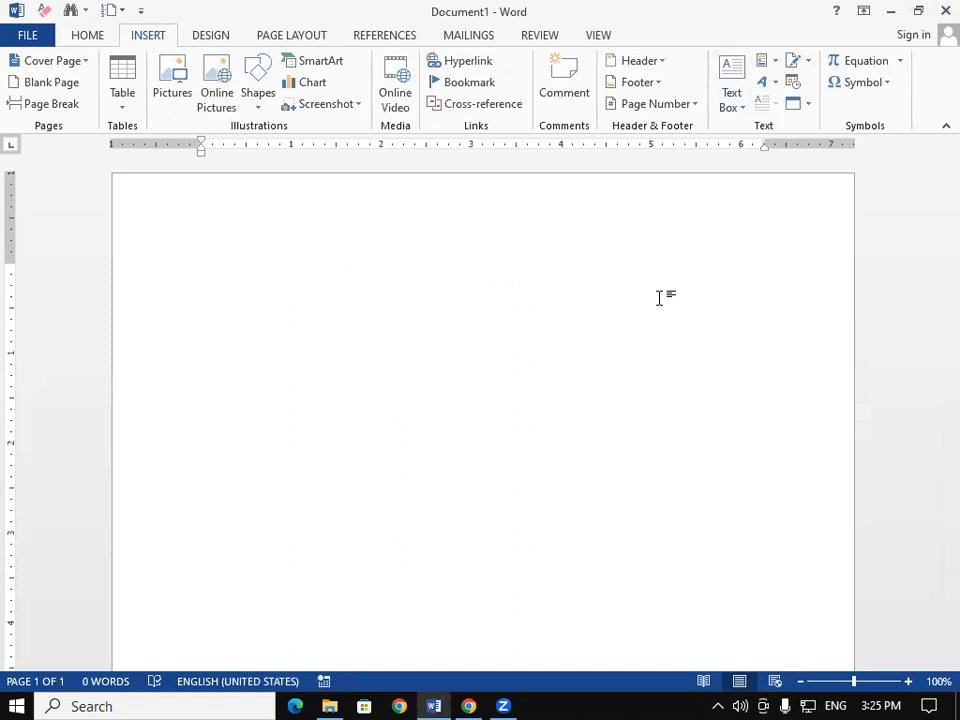
# Start a new hyperlink to an existing file and browse to the Music folder
pyautogui.hotkey('ctrl', 'k')
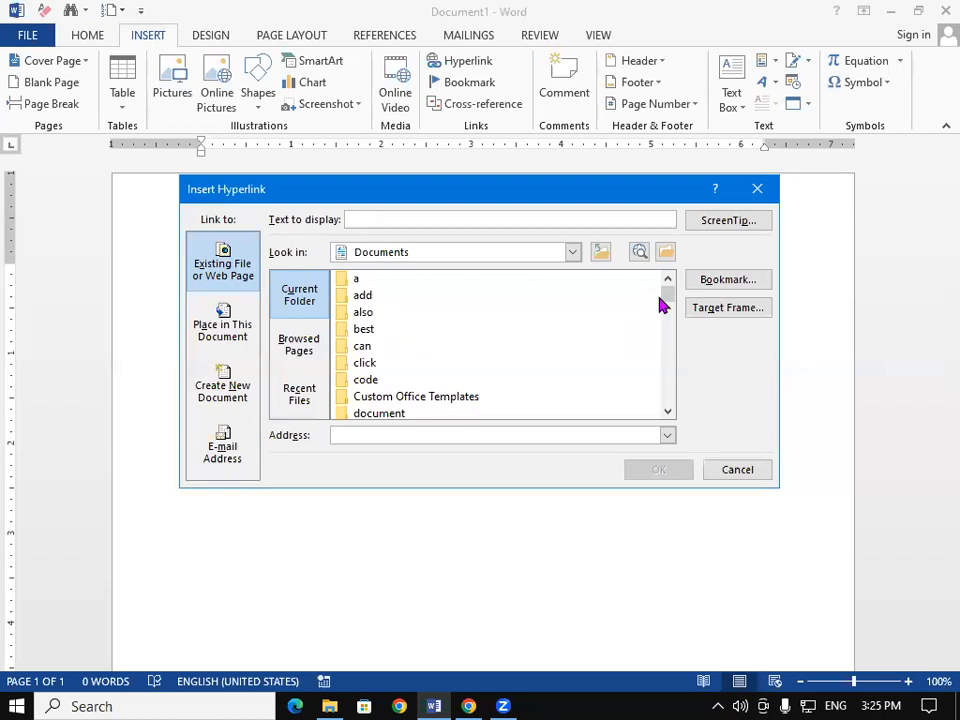
pyautogui.click(571, 253)
pyautogui.scroll(-5, 566, 307)
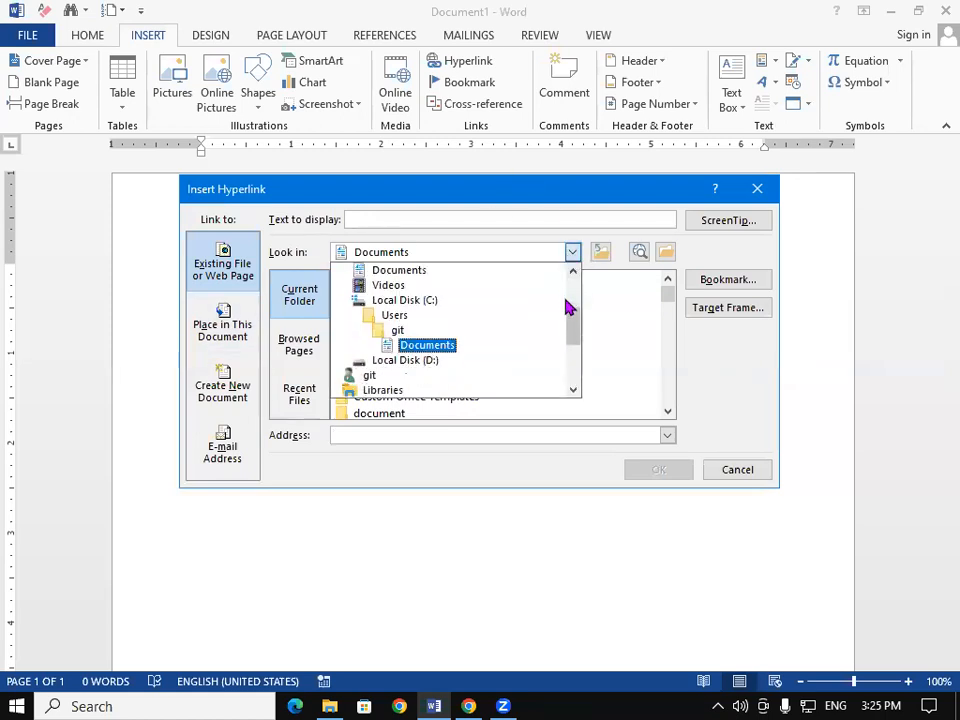
pyautogui.scroll(-6, 566, 310)
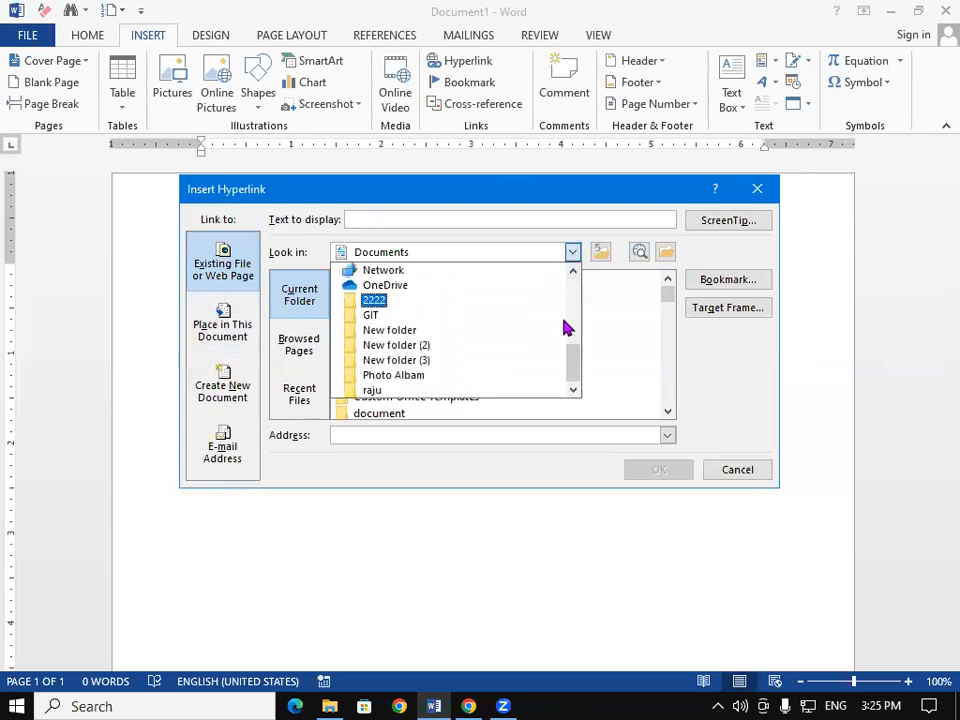
pyautogui.scroll(5, 574, 345)
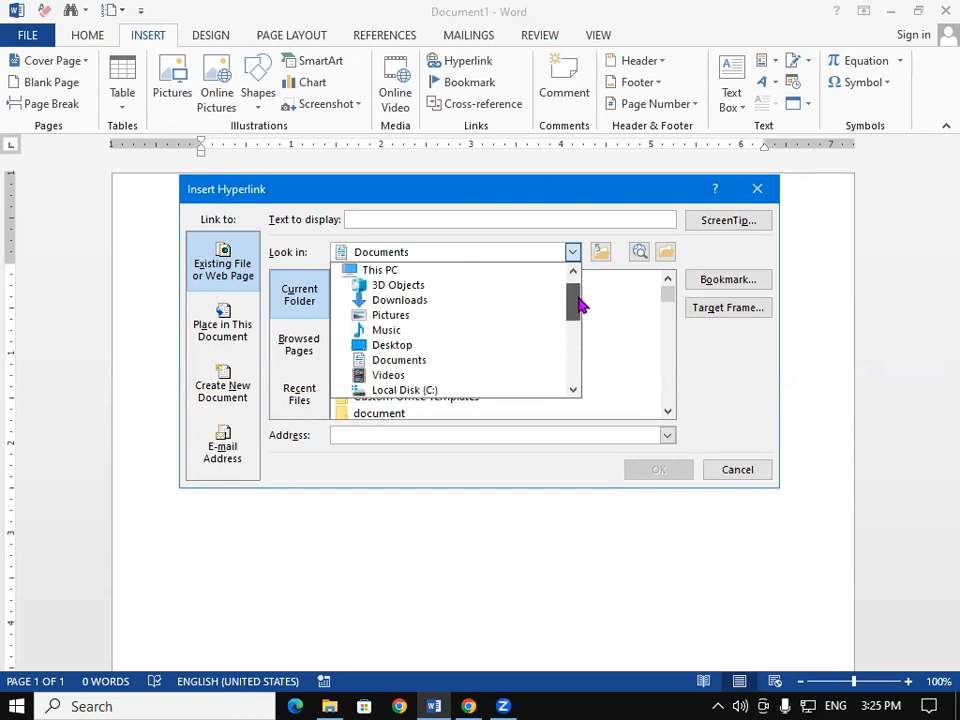
pyautogui.click(395, 331)
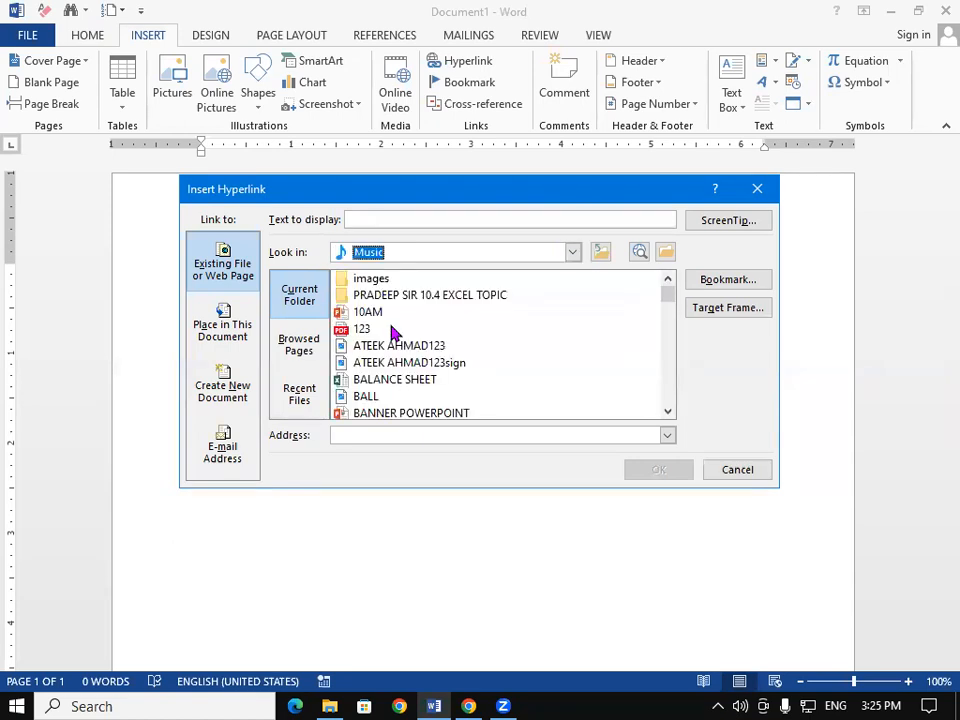
# Choose the text file "use of index & match function" as the link target and insert the hyperlink
pyautogui.click(409, 380)
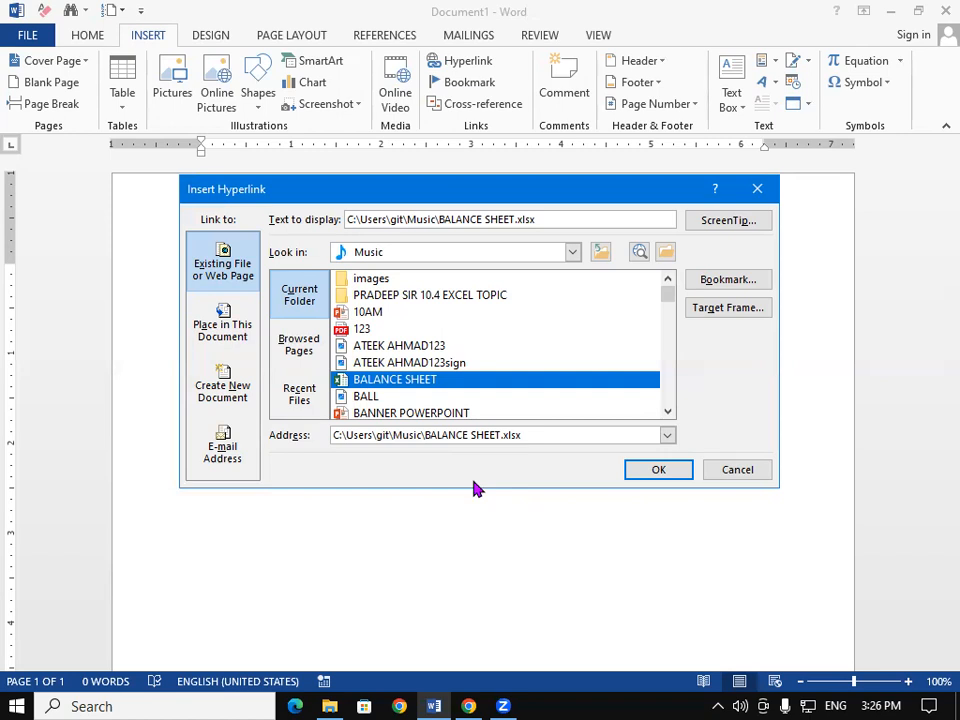
pyautogui.scroll(-1, 440, 345)
pyautogui.scroll(1, 440, 345)
pyautogui.moveTo(666, 294); pyautogui.dragTo(672, 363)
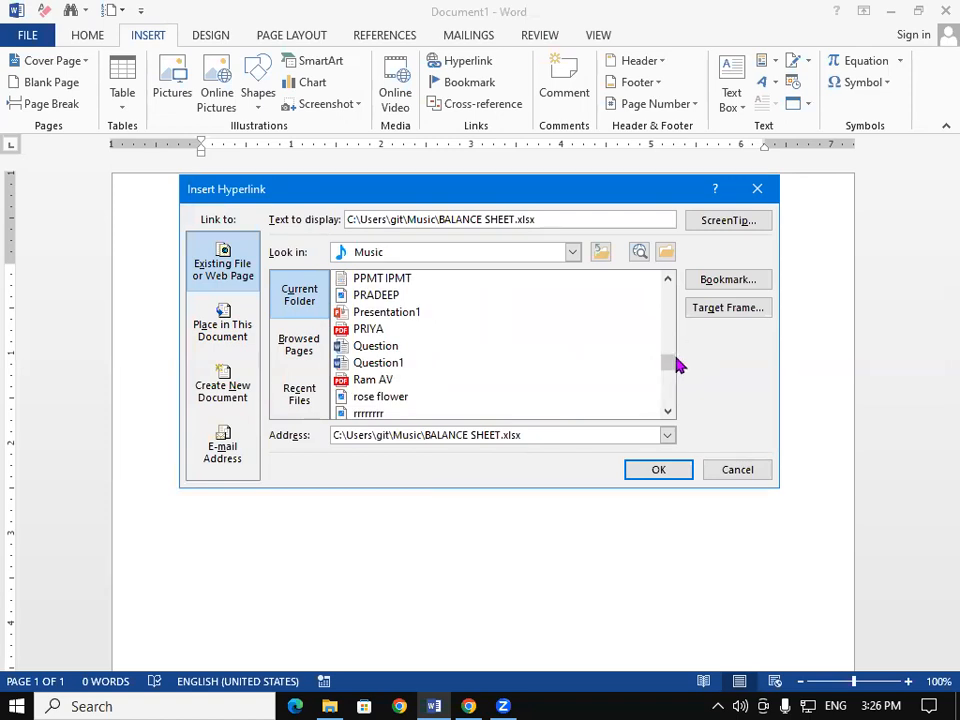
pyautogui.moveTo(671, 364); pyautogui.dragTo(666, 401)
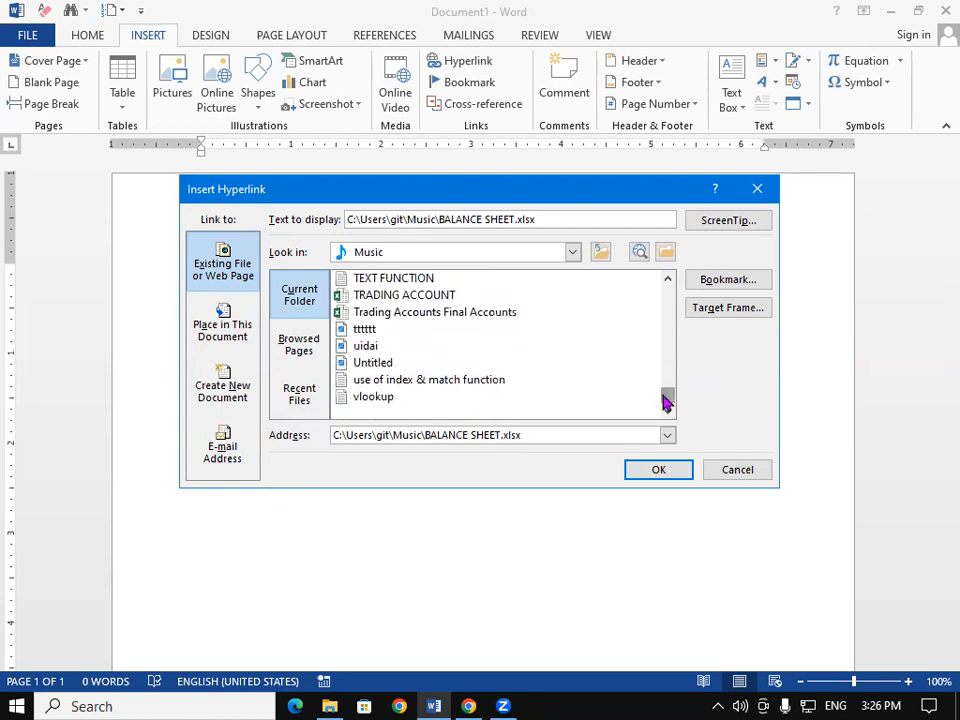
pyautogui.click(407, 388)
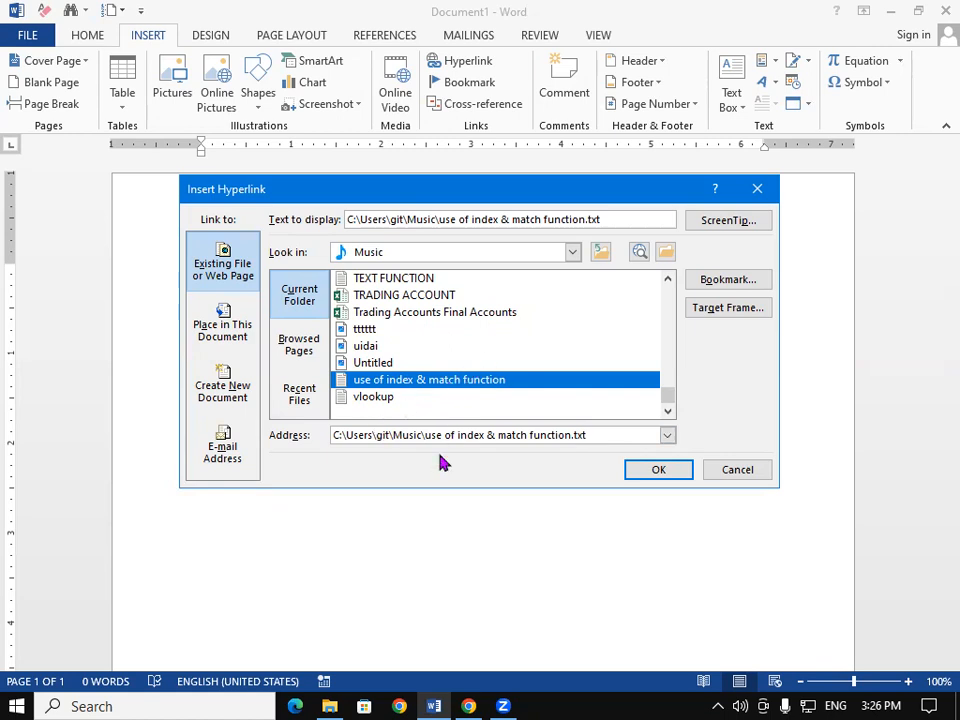
pyautogui.click(653, 479)
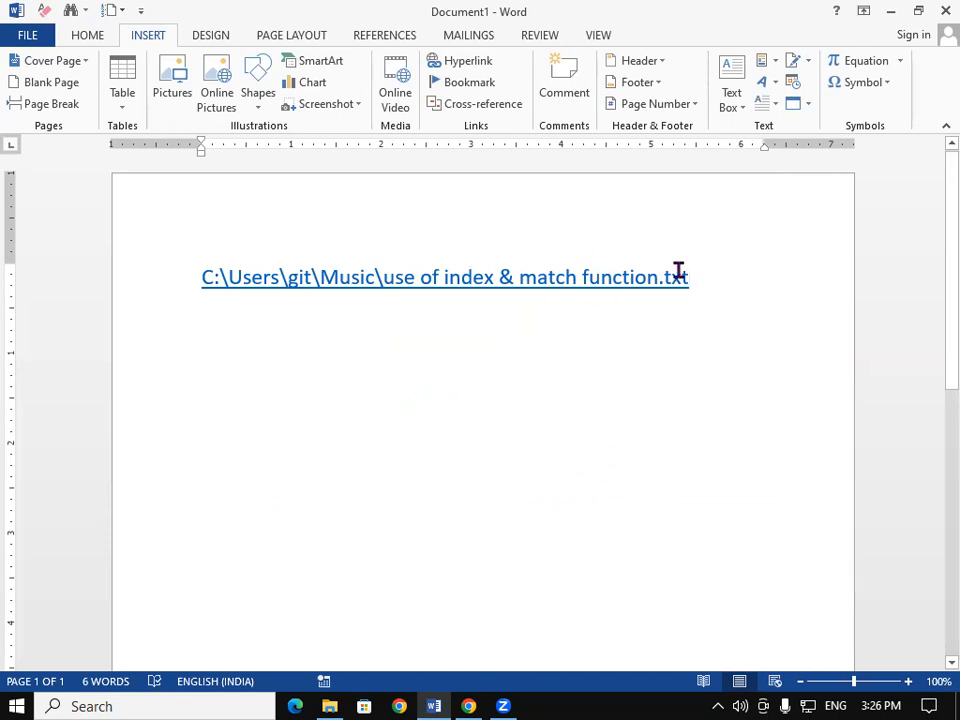
# Follow the "use of index & match function" link past the security notice to open the text file, and close it
pyautogui.moveTo(671, 277); pyautogui.dragTo(686, 285)
pyautogui.click(687, 313)
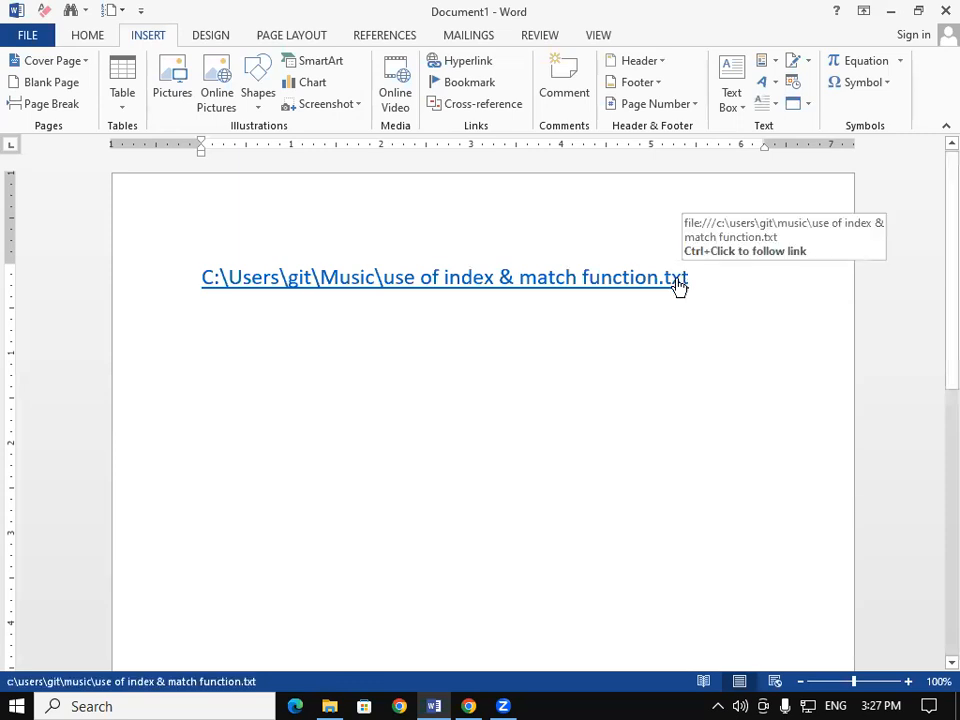
pyautogui.keyDown('ctrl'); pyautogui.click(677, 278); pyautogui.keyUp('ctrl')
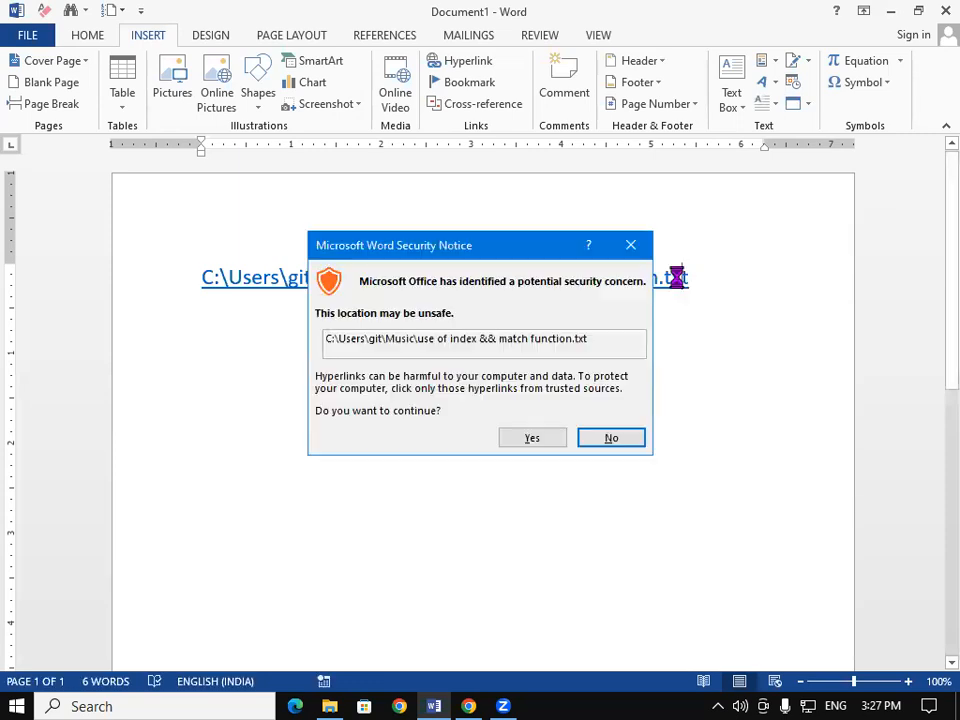
pyautogui.click(532, 439)
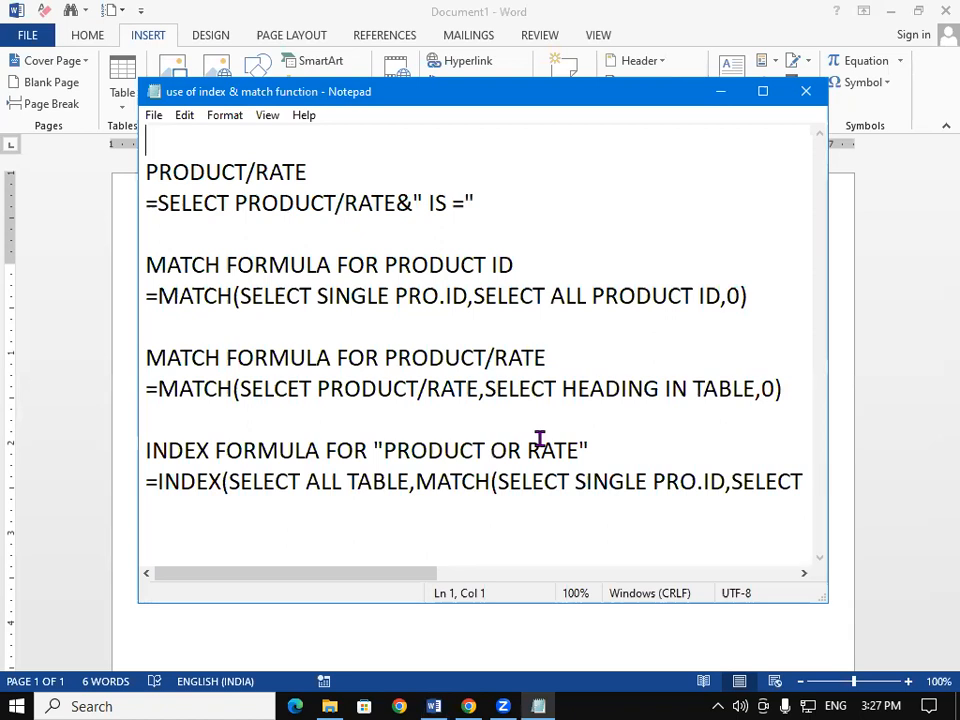
pyautogui.click(806, 92)
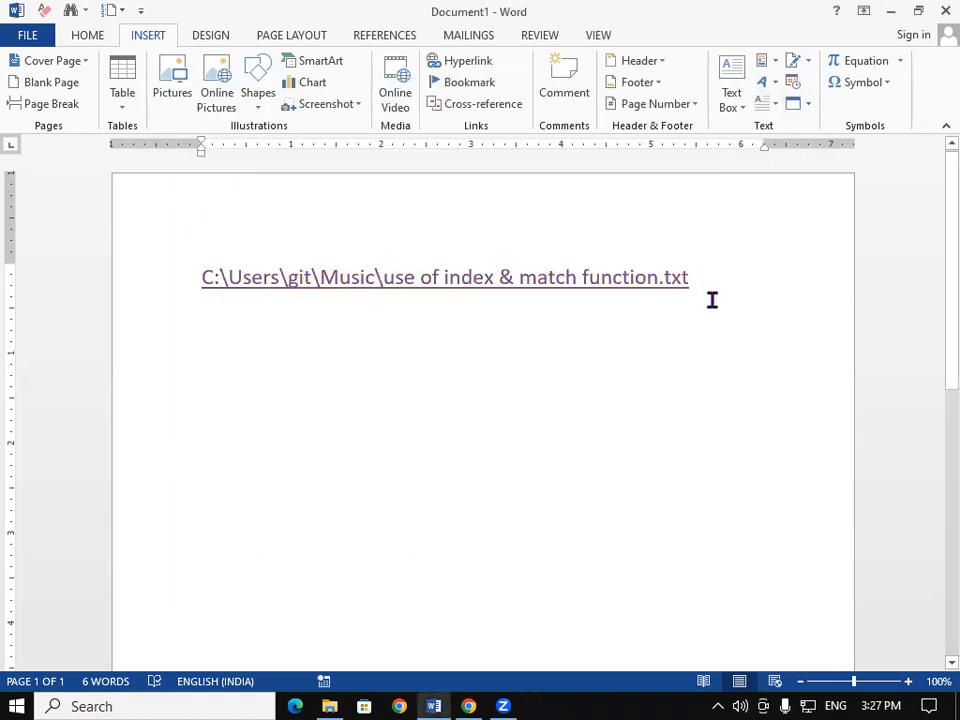
# Delete the "use of index & match function" hyperlink text so the page is empty
pyautogui.hotkey('ctrl', 'a')
pyautogui.press('BackSpace')
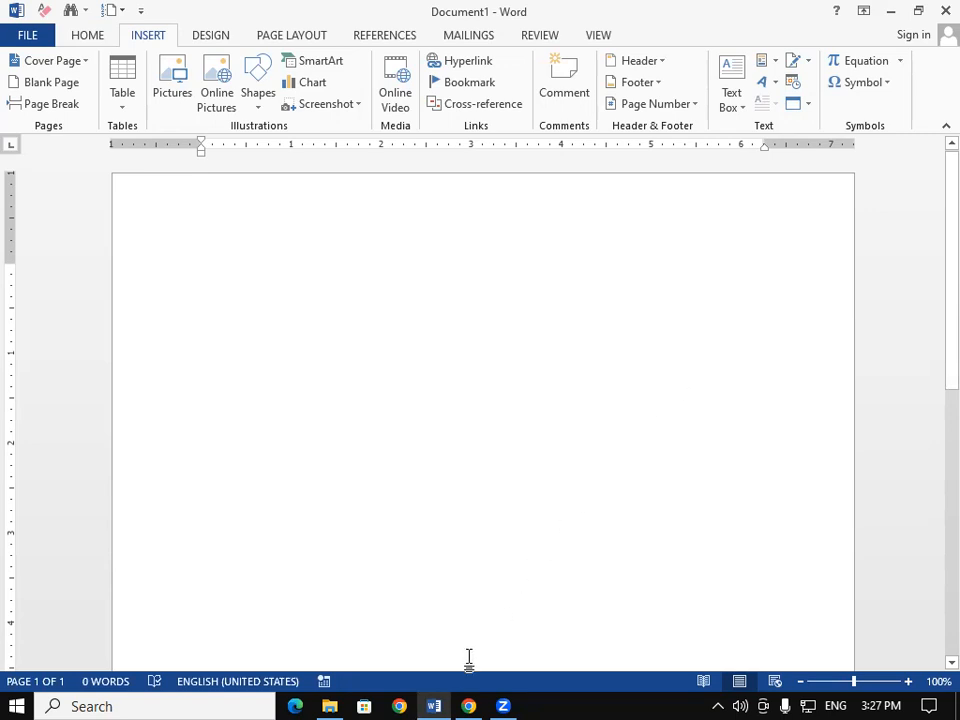
# Switch to Chrome and run a Google search for "uidai" in the current browser tab
pyautogui.click(468, 706)
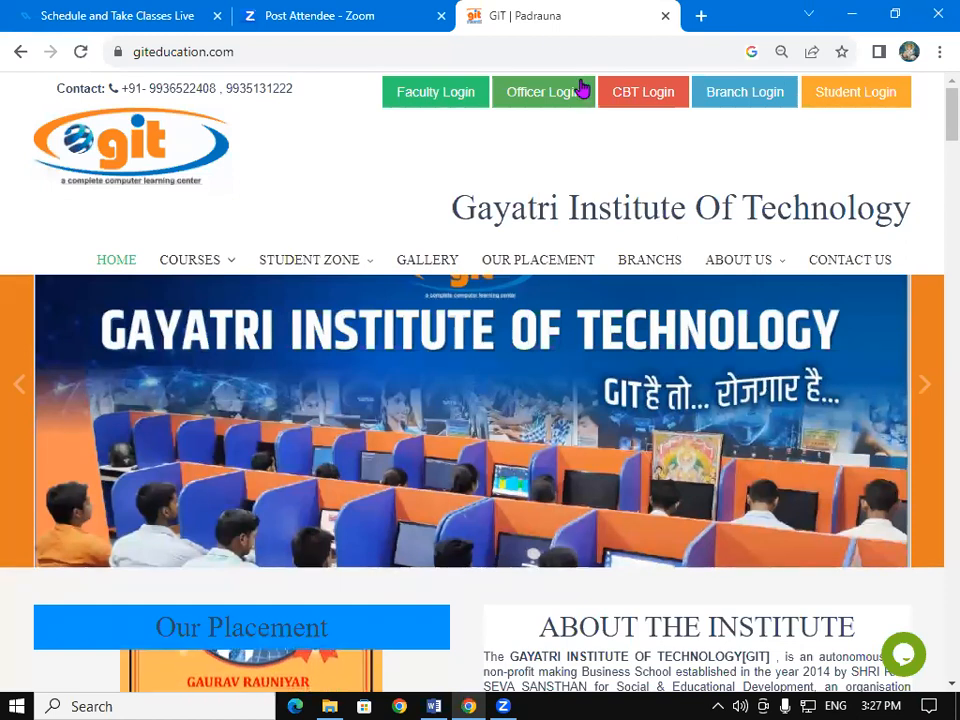
pyautogui.click(583, 45)
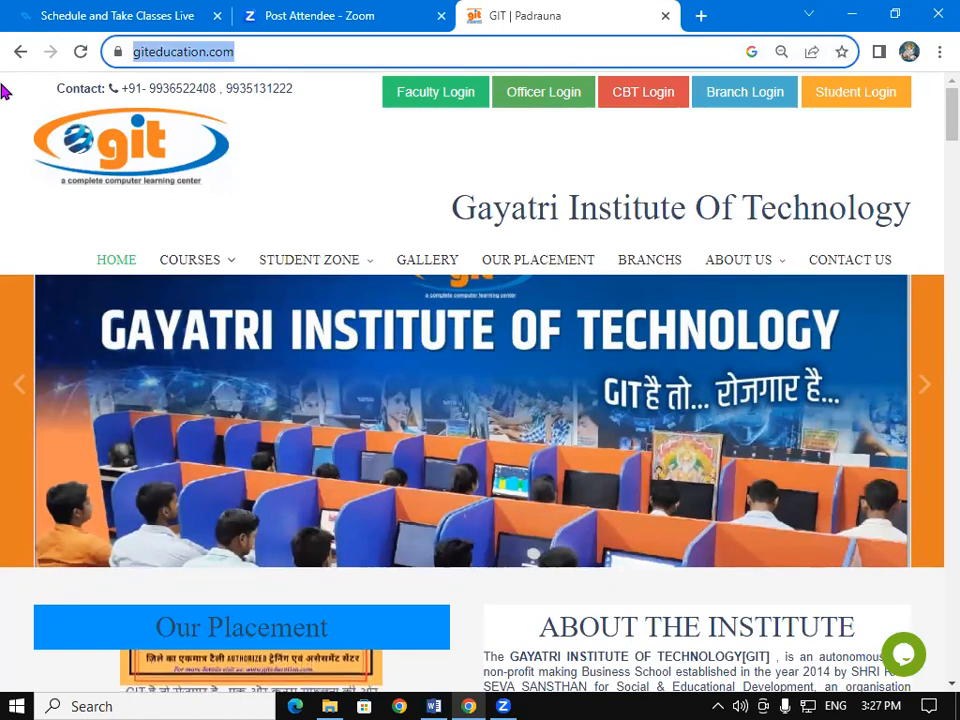
pyautogui.write('uidai')
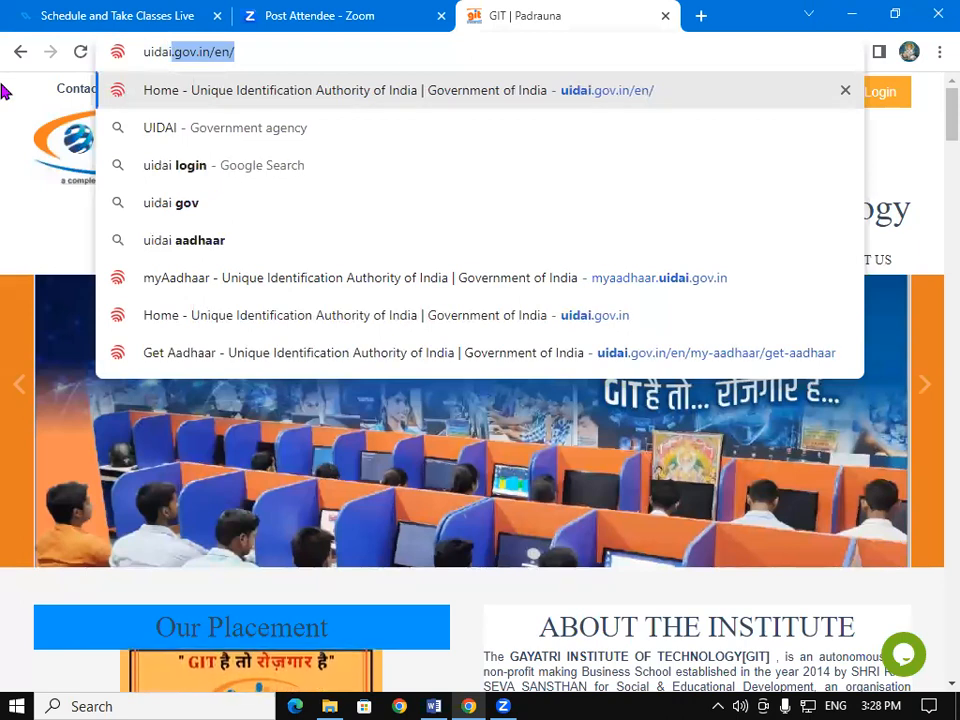
pyautogui.press('Delete')
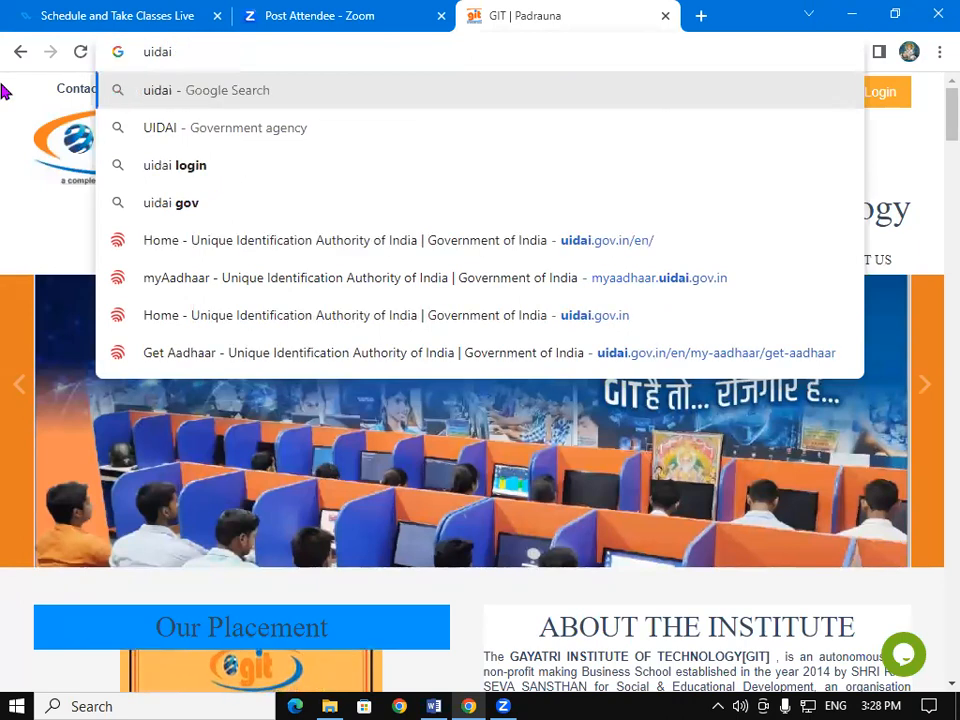
pyautogui.press('Return')
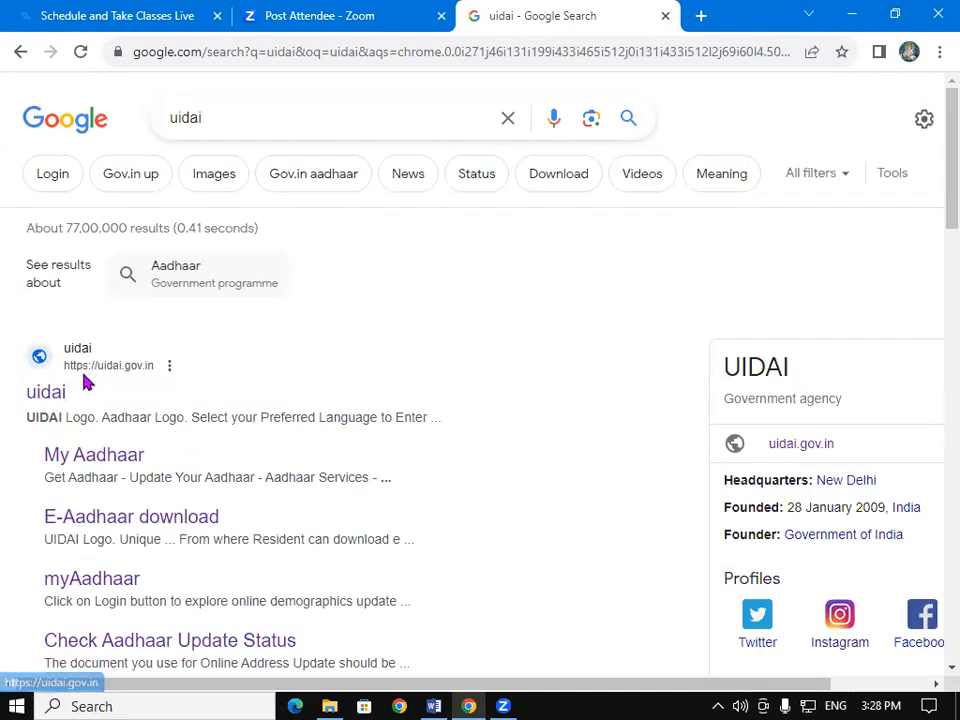
pyautogui.click(169, 367)
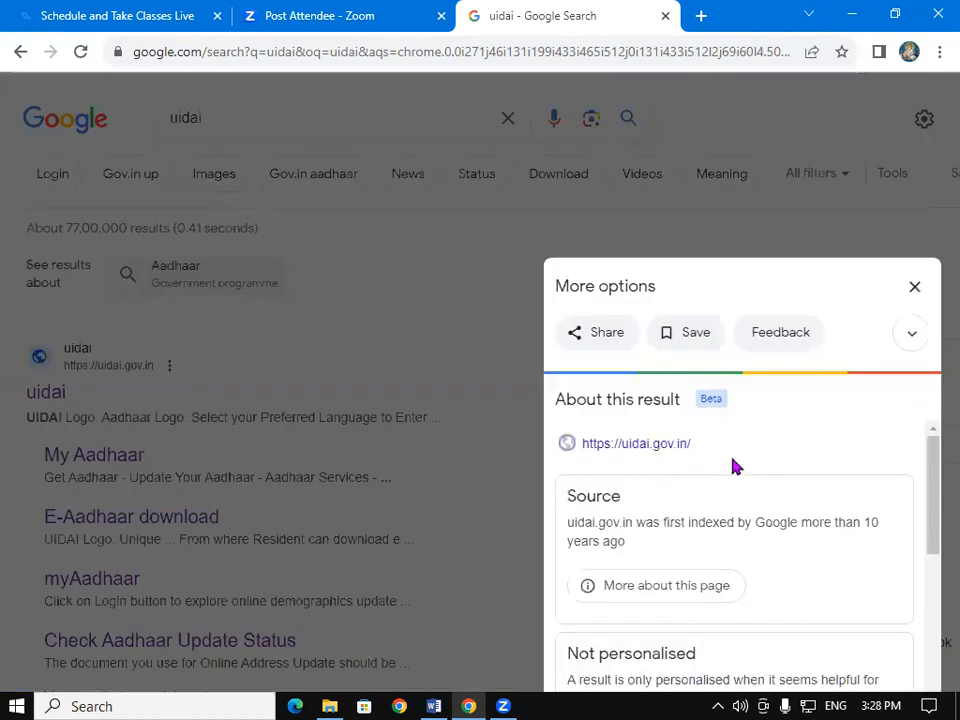
pyautogui.moveTo(585, 433); pyautogui.dragTo(701, 447)
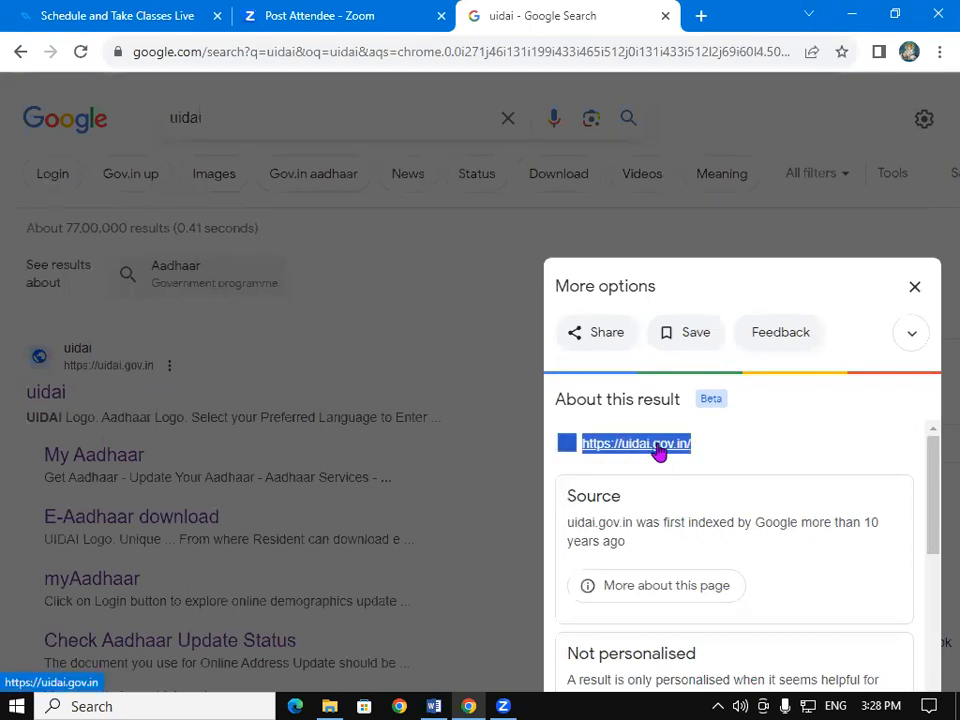
pyautogui.rightClick(660, 451)
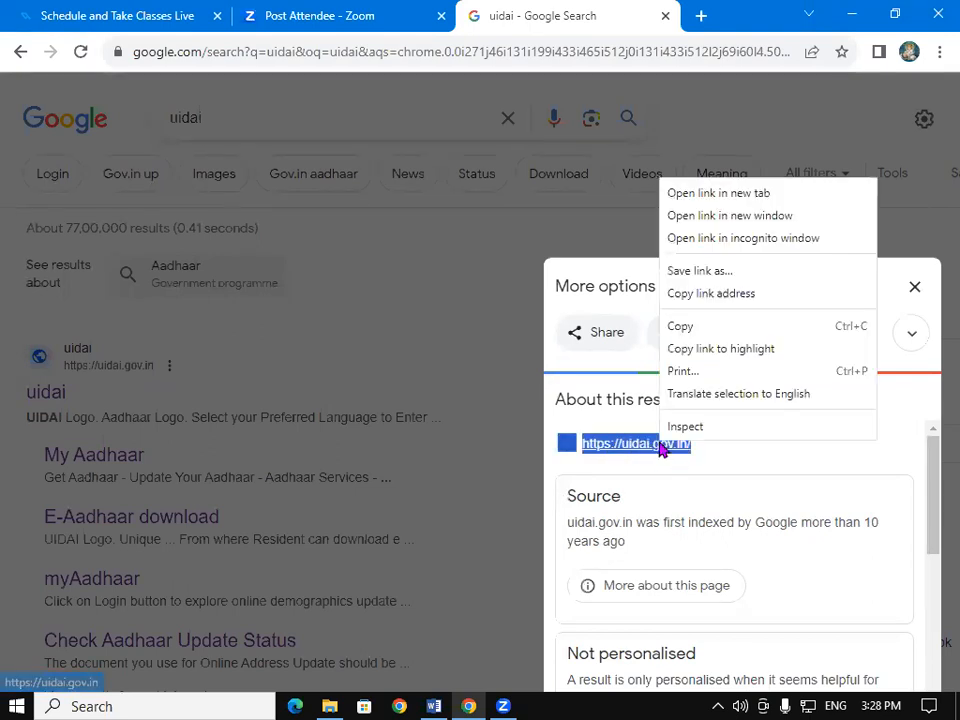
pyautogui.click(698, 328)
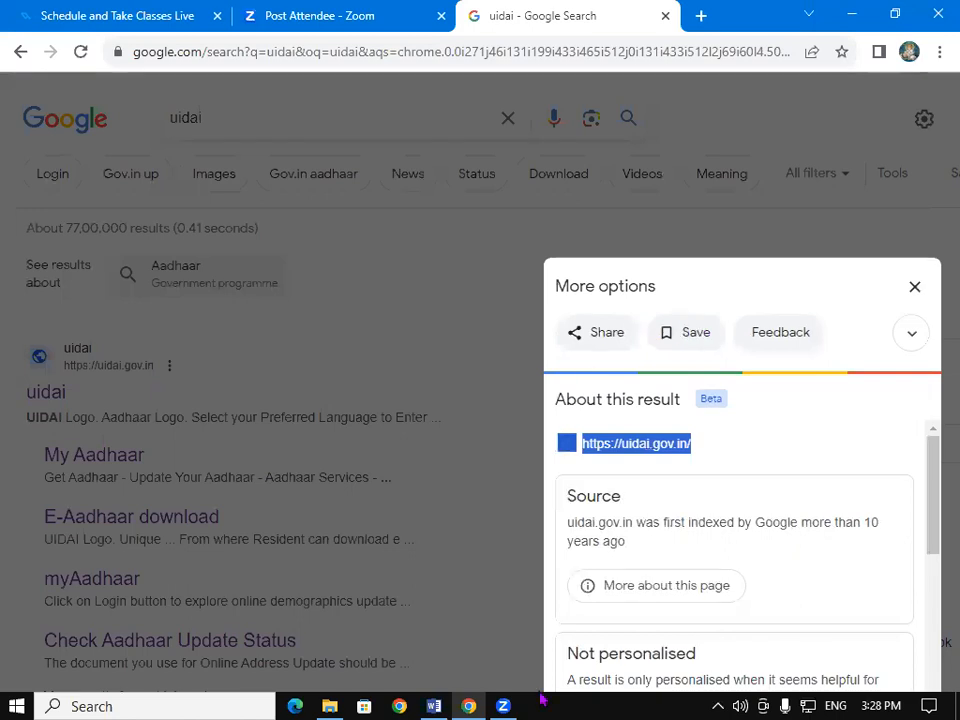
# Switch back to Word, start a new hyperlink to a web page, and try to paste the copied link as its address
pyautogui.click(433, 706)
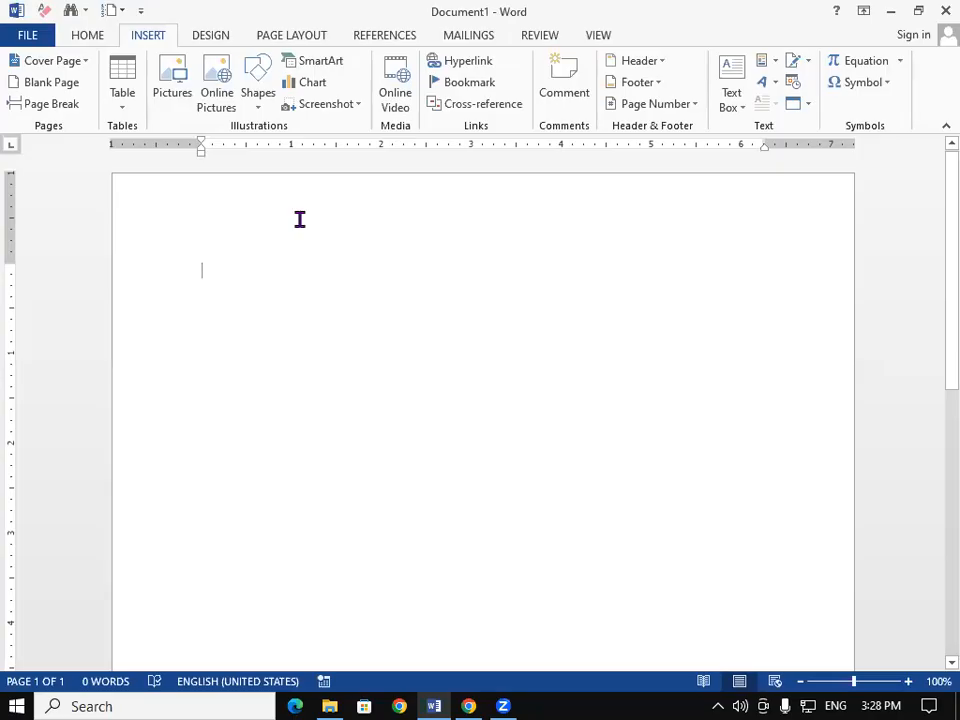
pyautogui.hotkey('ctrl', 'k')
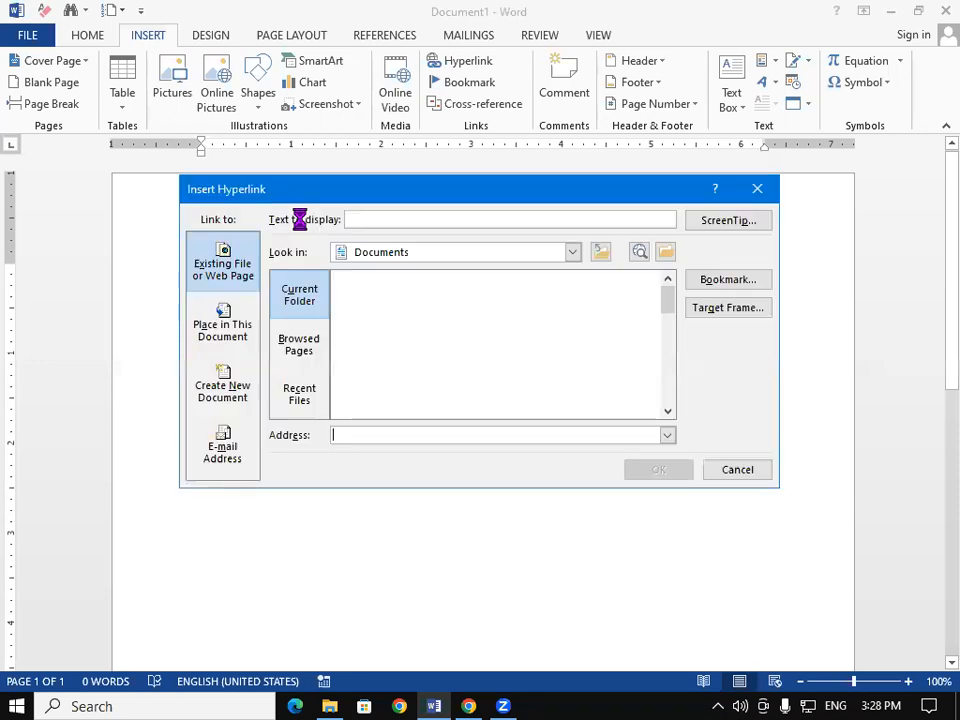
pyautogui.rightClick(415, 436)
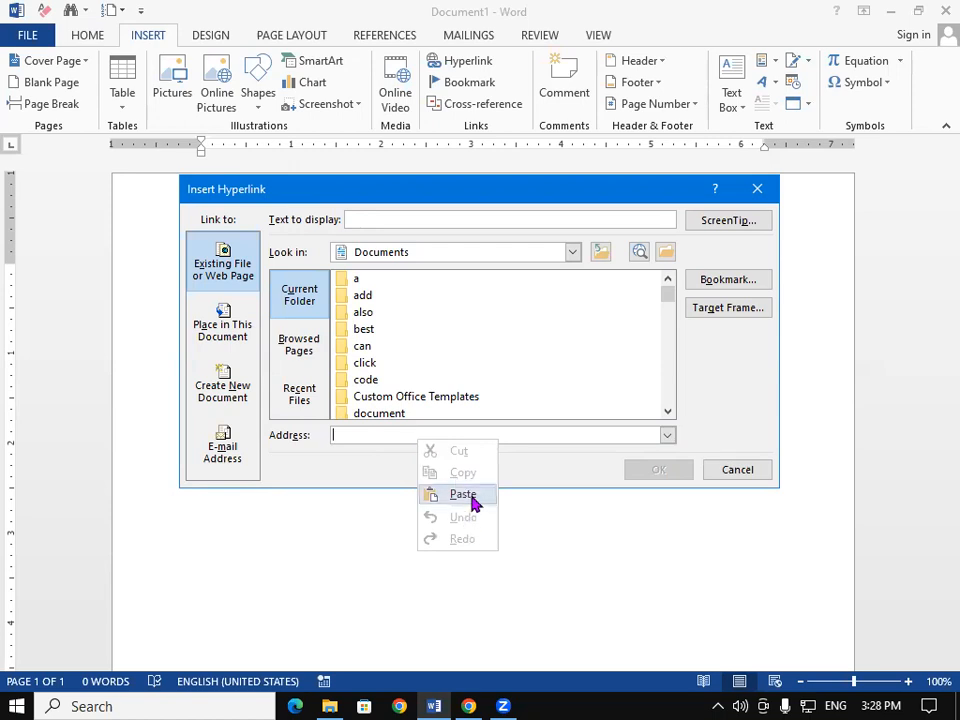
pyautogui.click(466, 497)
pyautogui.rightClick(480, 438)
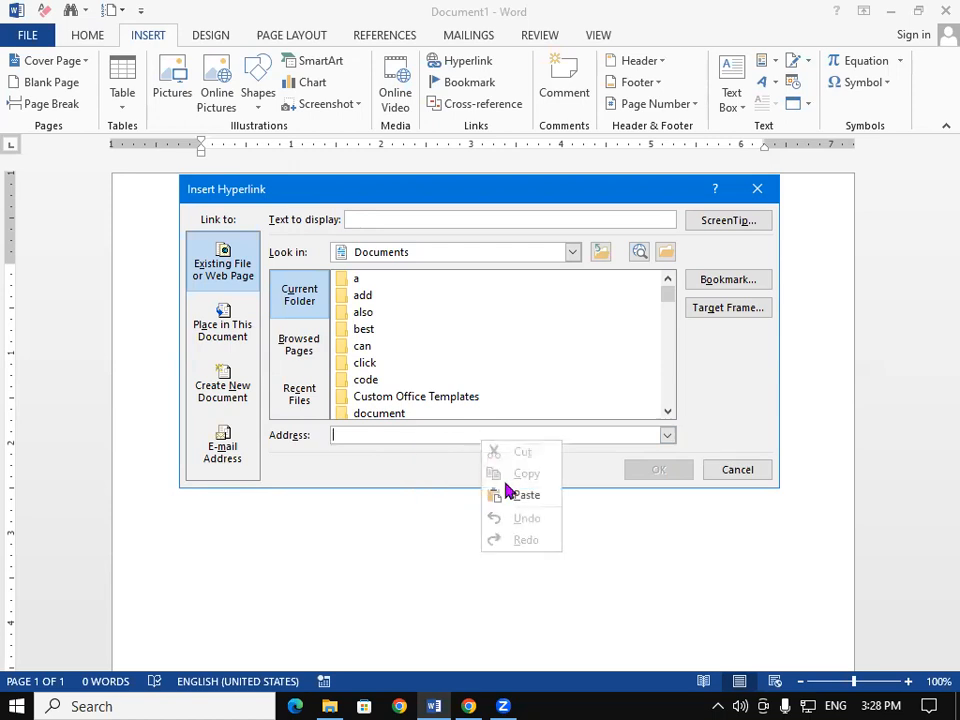
pyautogui.click(499, 494)
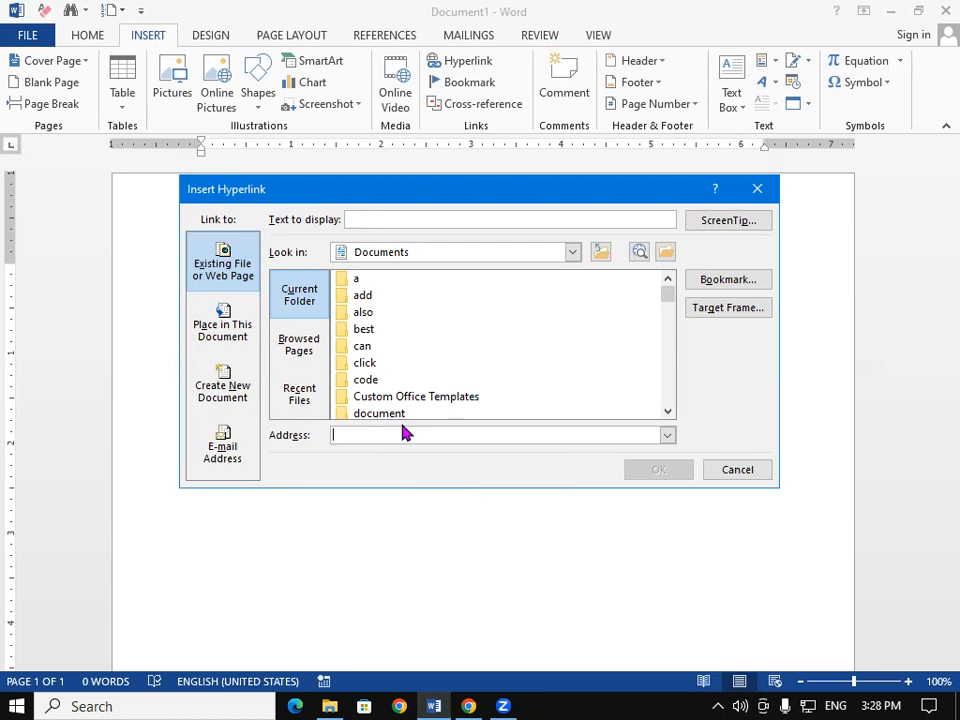
pyautogui.hotkey('ctrl', 'v')
pyautogui.write('ttps')
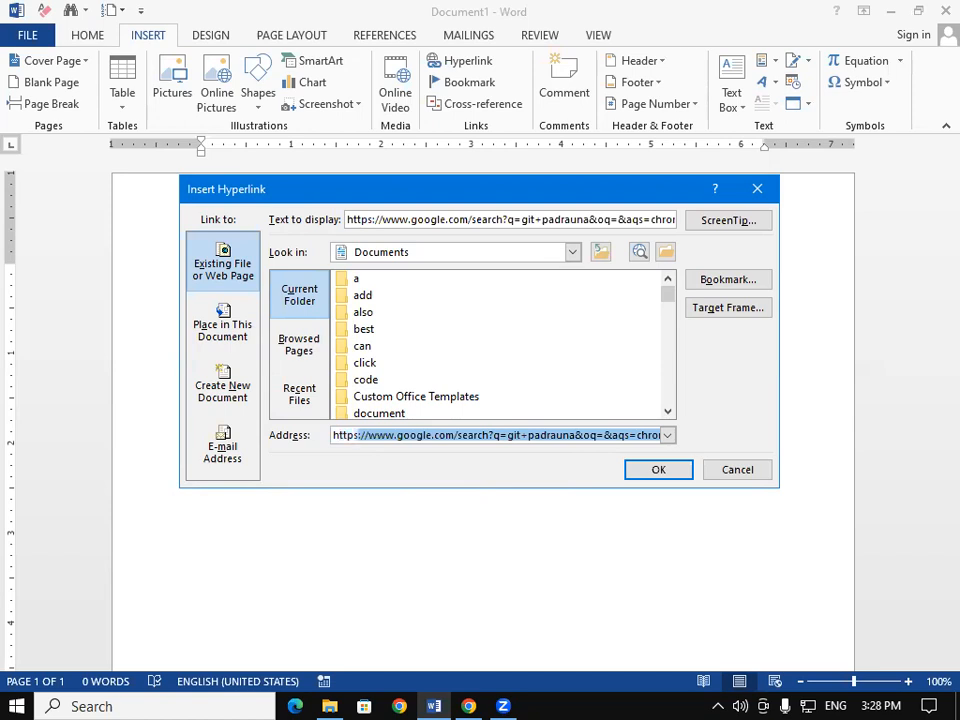
pyautogui.write('://uida')
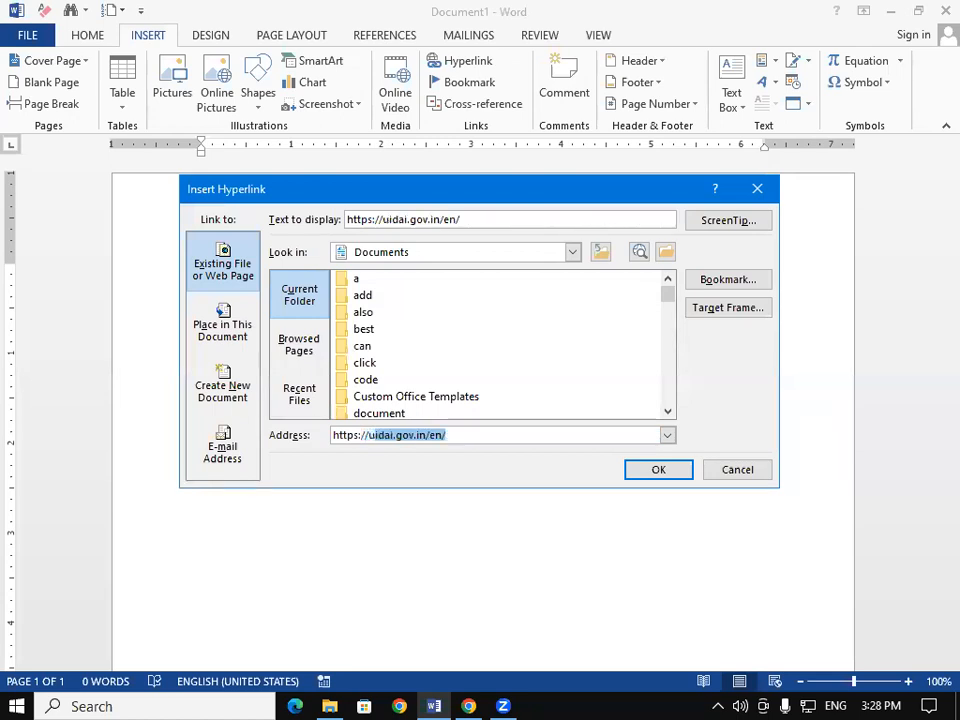
pyautogui.write('i.gov')
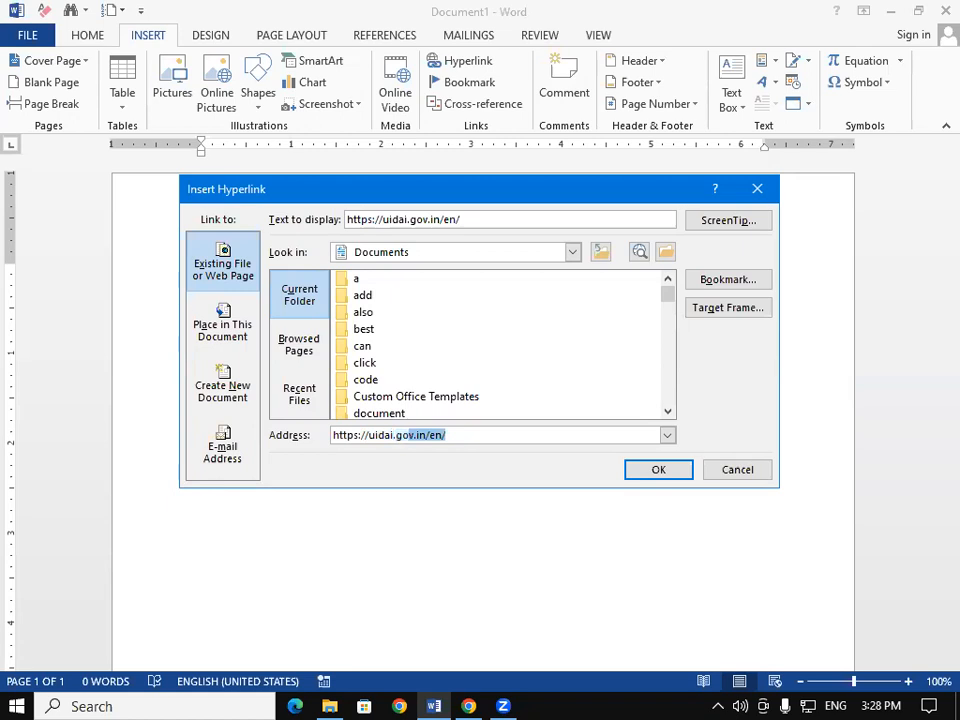
pyautogui.write('.in/')
pyautogui.click(489, 435)
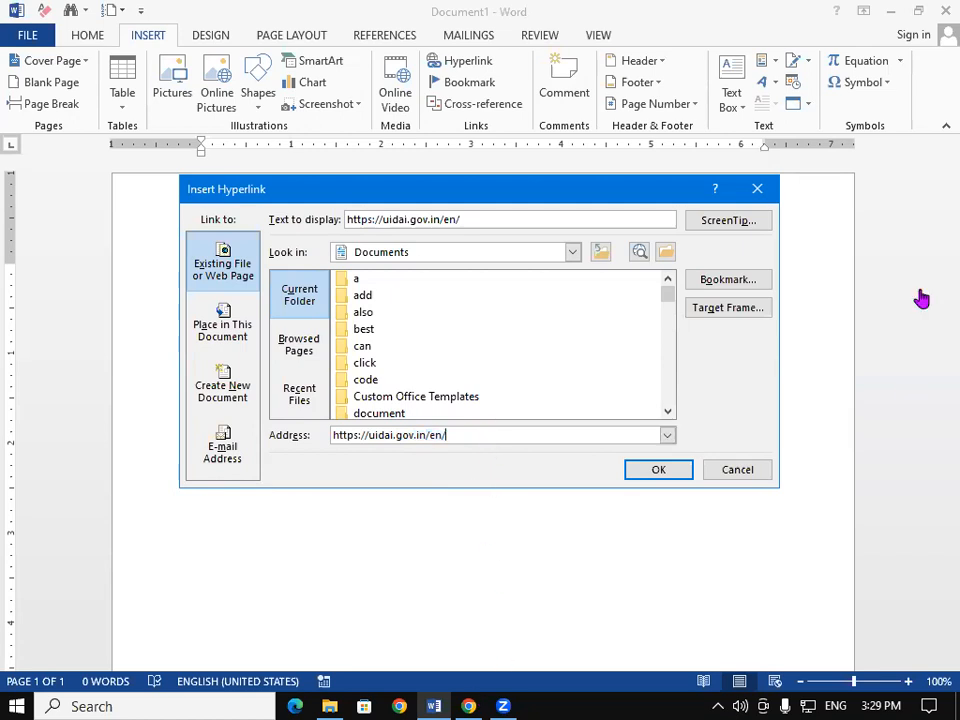
pyautogui.hotkey('alt', 'Tab')
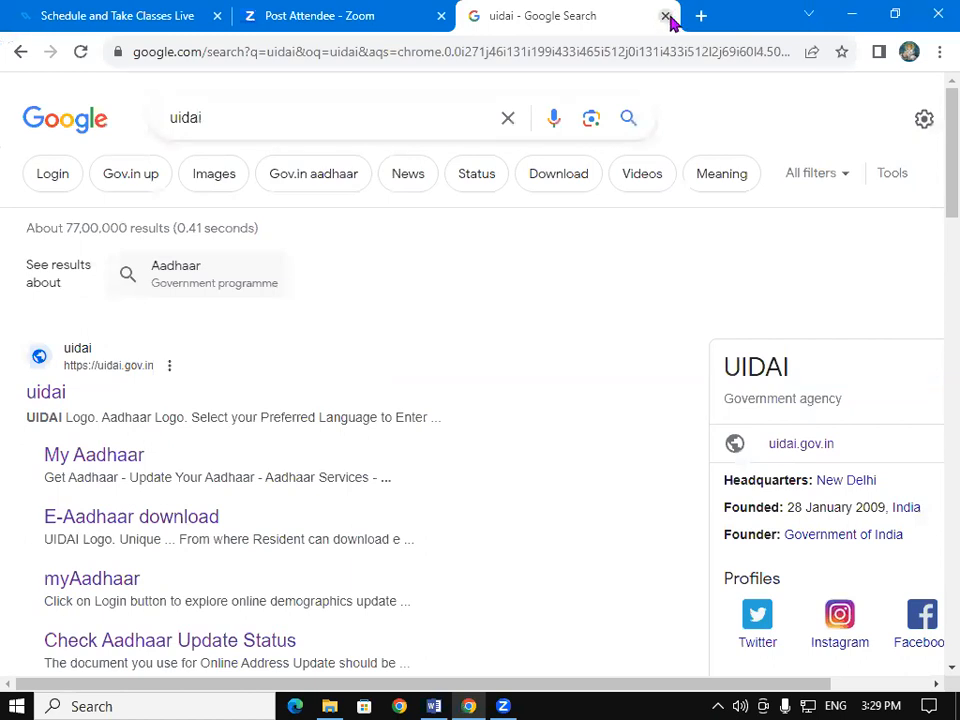
pyautogui.click(665, 16)
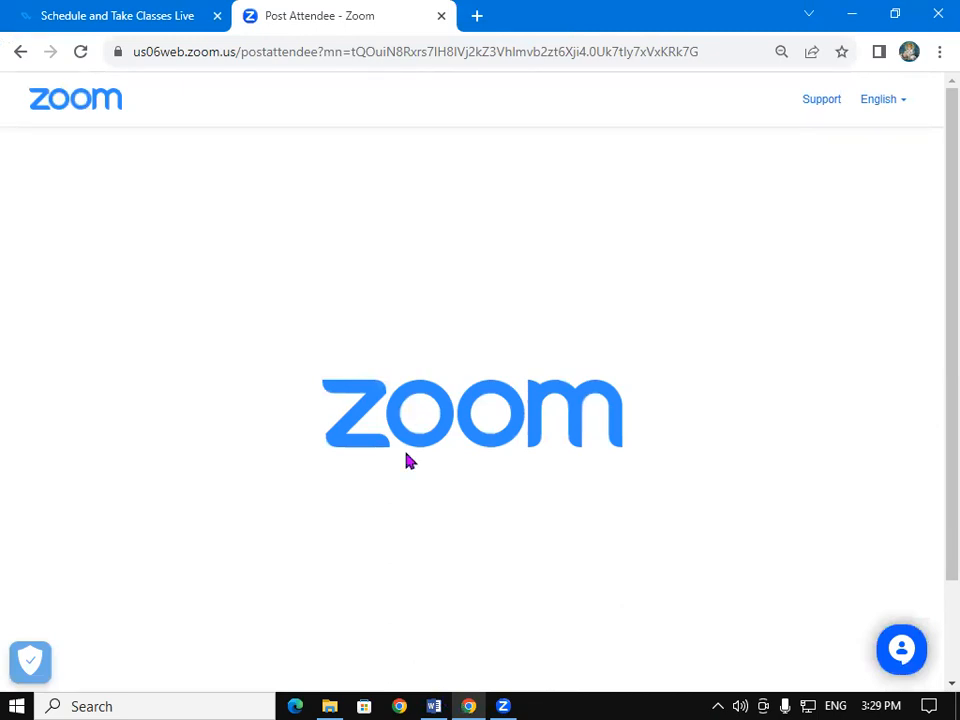
pyautogui.hotkey('alt', 'Tab')
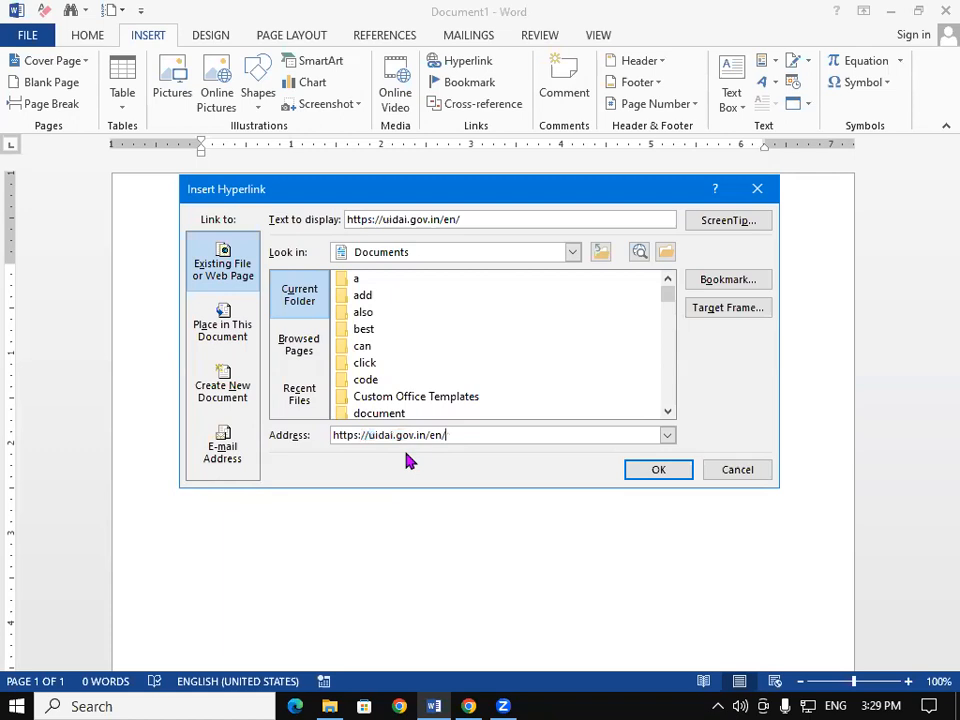
pyautogui.click(676, 474)
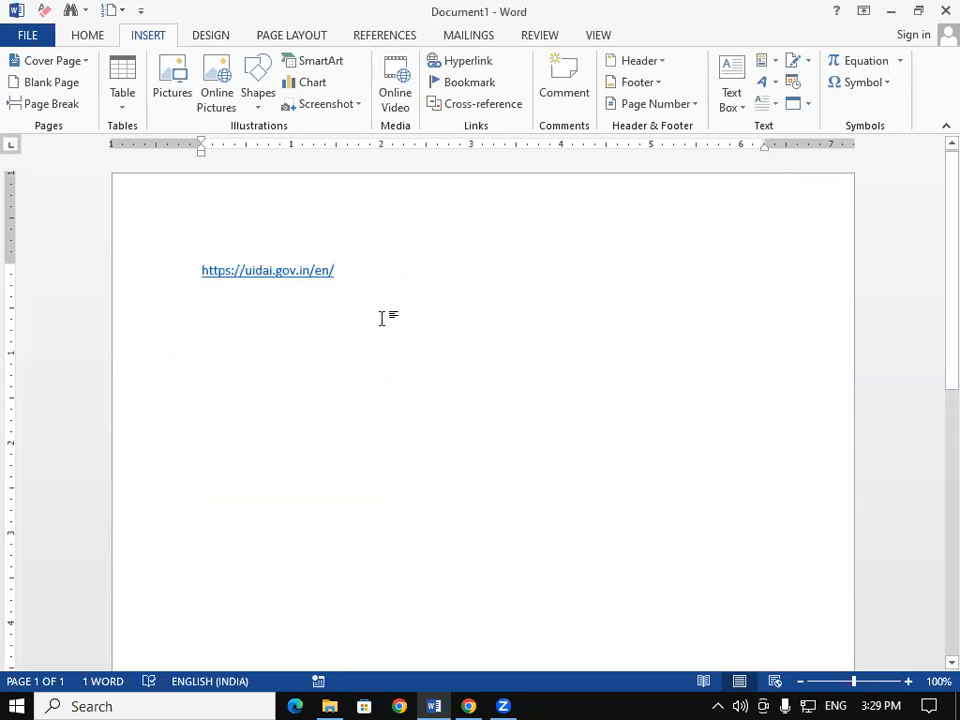
pyautogui.keyDown('ctrl'); pyautogui.click(304, 278); pyautogui.keyUp('ctrl')
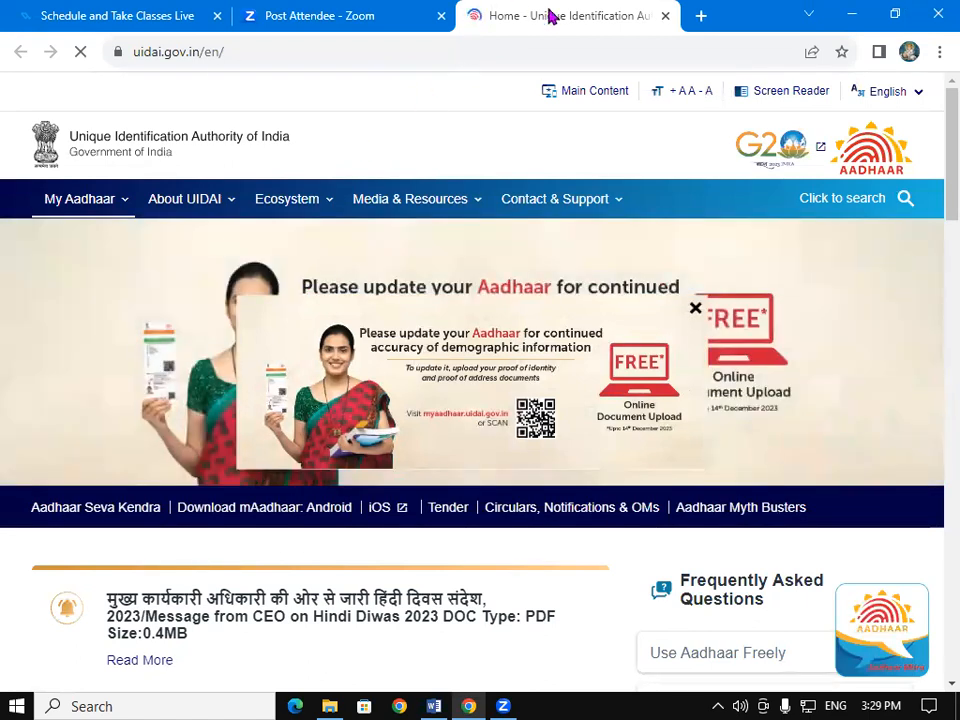
pyautogui.click(665, 16)
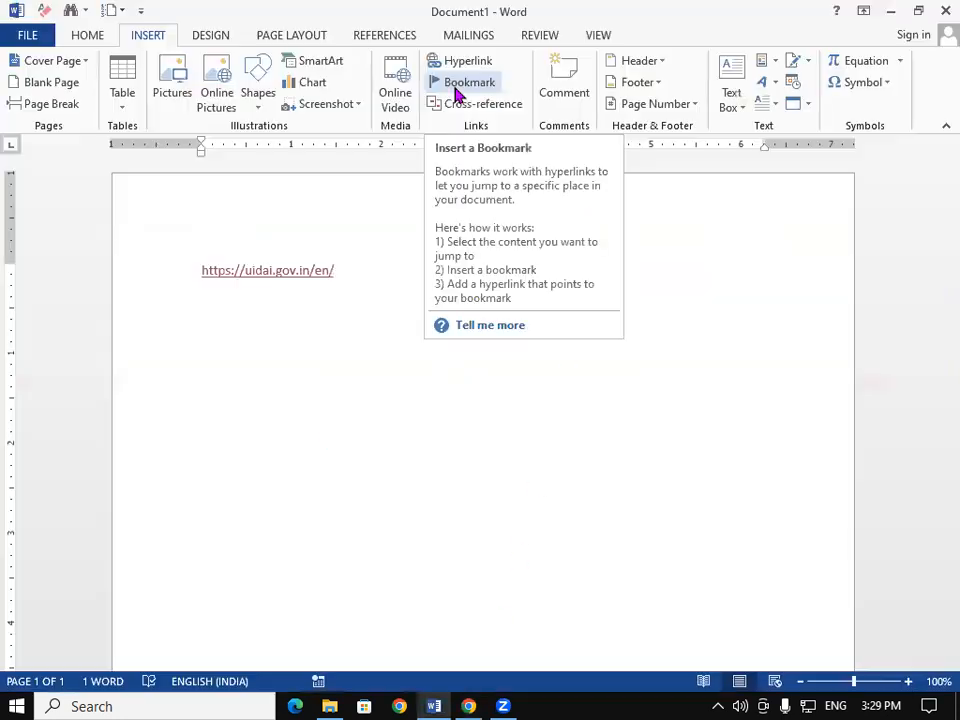
pyautogui.click(350, 271)
pyautogui.press('BackSpace')
pyautogui.press('BackSpace')
pyautogui.press('BackSpace')
pyautogui.press('BackSpace')
pyautogui.press('BackSpace')
pyautogui.press('BackSpace')
pyautogui.press('BackSpace')
pyautogui.press('BackSpace')
pyautogui.press('BackSpace')
pyautogui.press('BackSpace')
pyautogui.press('BackSpace')
pyautogui.press('BackSpace')
pyautogui.press('BackSpace')
pyautogui.press('BackSpace')
pyautogui.press('BackSpace')
pyautogui.press('BackSpace')
pyautogui.press('BackSpace')
pyautogui.press('BackSpace')
pyautogui.press('BackSpace')
pyautogui.press('BackSpace')
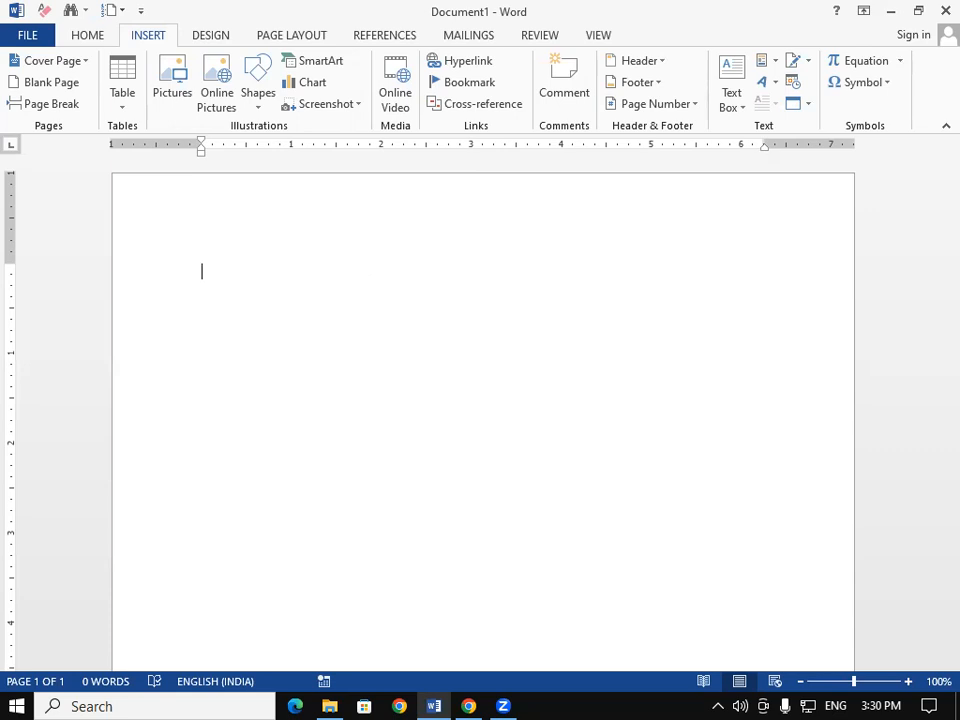
# Fill the empty document with sample paragraphs using =rand(125)
pyautogui.write('=rand')
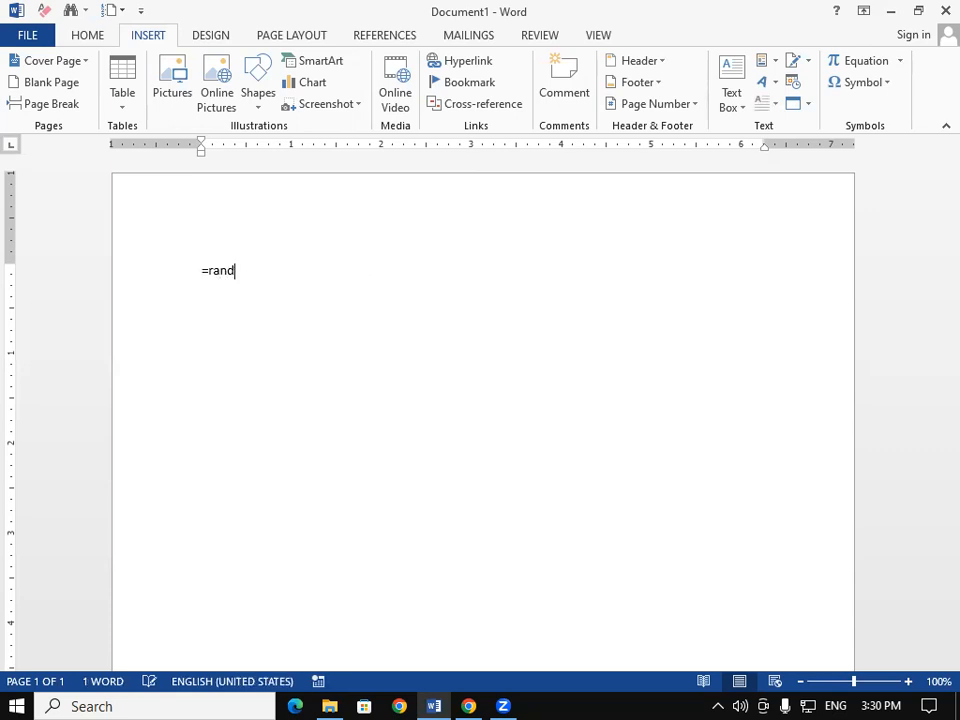
pyautogui.write('(125)')
pyautogui.press('Return')
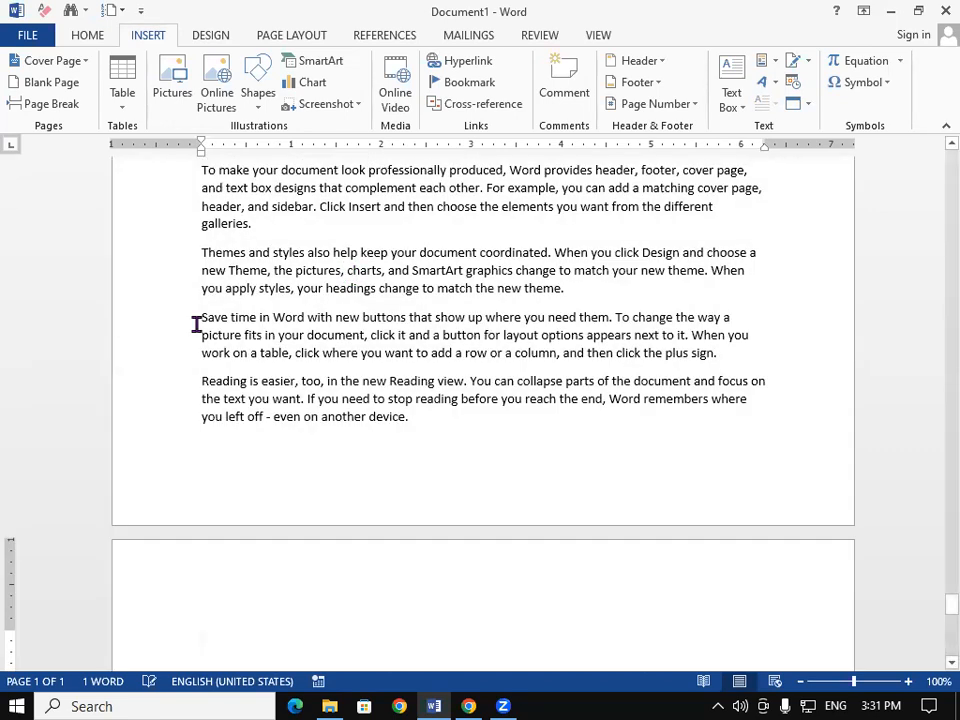
# Enlarge the phrase "prove your point." on page 8 by six font size steps and make it bold
pyautogui.click(420, 440)
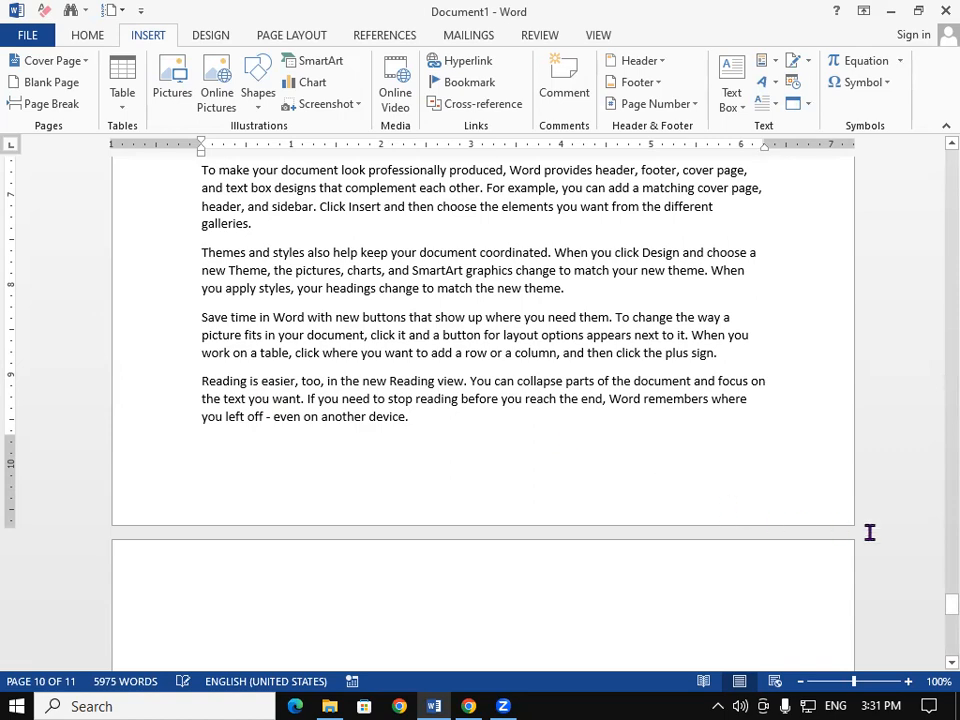
pyautogui.moveTo(947, 604); pyautogui.dragTo(932, 512)
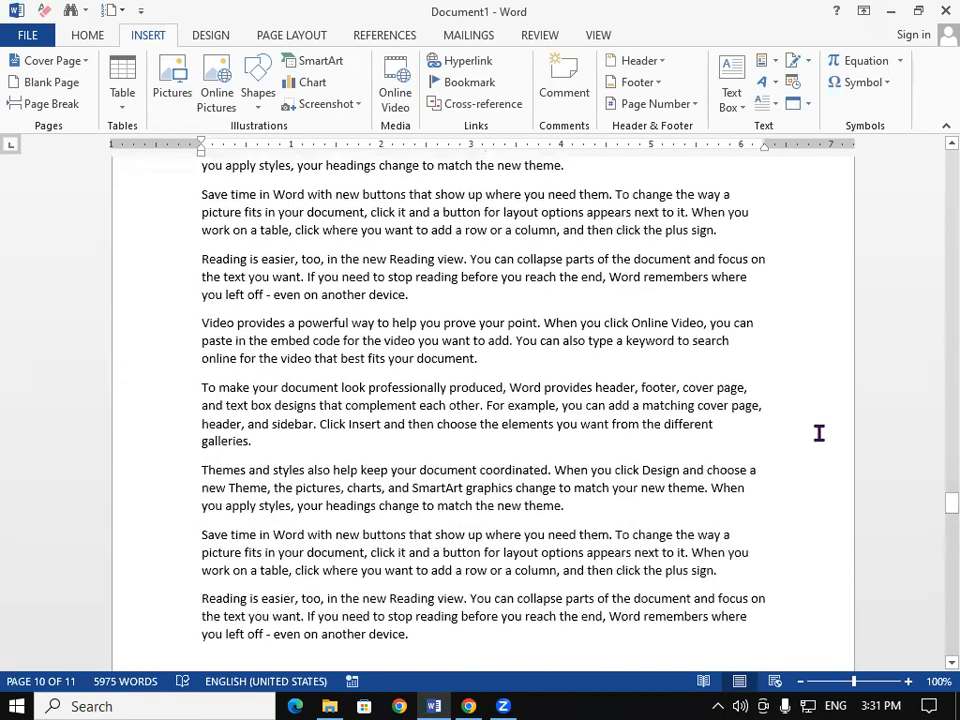
pyautogui.click(541, 322)
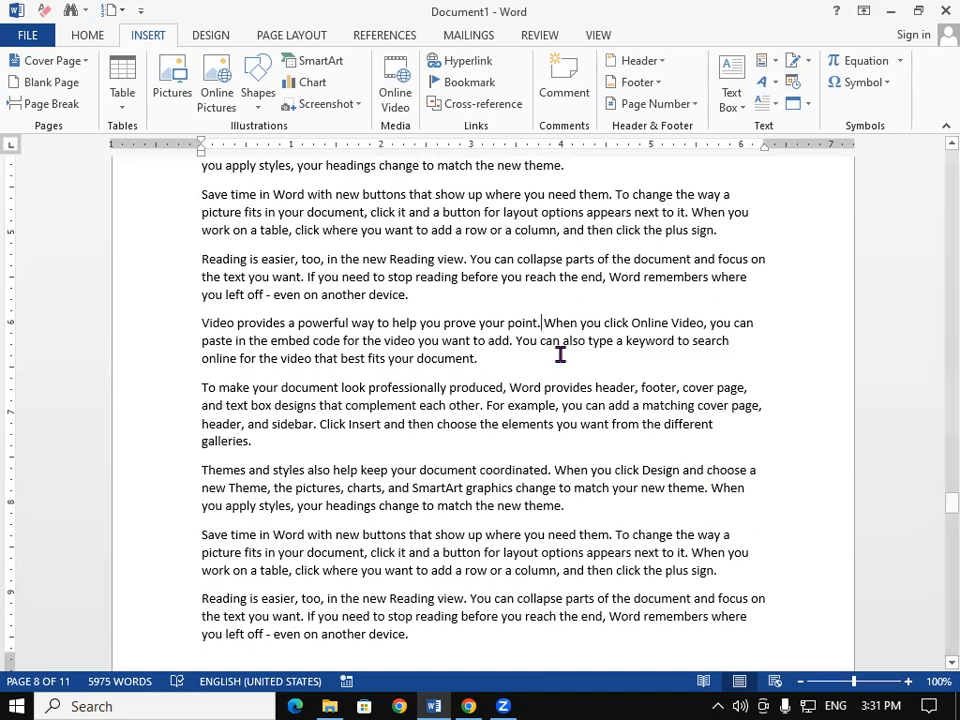
pyautogui.moveTo(476, 326); pyautogui.dragTo(542, 323)
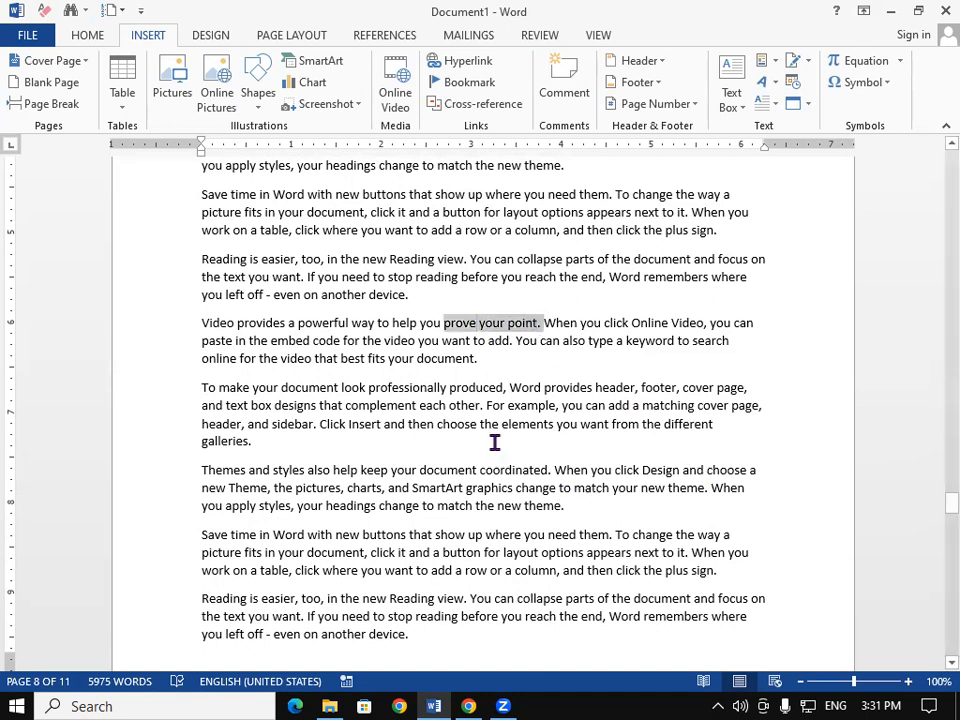
pyautogui.hotkey('ctrl', 'shift', '.')
pyautogui.hotkey('ctrl', 'shift', '.')
pyautogui.hotkey('ctrl', 'shift', '.')
pyautogui.hotkey('ctrl', 'shift', '.')
pyautogui.hotkey('ctrl', 'shift', '.')
pyautogui.hotkey('ctrl', 'shift', '.')
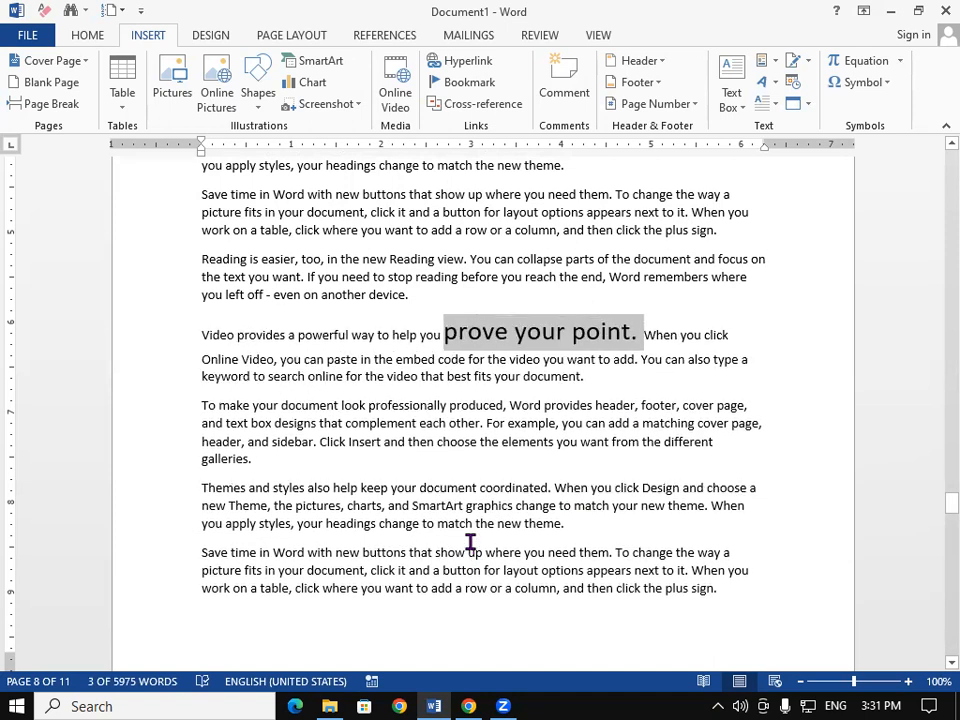
pyautogui.hotkey('ctrl', 'b')
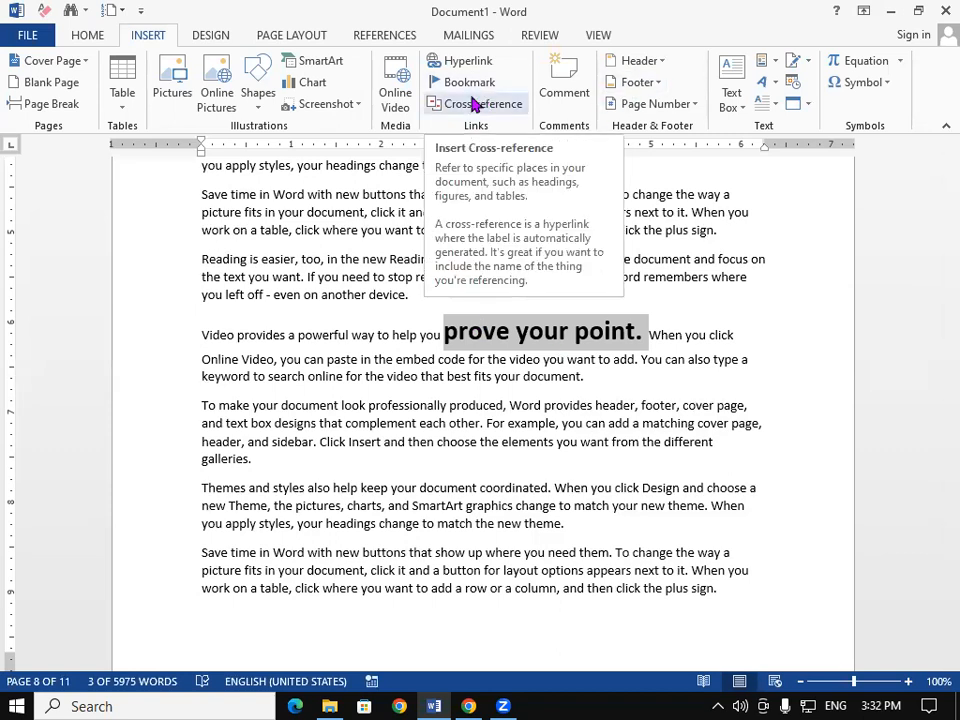
pyautogui.click(541, 422)
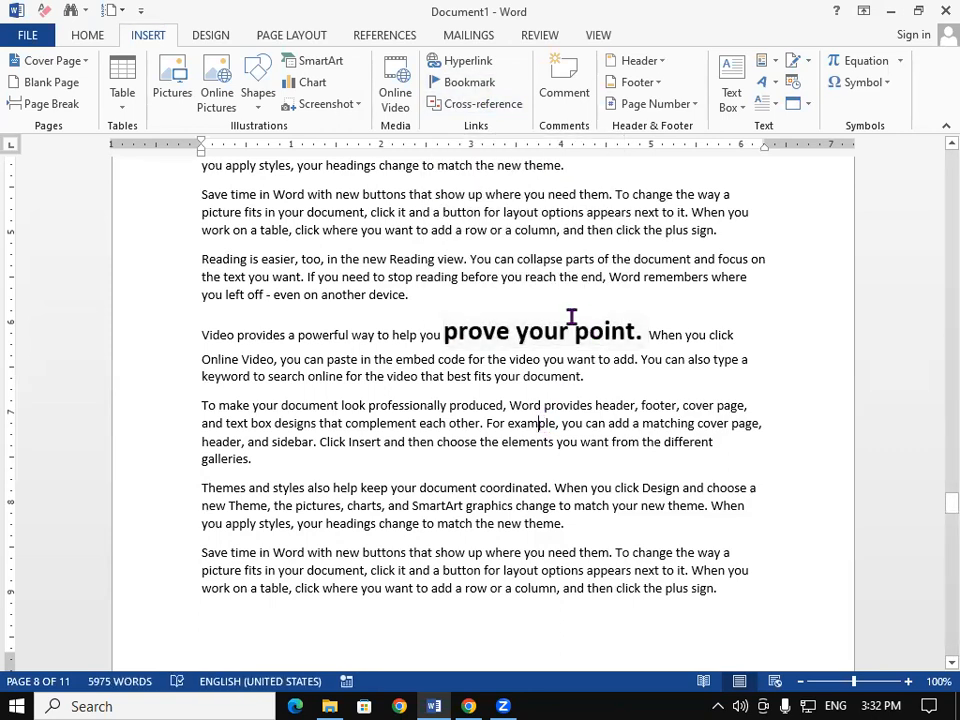
# Undo the bold and font size changes on "prove your point."
pyautogui.hotkey('ctrl', 'z')
pyautogui.hotkey('ctrl', 'z')
pyautogui.hotkey('ctrl', 'z')
pyautogui.hotkey('ctrl', 'z')
pyautogui.hotkey('ctrl', 'z')
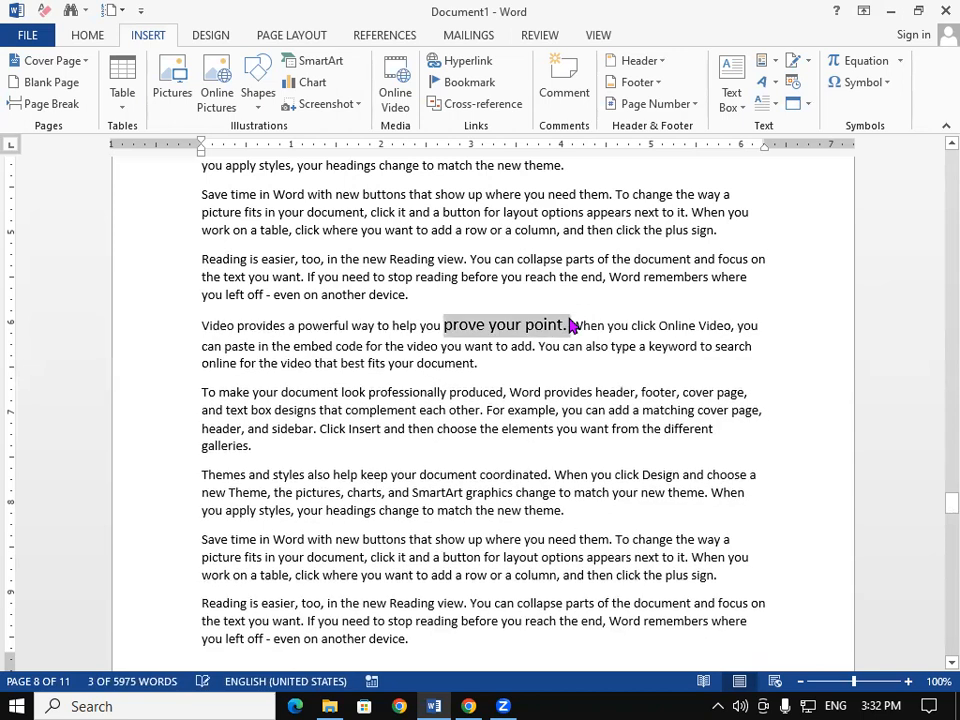
pyautogui.hotkey('ctrl', 'z')
pyautogui.hotkey('ctrl', 'z')
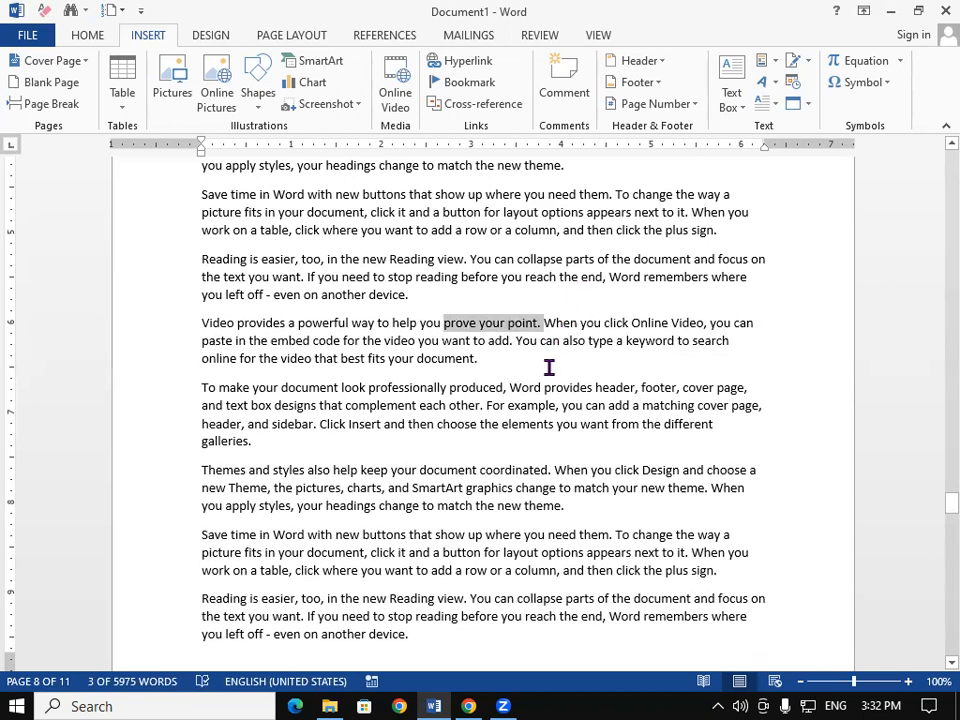
# Start a new bookmark at the position just after "prove your point." on page 8
pyautogui.click(550, 360)
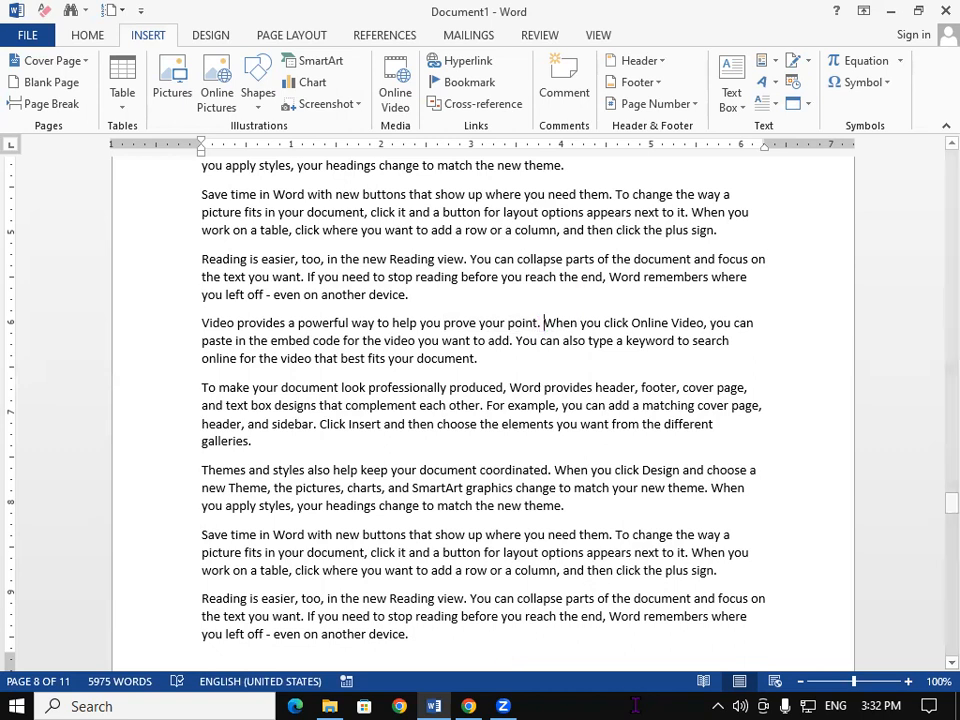
pyautogui.click(452, 88)
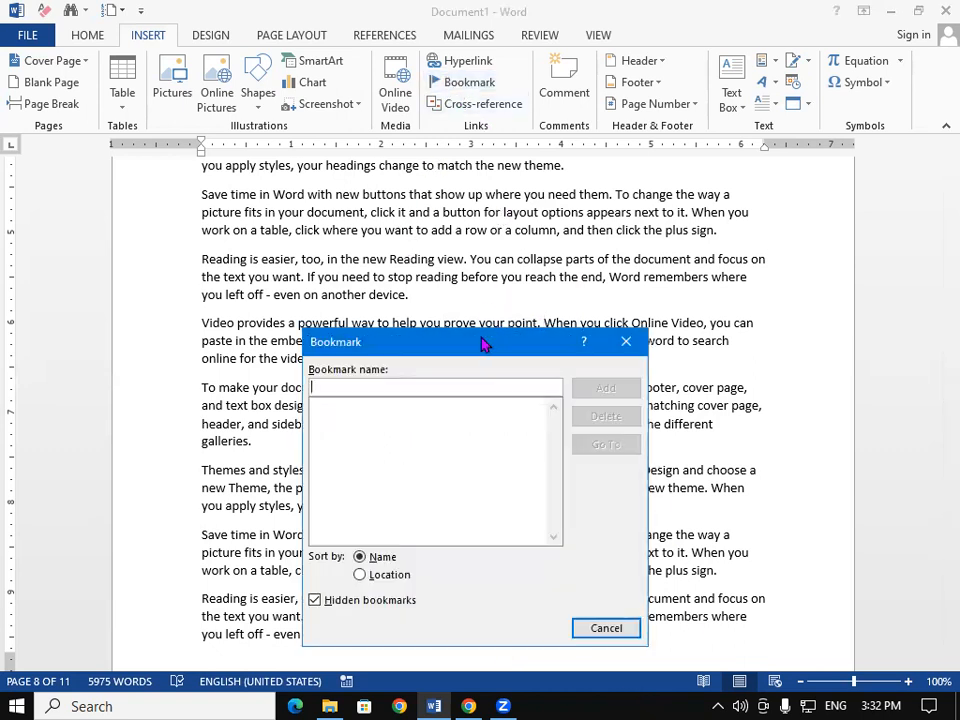
pyautogui.moveTo(487, 344); pyautogui.dragTo(257, 147)
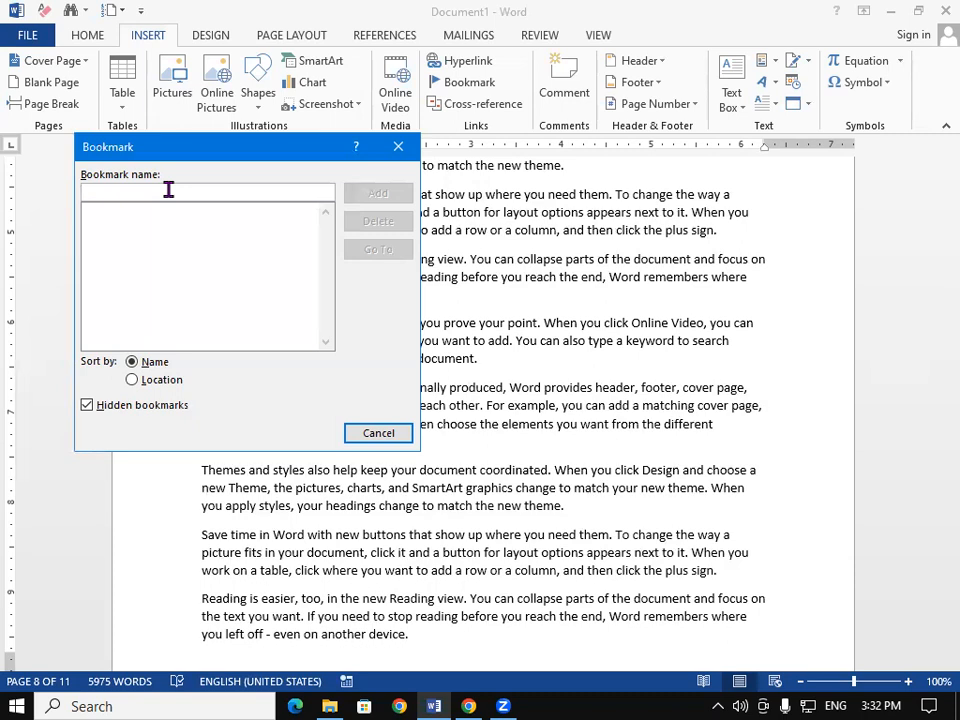
# Try 1st day, g and 12 as names for the bookmark
pyautogui.write('1st day')
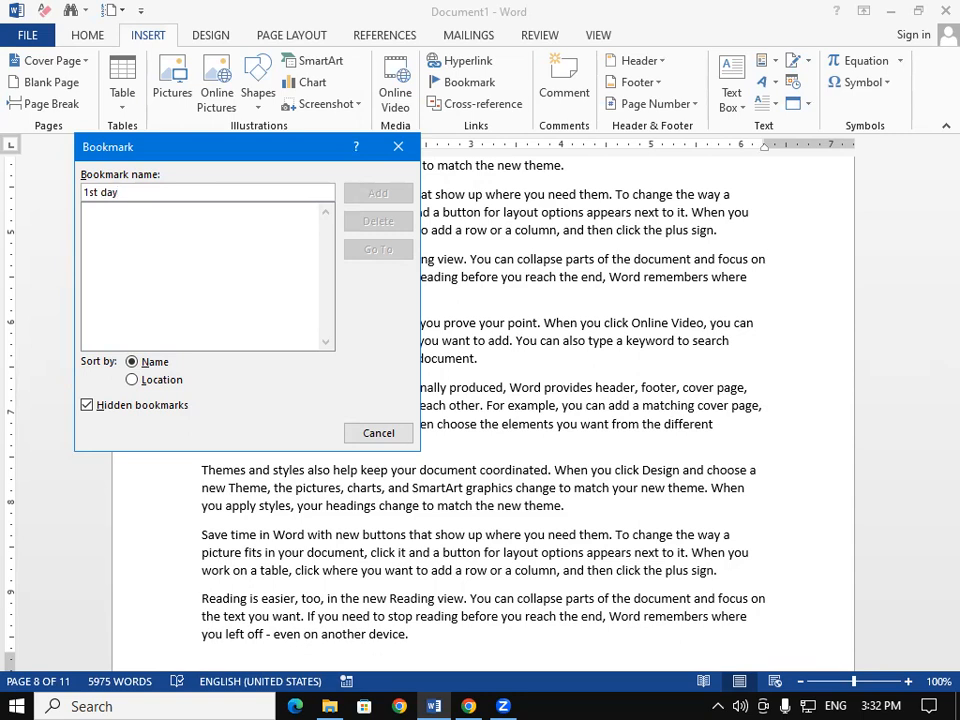
pyautogui.press('BackSpace')
pyautogui.press('BackSpace')
pyautogui.press('BackSpace')
pyautogui.press('BackSpace')
pyautogui.press('BackSpace')
pyautogui.press('BackSpace')
pyautogui.press('BackSpace')
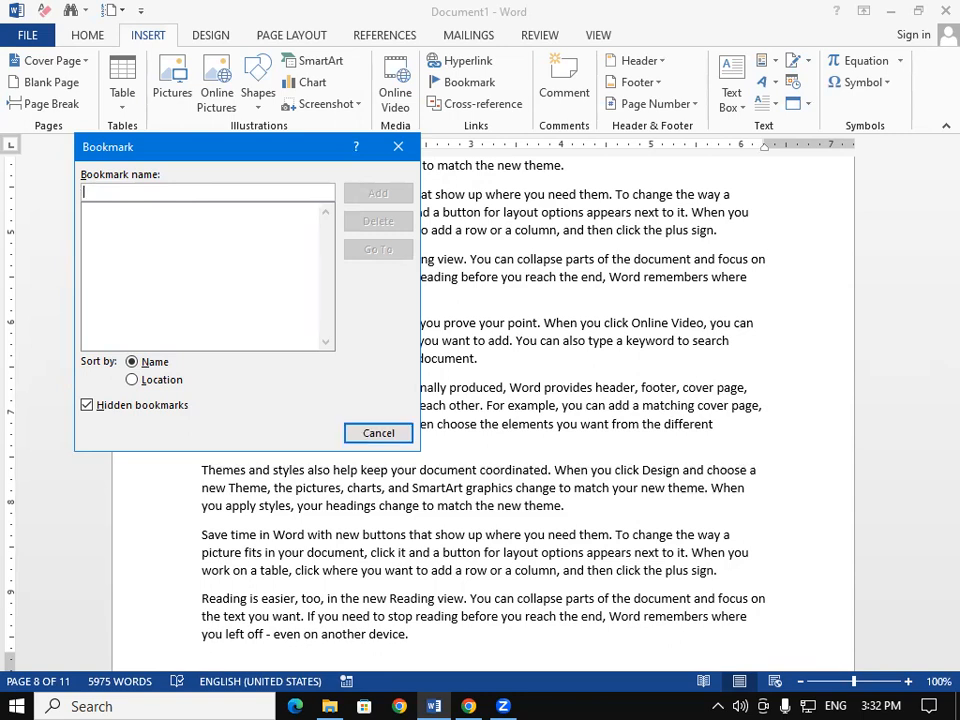
pyautogui.write('g')
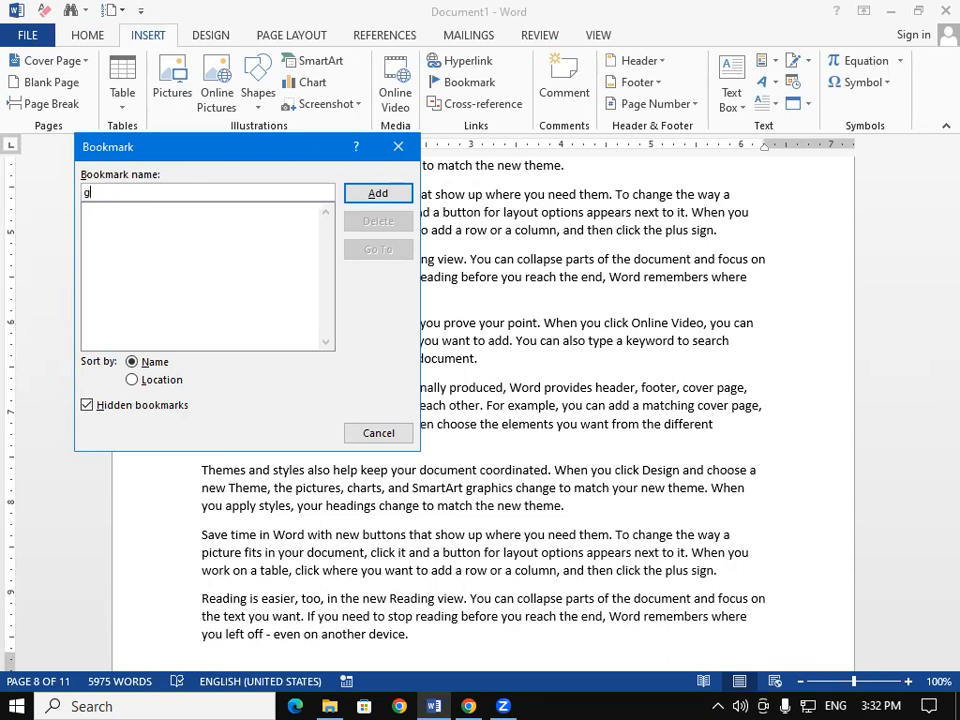
pyautogui.press('BackSpace')
pyautogui.write('12')
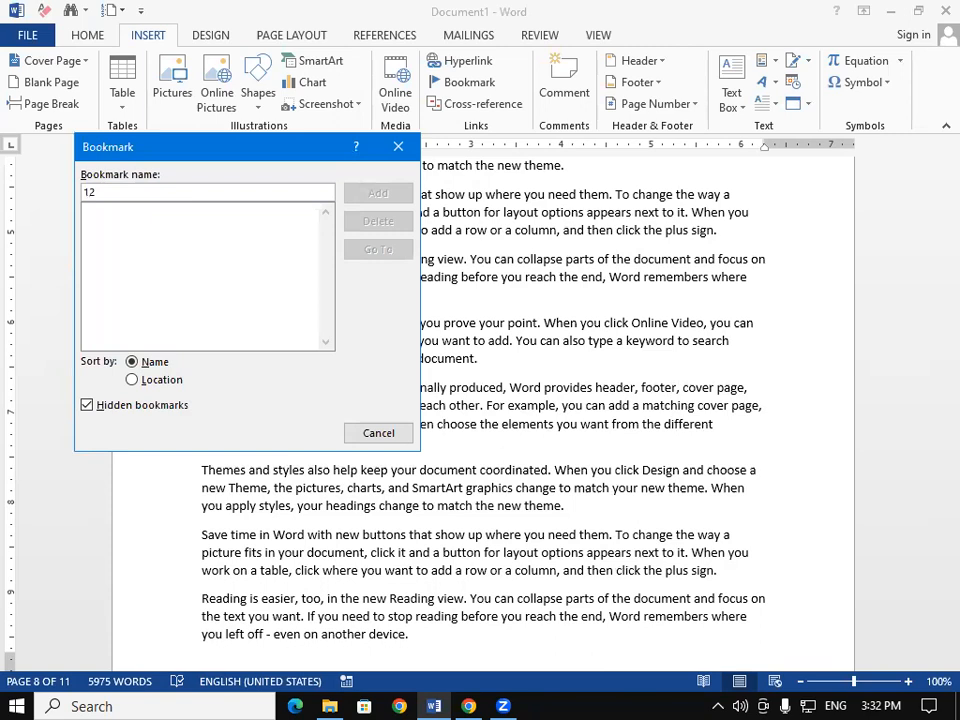
# Replace the trial name with first and add the bookmark
pyautogui.press('BackSpace')
pyautogui.press('BackSpace')
pyautogui.write('first')
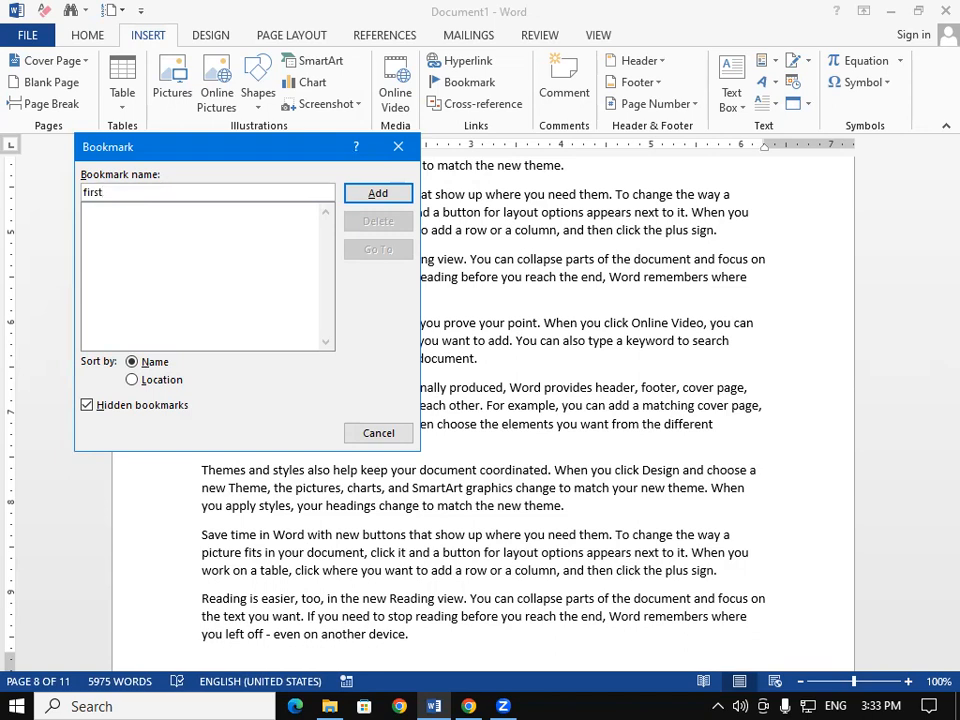
pyautogui.click(378, 195)
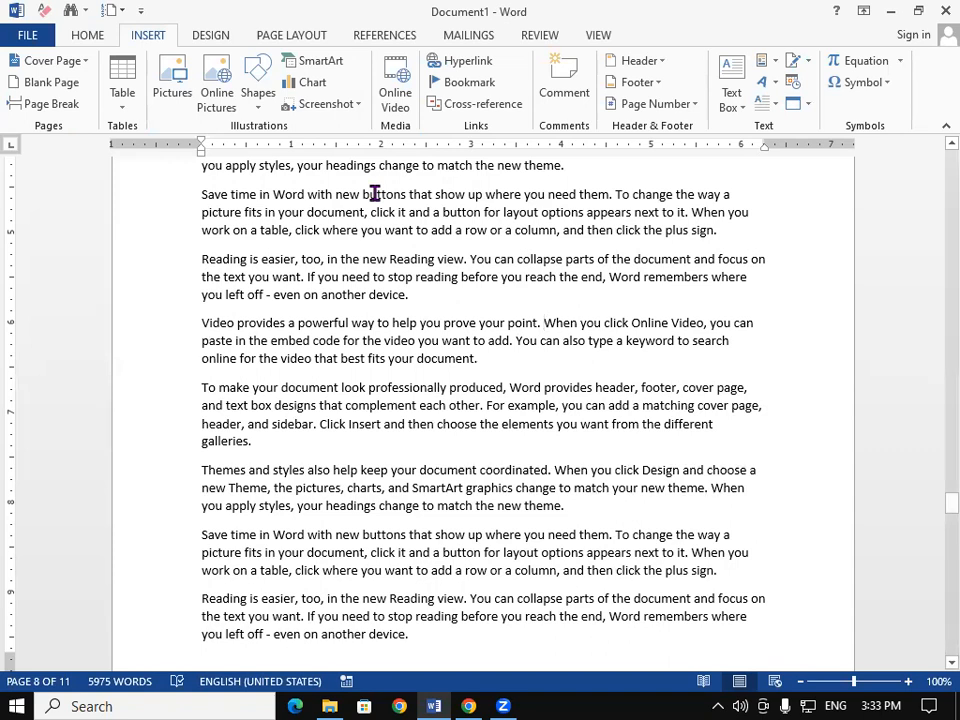
# Return to the start of the document and save it to the Desktop as a Word document named bookmark
pyautogui.hotkey('ctrl', 'Home')
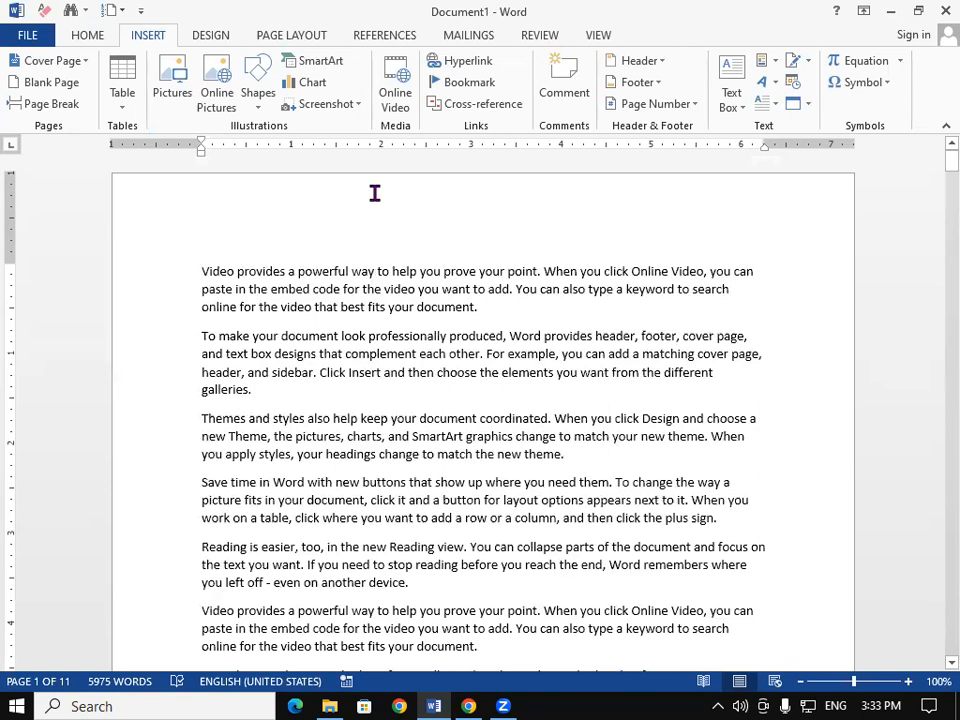
pyautogui.click(32, 36)
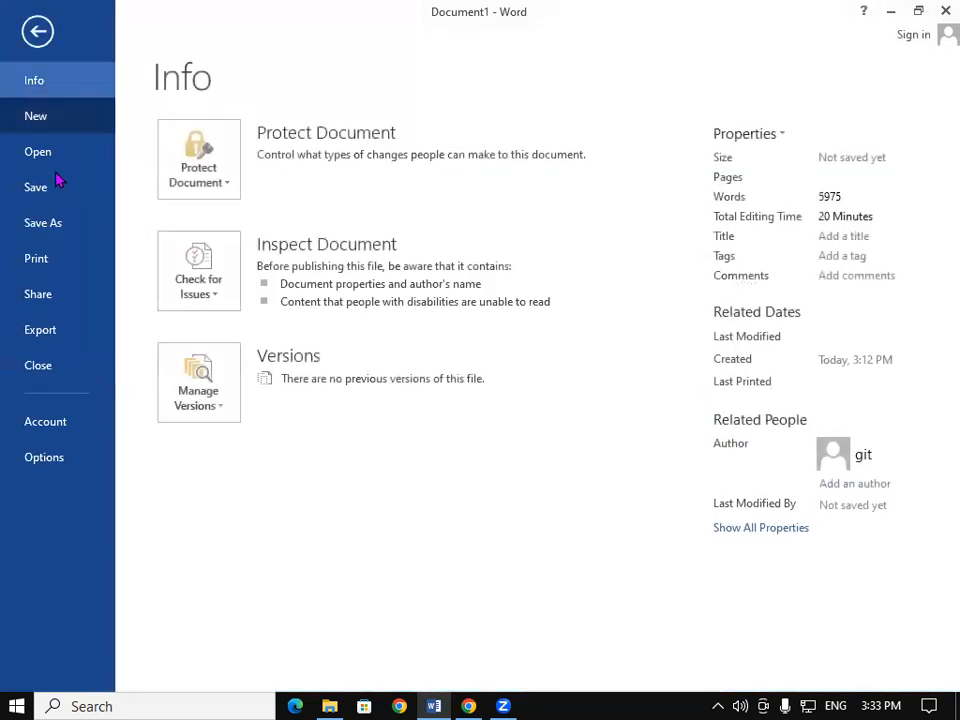
pyautogui.click(64, 195)
pyautogui.click(498, 432)
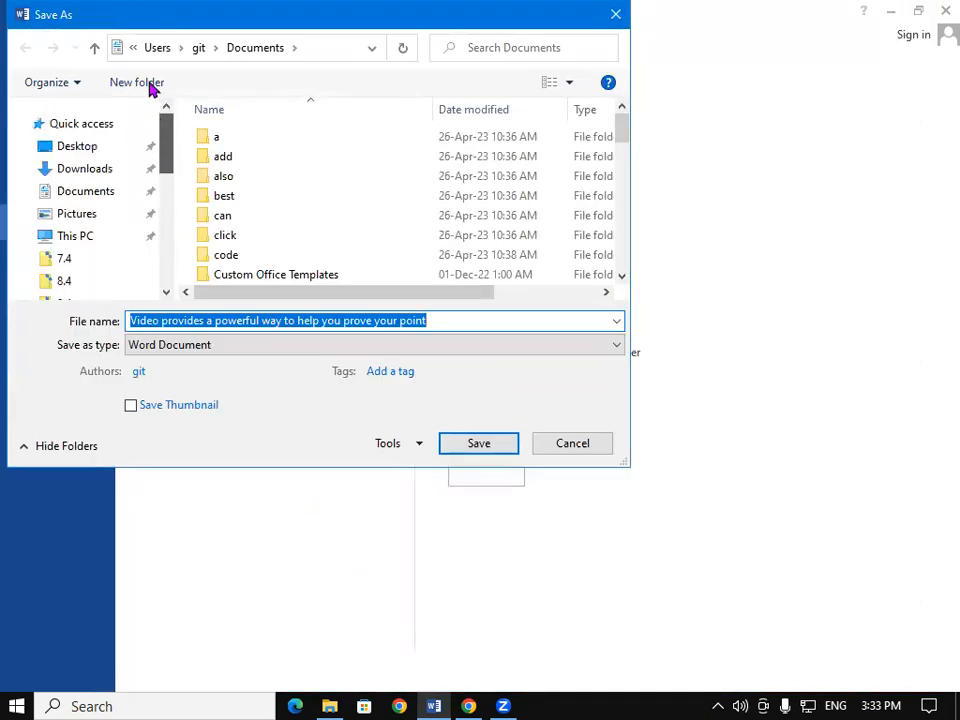
pyautogui.click(90, 148)
pyautogui.click(452, 318)
pyautogui.click(452, 318)
pyautogui.press('BackSpace')
pyautogui.press('BackSpace')
pyautogui.press('BackSpace')
pyautogui.press('BackSpace')
pyautogui.press('BackSpace')
pyautogui.press('BackSpace')
pyautogui.press('BackSpace')
pyautogui.press('BackSpace')
pyautogui.press('BackSpace')
pyautogui.press('BackSpace')
pyautogui.press('BackSpace')
pyautogui.press('BackSpace')
pyautogui.press('BackSpace')
pyautogui.press('BackSpace')
pyautogui.press('BackSpace')
pyautogui.press('BackSpace')
pyautogui.press('BackSpace')
pyautogui.press('BackSpace')
pyautogui.press('BackSpace')
pyautogui.press('BackSpace')
pyautogui.press('BackSpace')
pyautogui.press('BackSpace')
pyautogui.press('BackSpace')
pyautogui.press('BackSpace')
pyautogui.press('BackSpace')
pyautogui.press('BackSpace')
pyautogui.press('BackSpace')
pyautogui.press('BackSpace')
pyautogui.press('BackSpace')
pyautogui.press('BackSpace')
pyautogui.write('boo')
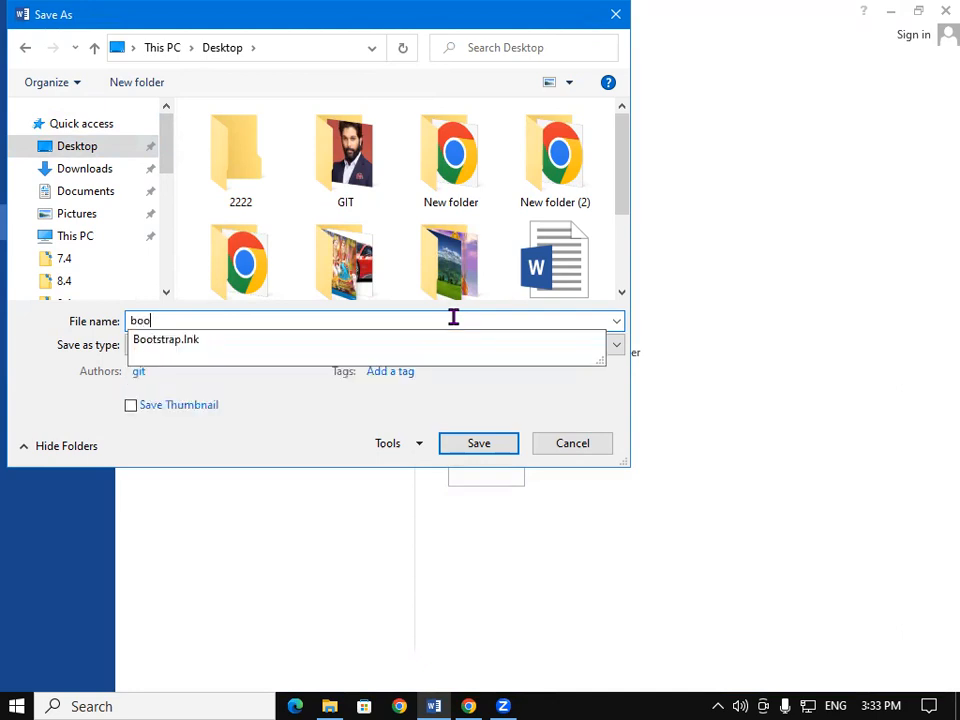
pyautogui.write('kmark')
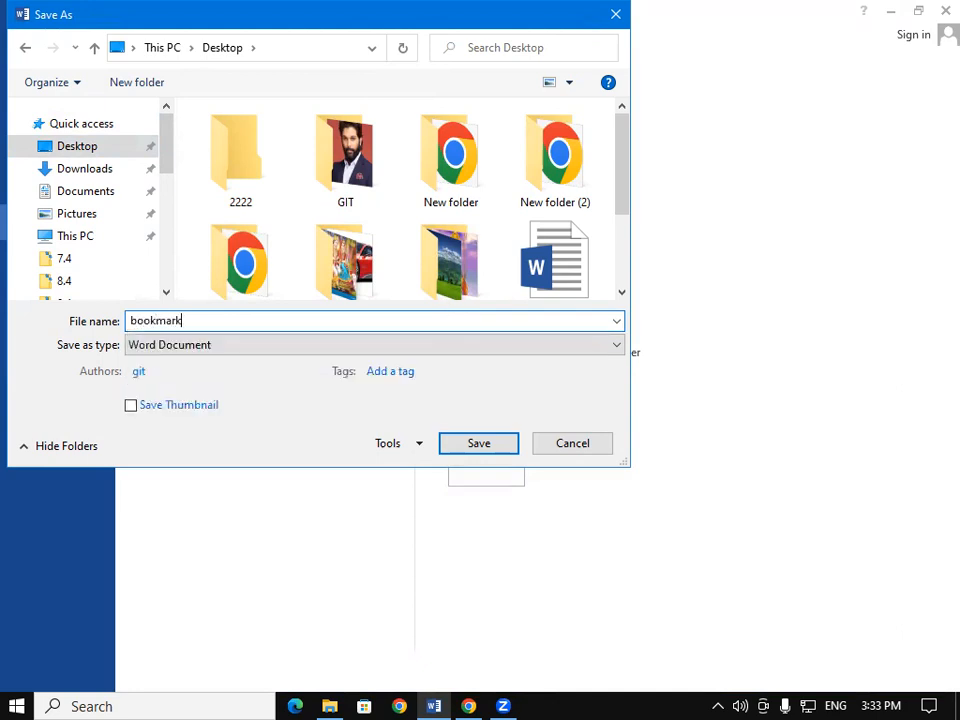
pyautogui.click(479, 443)
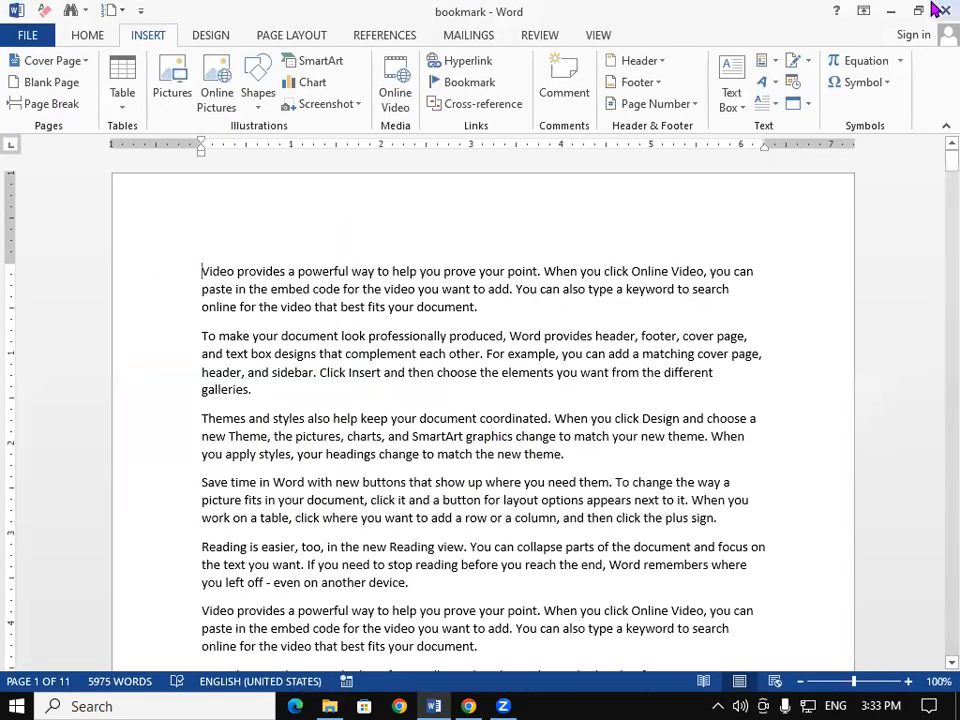
# Close the document, minimize the browser window, and reopen the bookmark file from the desktop in Word
pyautogui.click(940, 10)
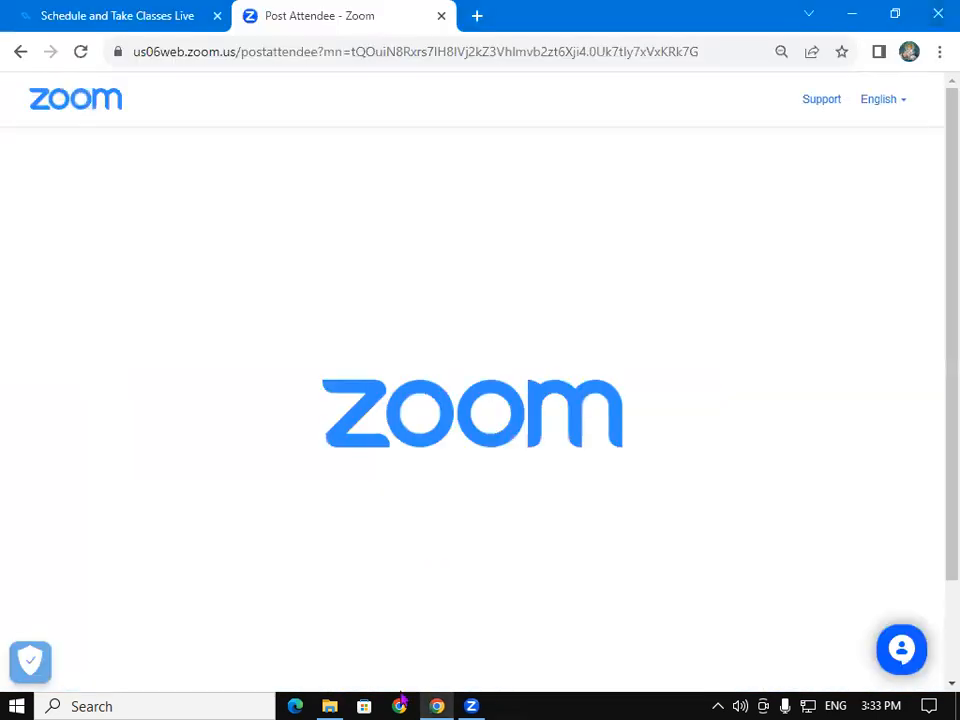
pyautogui.click(851, 13)
pyautogui.click(849, 12)
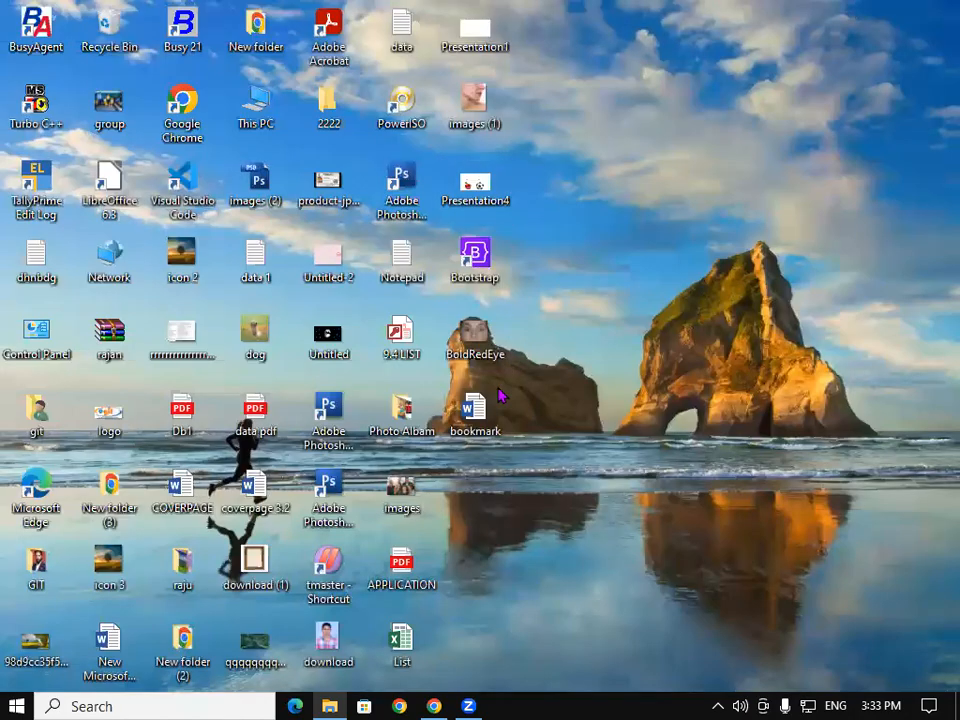
pyautogui.doubleClick(470, 422)
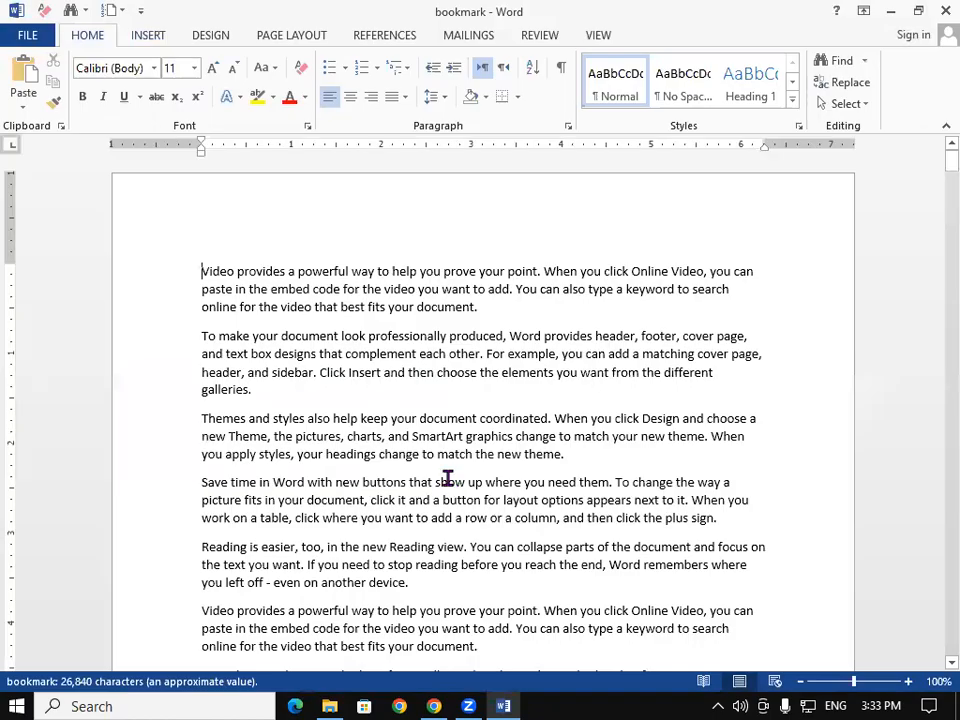
# Go to the bookmark named first in the reopened document, and close the Bookmark dialog
pyautogui.moveTo(934, 171); pyautogui.dragTo(932, 478)
pyautogui.moveTo(932, 547); pyautogui.dragTo(932, 147)
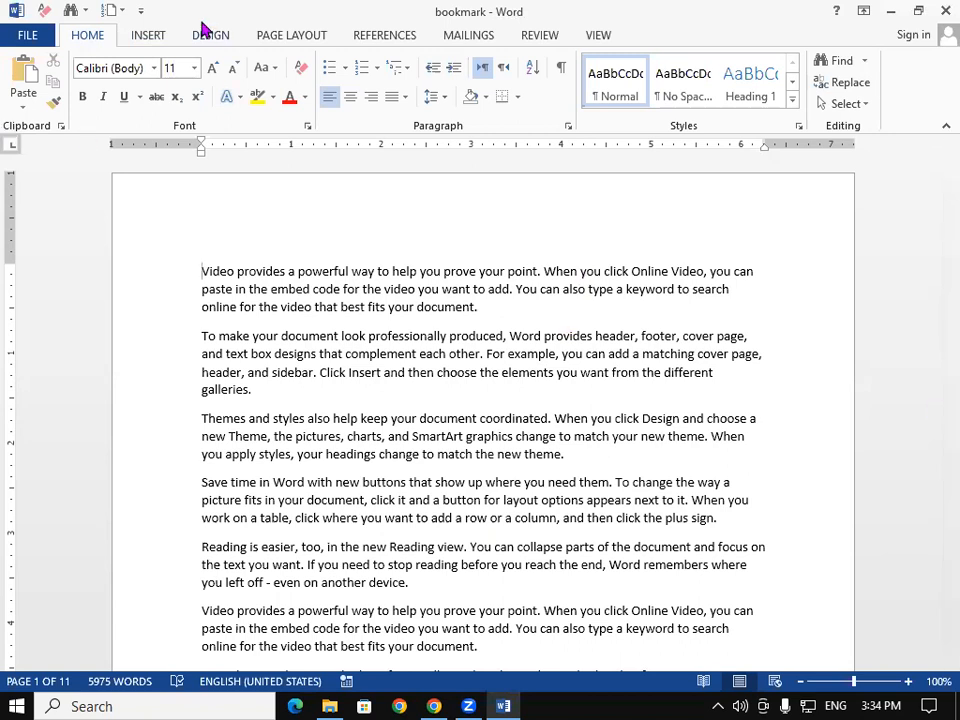
pyautogui.click(158, 36)
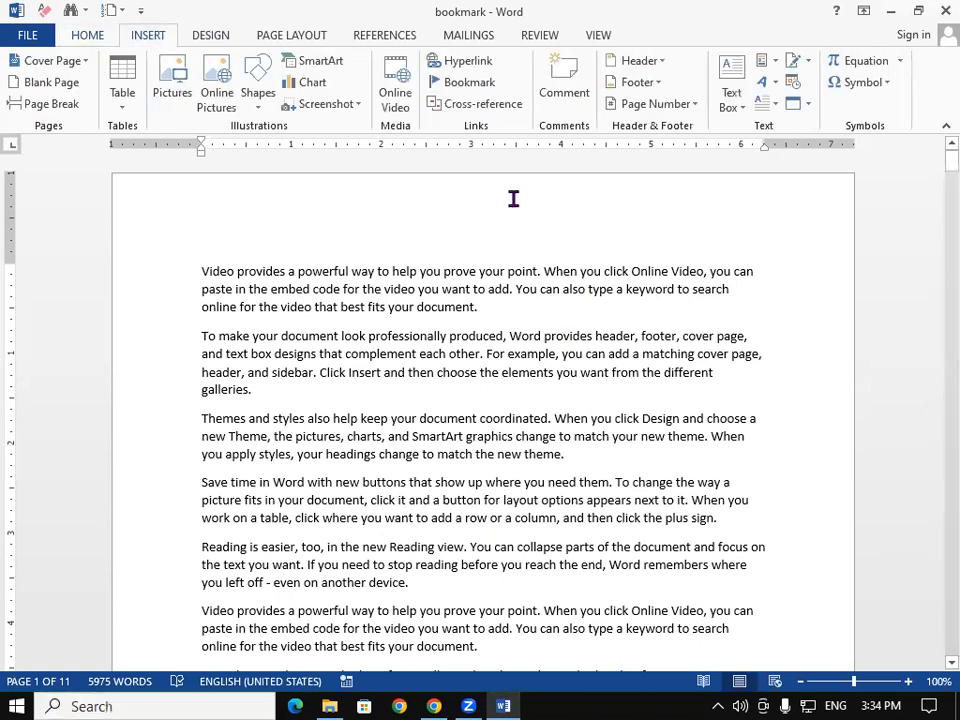
pyautogui.click(485, 86)
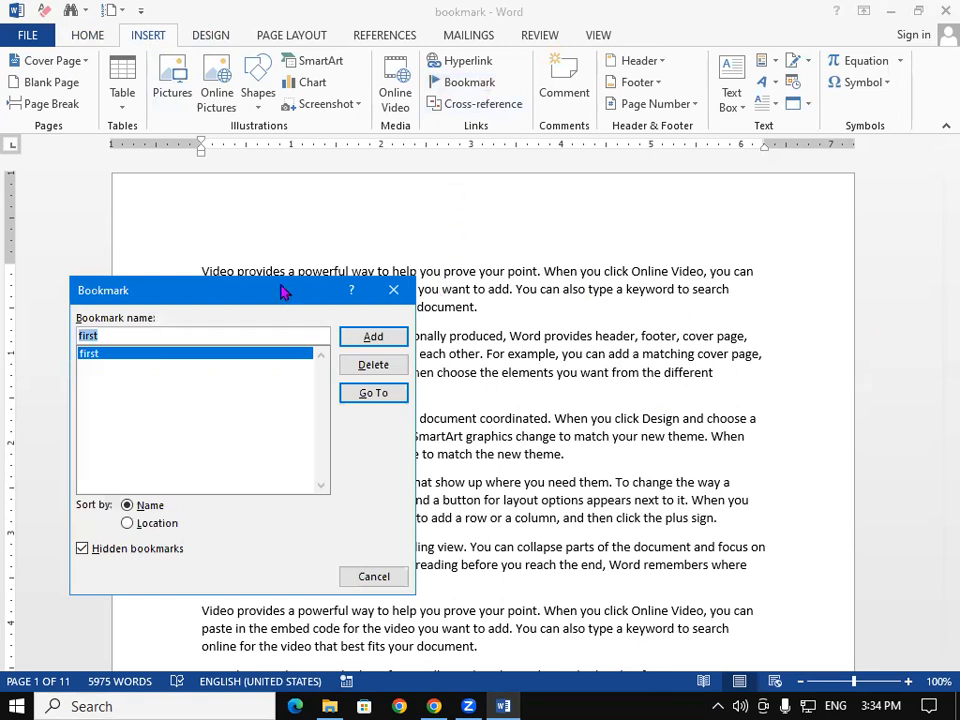
pyautogui.moveTo(283, 291); pyautogui.dragTo(211, 74)
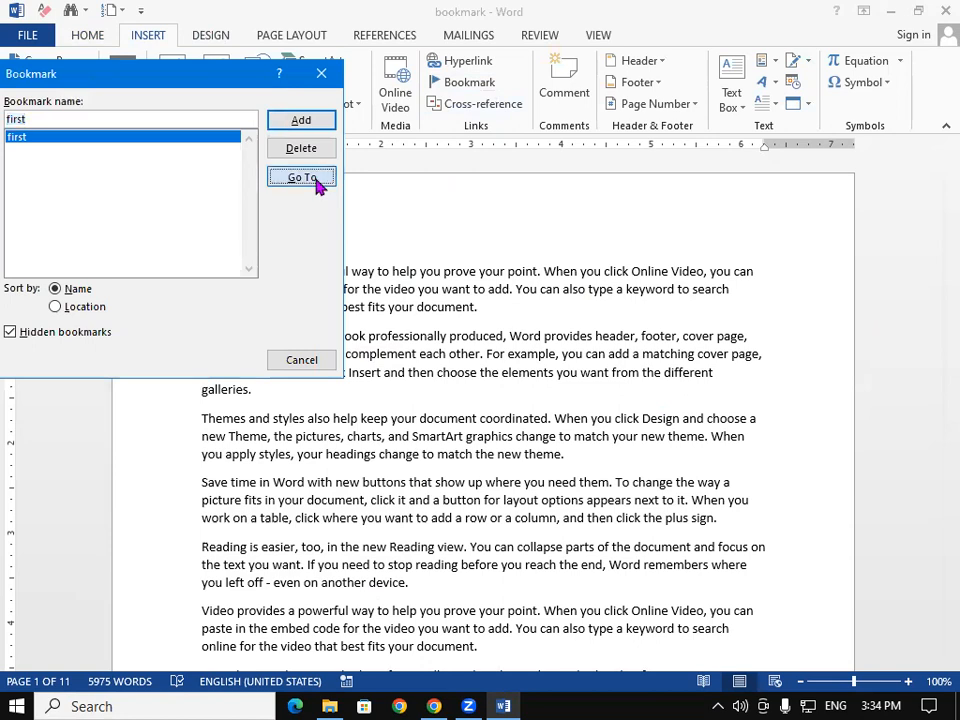
pyautogui.click(314, 184)
pyautogui.click(318, 76)
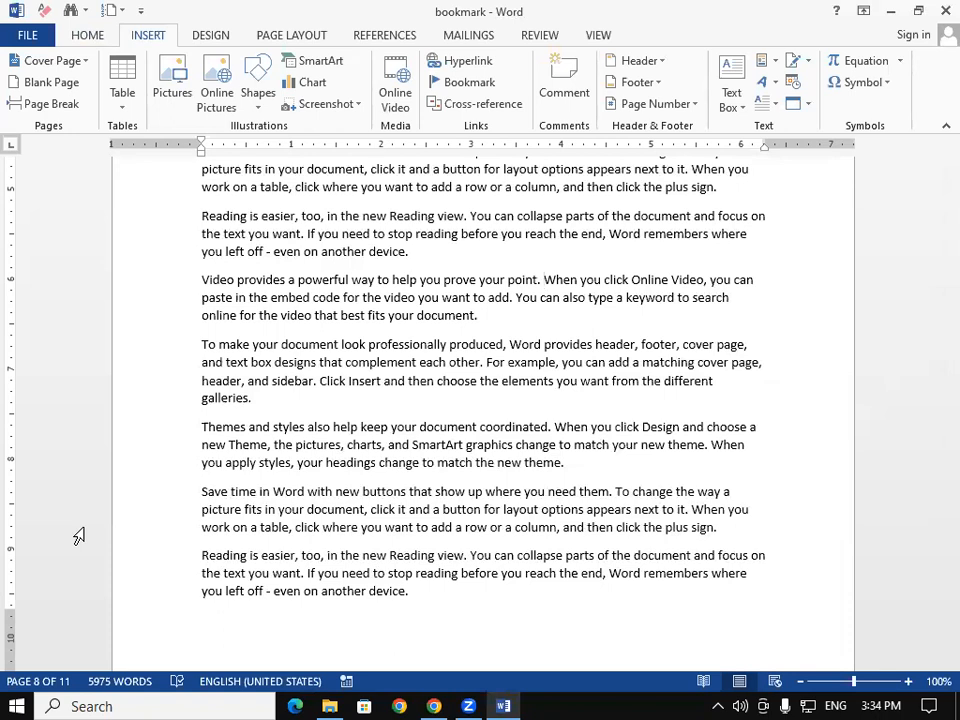
# Enlarge the text of the entire document by seven font size steps and deselect it
pyautogui.hotkey('ctrl', 'a')
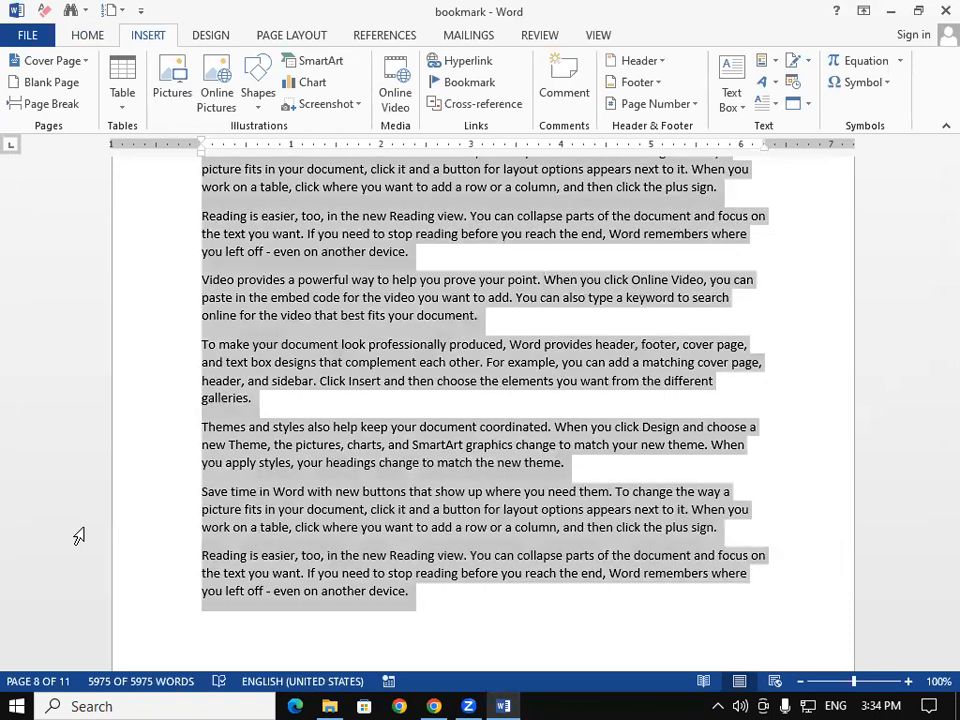
pyautogui.hotkey('ctrl', 'shift', '.')
pyautogui.hotkey('ctrl', 'shift', '.')
pyautogui.hotkey('ctrl', 'shift', '.')
pyautogui.hotkey('ctrl', 'shift', '.')
pyautogui.hotkey('ctrl', 'shift', '.')
pyautogui.hotkey('ctrl', 'shift', '.')
pyautogui.hotkey('ctrl', 'shift', '.')
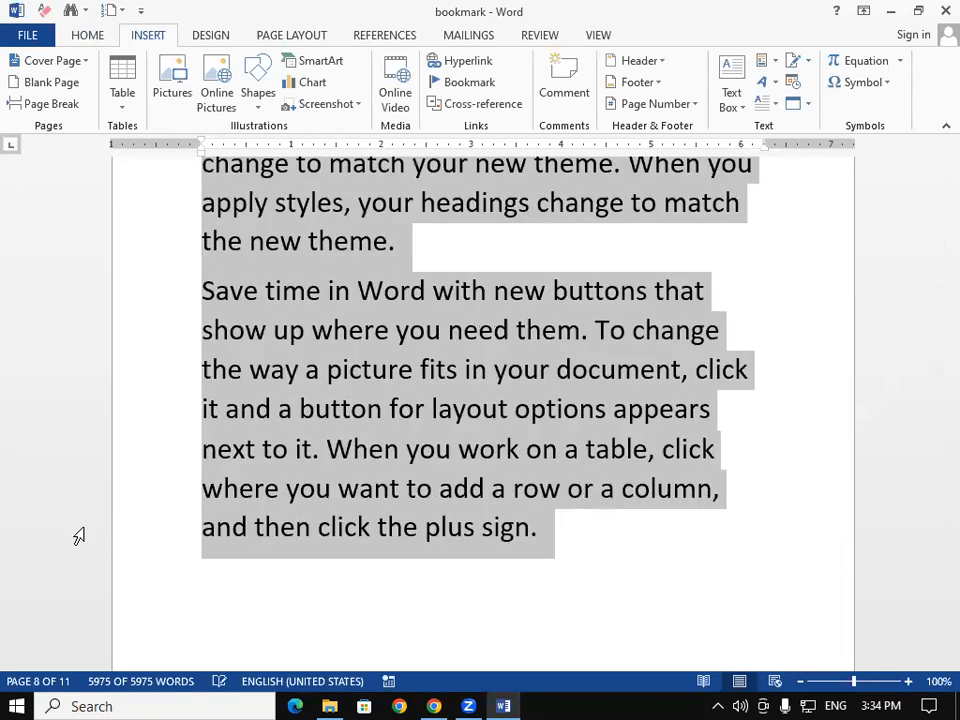
pyautogui.click(447, 527)
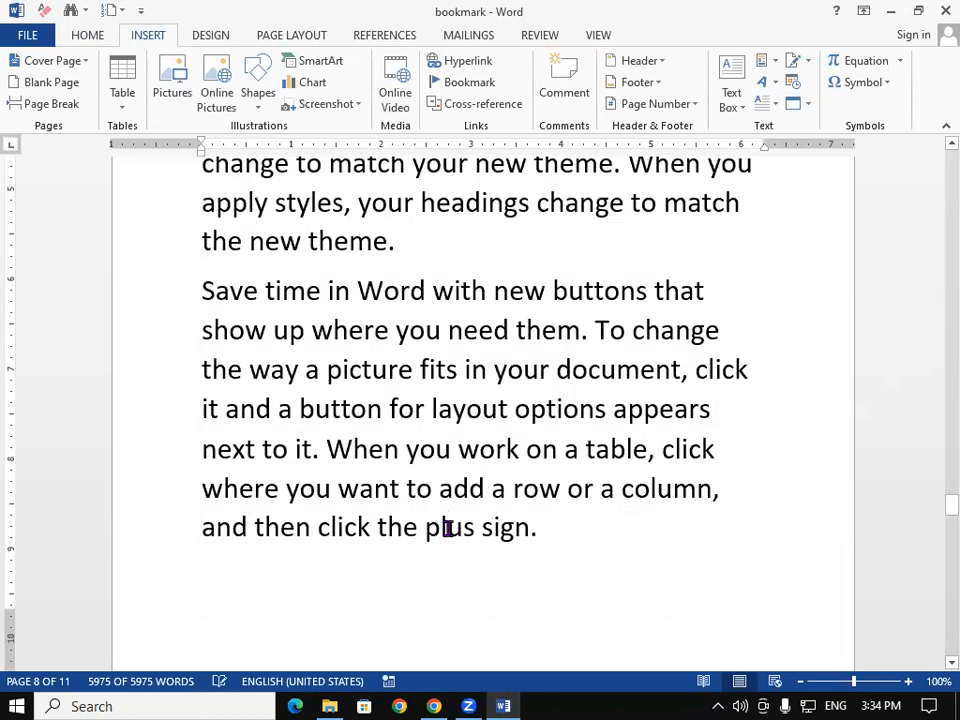
# Return to the start of the document, go to the bookmark named first, and close the Bookmark dialog
pyautogui.hotkey('ctrl', 'Home')
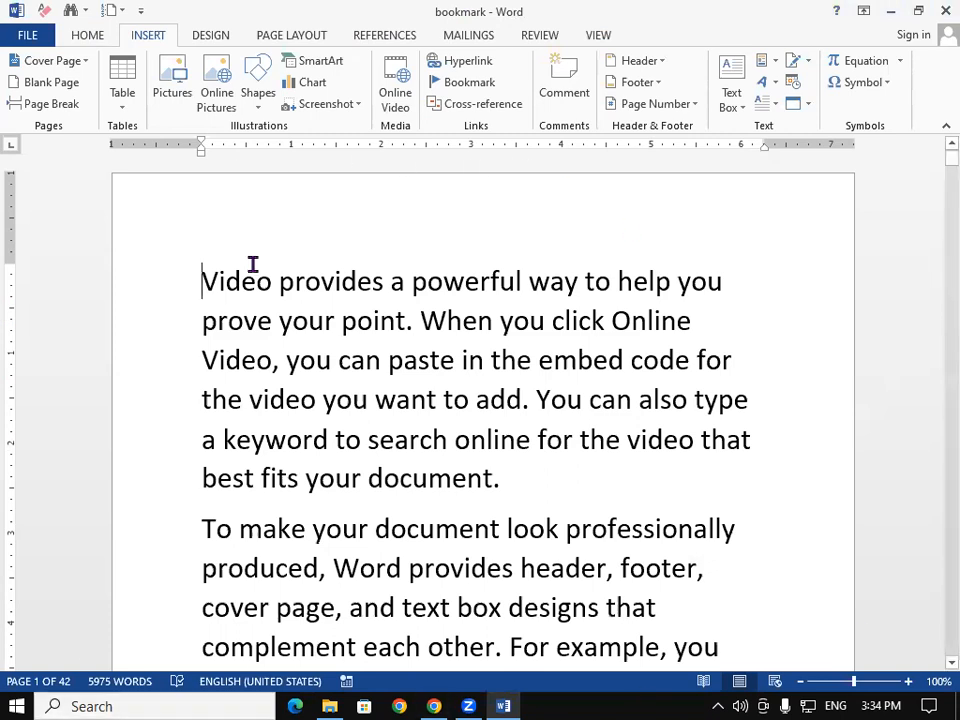
pyautogui.click(463, 82)
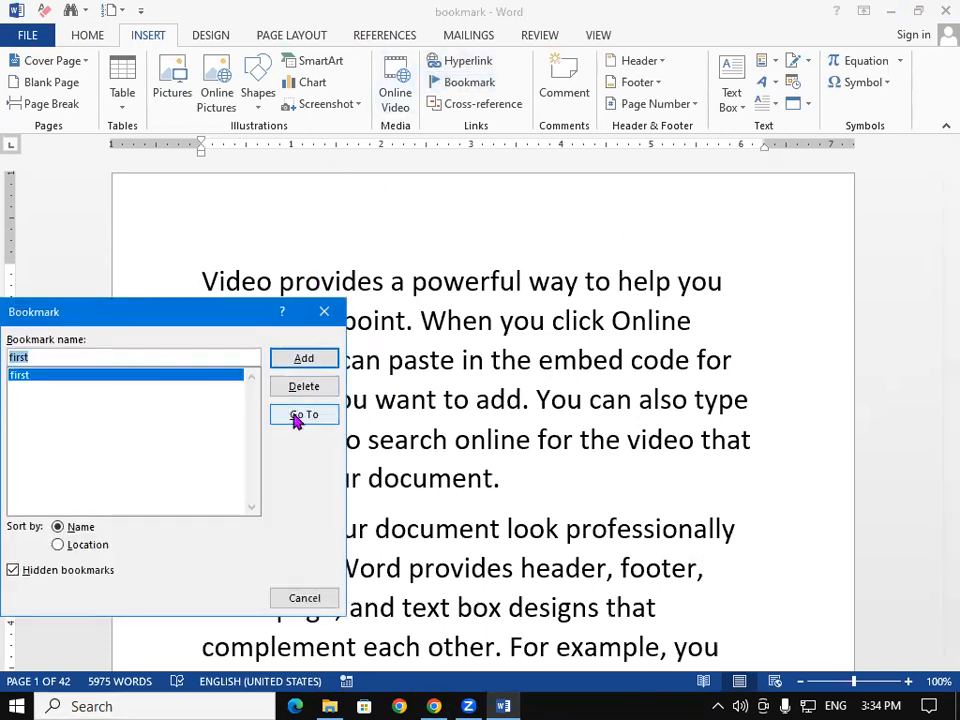
pyautogui.click(296, 421)
pyautogui.click(322, 312)
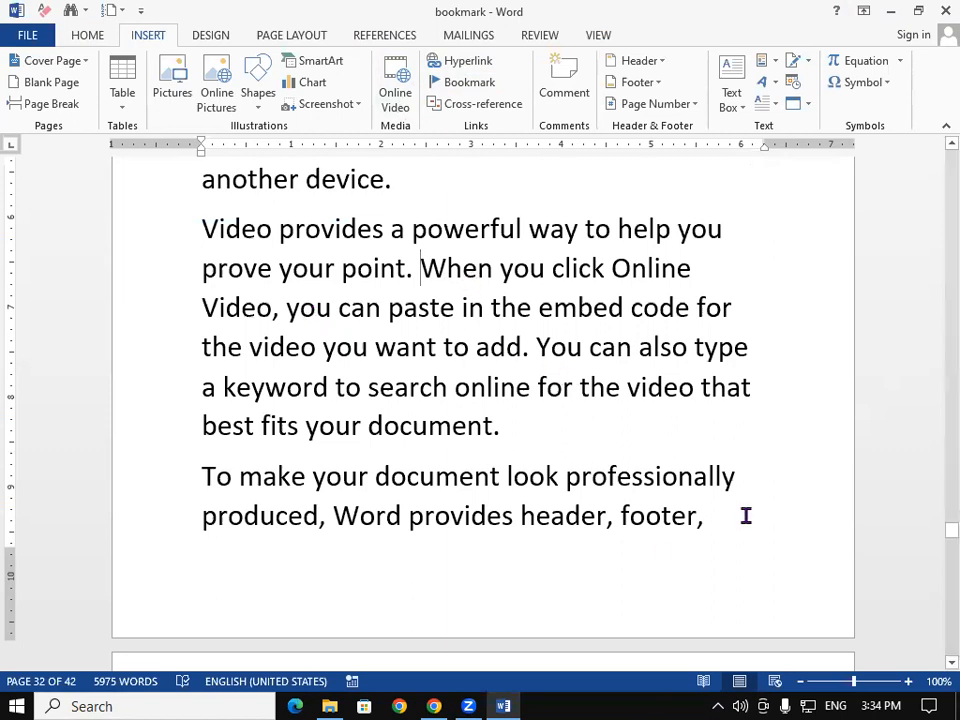
# Add a bookmark named second after "show up where you" in the next page's "Save time in Word" paragraph
pyautogui.scroll(-1, 934, 684)
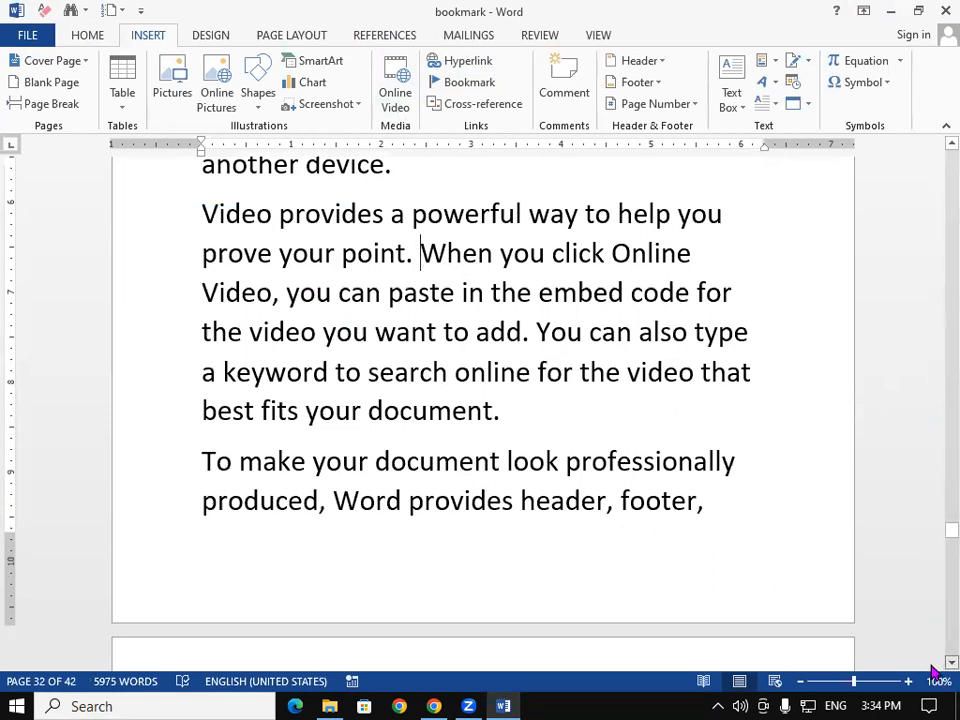
pyautogui.scroll(-4, 934, 672)
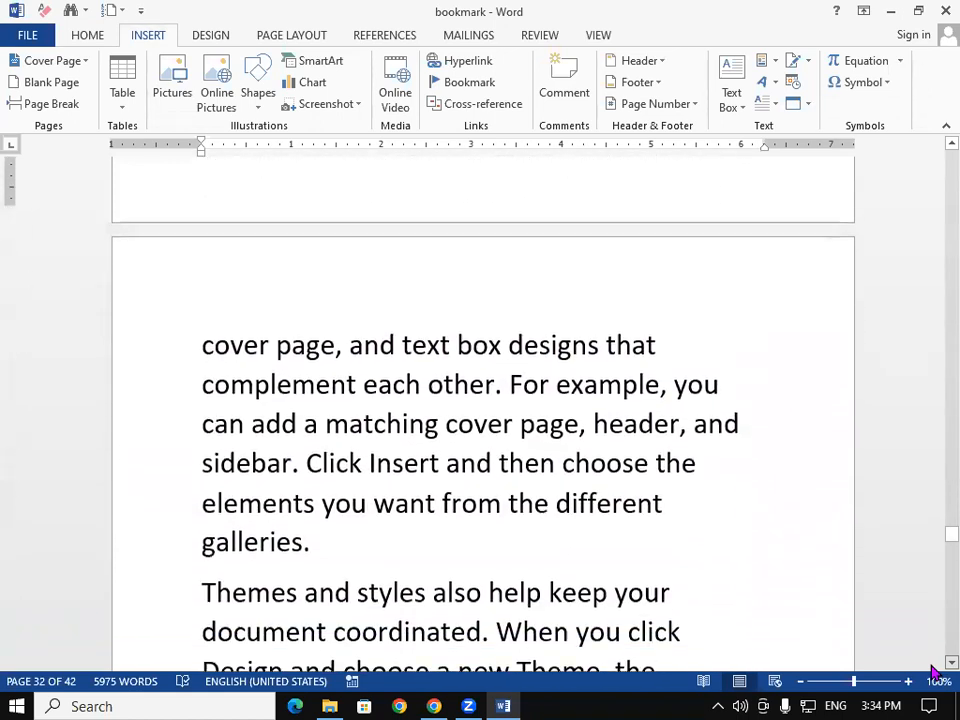
pyautogui.scroll(-4, 934, 670)
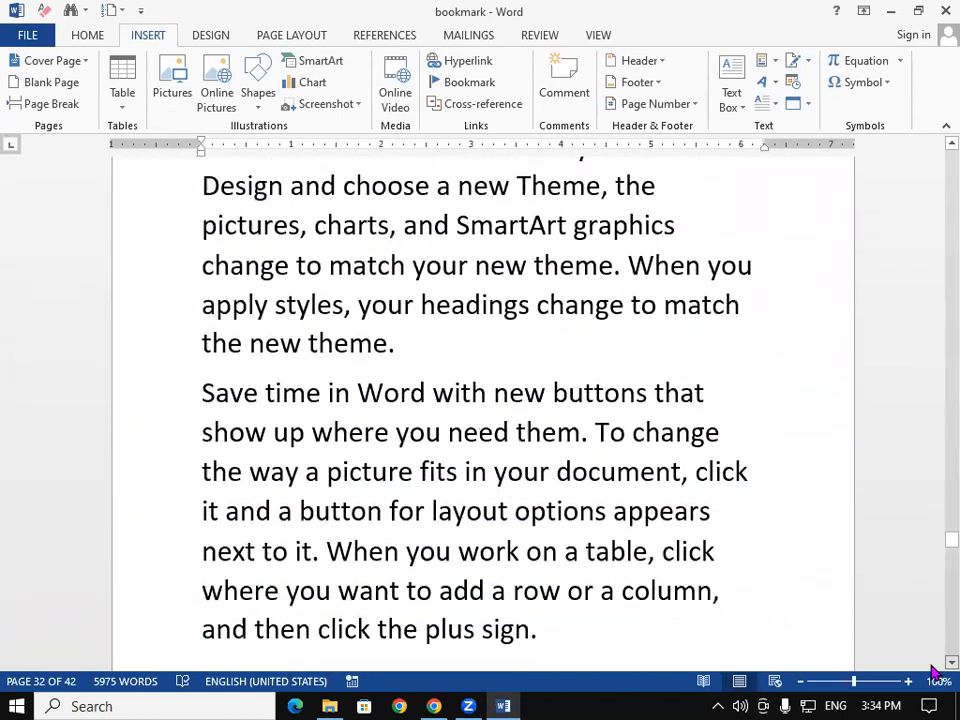
pyautogui.click(441, 388)
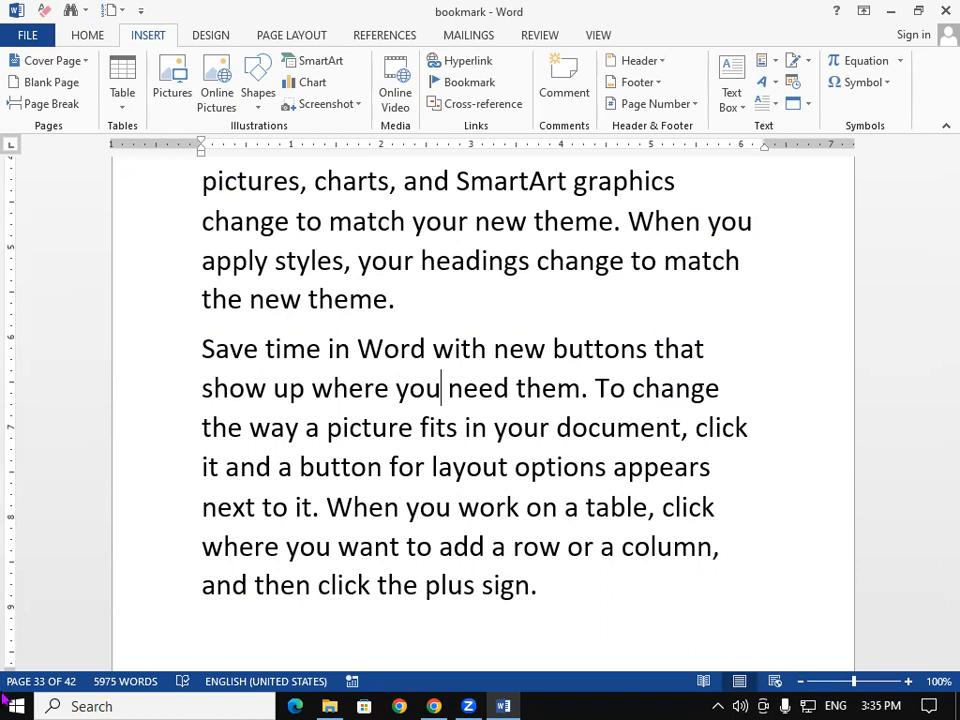
pyautogui.click(455, 85)
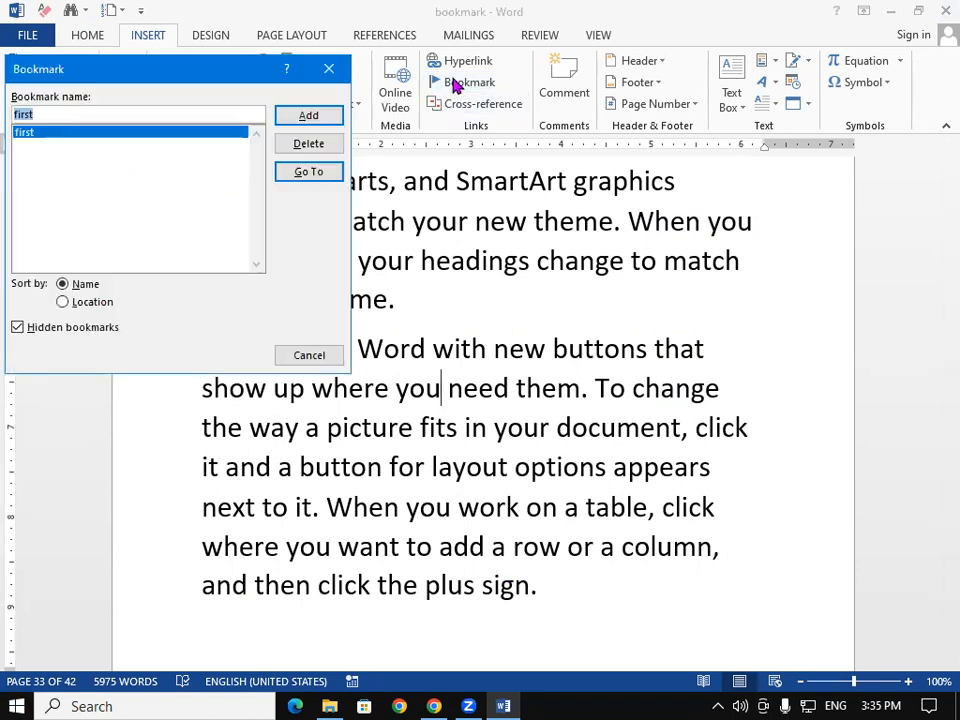
pyautogui.moveTo(201, 75); pyautogui.dragTo(234, 84)
pyautogui.click(114, 124)
pyautogui.press('BackSpace')
pyautogui.press('BackSpace')
pyautogui.press('BackSpace')
pyautogui.press('BackSpace')
pyautogui.press('BackSpace')
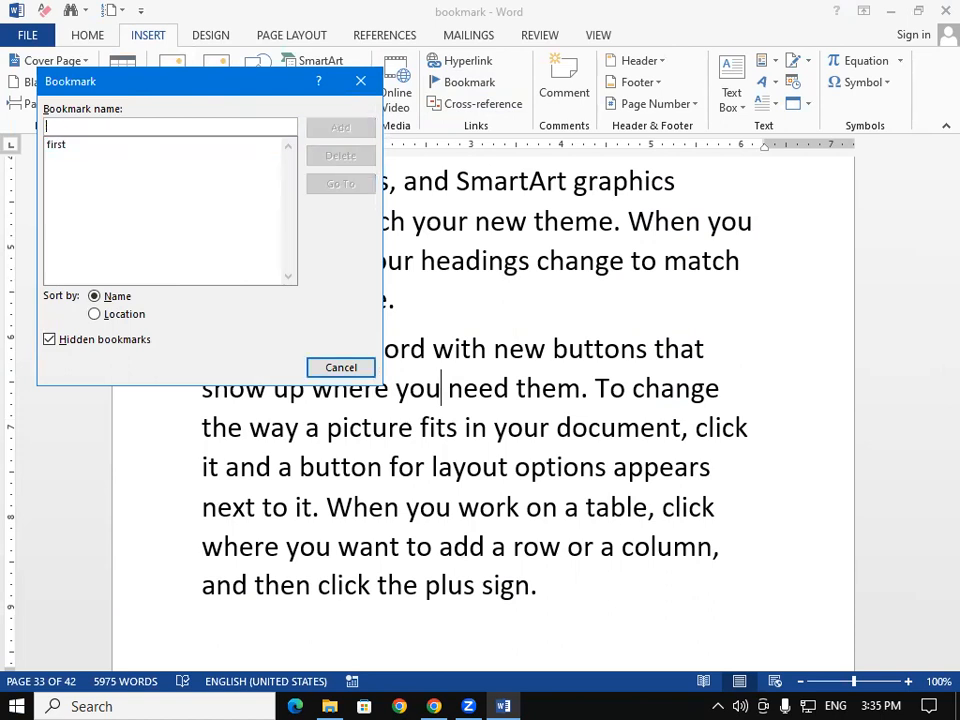
pyautogui.write('second')
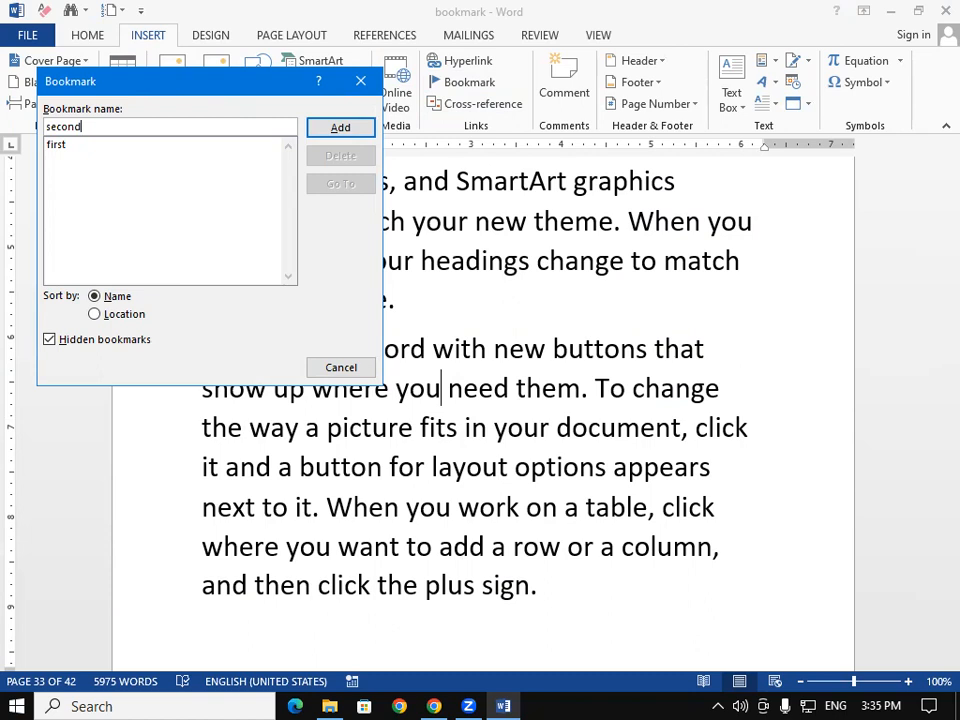
pyautogui.click(340, 128)
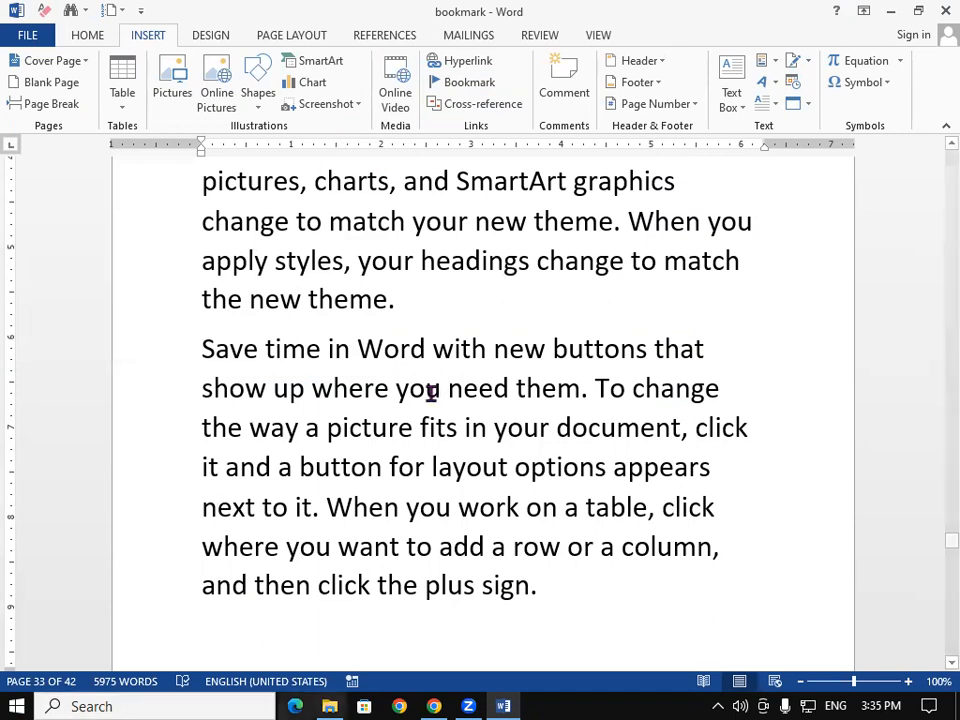
# From the start of the document, go to the bookmark named second and close the Bookmark dialog
pyautogui.moveTo(398, 390); pyautogui.dragTo(441, 392)
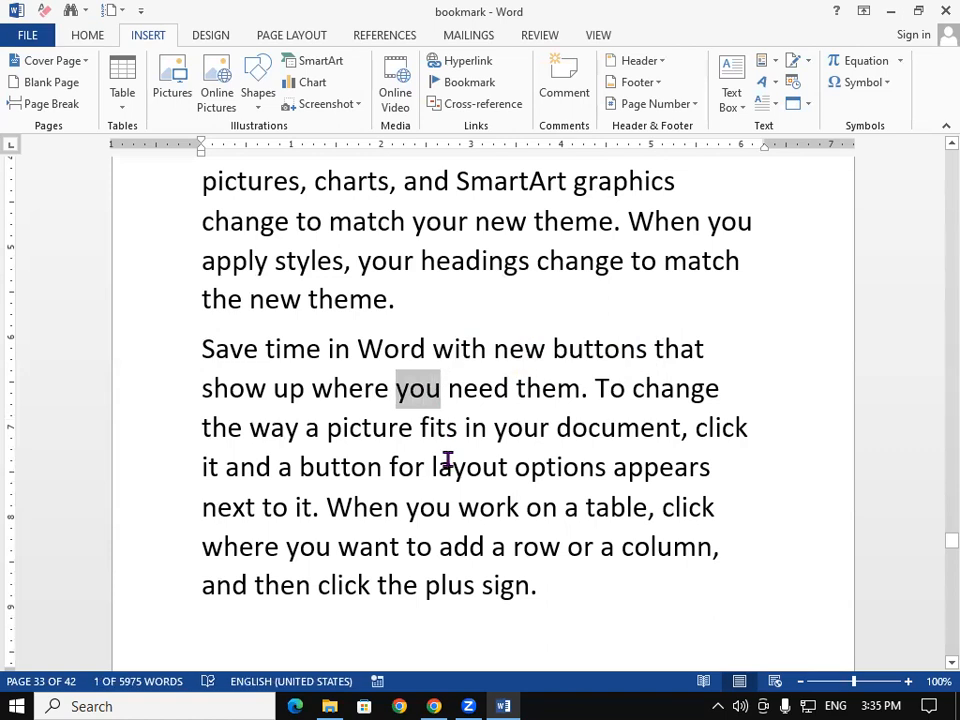
pyautogui.hotkey('ctrl', 'Up')
pyautogui.hotkey('ctrl', 'Up')
pyautogui.hotkey('ctrl', 'Up')
pyautogui.hotkey('ctrl', 'Up')
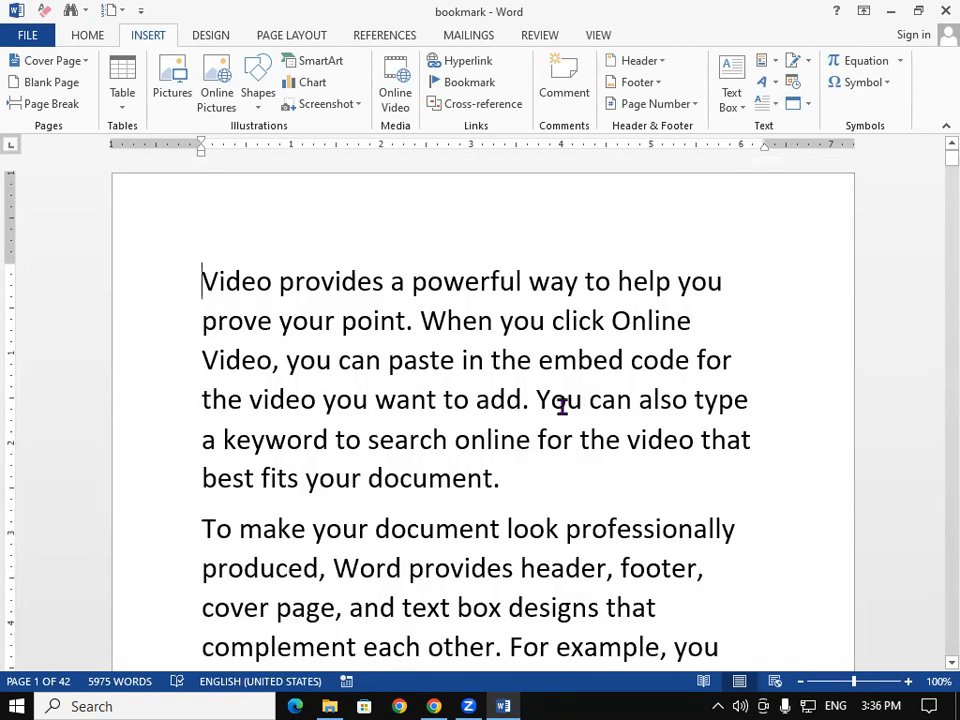
pyautogui.click(470, 84)
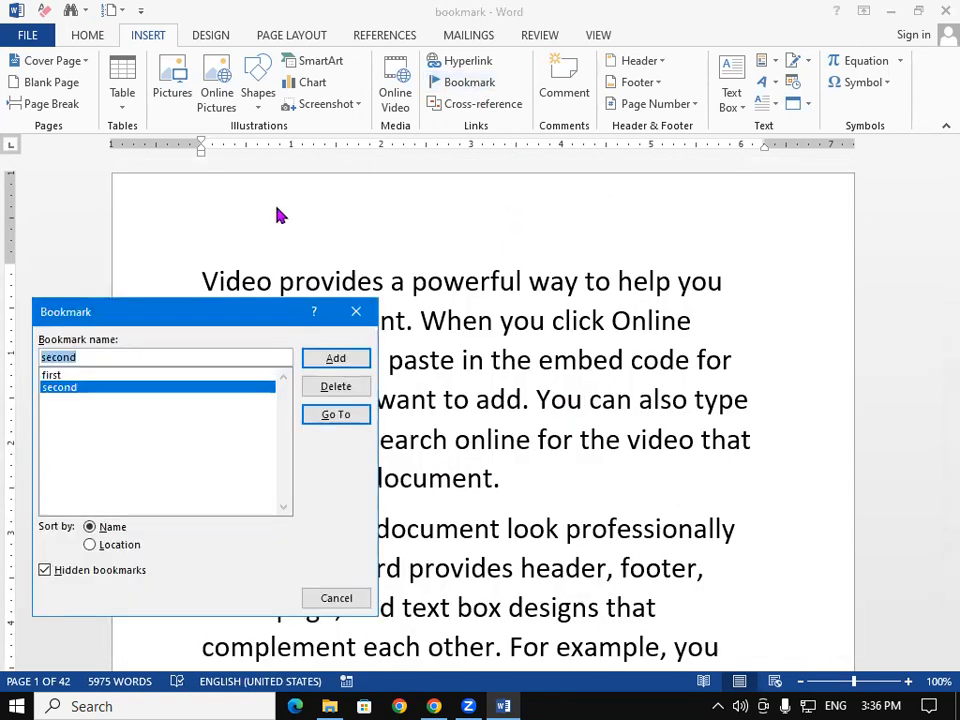
pyautogui.moveTo(196, 312); pyautogui.dragTo(200, 101)
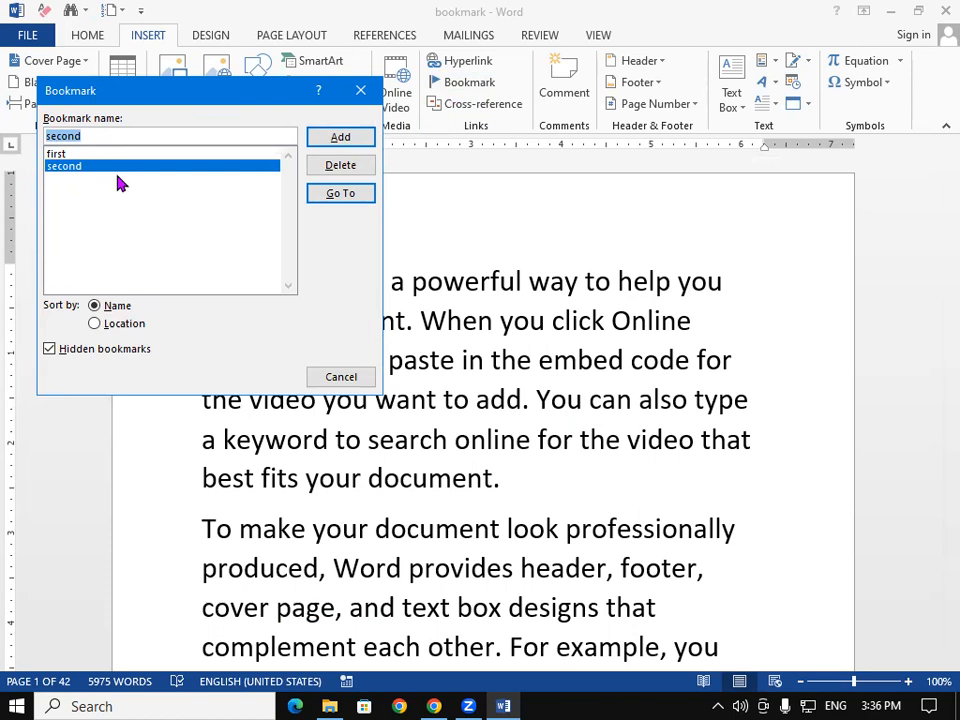
pyautogui.click(352, 197)
pyautogui.click(361, 91)
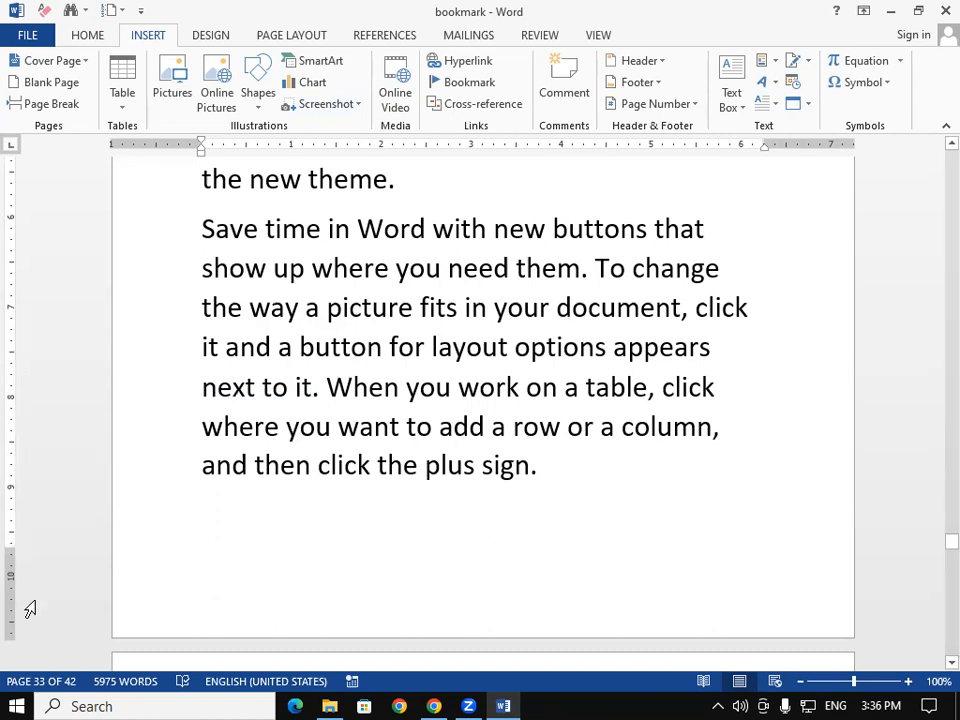
# Compare the Cross-reference command among the link and caption tools, and open its dialog briefly with the Numbered item type
pyautogui.moveTo(951, 542); pyautogui.dragTo(454, 133)
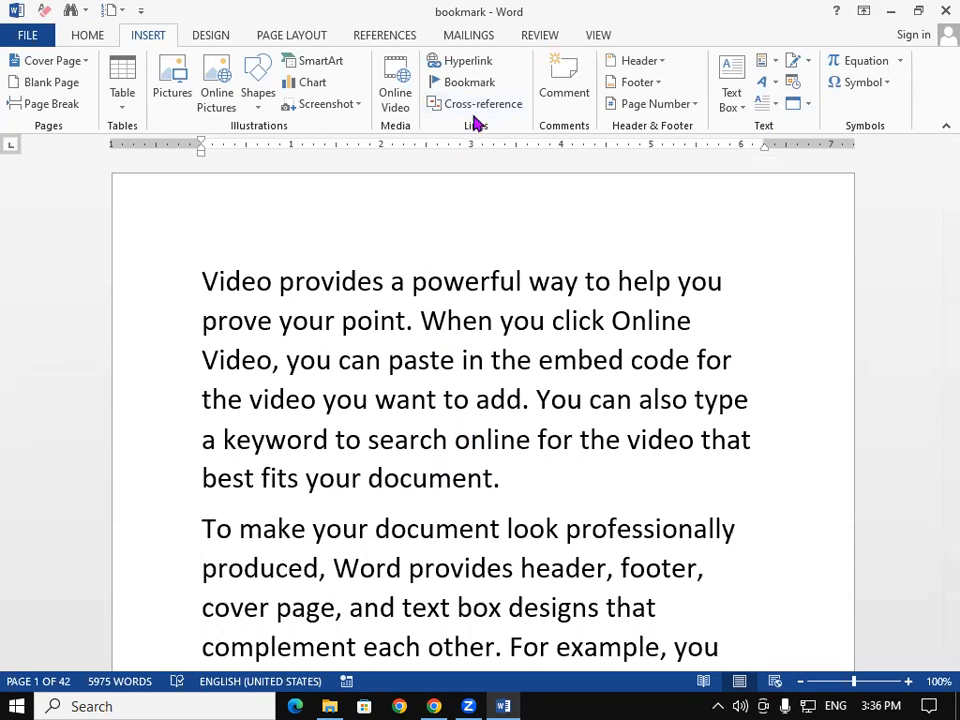
pyautogui.click(386, 36)
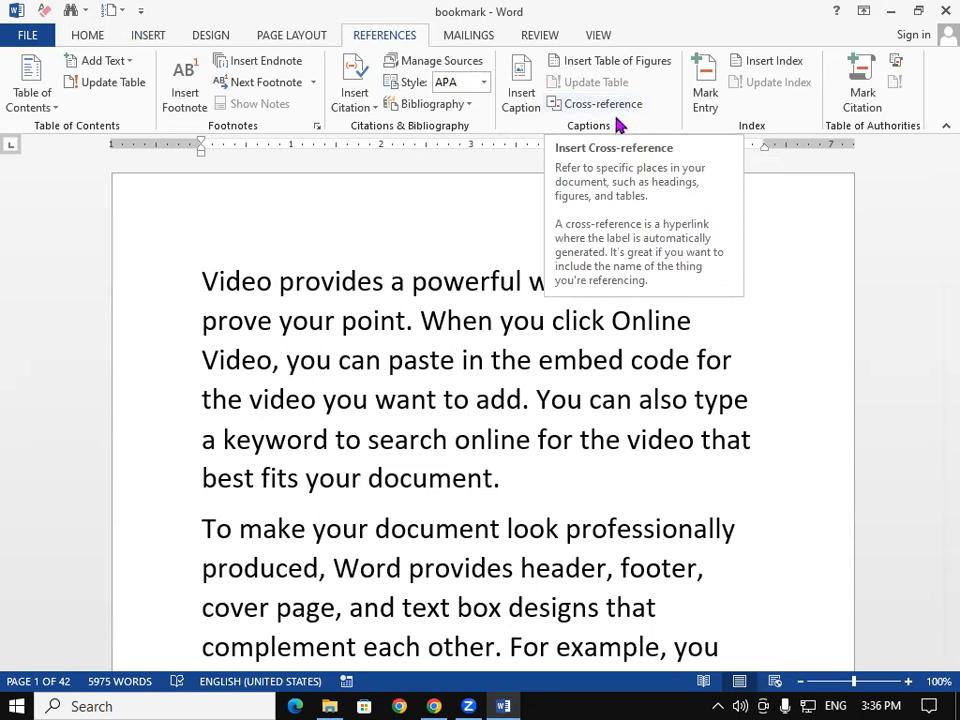
pyautogui.click(160, 35)
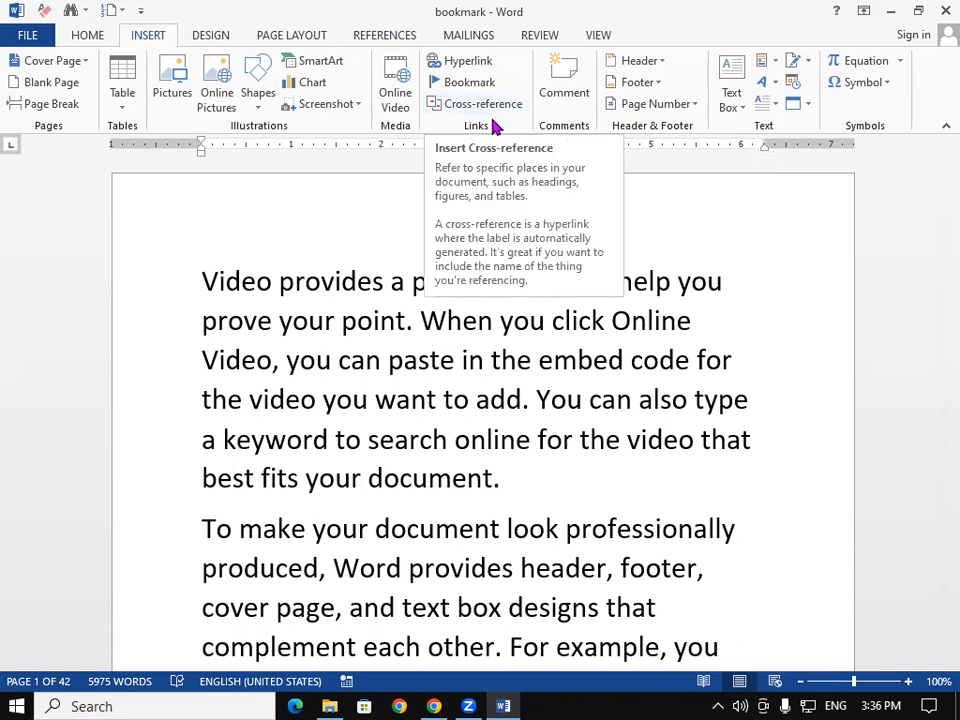
pyautogui.click(397, 36)
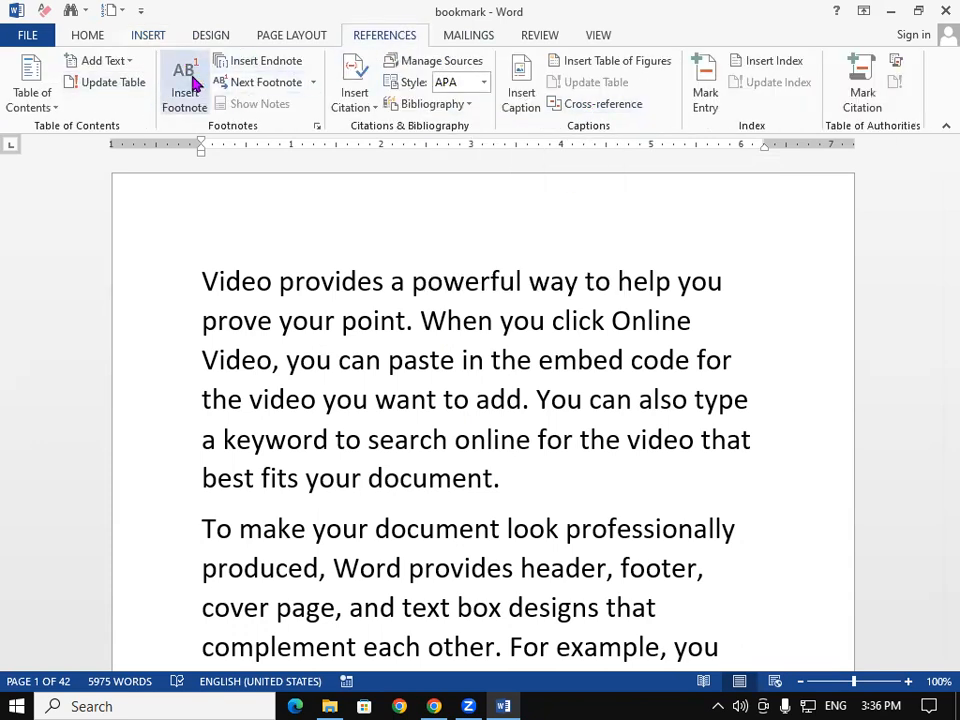
pyautogui.click(552, 103)
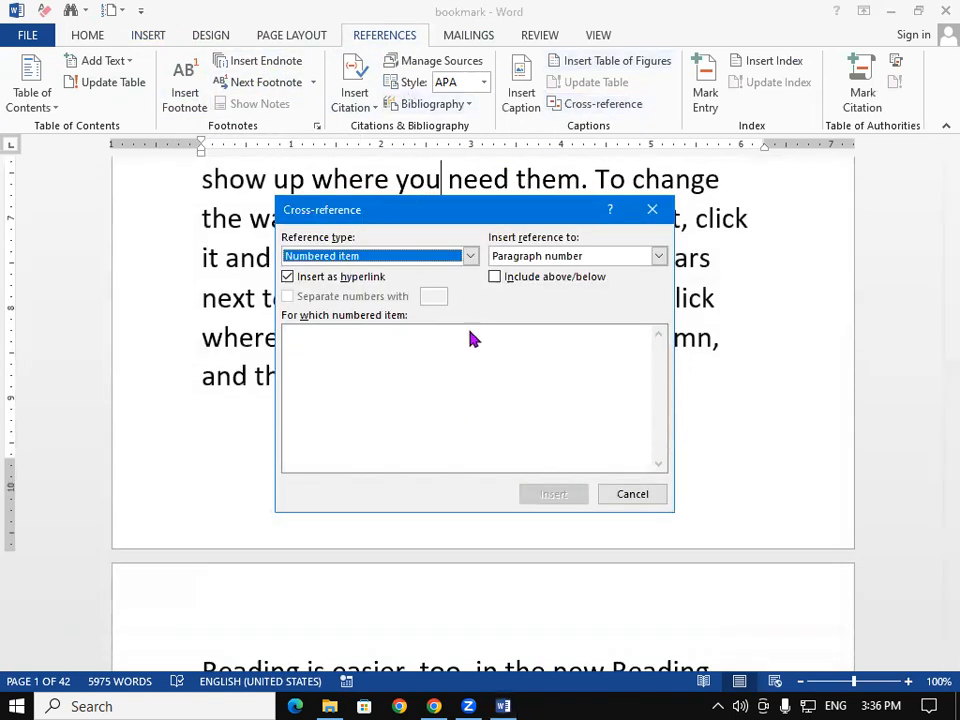
pyautogui.click(653, 212)
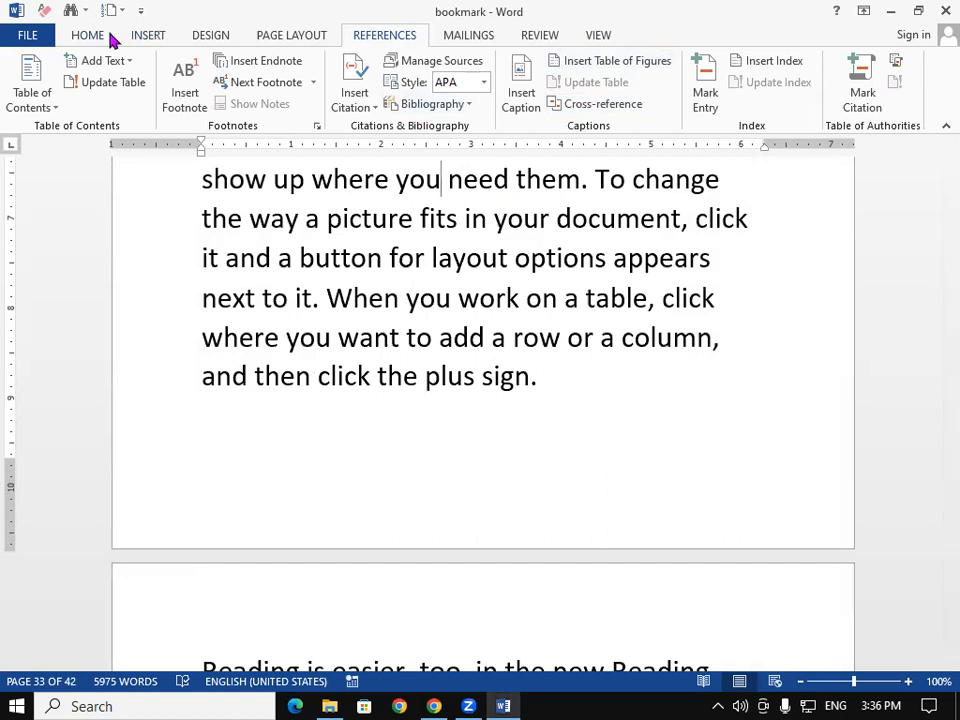
# List the document's bookmarks as cross-reference targets using the Bookmark reference type, and close the dialog without inserting anything
pyautogui.click(160, 38)
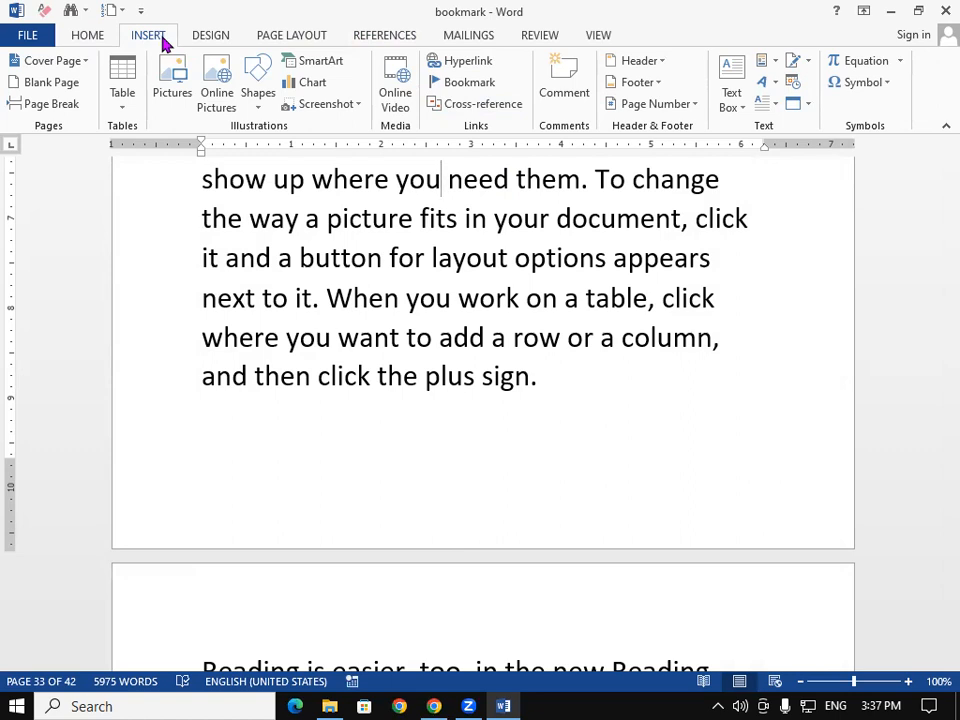
pyautogui.click(471, 104)
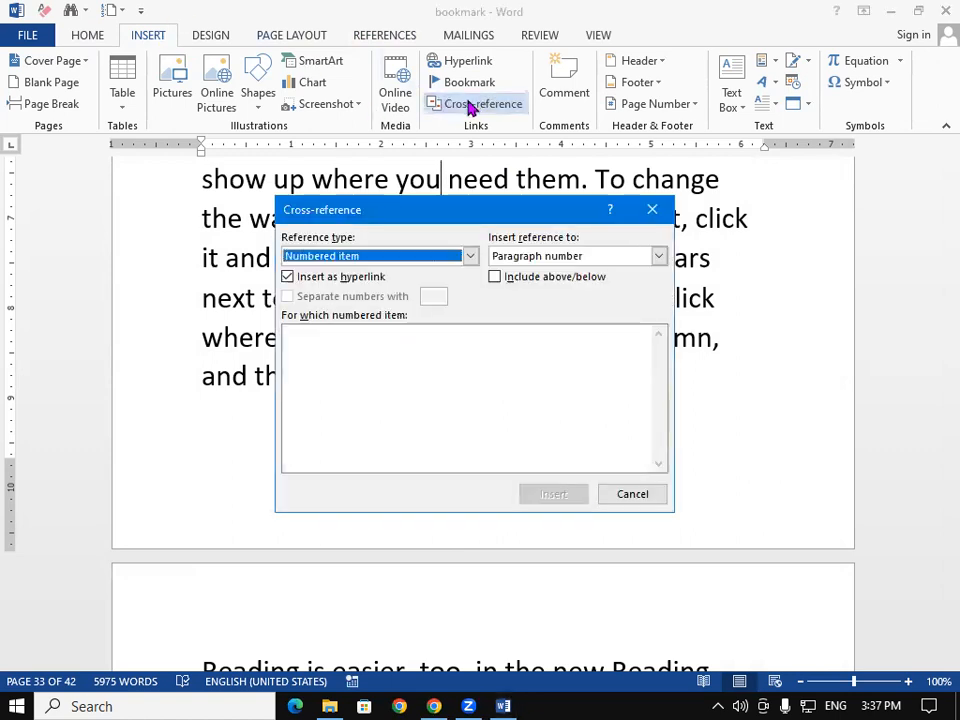
pyautogui.click(469, 256)
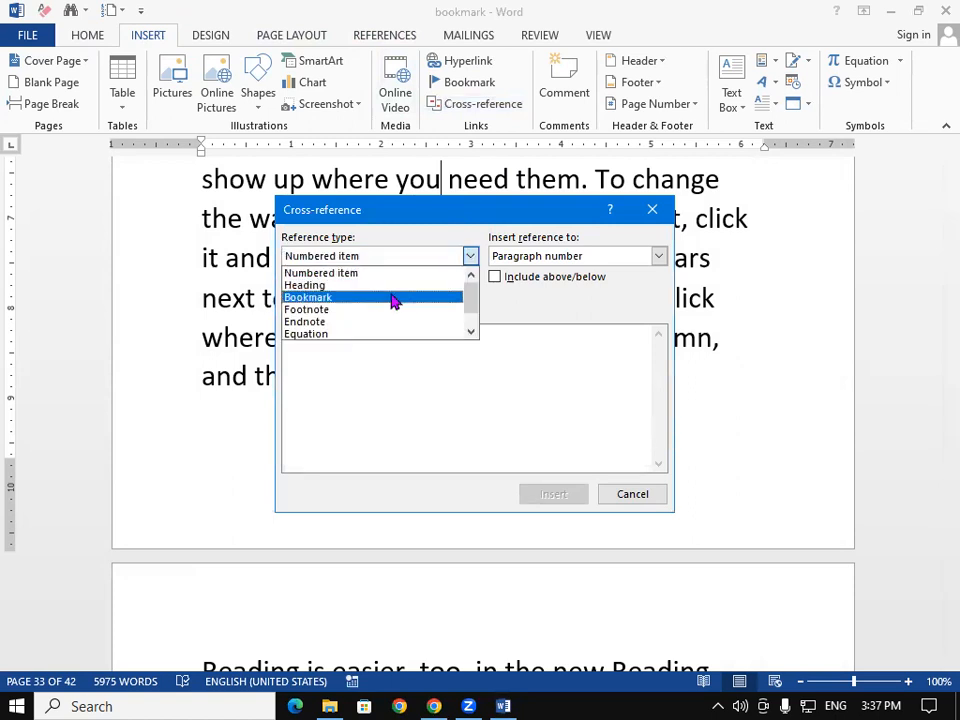
pyautogui.click(393, 298)
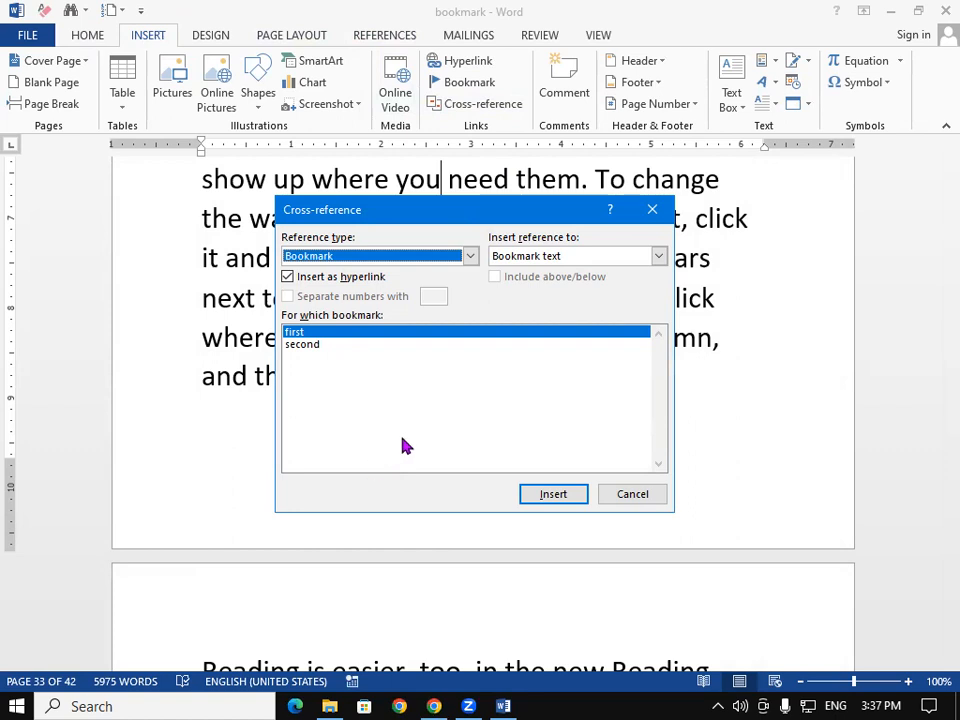
pyautogui.click(469, 256)
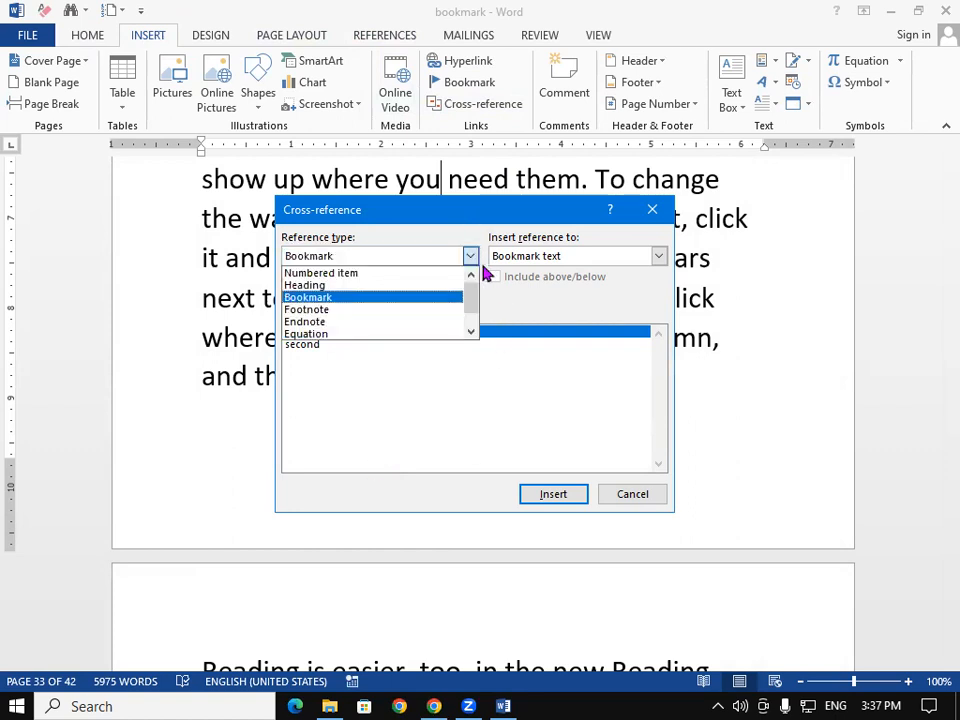
pyautogui.click(349, 384)
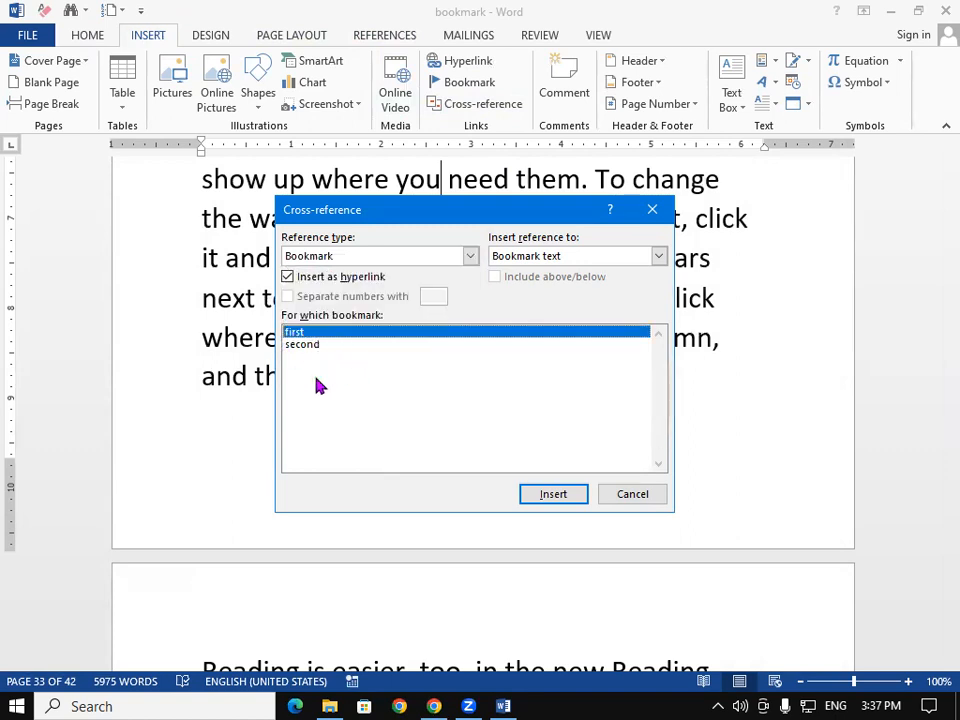
pyautogui.click(652, 211)
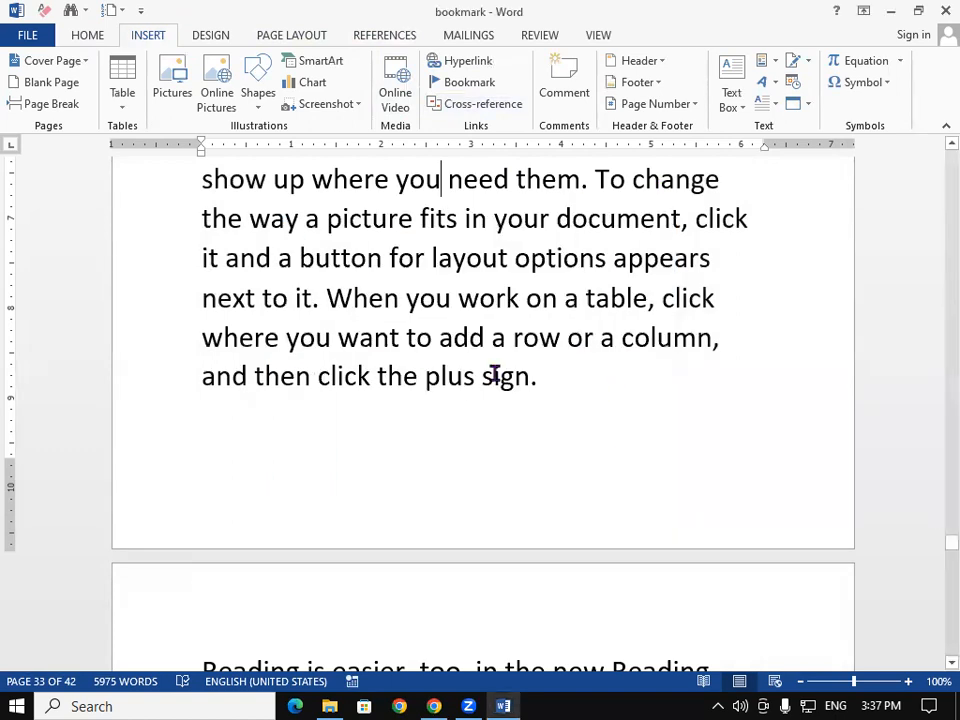
# Reopen the Cross-reference dialog from the caption tools, review the available reference types, and close it without inserting
pyautogui.click(405, 40)
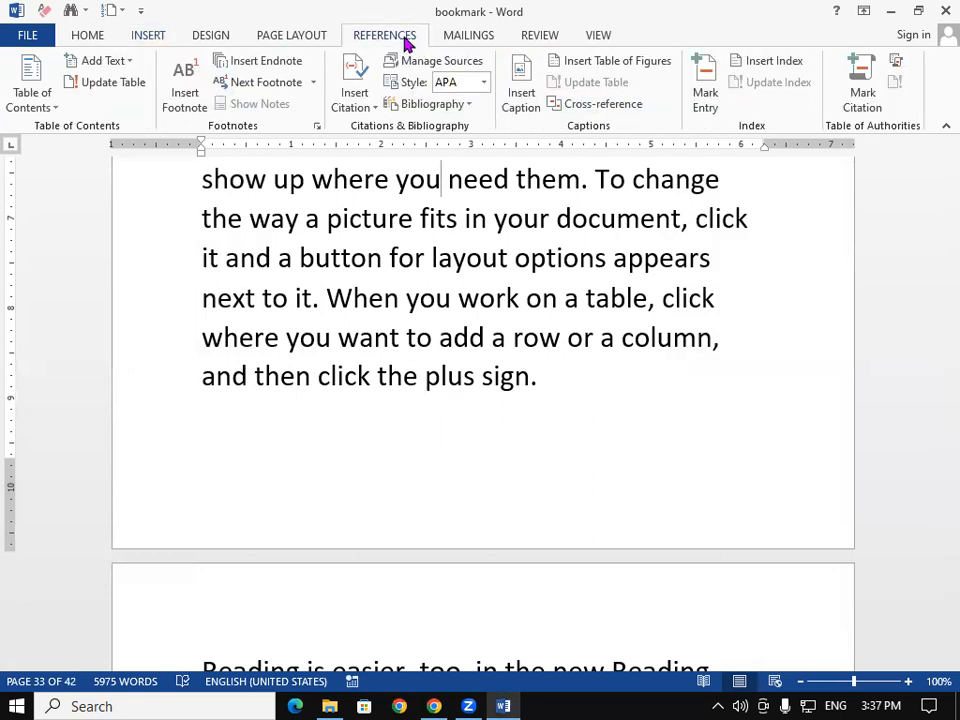
pyautogui.click(585, 110)
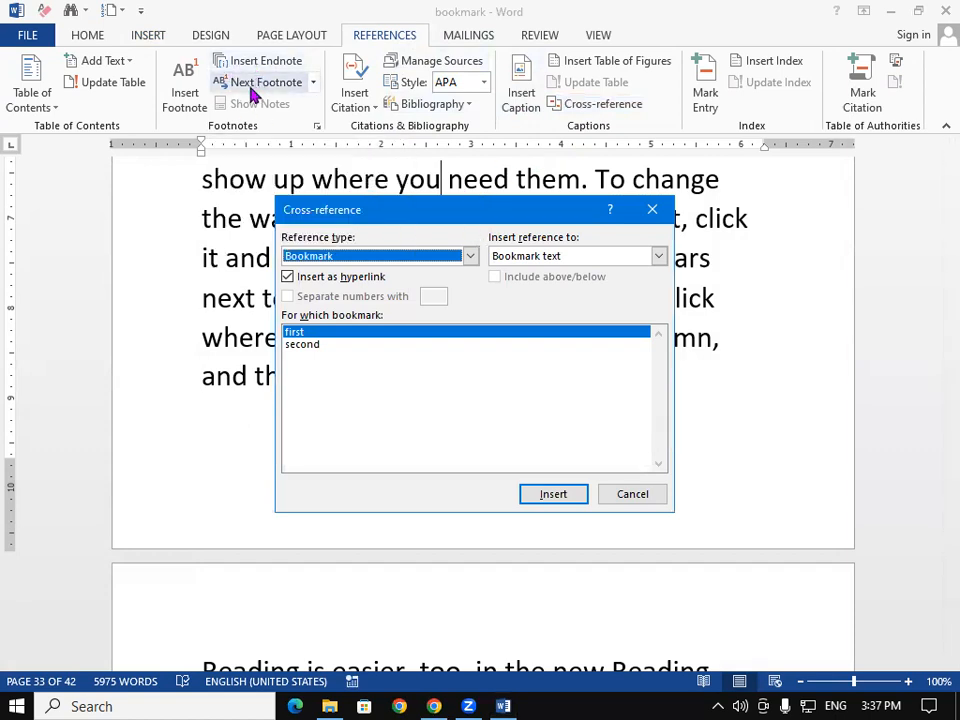
pyautogui.click(470, 256)
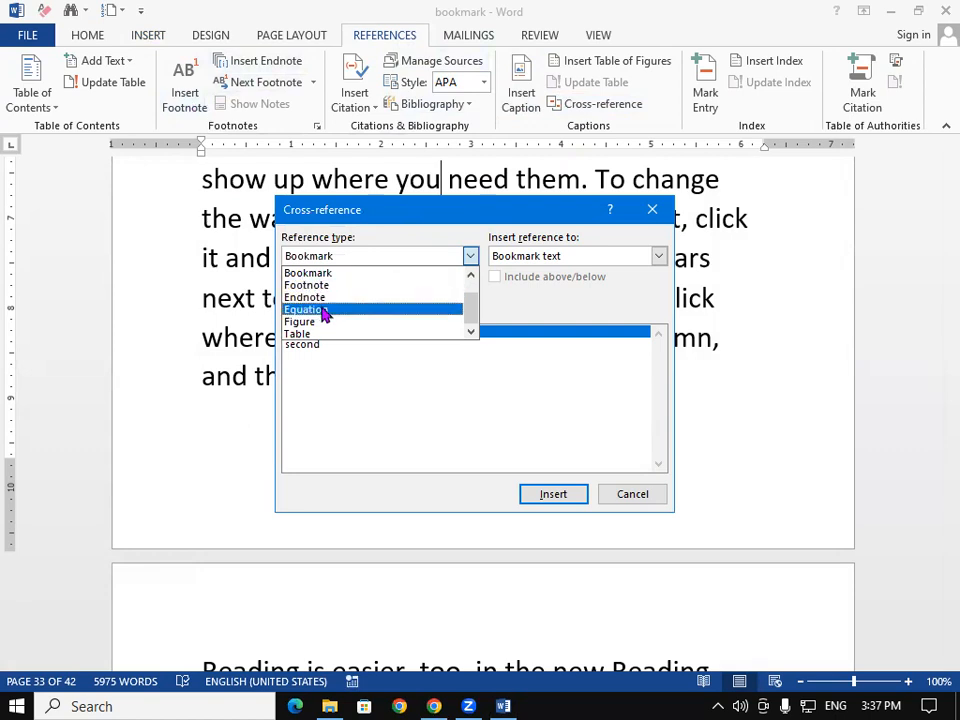
pyautogui.click(652, 210)
pyautogui.click(650, 209)
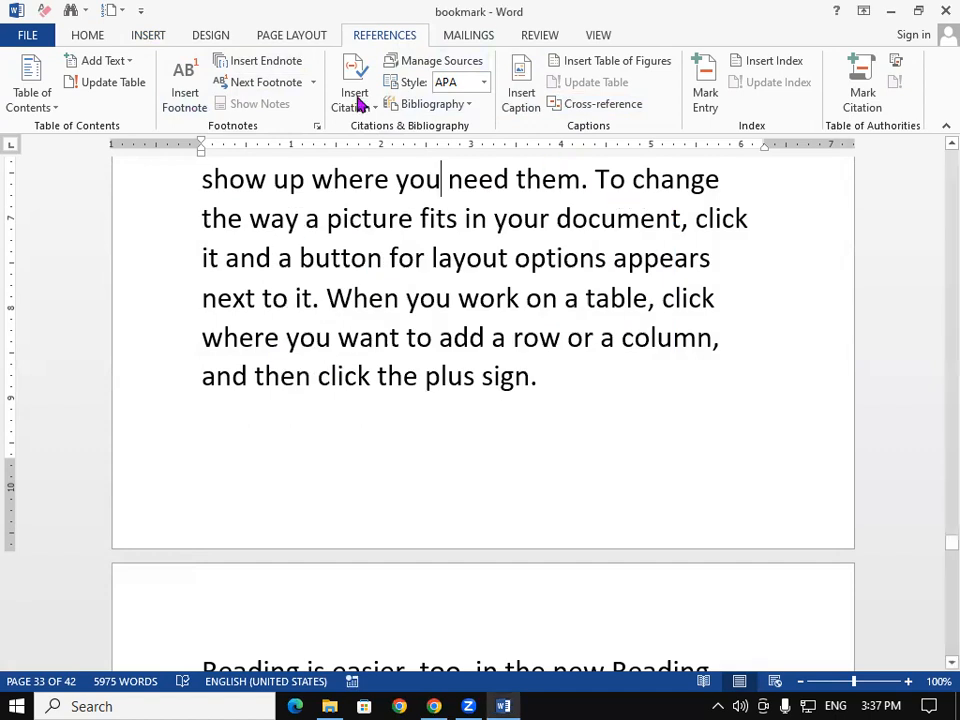
pyautogui.click(158, 36)
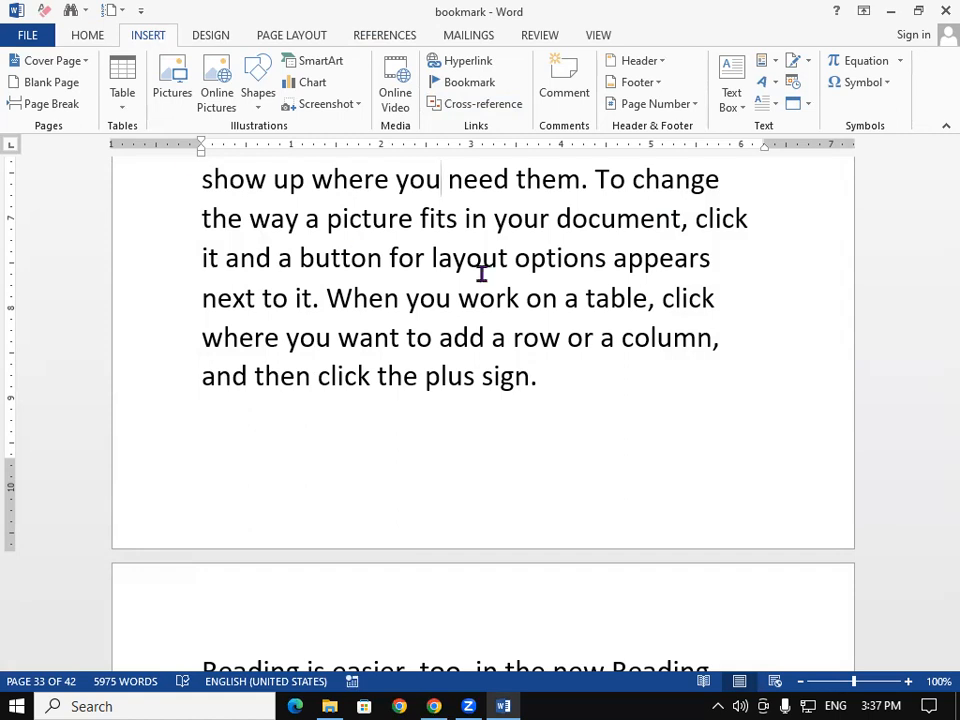
pyautogui.scroll(3, 628, 328)
pyautogui.scroll(10, 639, 370)
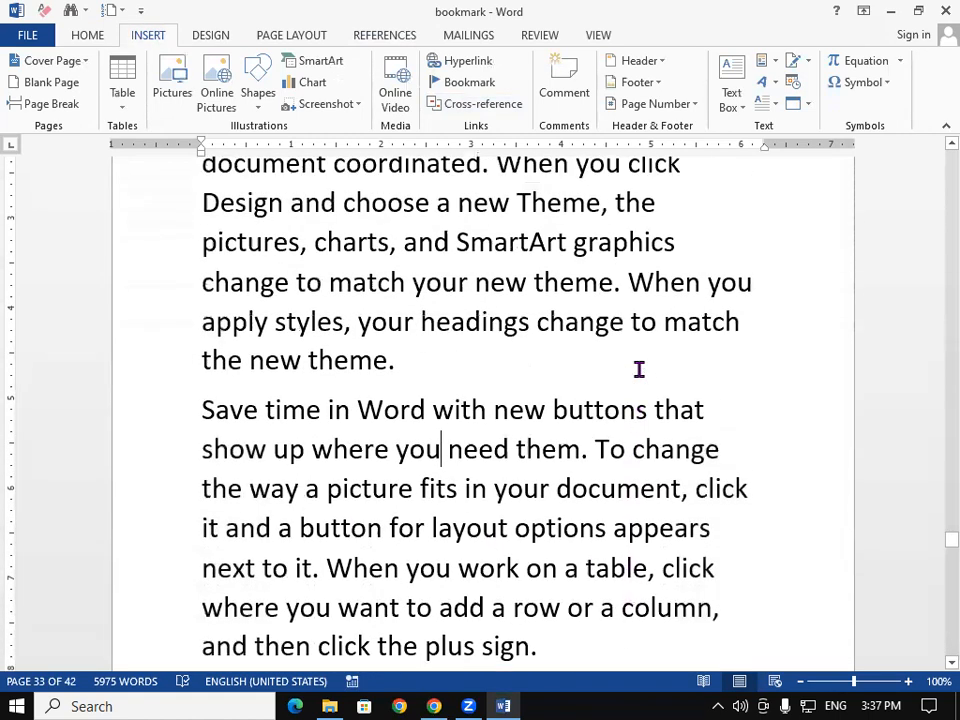
# Return to the start of the document and add a comment to its first line, "Video provides a powerful way to help you"
pyautogui.scroll(3, 639, 370)
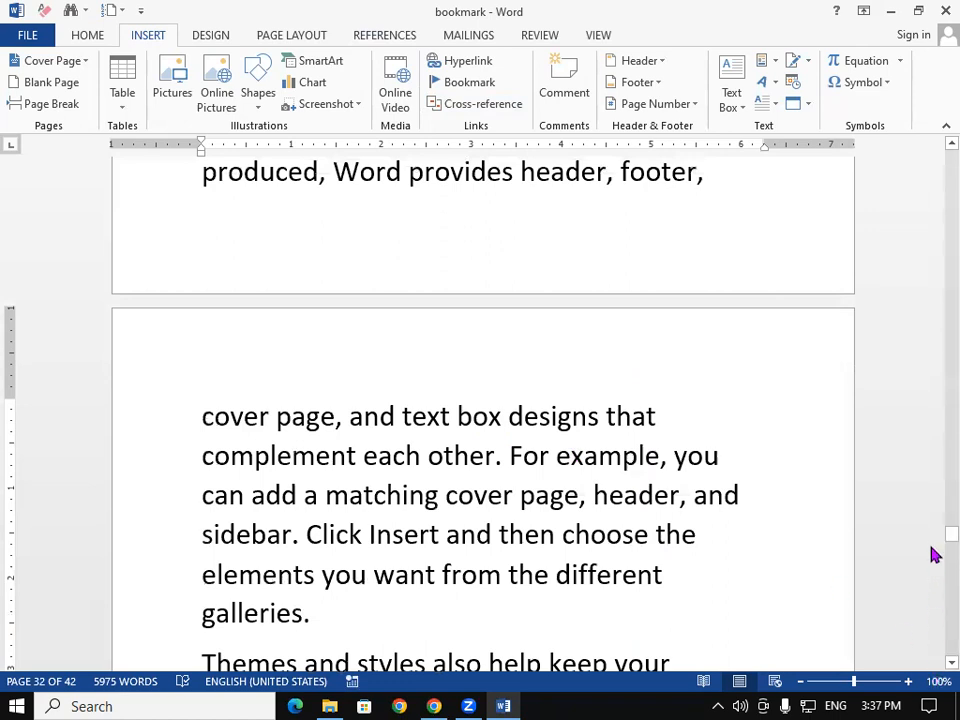
pyautogui.scroll(-12, 932, 553)
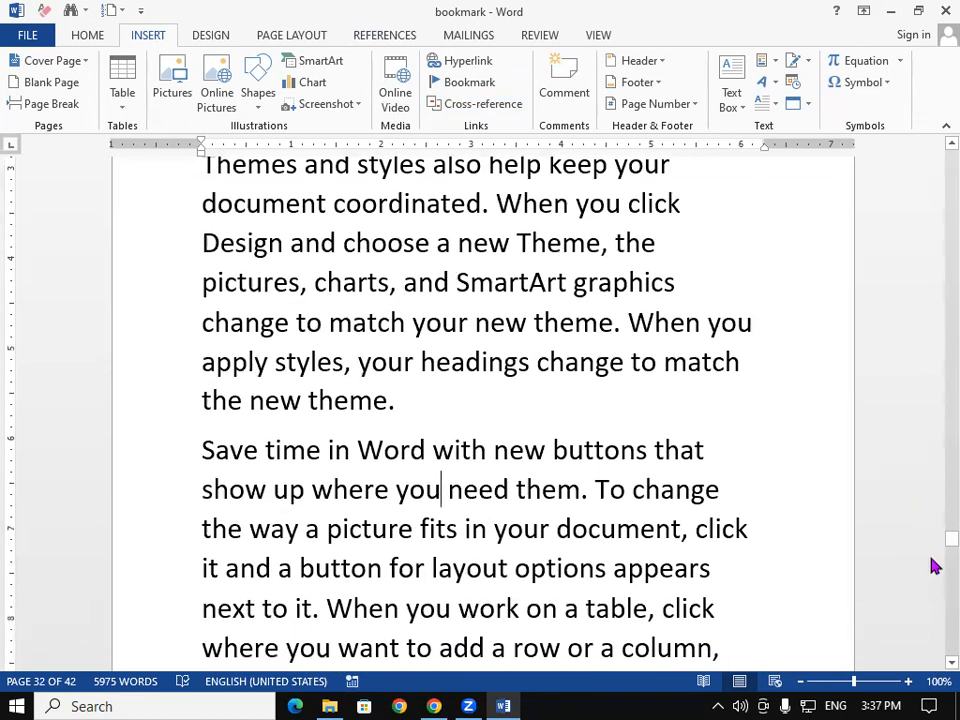
pyautogui.moveTo(936, 549); pyautogui.dragTo(934, 154)
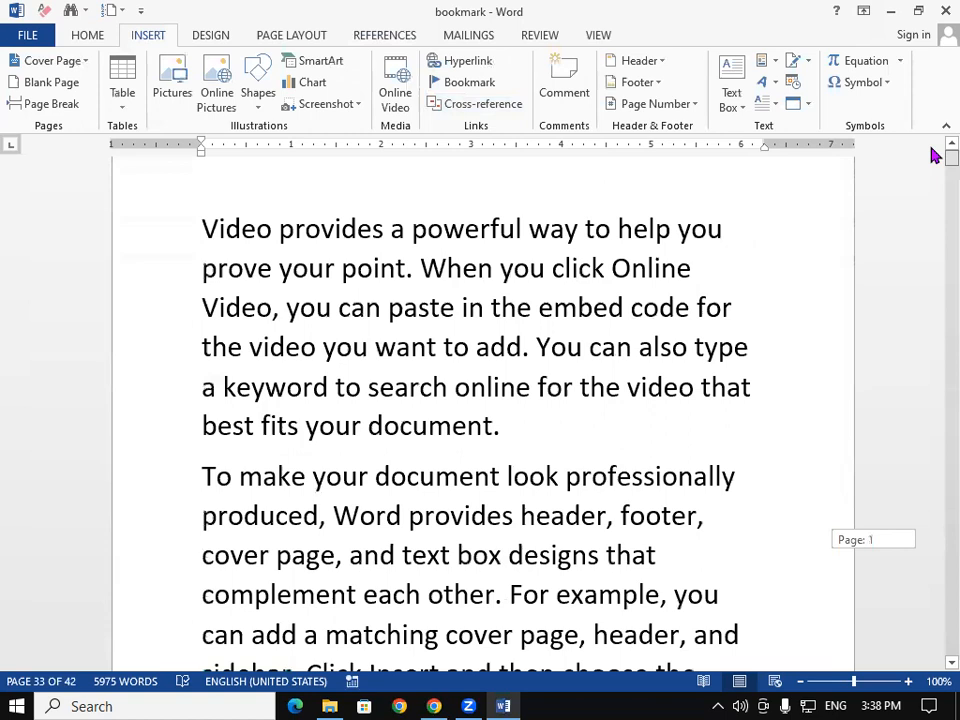
pyautogui.click(460, 518)
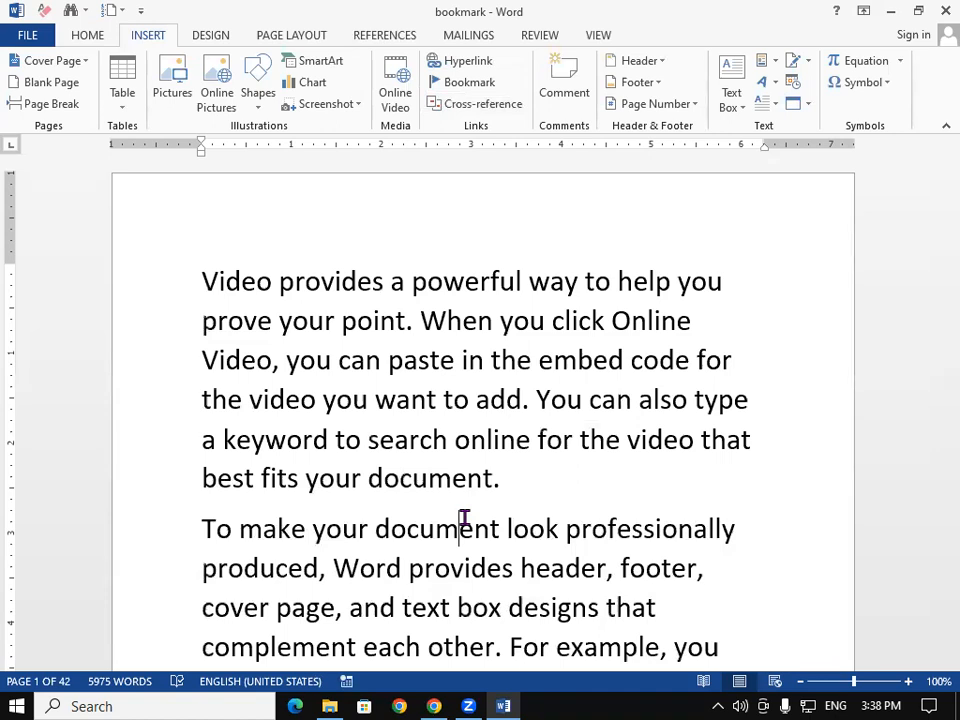
pyautogui.click(536, 35)
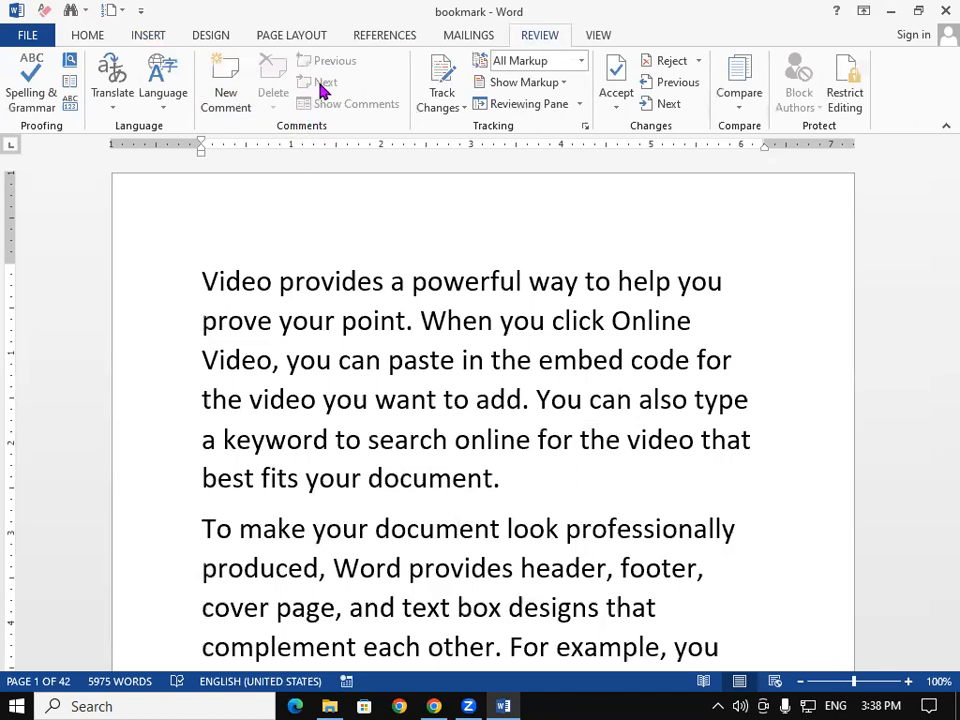
pyautogui.click(150, 35)
pyautogui.click(348, 358)
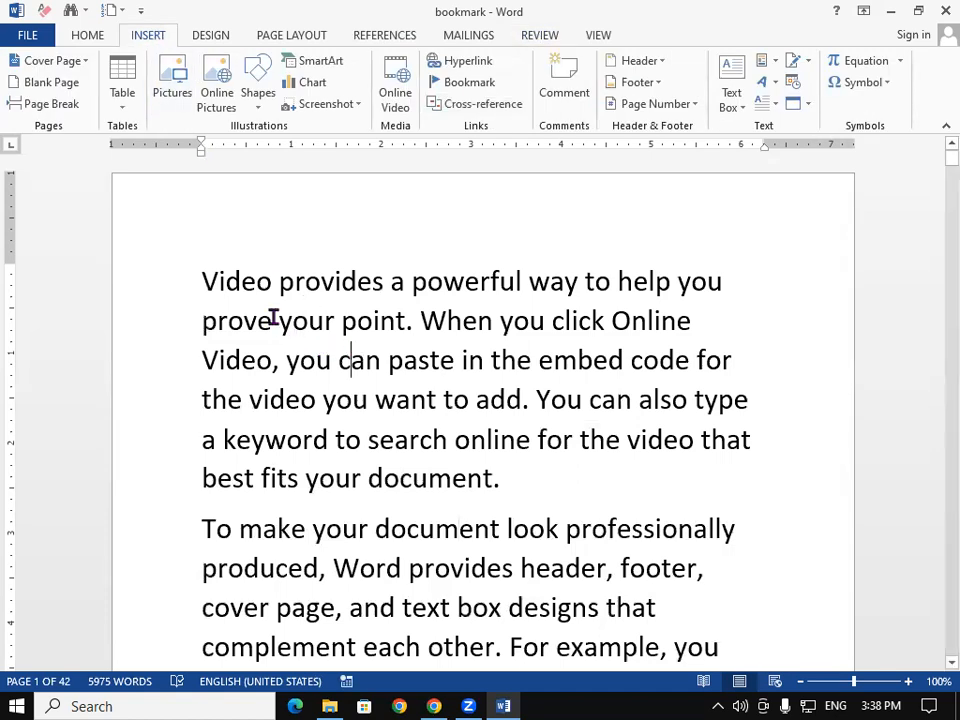
pyautogui.moveTo(217, 281); pyautogui.dragTo(765, 274)
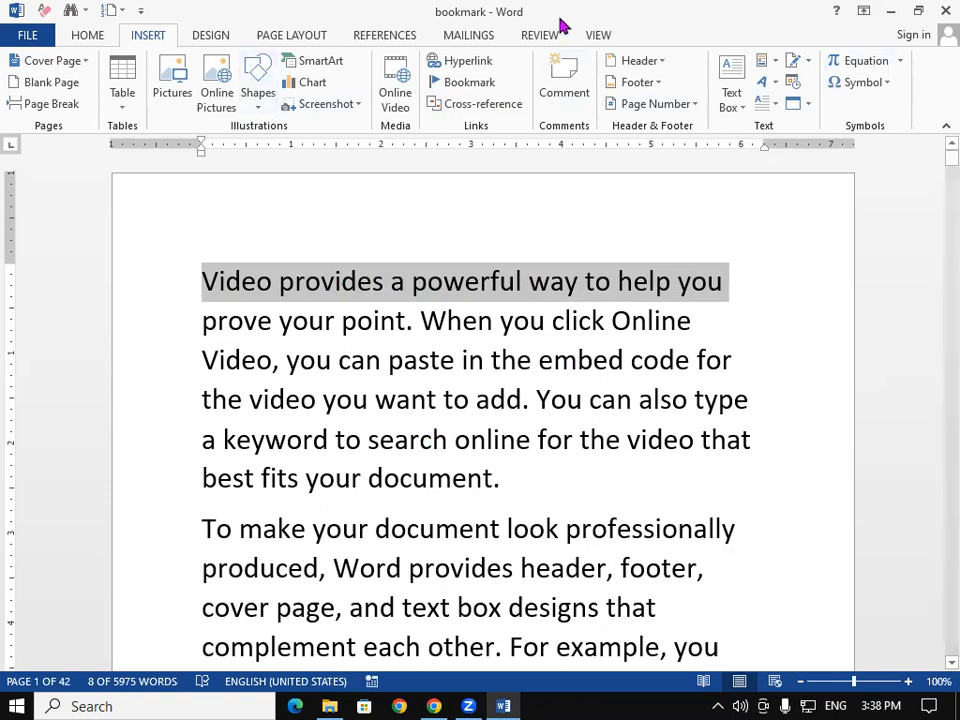
pyautogui.click(563, 80)
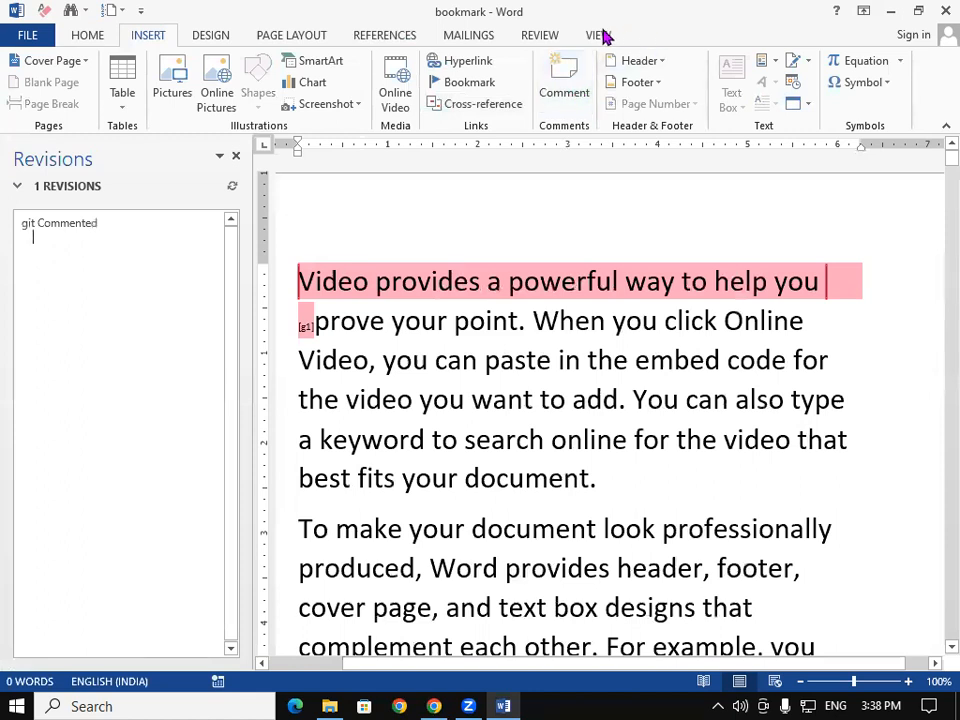
# Hide the Revisions pane and look through the markup display, Show Markup and Reviewing Pane options
pyautogui.click(555, 35)
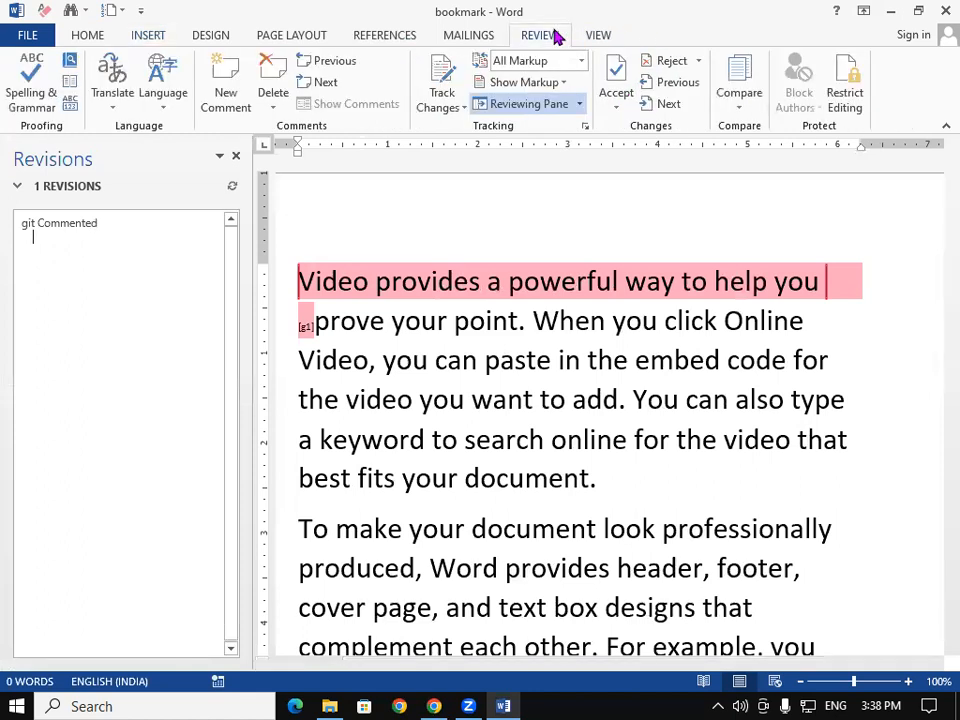
pyautogui.click(579, 105)
pyautogui.click(565, 129)
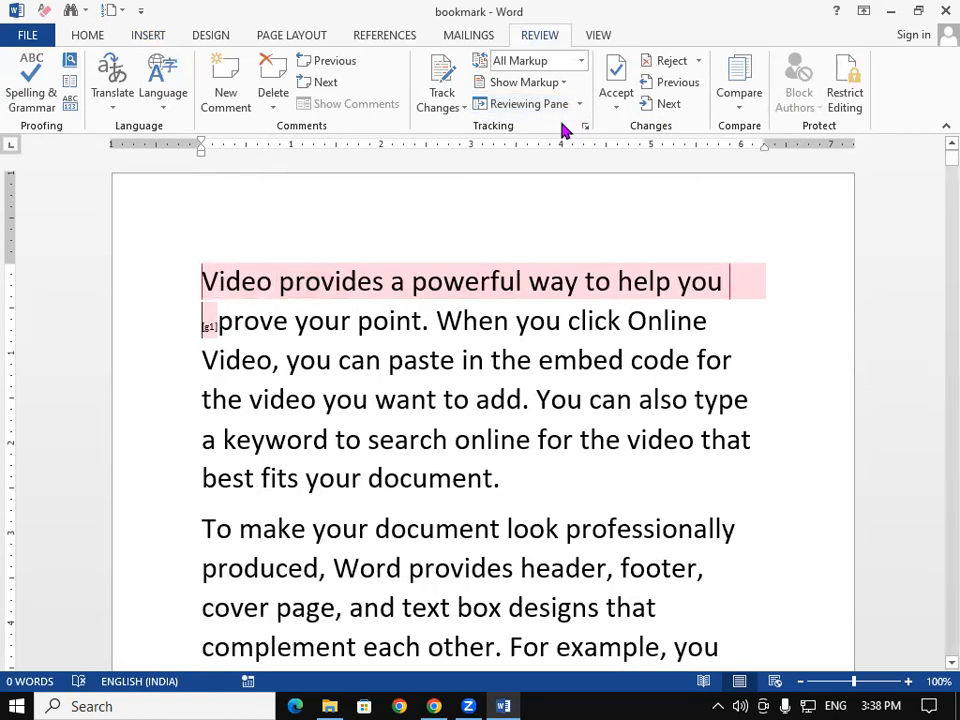
pyautogui.click(582, 61)
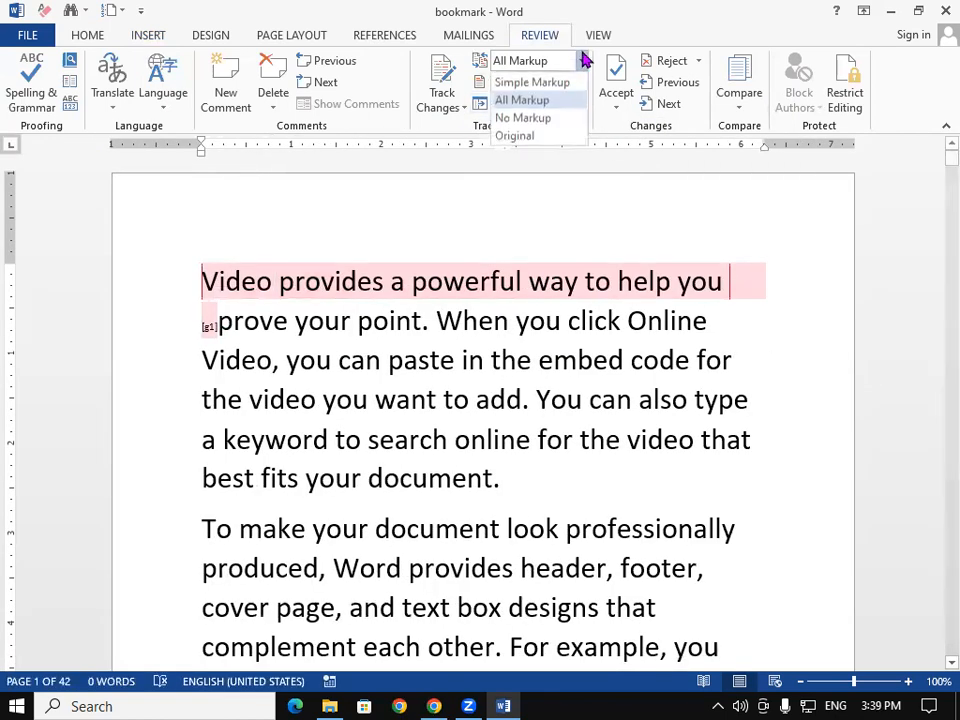
pyautogui.click(582, 61)
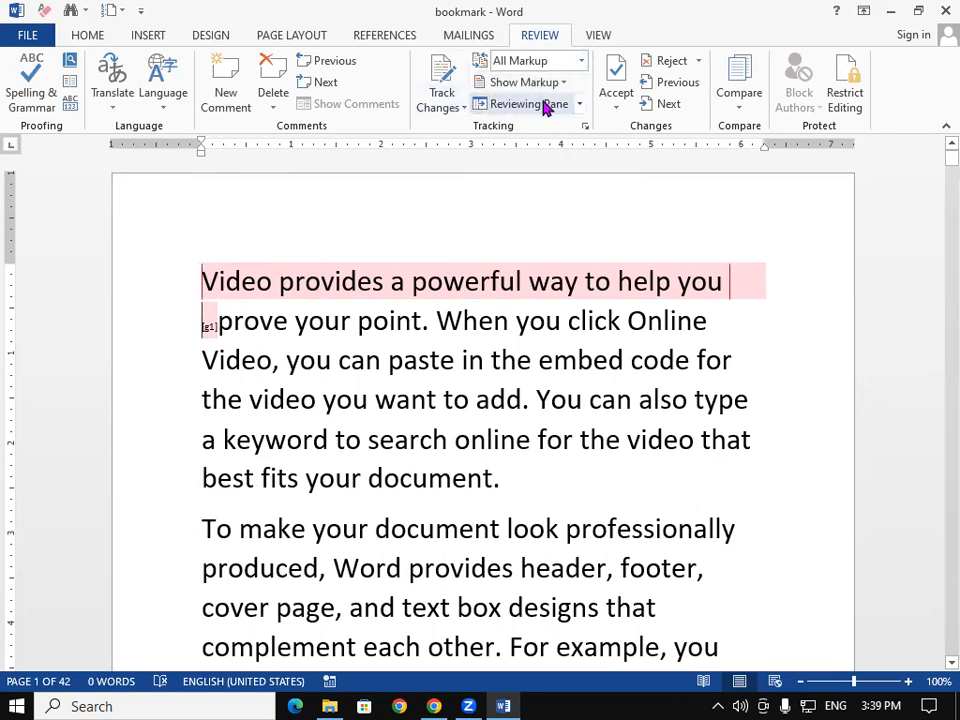
pyautogui.click(580, 104)
pyautogui.click(583, 106)
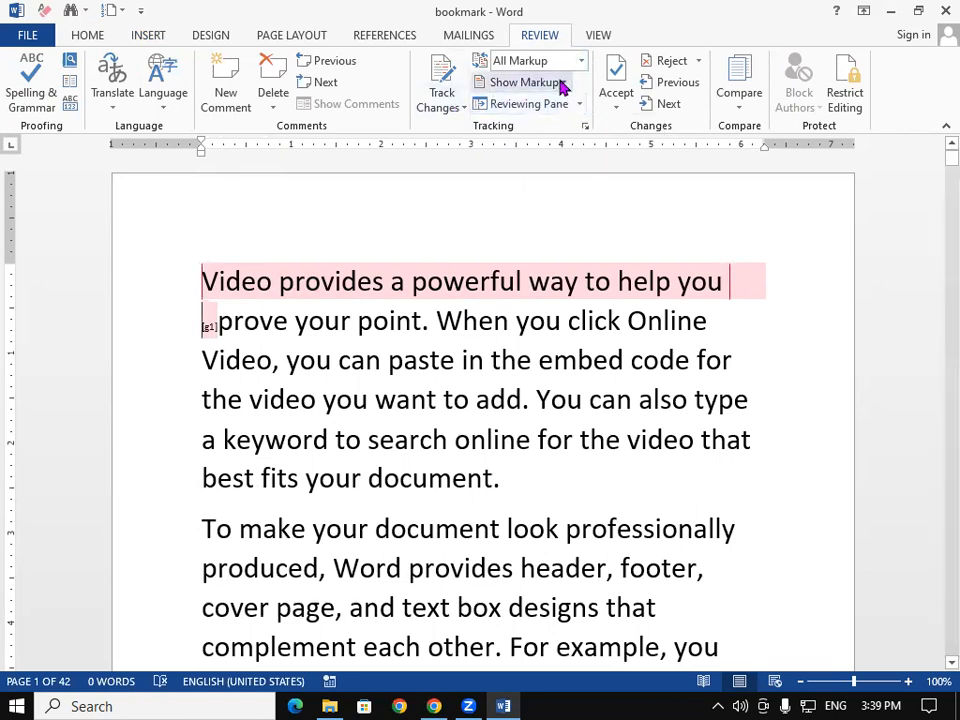
pyautogui.click(558, 84)
pyautogui.click(577, 104)
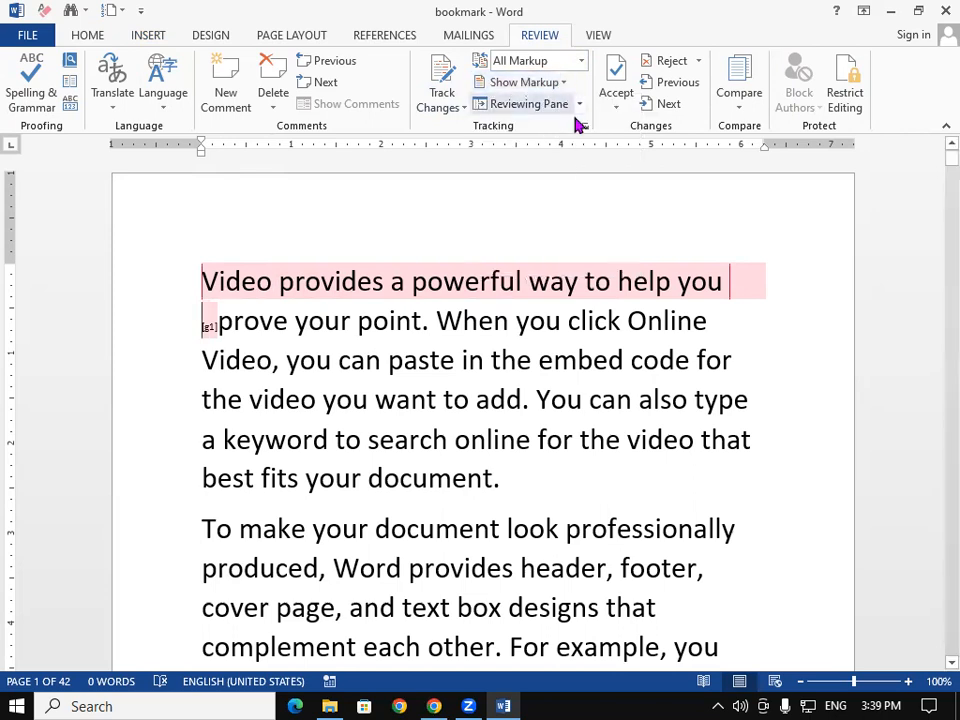
# Show the Reviewing Pane in its horizontal layout and switch it to the vertical layout
pyautogui.click(578, 104)
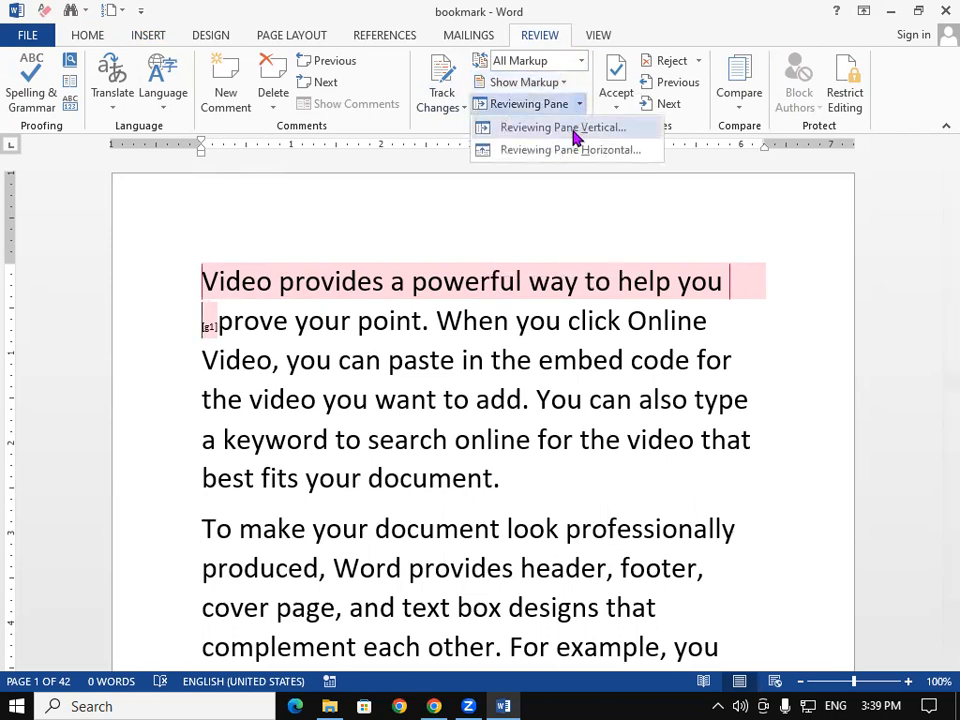
pyautogui.click(575, 156)
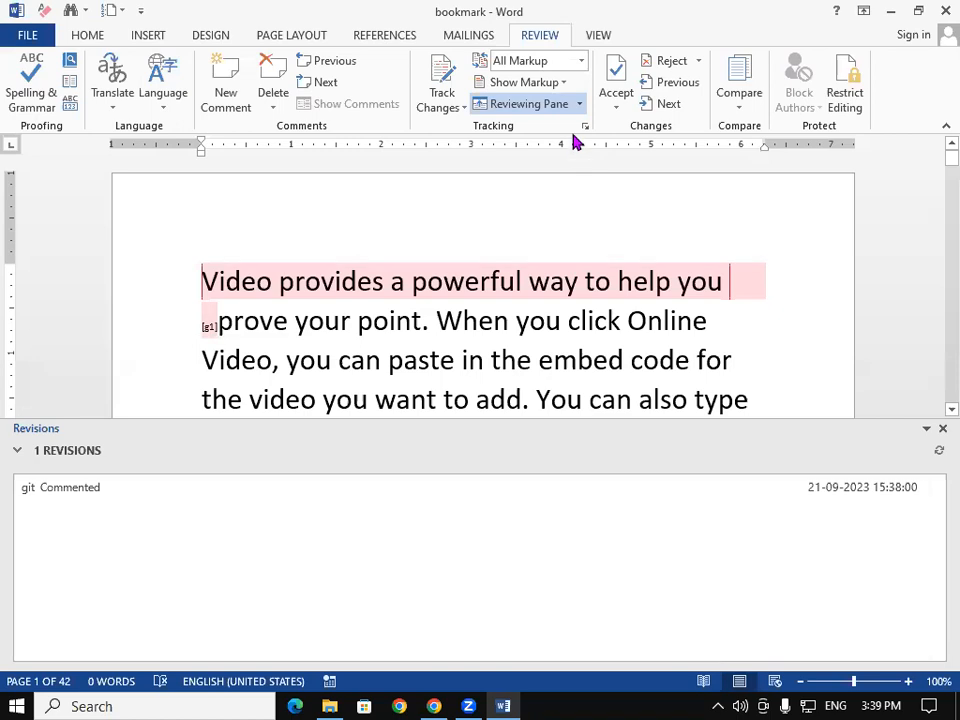
pyautogui.click(579, 104)
pyautogui.click(578, 127)
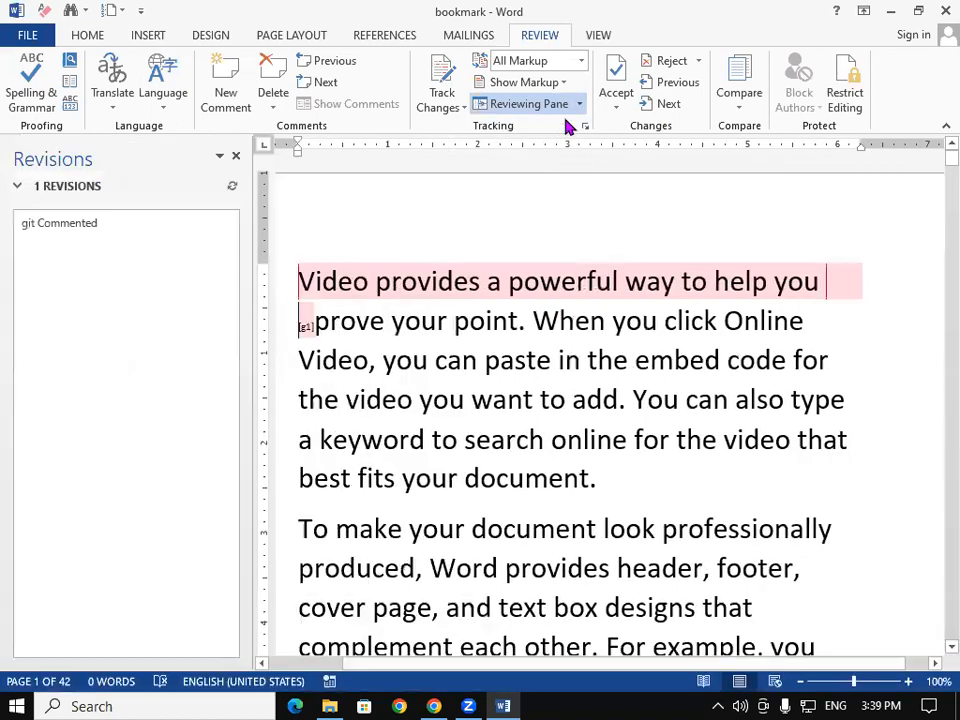
pyautogui.click(562, 86)
pyautogui.click(561, 86)
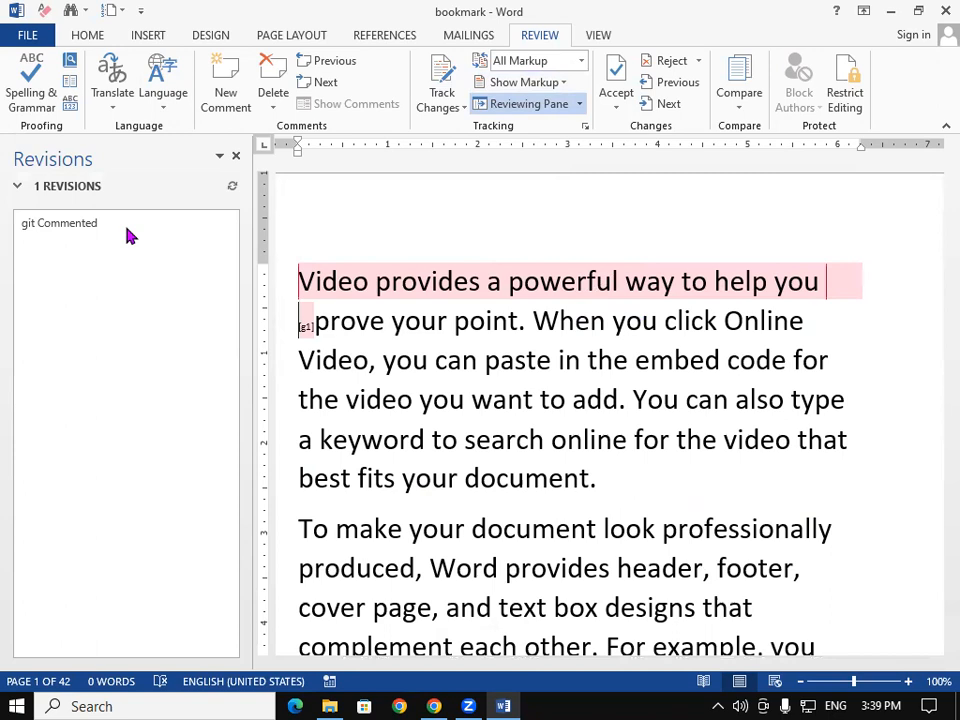
# Enter the trial text iojij in the document, undo it and the preceding edits including the first-line comment, and close the Revisions pane
pyautogui.write('iojij')
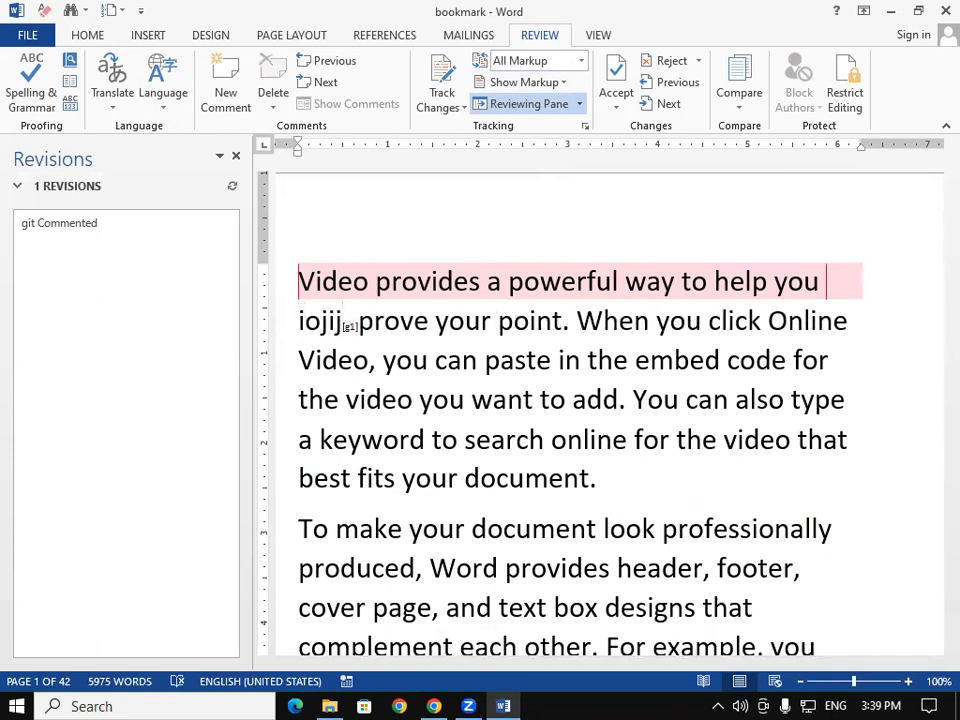
pyautogui.hotkey('ctrl', 'z')
pyautogui.hotkey('shift', 'pagedown')
pyautogui.hotkey('shift', 'pagedown')
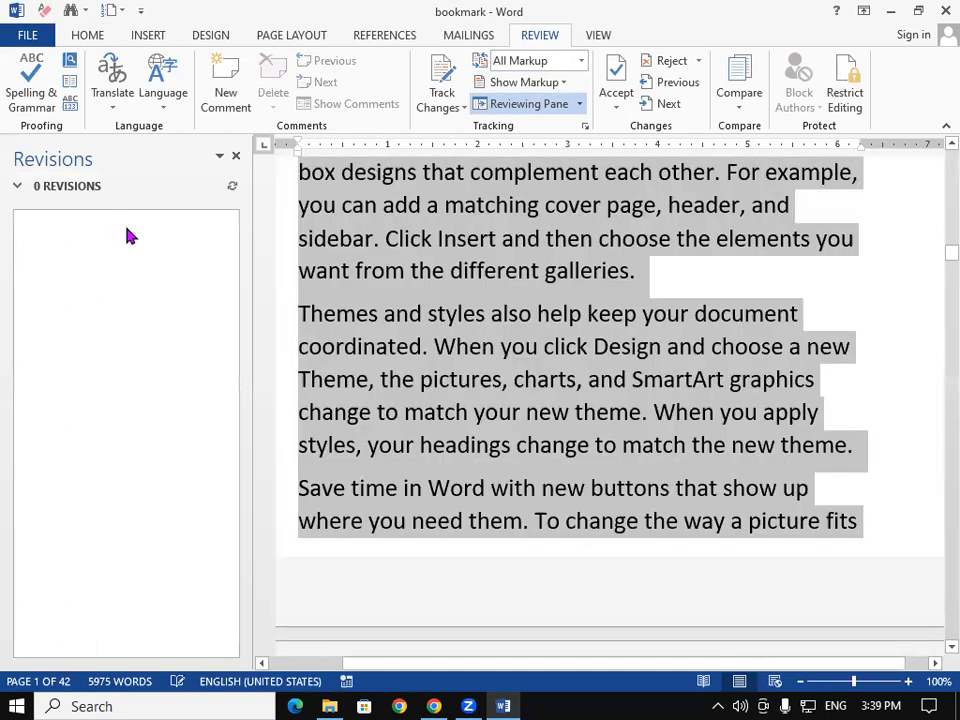
pyautogui.click(236, 156)
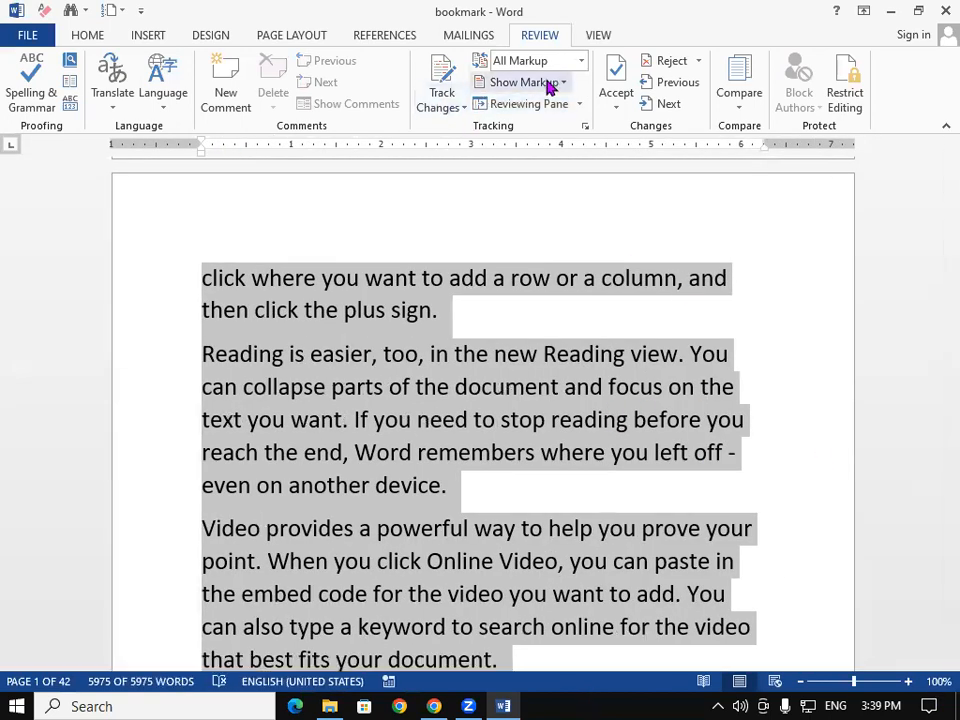
# Set the markup display to Simple Markup and attach a new comment to the words "column, and" on page 4
pyautogui.click(582, 61)
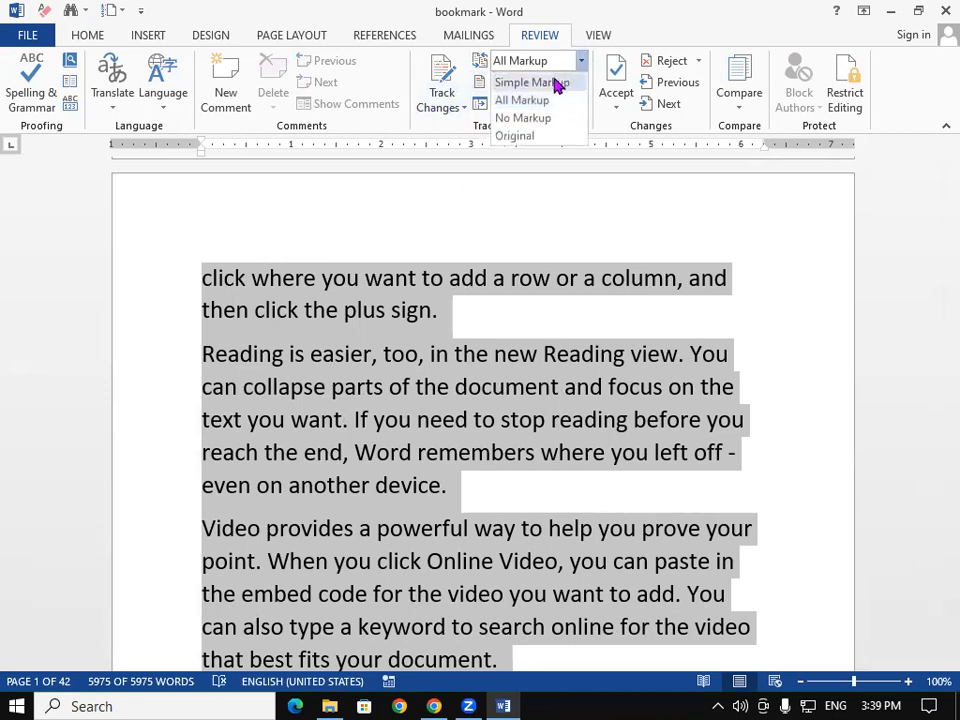
pyautogui.click(554, 82)
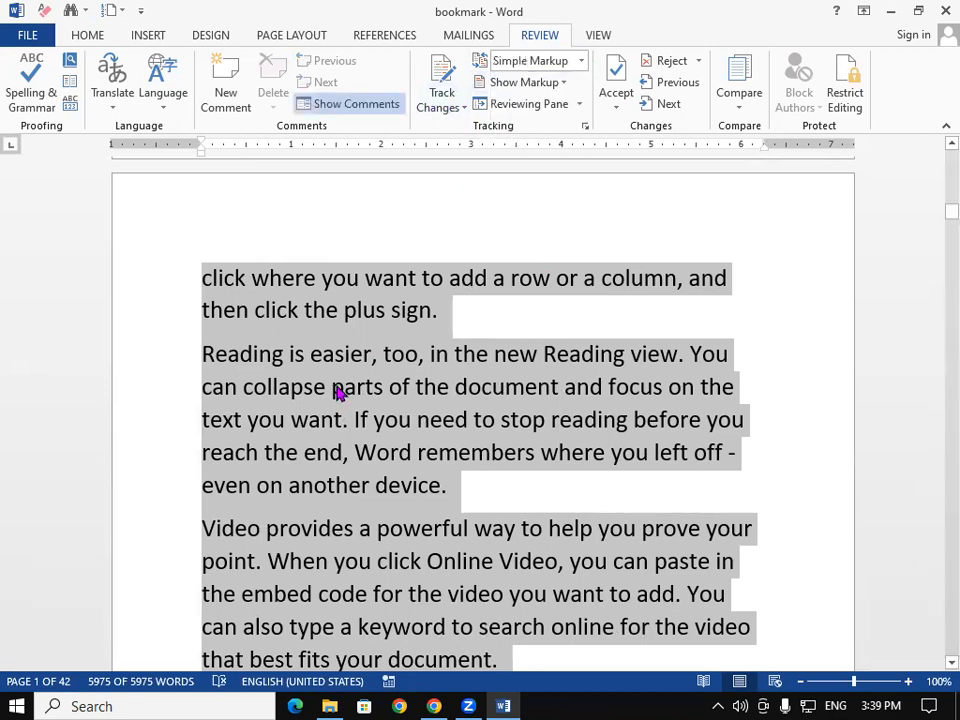
pyautogui.click(152, 36)
pyautogui.click(315, 363)
pyautogui.moveTo(201, 278); pyautogui.dragTo(722, 276)
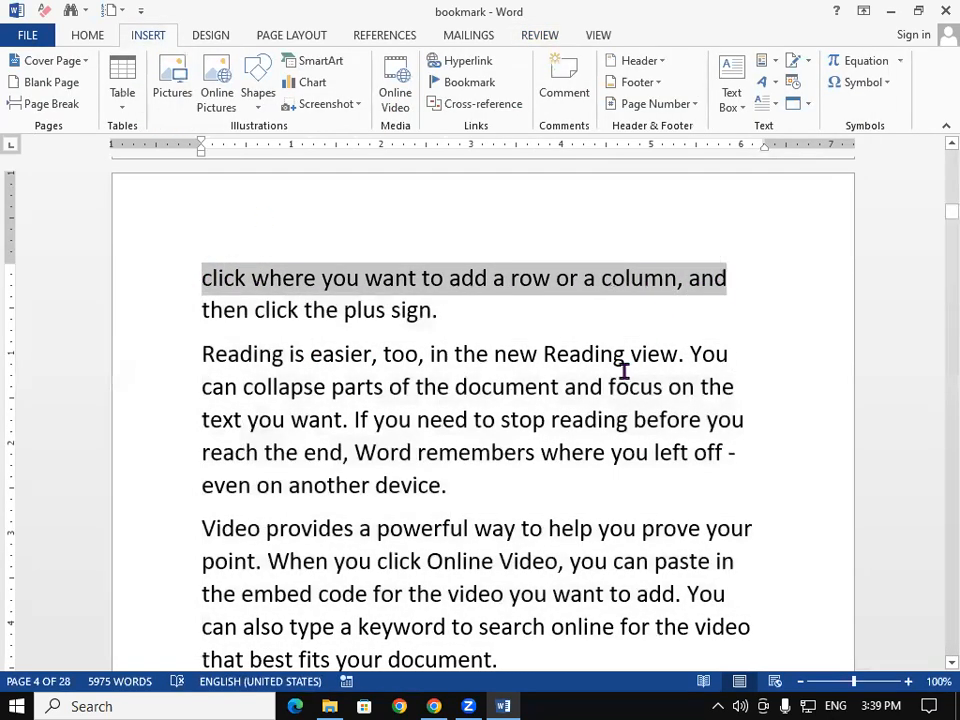
pyautogui.moveTo(630, 358); pyautogui.dragTo(663, 387)
pyautogui.moveTo(600, 278); pyautogui.dragTo(743, 281)
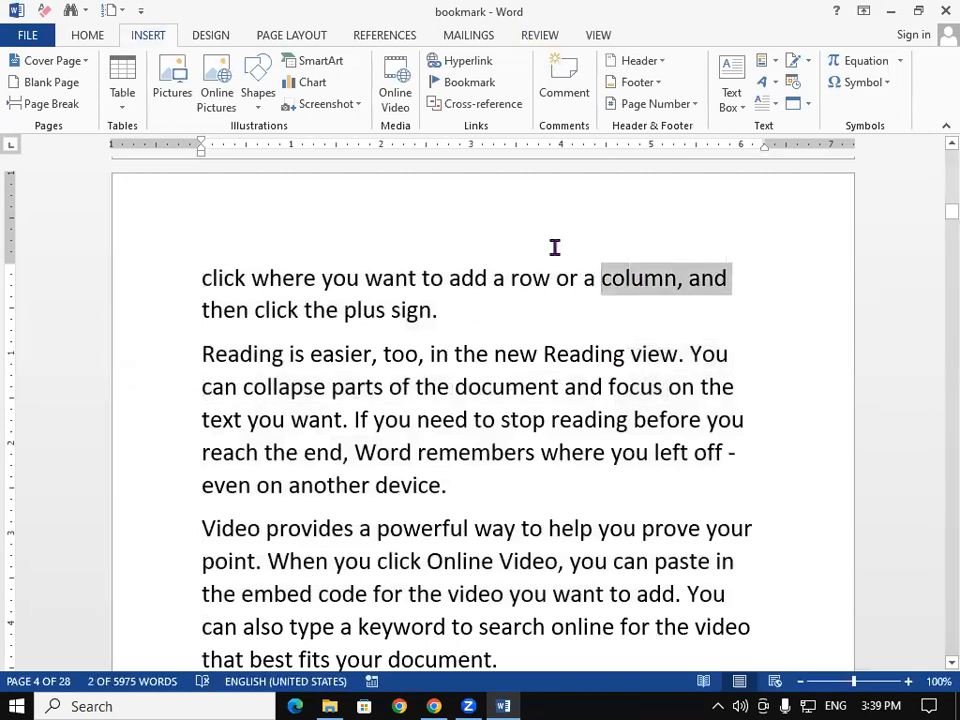
pyautogui.click(566, 97)
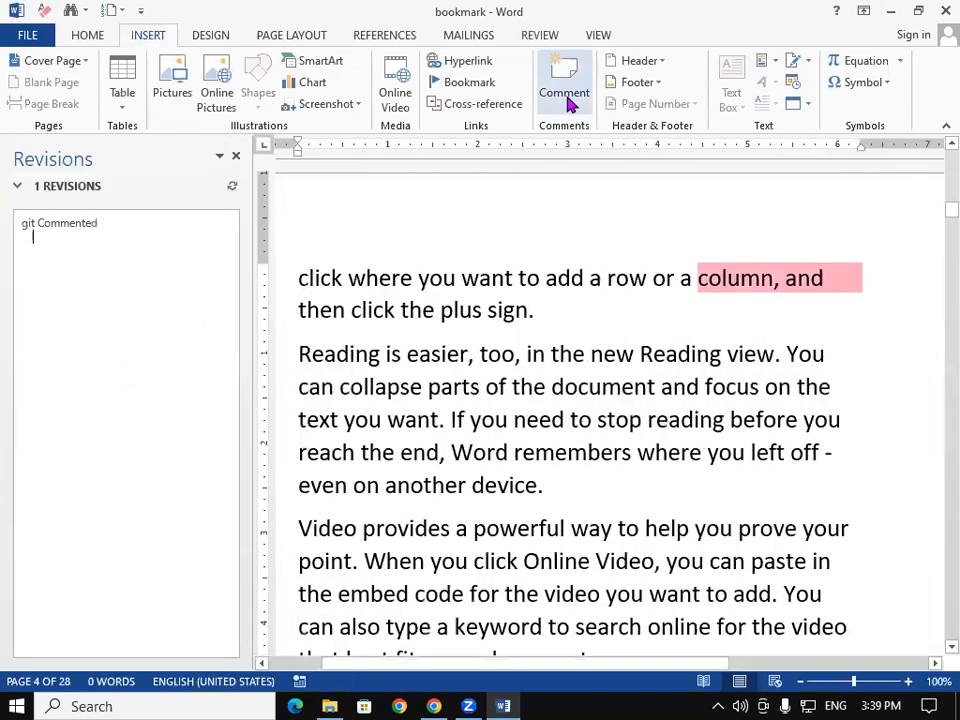
# Zoom the comment text in the Revisions pane to 89% and write input device as the comment
pyautogui.click(788, 664)
pyautogui.click(788, 664)
pyautogui.click(788, 664)
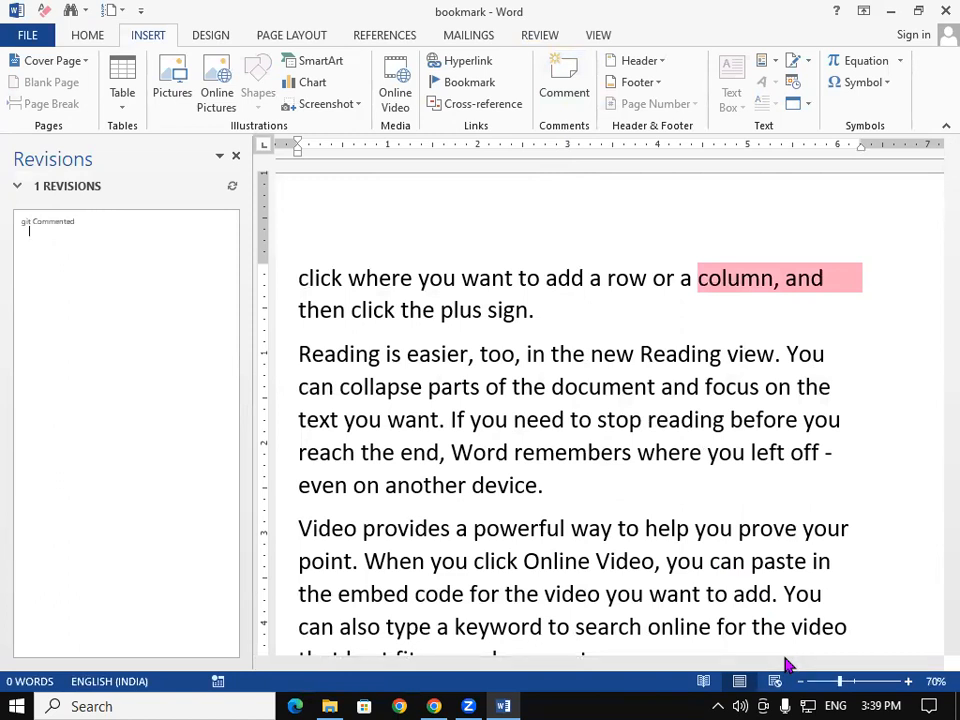
pyautogui.moveTo(840, 681); pyautogui.dragTo(850, 681)
pyautogui.write('input device')
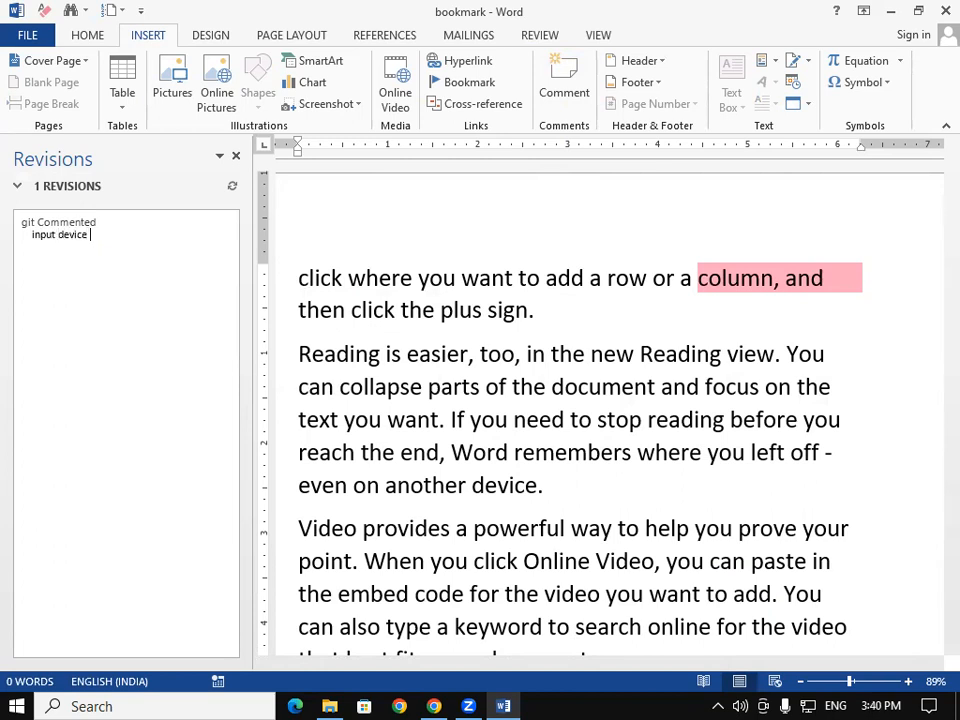
# Insert the word about before input device in the comment, and close the Revisions pane
pyautogui.click(35, 236)
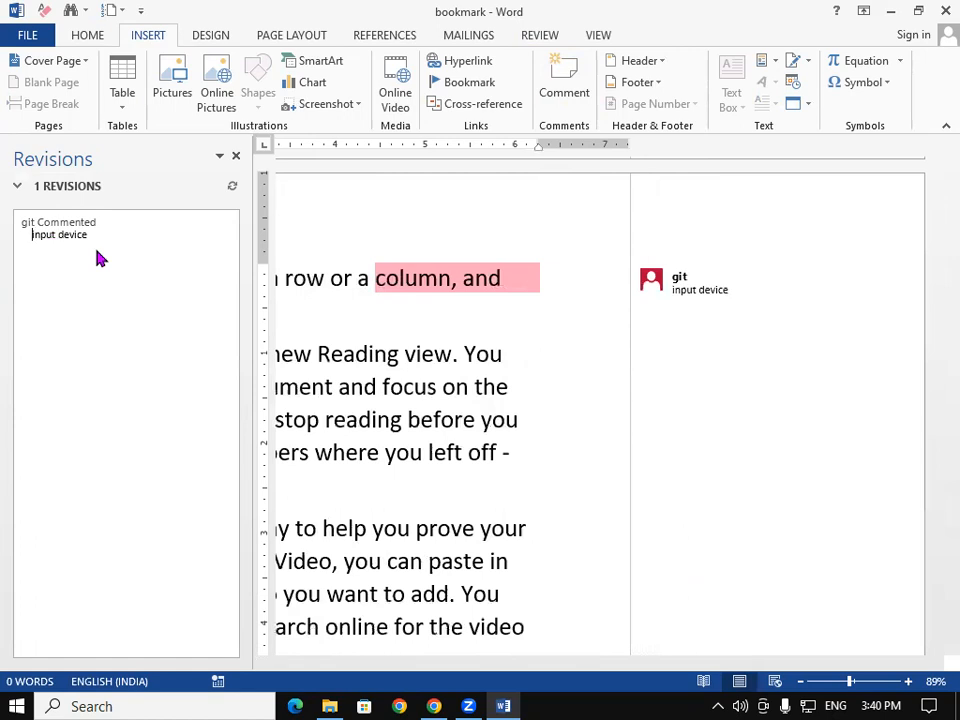
pyautogui.press('Left')
pyautogui.press('BackSpace')
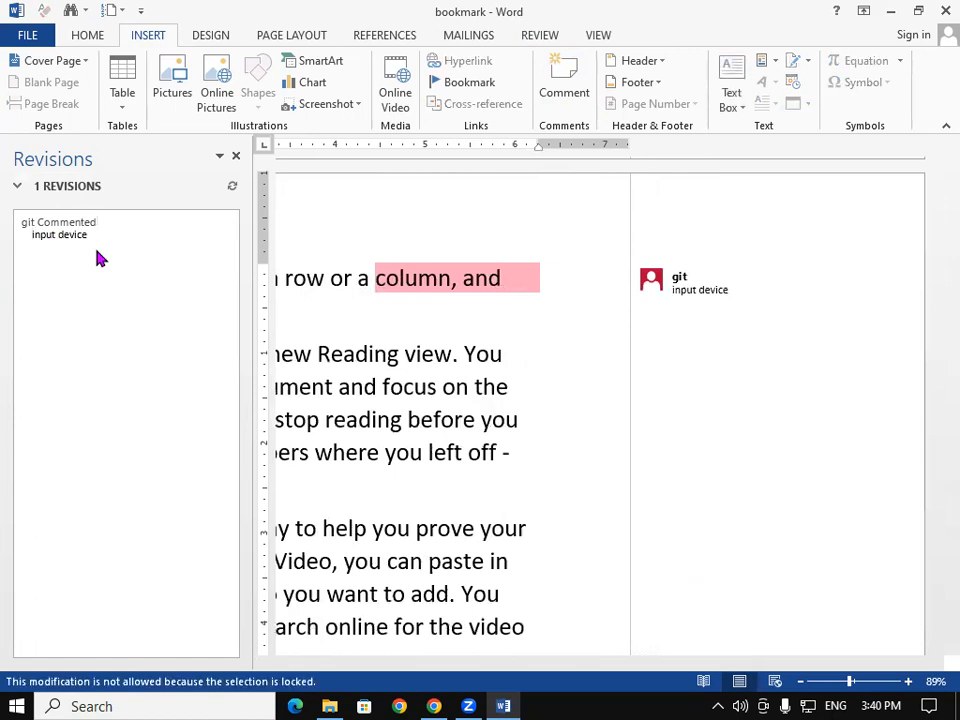
pyautogui.click(33, 235)
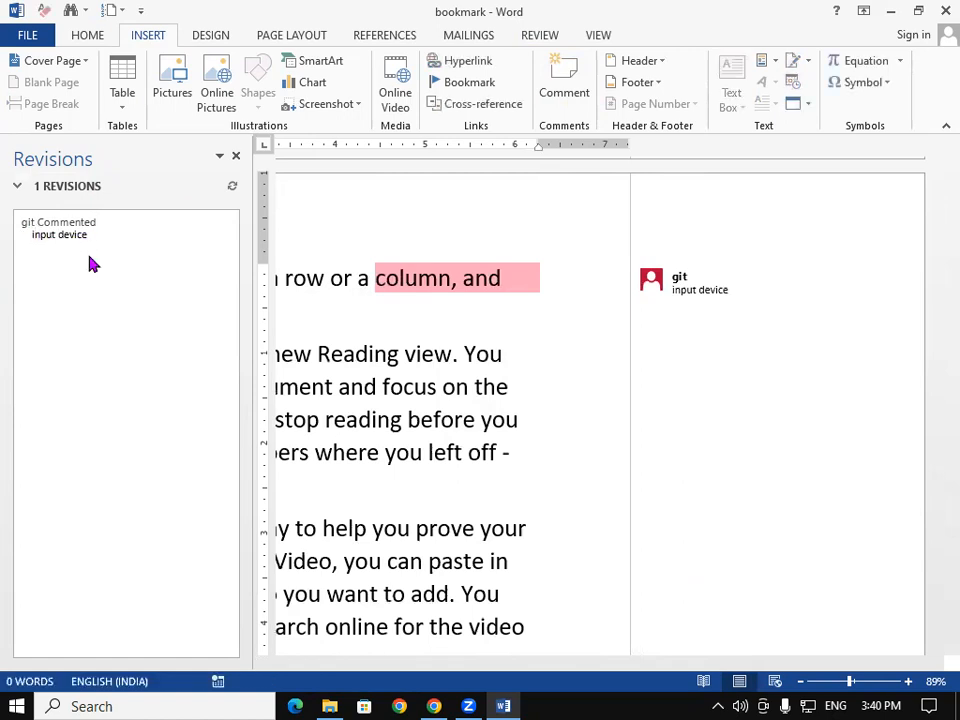
pyautogui.press('Left')
pyautogui.write('about')
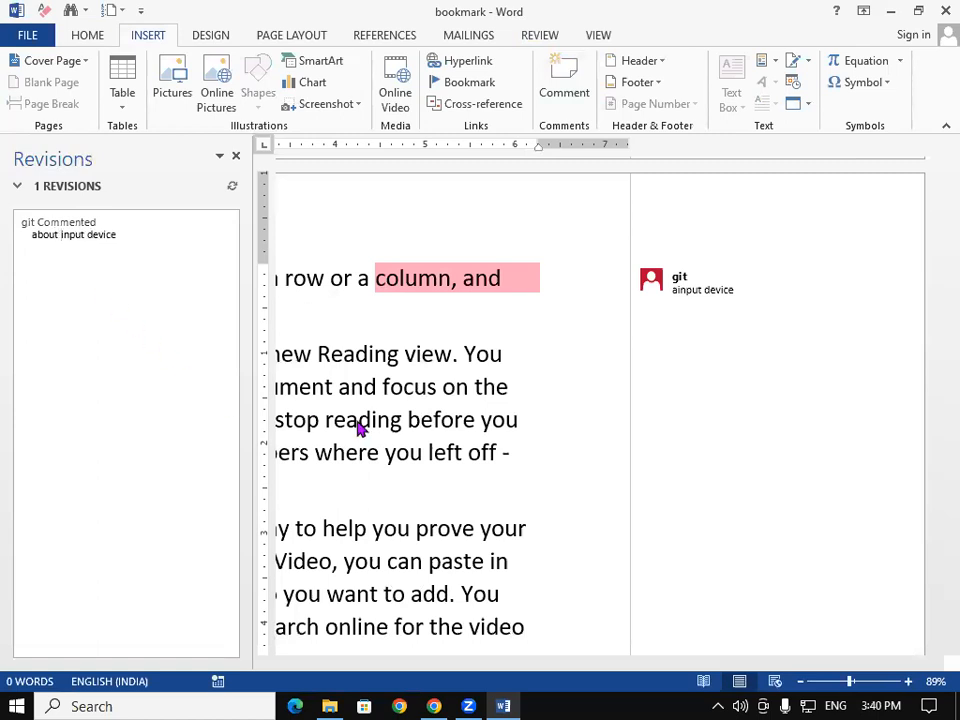
pyautogui.click(389, 424)
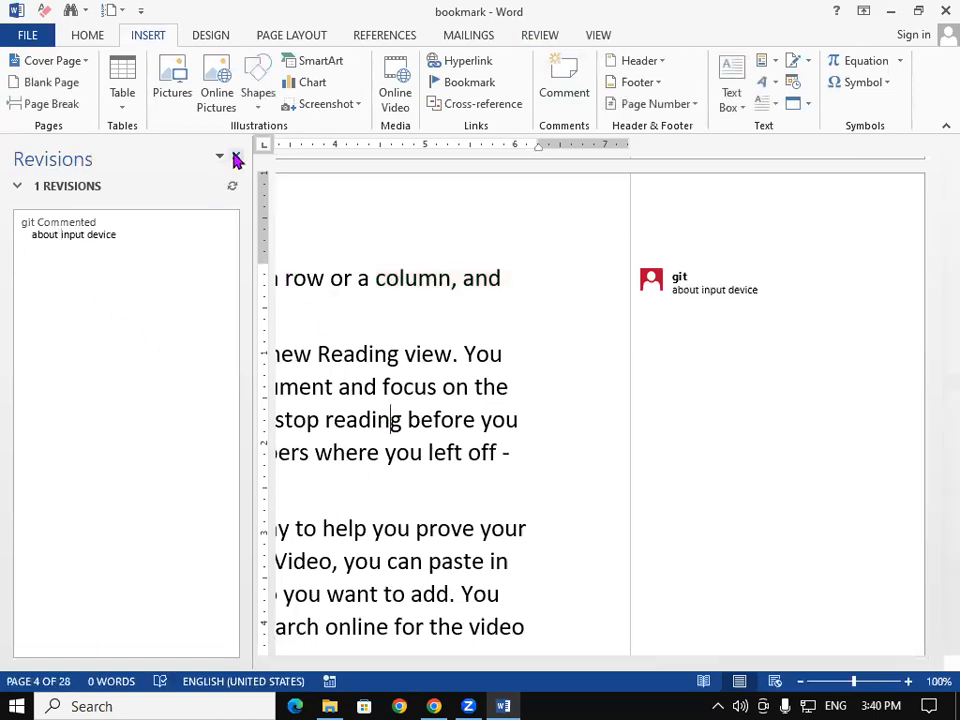
pyautogui.click(236, 156)
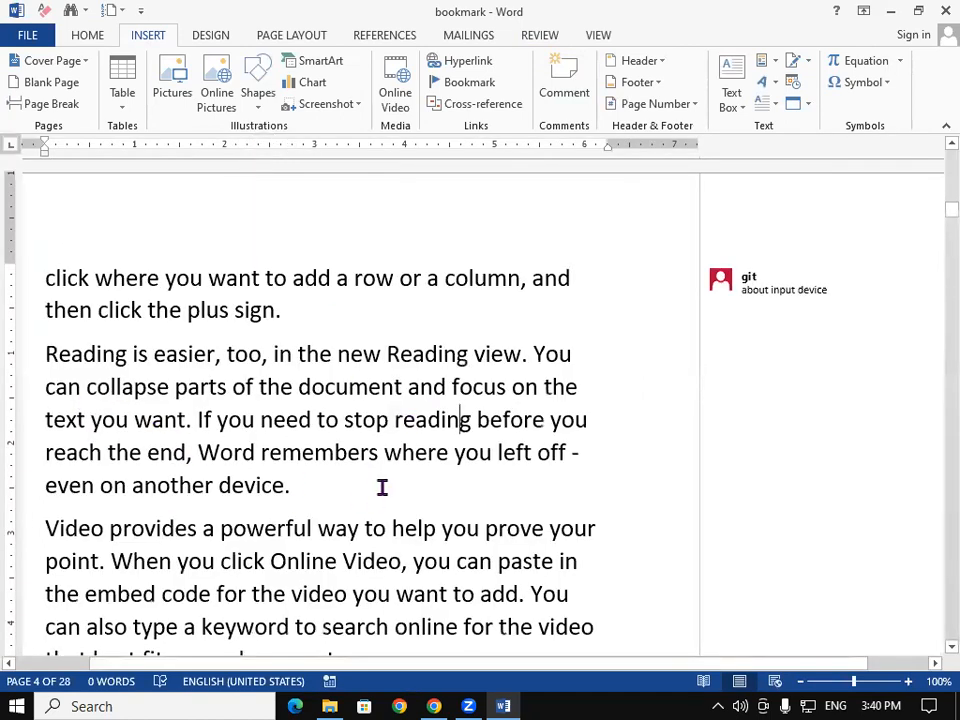
# Attach the comment output device to the words "where you left off" on page 4, and close the Revisions pane
pyautogui.click(384, 452)
pyautogui.moveTo(384, 452); pyautogui.dragTo(563, 452)
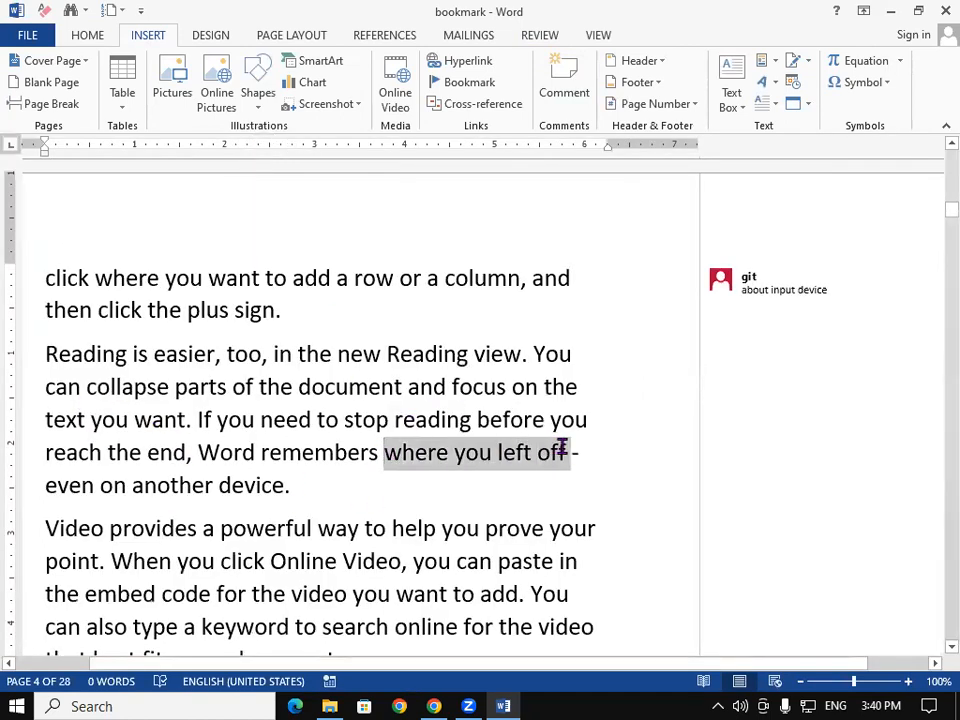
pyautogui.click(572, 86)
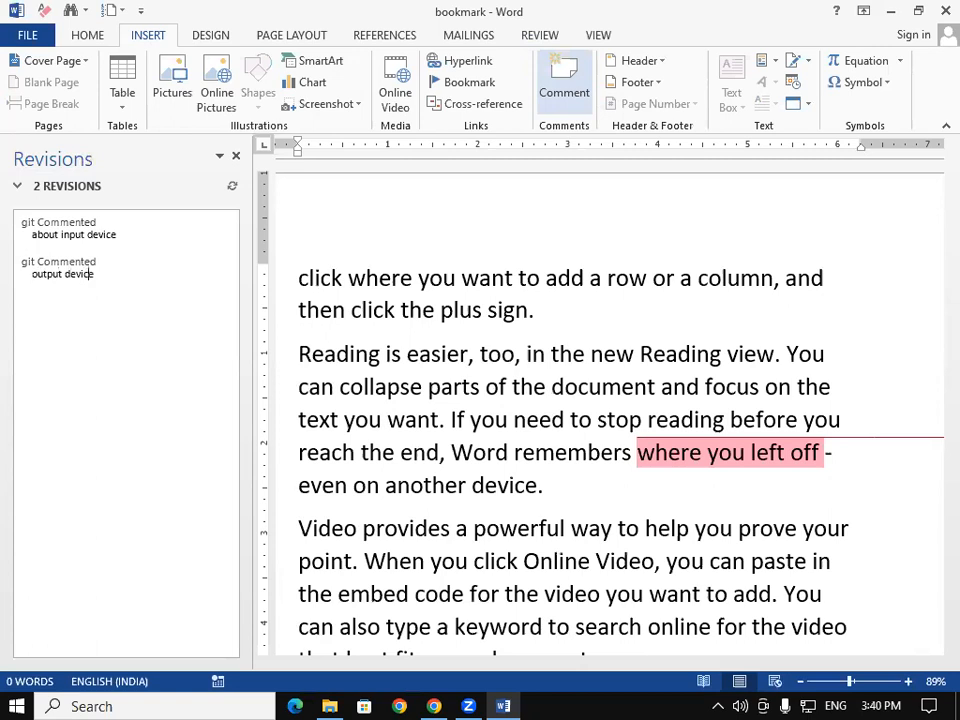
pyautogui.click(236, 157)
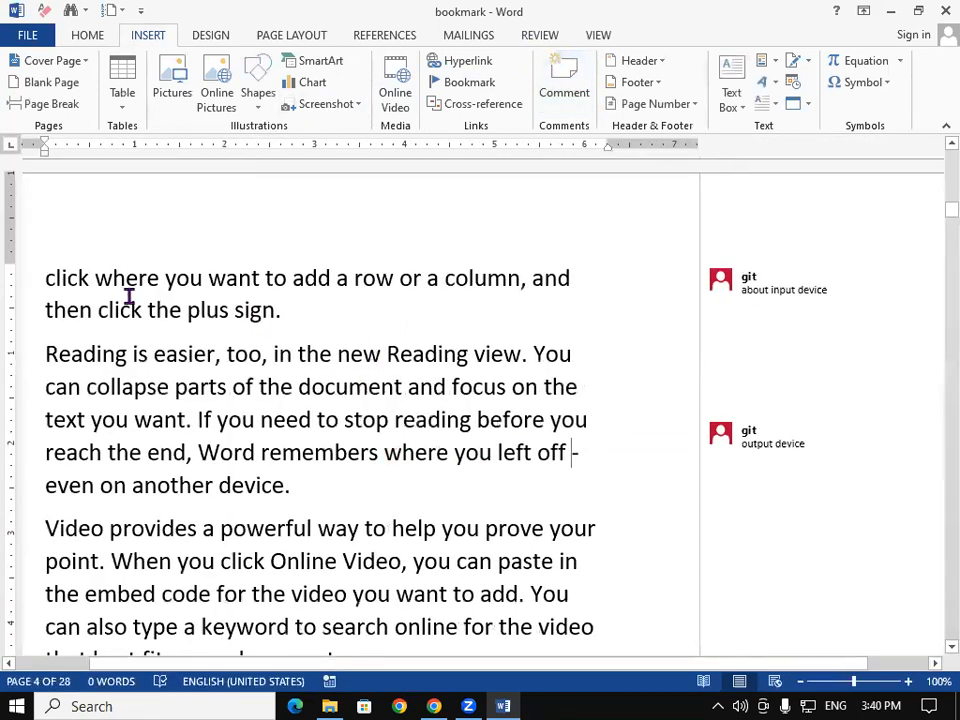
# Select "collapse parts of the document and focus on", hide the document's comments and show them again
pyautogui.moveTo(86, 387); pyautogui.dragTo(546, 393)
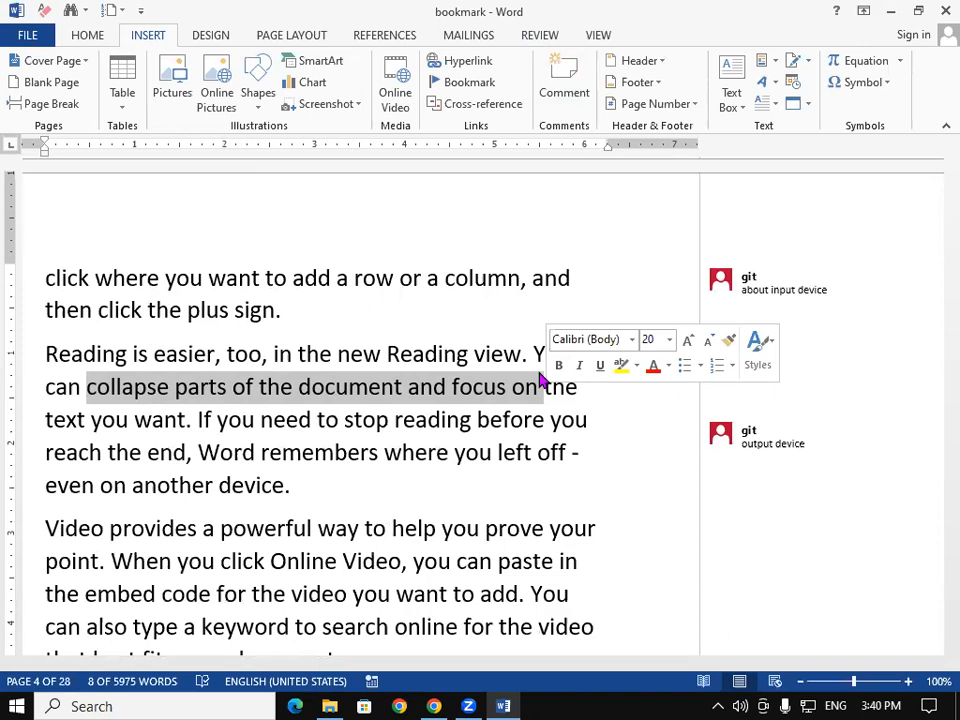
pyautogui.click(553, 34)
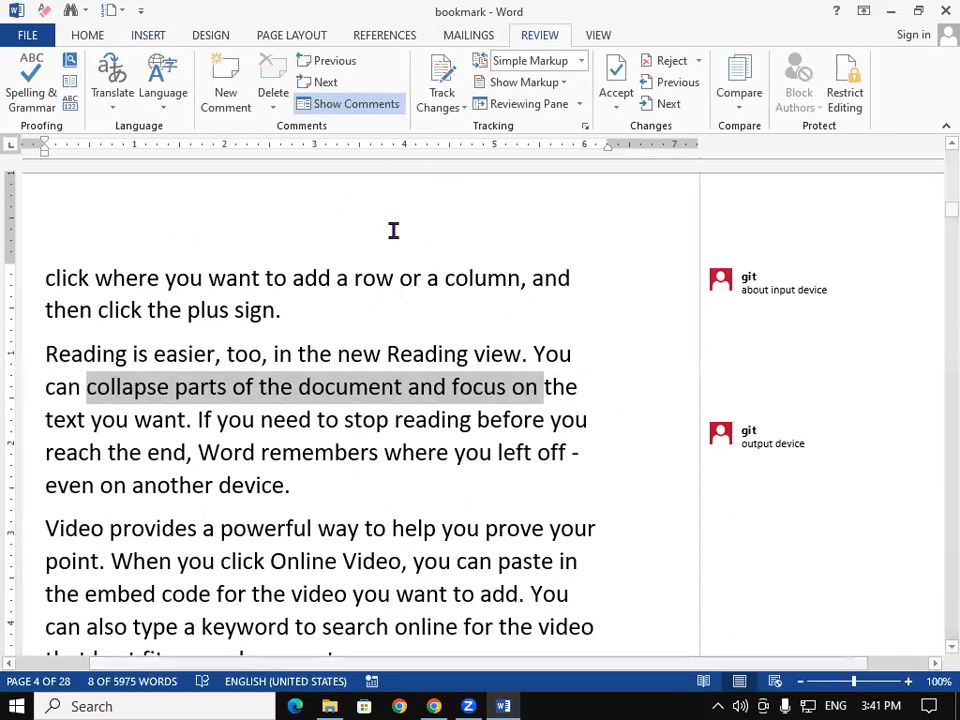
pyautogui.click(356, 104)
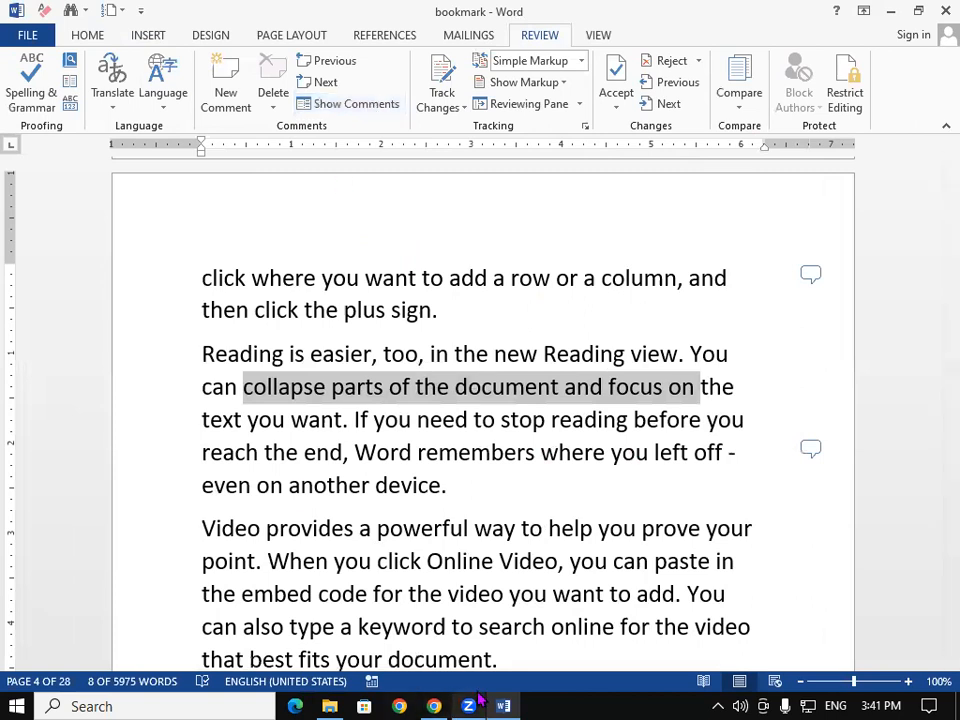
pyautogui.click(358, 104)
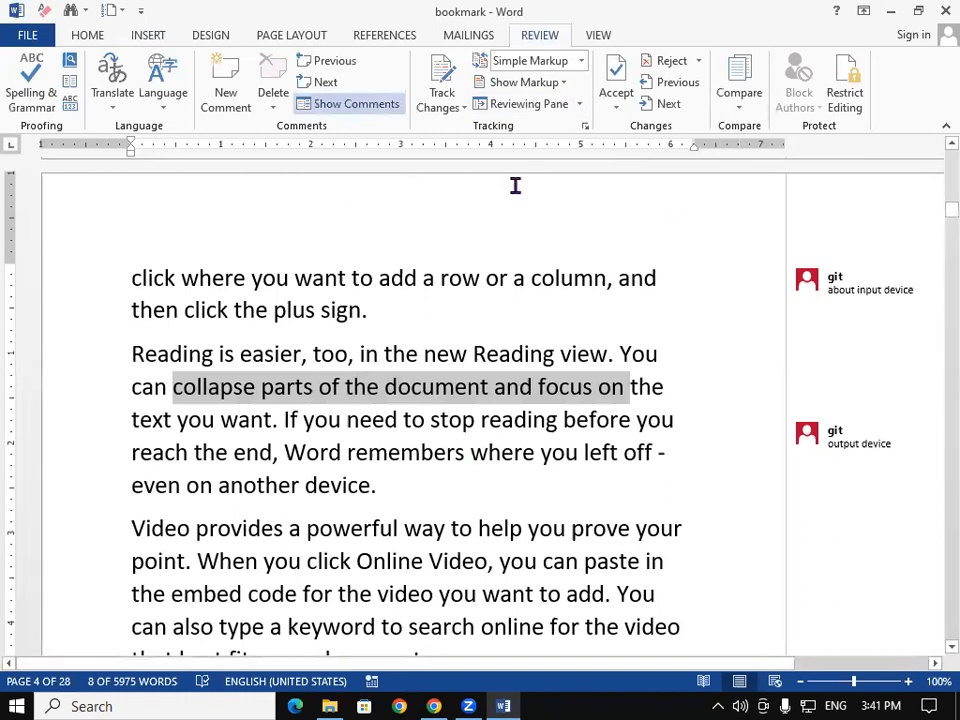
pyautogui.click(143, 37)
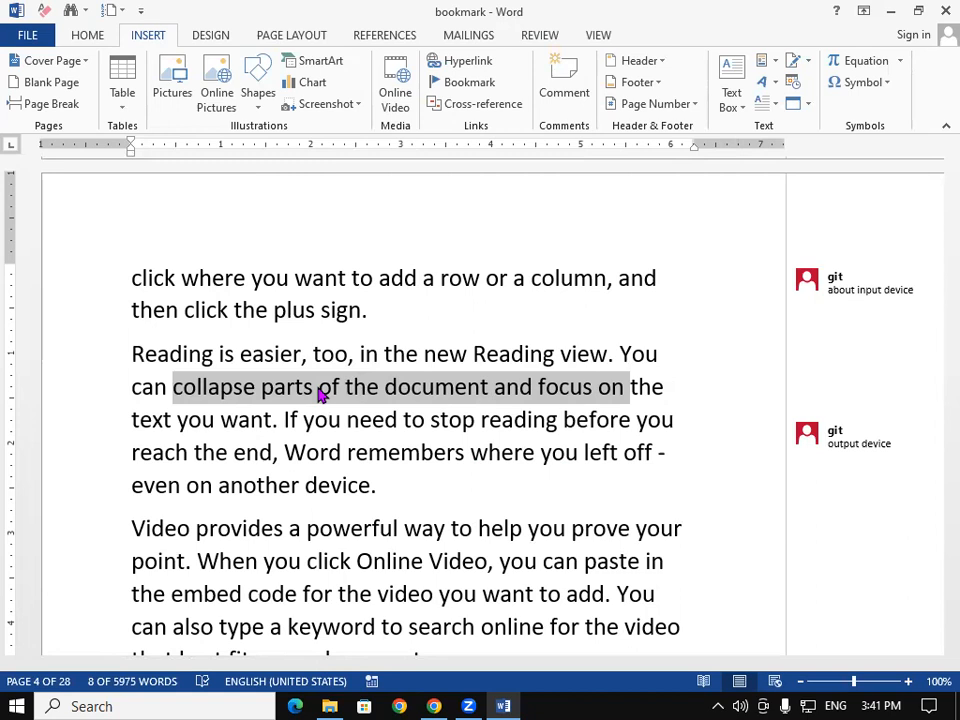
# Close the bookmark document and start a new blank document in Word
pyautogui.click(945, 11)
pyautogui.click(474, 399)
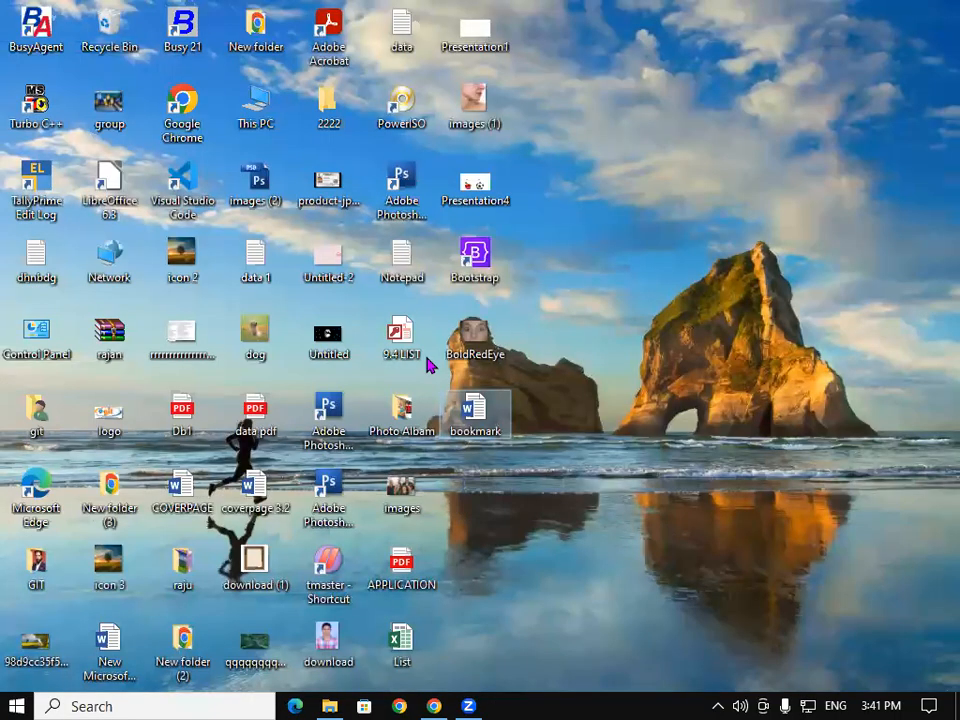
pyautogui.press('super+r')
pyautogui.press('Return')
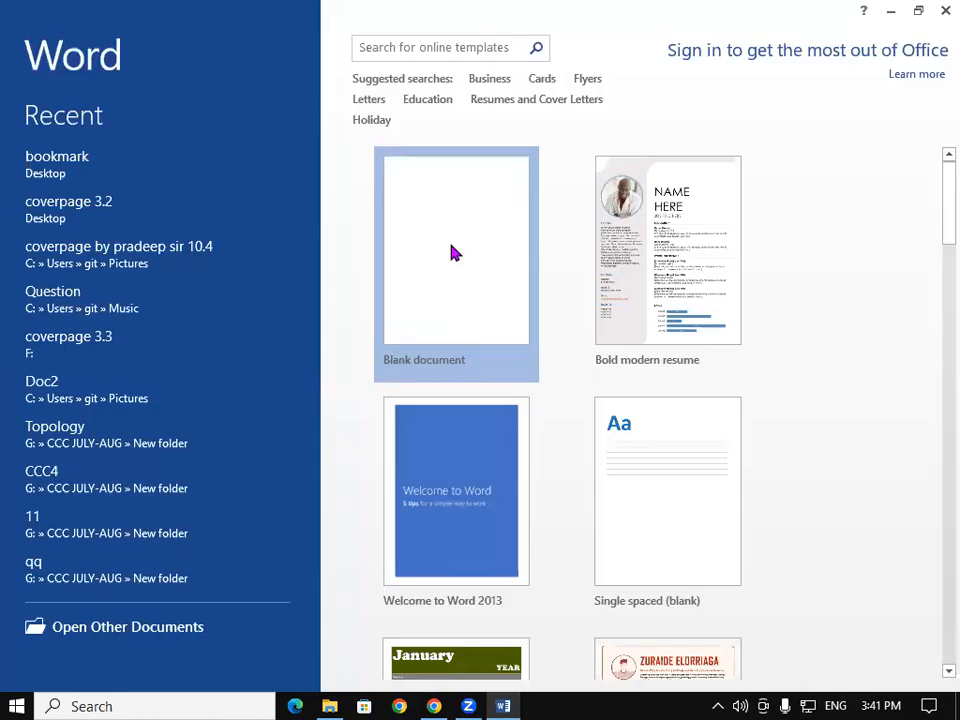
pyautogui.click(450, 251)
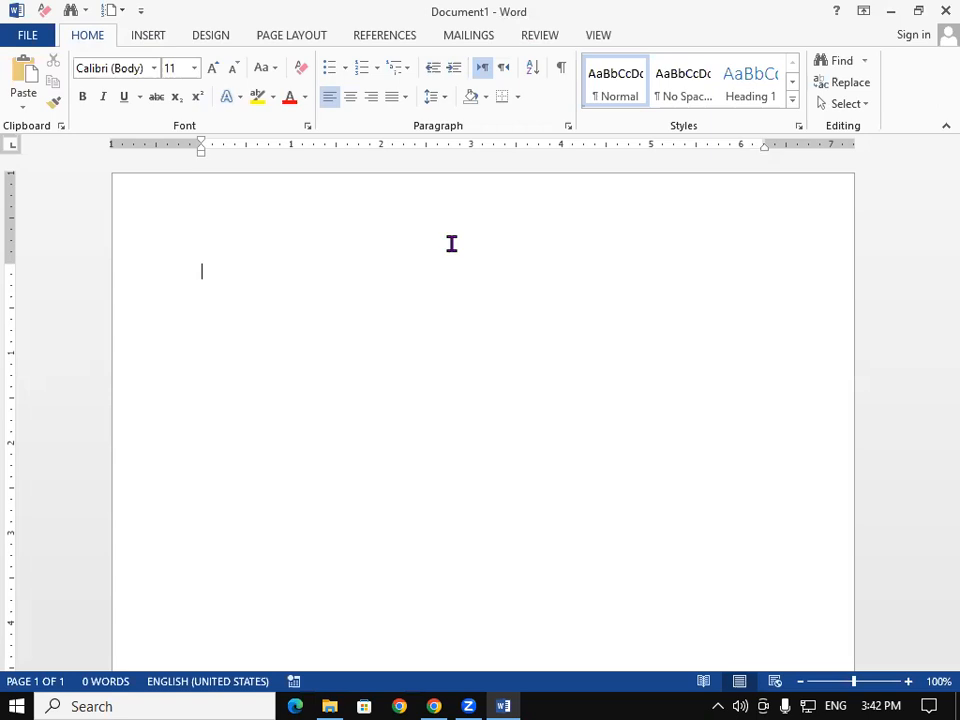
# Fill the blank document with sample paragraphs using the formula =rand(125)
pyautogui.write('=')
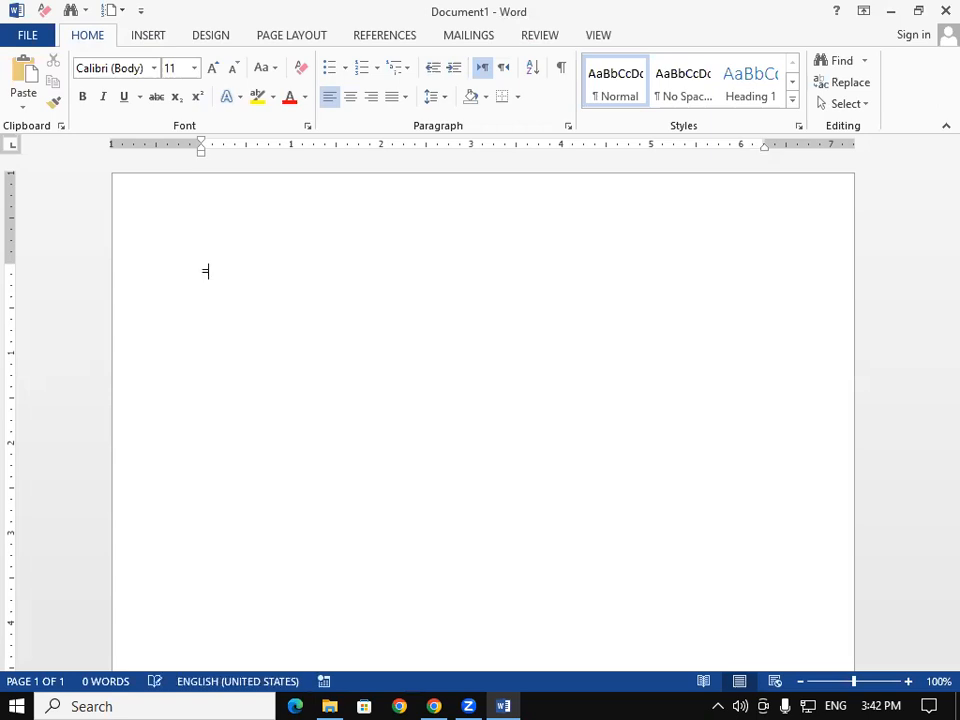
pyautogui.write('rand()')
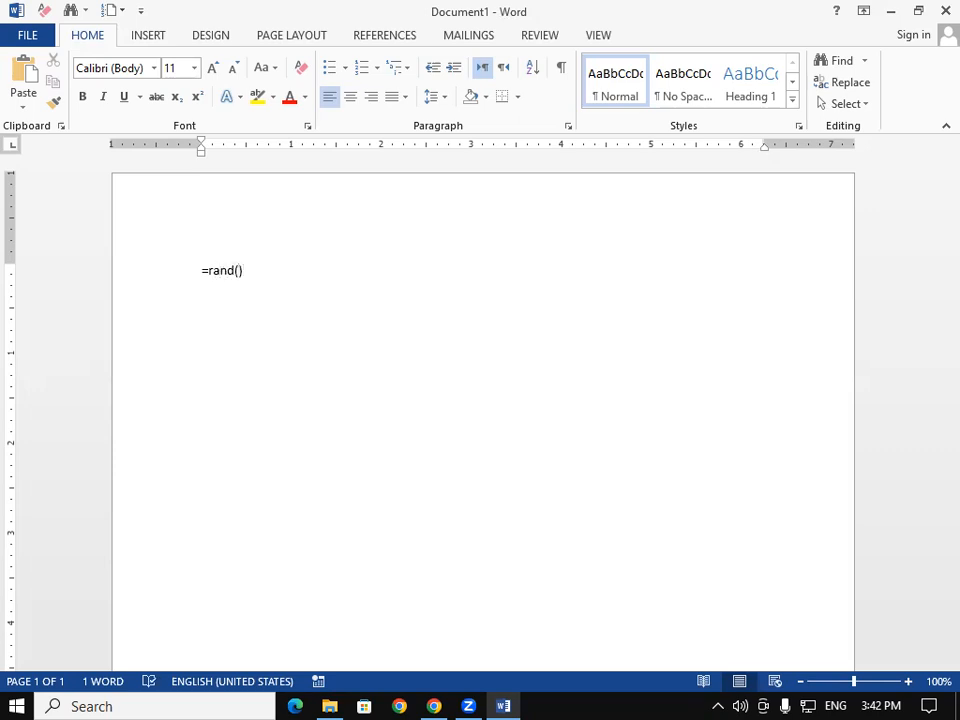
pyautogui.press('BackSpace')
pyautogui.write('125)')
pyautogui.press('Return')
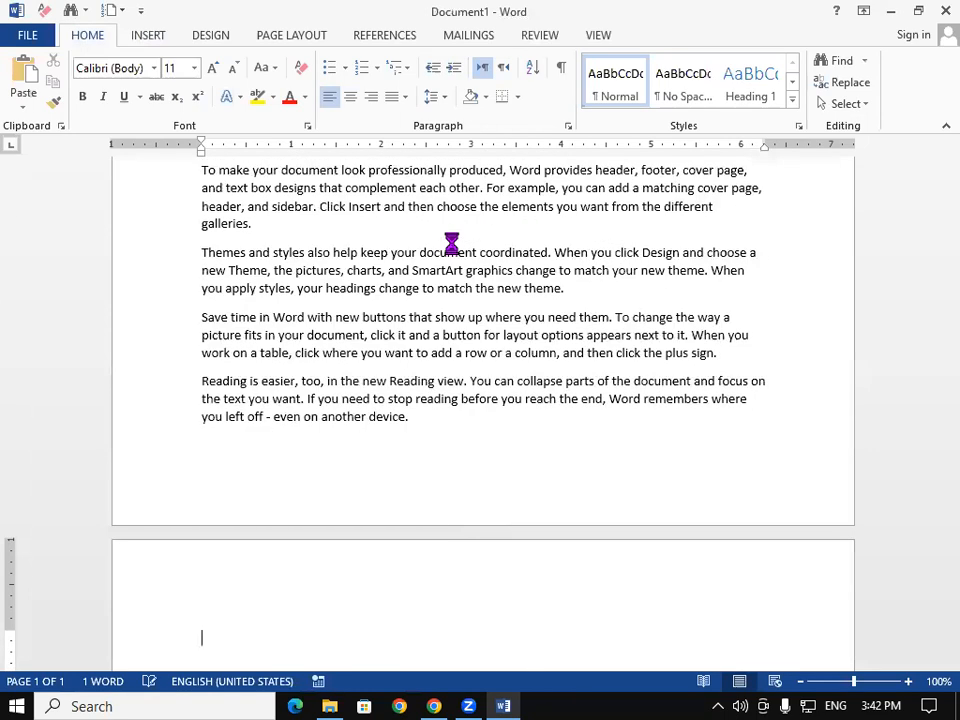
# Enlarge the font size of all the sample text in the document
pyautogui.moveTo(930, 635); pyautogui.dragTo(930, 143)
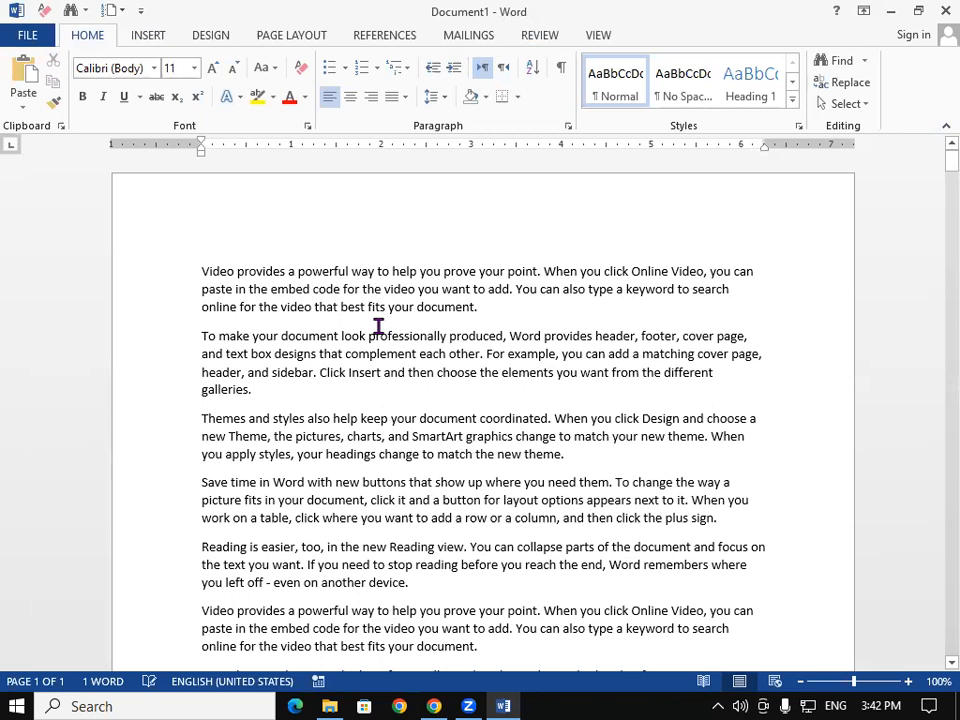
pyautogui.hotkey('ctrl', 'a')
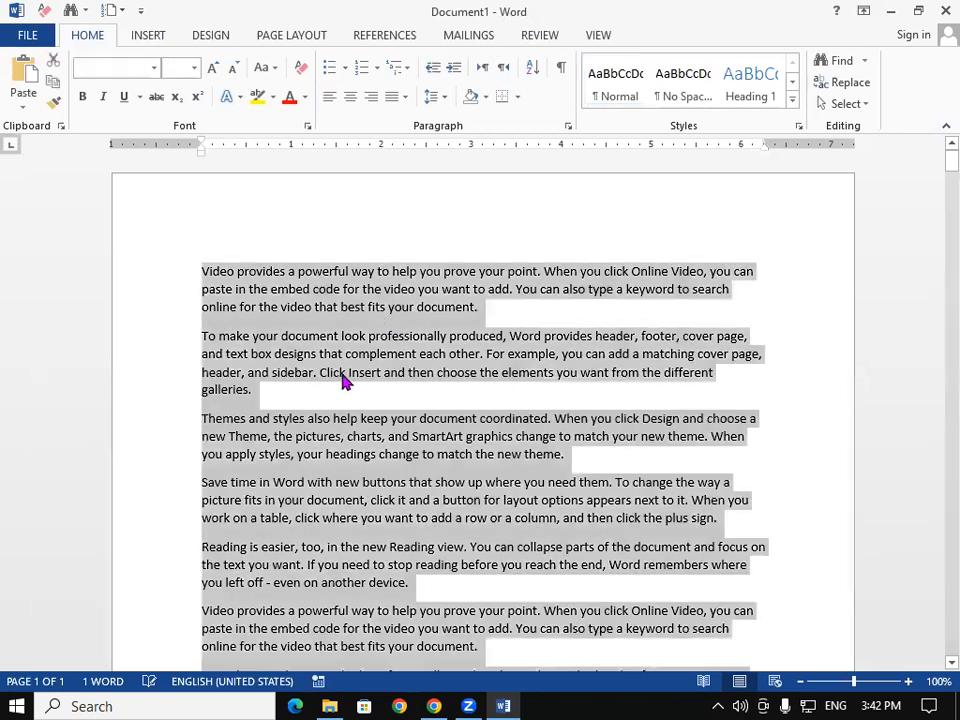
pyautogui.hotkey('ctrl', 'shift', '.')
pyautogui.hotkey('ctrl', 'shift', '.')
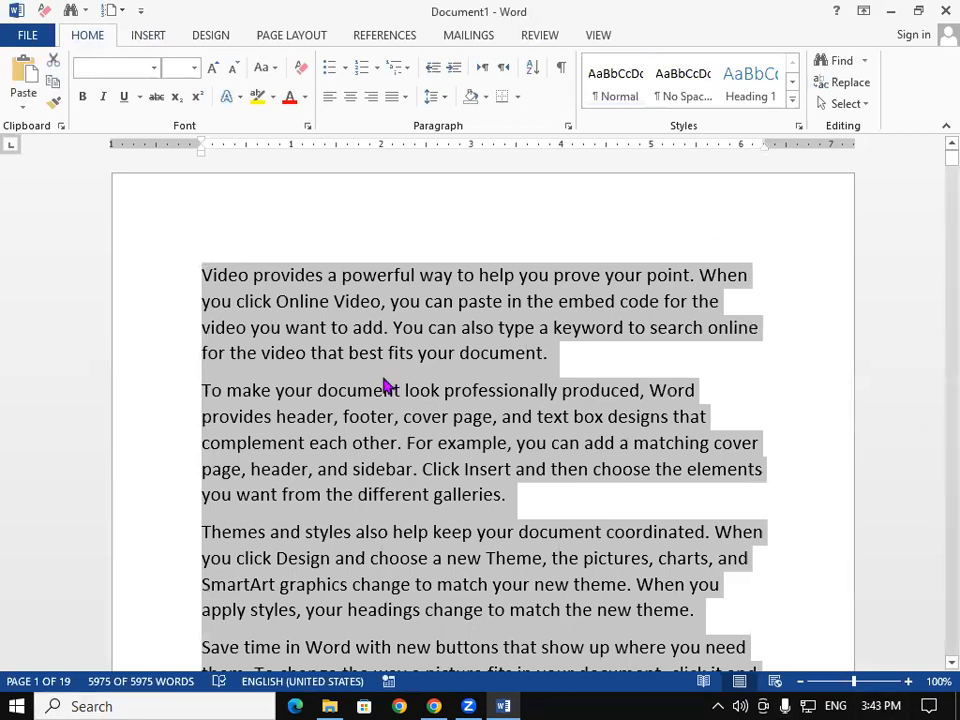
# Examine the built-in header designs in the header gallery without applying one
pyautogui.click(157, 40)
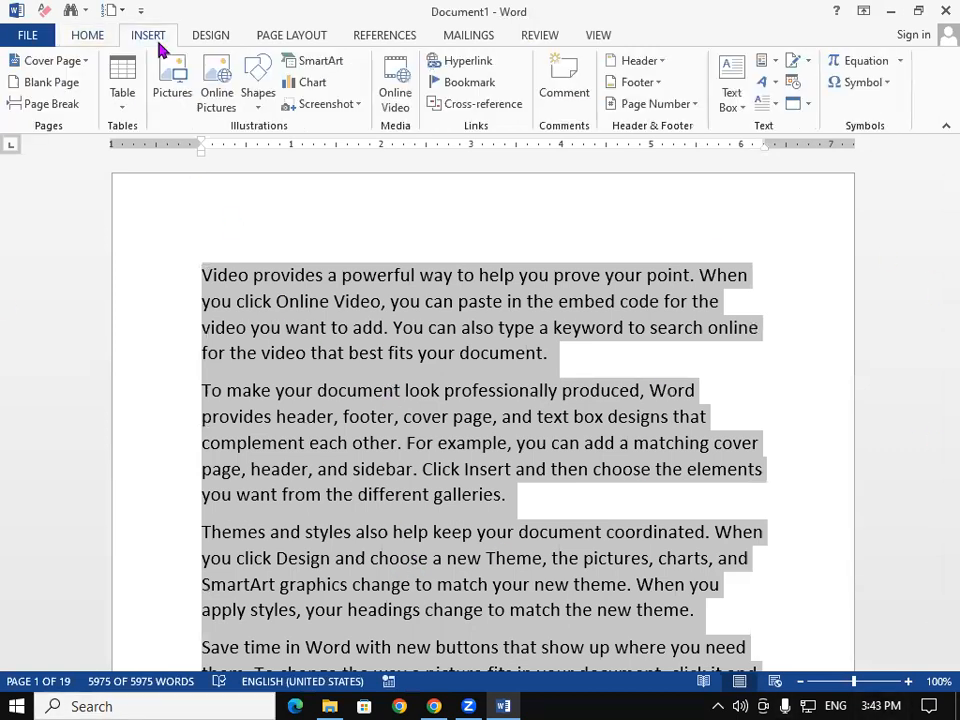
pyautogui.click(658, 60)
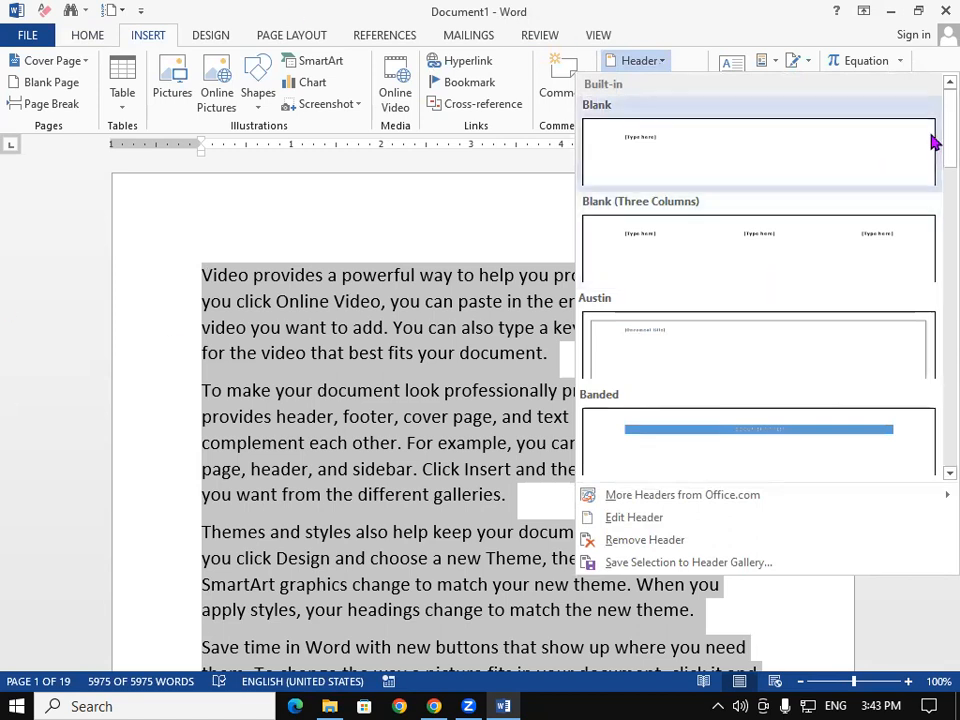
pyautogui.scroll(-10, 933, 180)
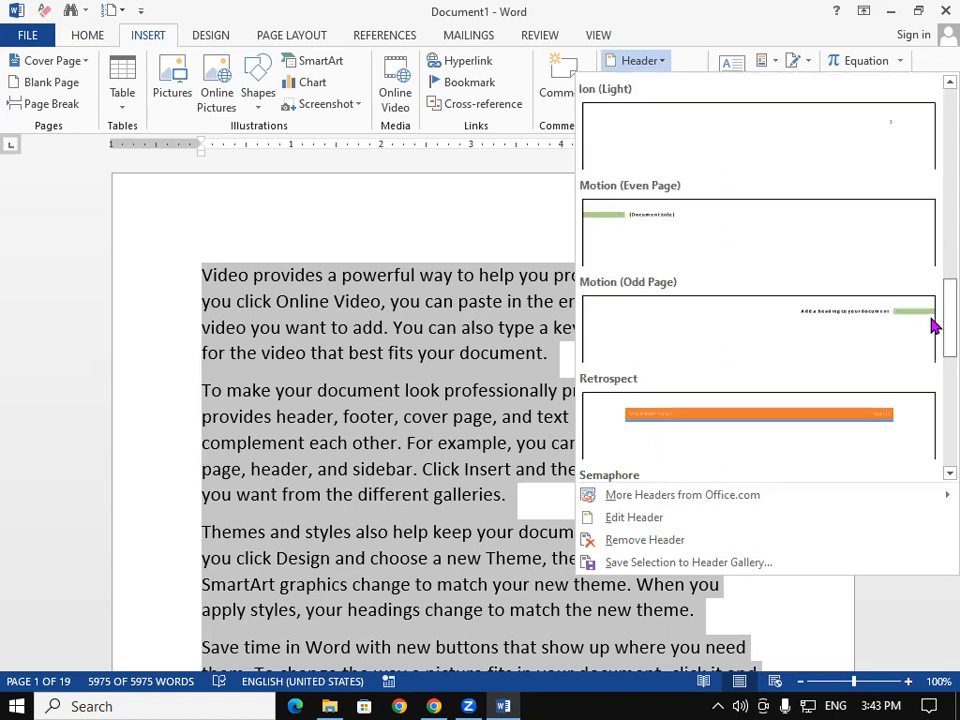
pyautogui.scroll(10, 933, 325)
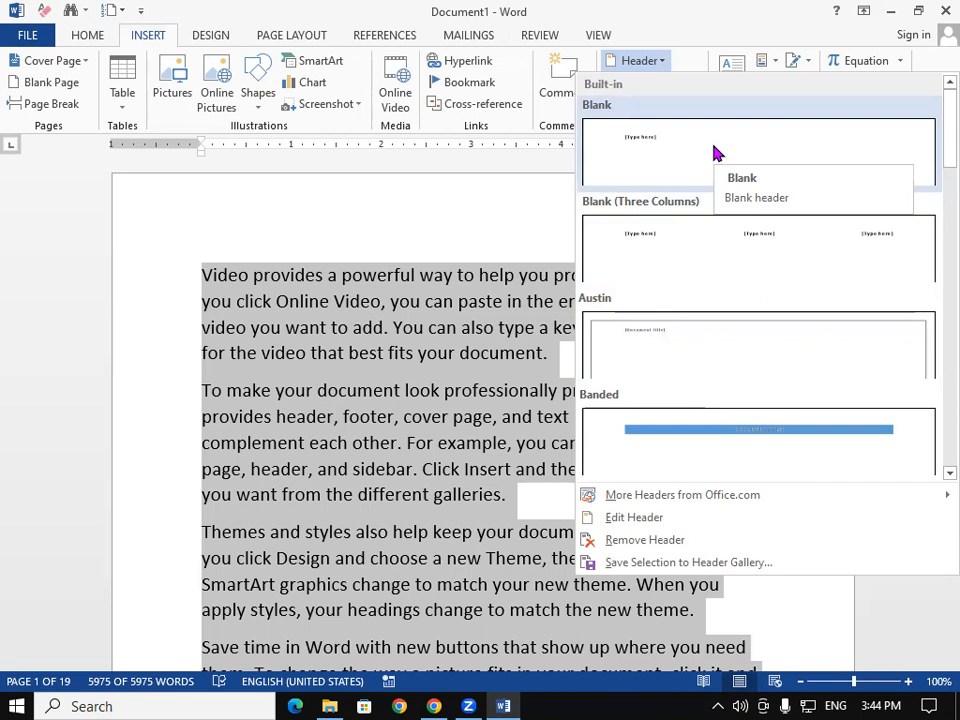
pyautogui.click(396, 302)
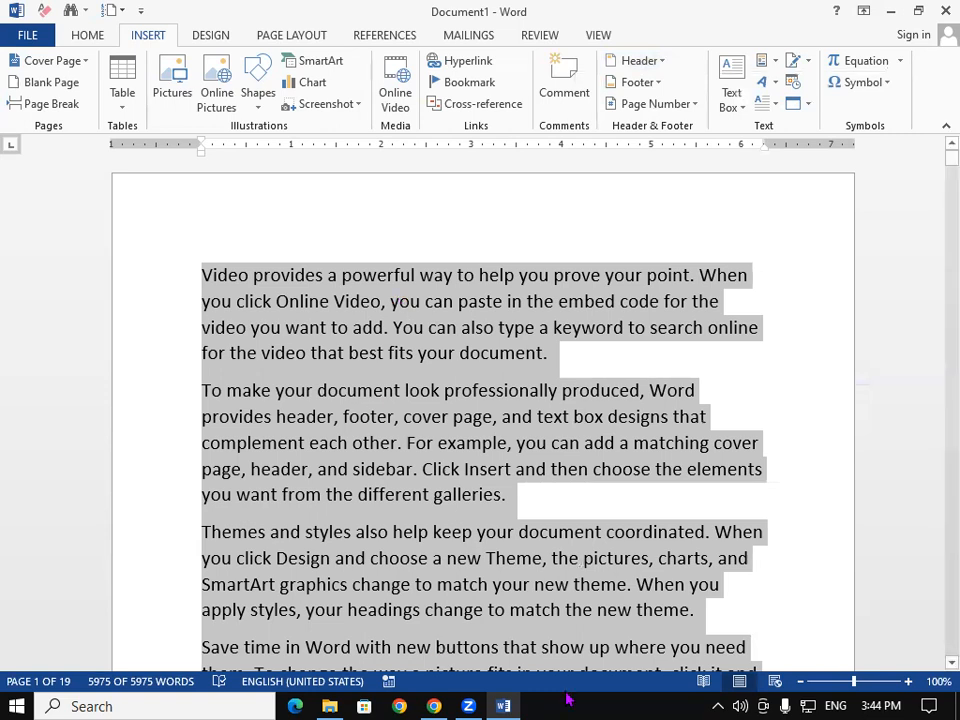
pyautogui.click(641, 61)
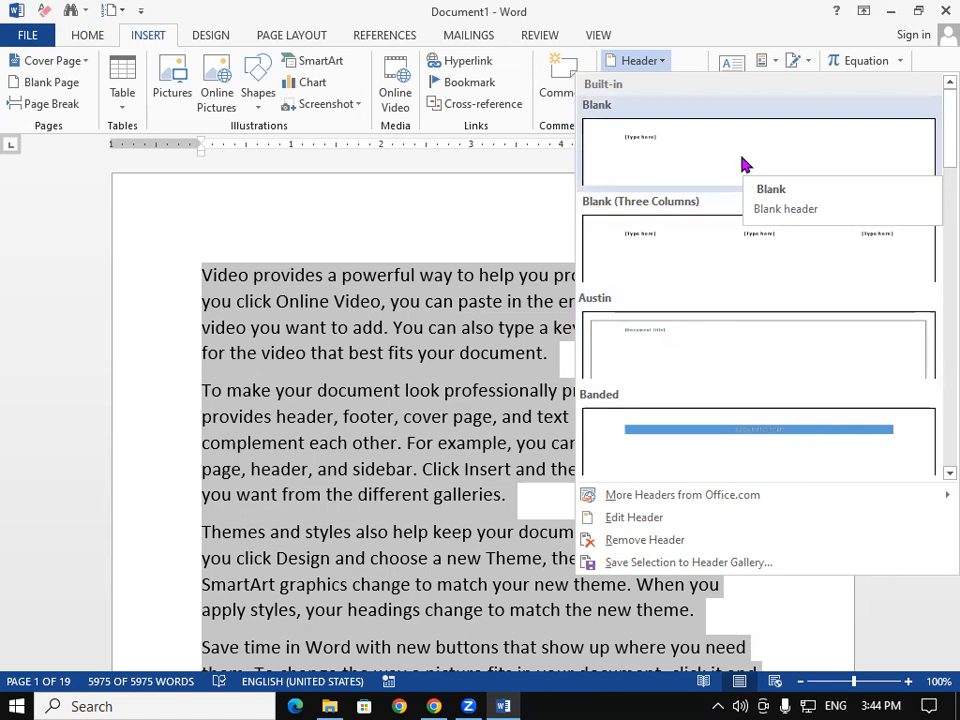
pyautogui.click(484, 317)
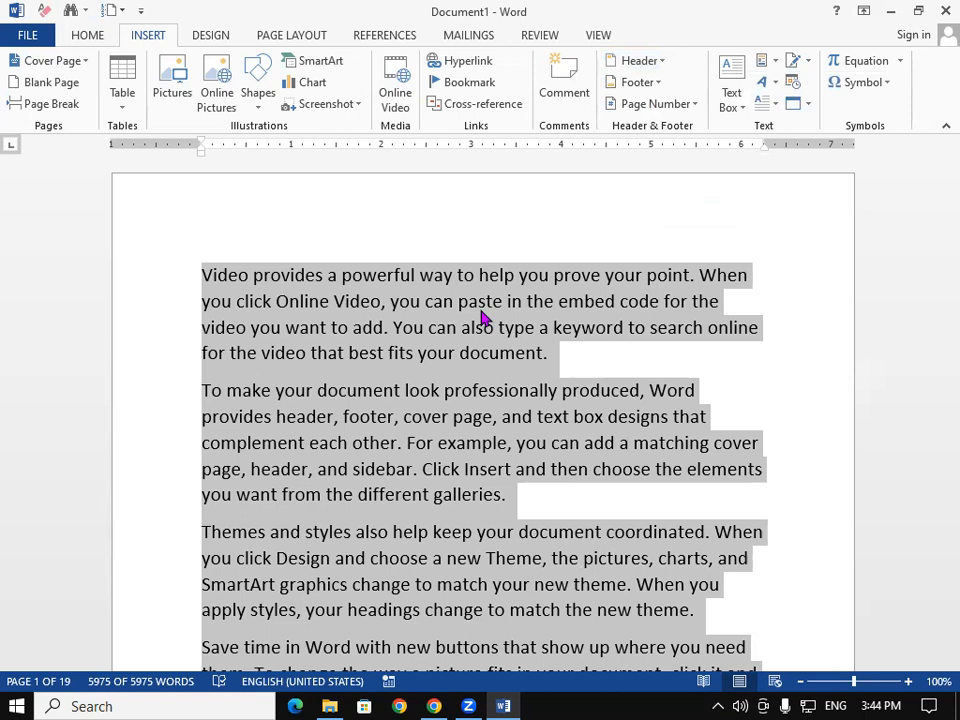
pyautogui.click(638, 61)
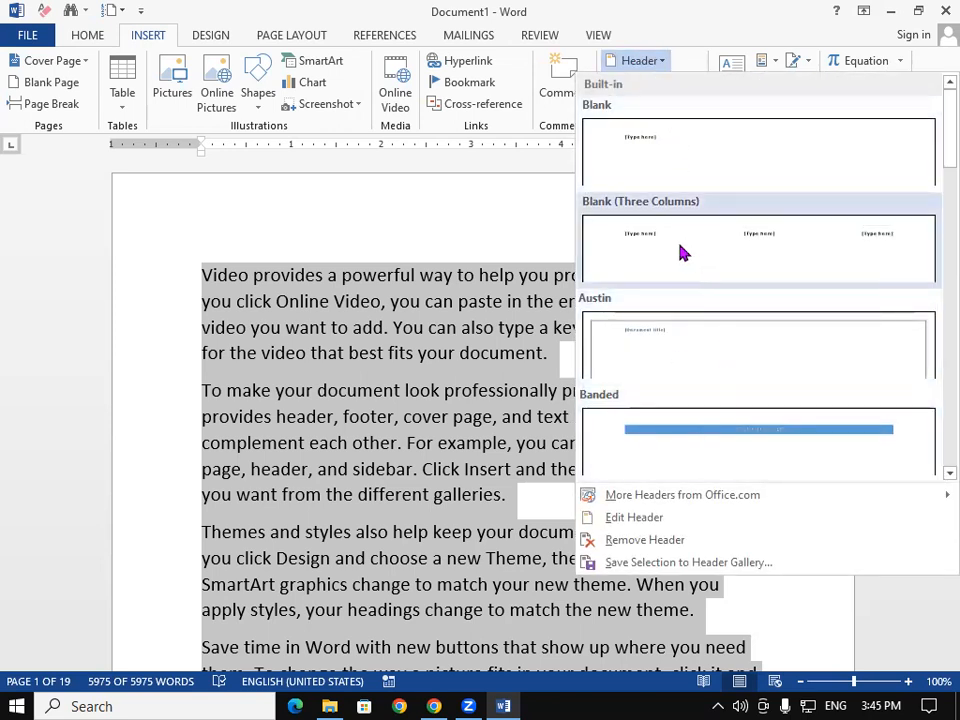
pyautogui.press('Escape')
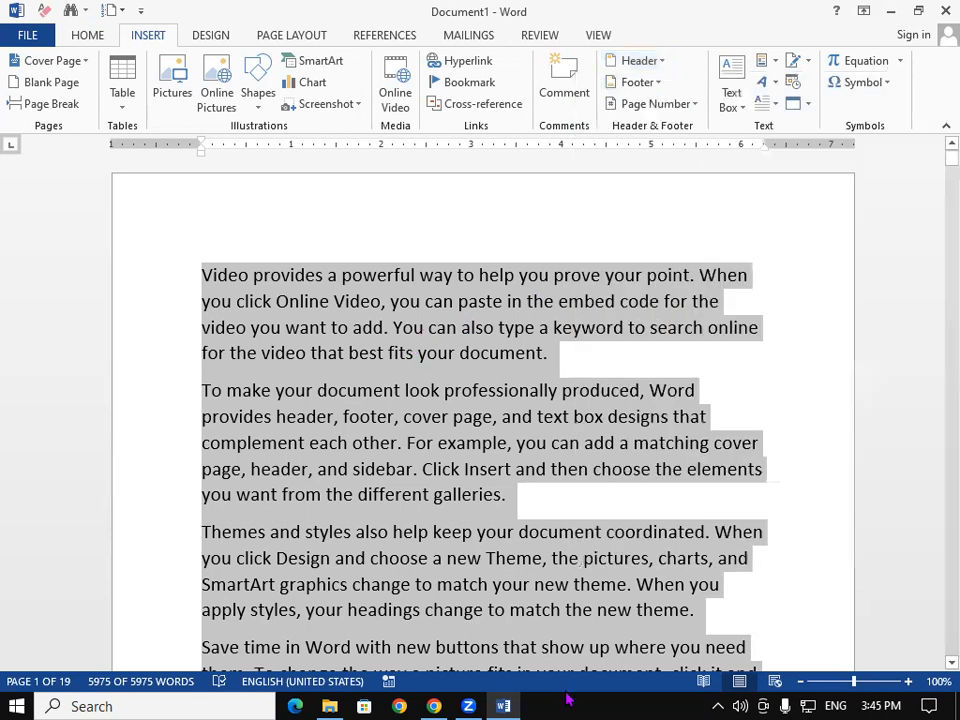
# Insert the Blank header and replace its placeholder on page 1 with LESSON 1 INTRODUCTION OF COMPUTER
pyautogui.click(650, 63)
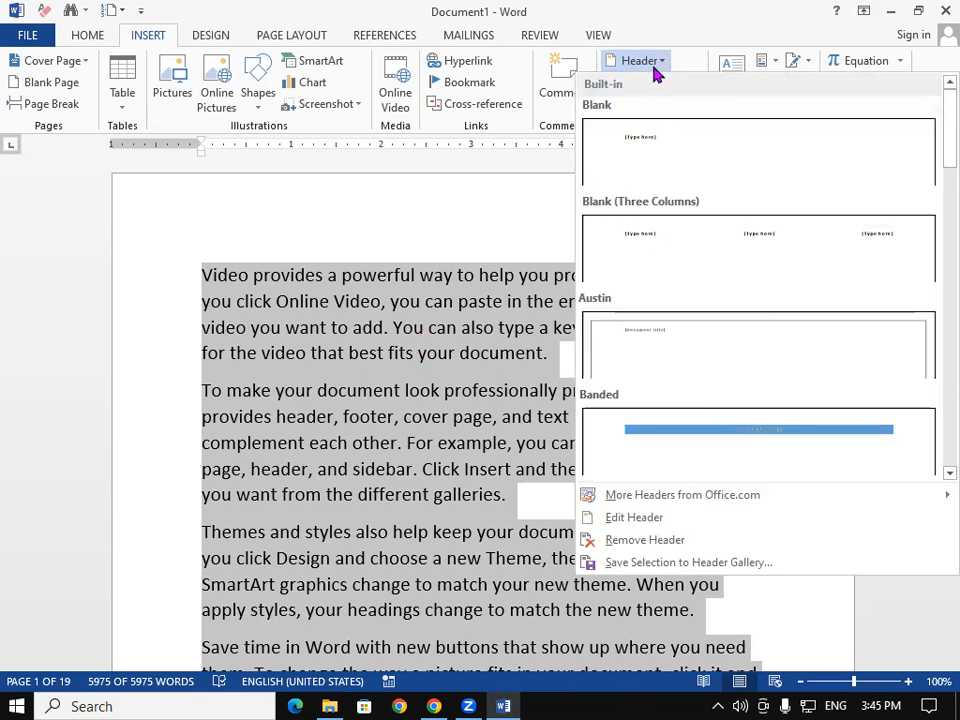
pyautogui.click(693, 149)
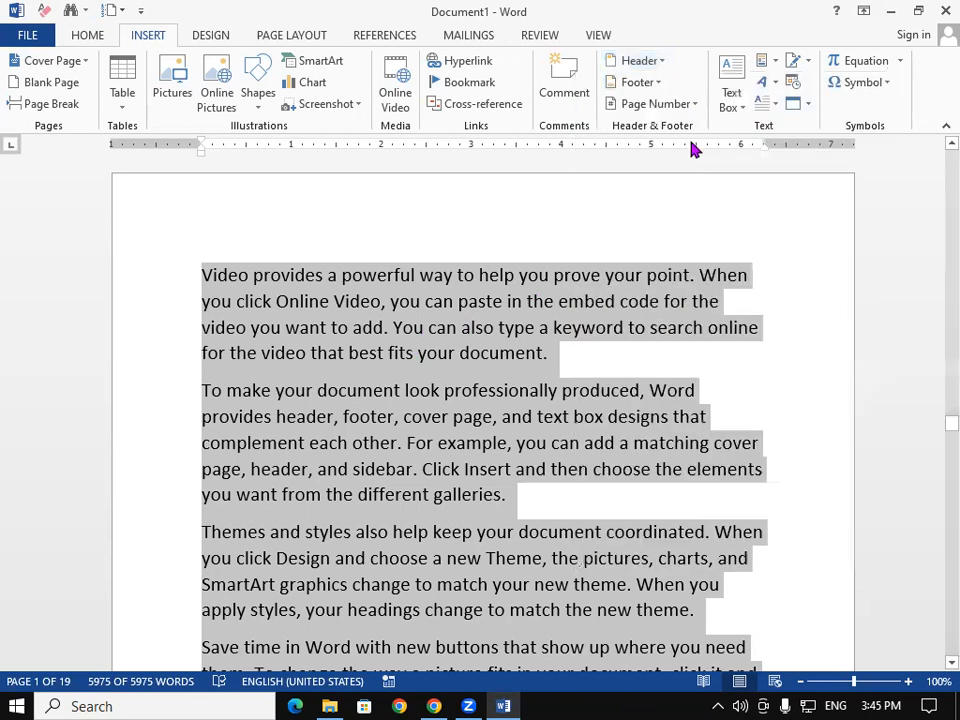
pyautogui.moveTo(945, 638); pyautogui.dragTo(930, 146)
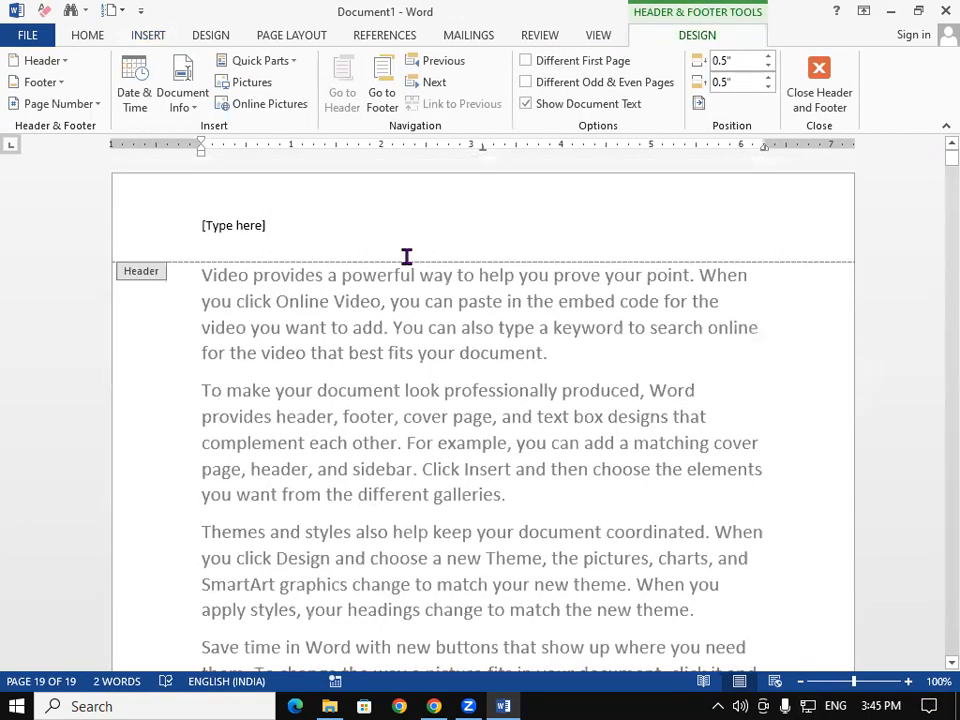
pyautogui.click(240, 229)
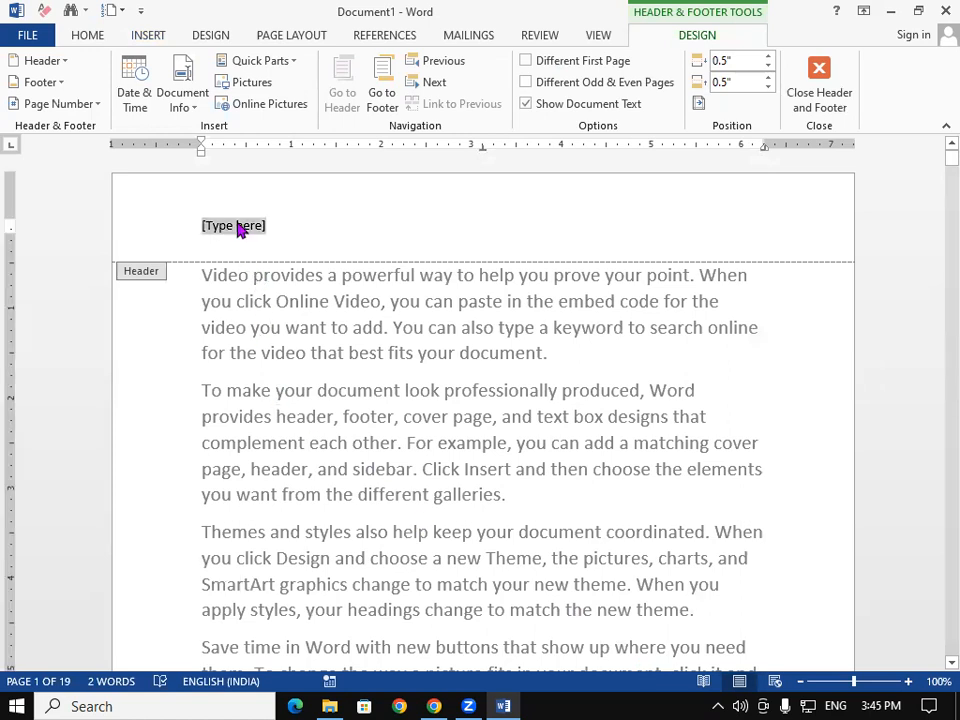
pyautogui.write('LE')
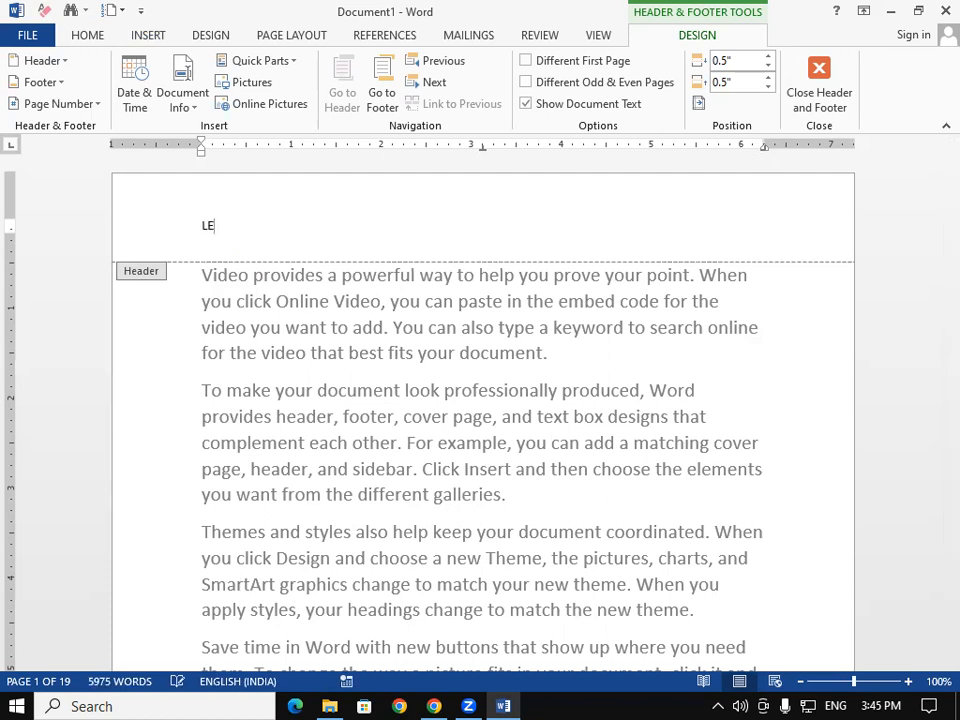
pyautogui.write('SSON 1 INTRODUCTIO')
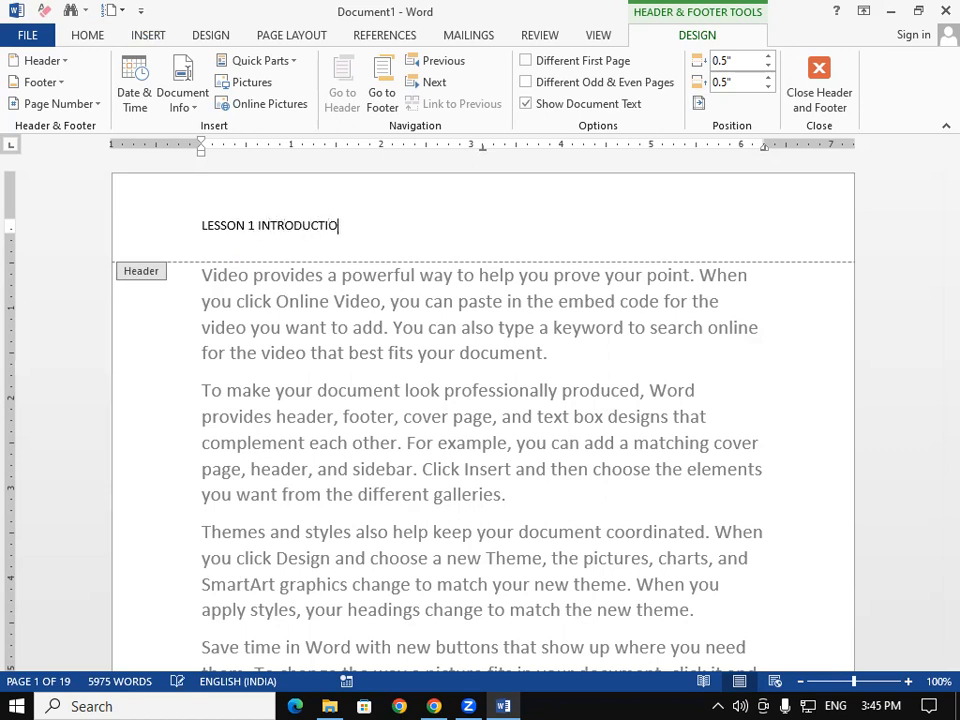
pyautogui.write('N OF COMPUTER')
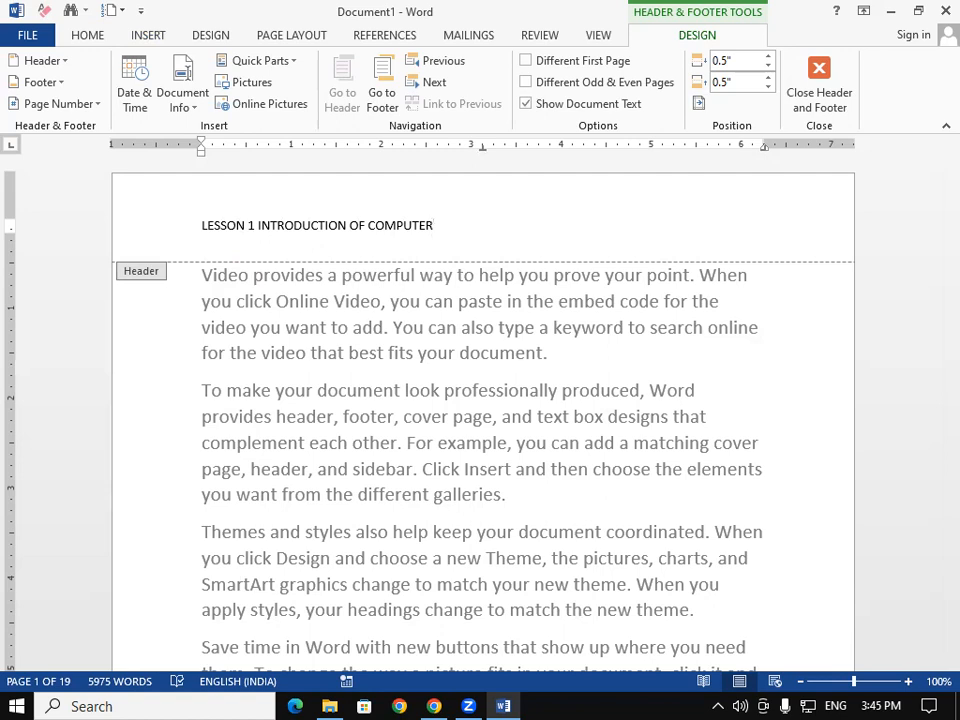
# Enlarge the whole LESSON 1 INTRODUCTION OF COMPUTER header text to 22 pt
pyautogui.hotkey('shift', 'Left')
pyautogui.hotkey('shift', 'Left')
pyautogui.hotkey('shift', 'Left')
pyautogui.hotkey('shift', 'Left')
pyautogui.hotkey('shift', 'Left')
pyautogui.hotkey('shift', 'Left')
pyautogui.hotkey('shift', 'Left')
pyautogui.hotkey('shift', 'Left')
pyautogui.hotkey('shift', 'Left')
pyautogui.hotkey('shift', 'Left')
pyautogui.hotkey('shift', 'Left')
pyautogui.hotkey('shift', 'Left')
pyautogui.hotkey('shift', 'Left')
pyautogui.hotkey('shift', 'Left')
pyautogui.hotkey('shift', 'Left')
pyautogui.hotkey('shift', 'Left')
pyautogui.hotkey('shift', 'Left')
pyautogui.hotkey('shift', 'Left')
pyautogui.hotkey('shift', 'Left')
pyautogui.hotkey('shift', 'Left')
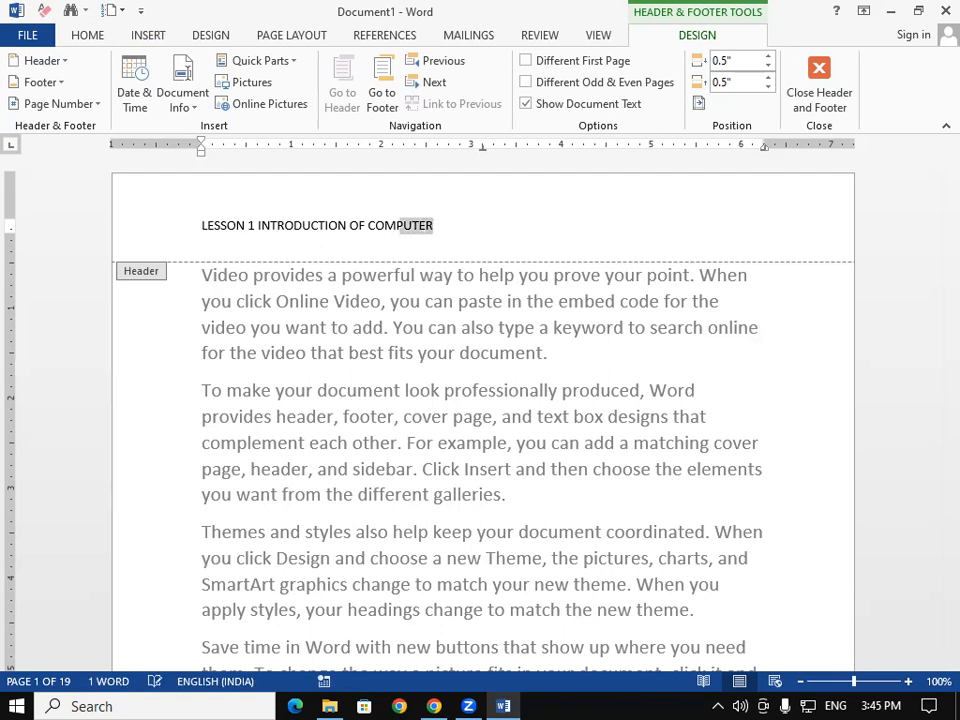
pyautogui.hotkey('shift', 'Left')
pyautogui.hotkey('shift', 'Left')
pyautogui.hotkey('shift', 'Left')
pyautogui.hotkey('shift', 'Left')
pyautogui.hotkey('shift', 'Left')
pyautogui.hotkey('shift', 'Left')
pyautogui.hotkey('shift', 'Left')
pyautogui.hotkey('shift', 'Left')
pyautogui.hotkey('shift', 'Left')
pyautogui.hotkey('shift', 'Left')
pyautogui.hotkey('shift', 'Left')
pyautogui.hotkey('shift', 'Left')
pyautogui.hotkey('ctrl', 'a')
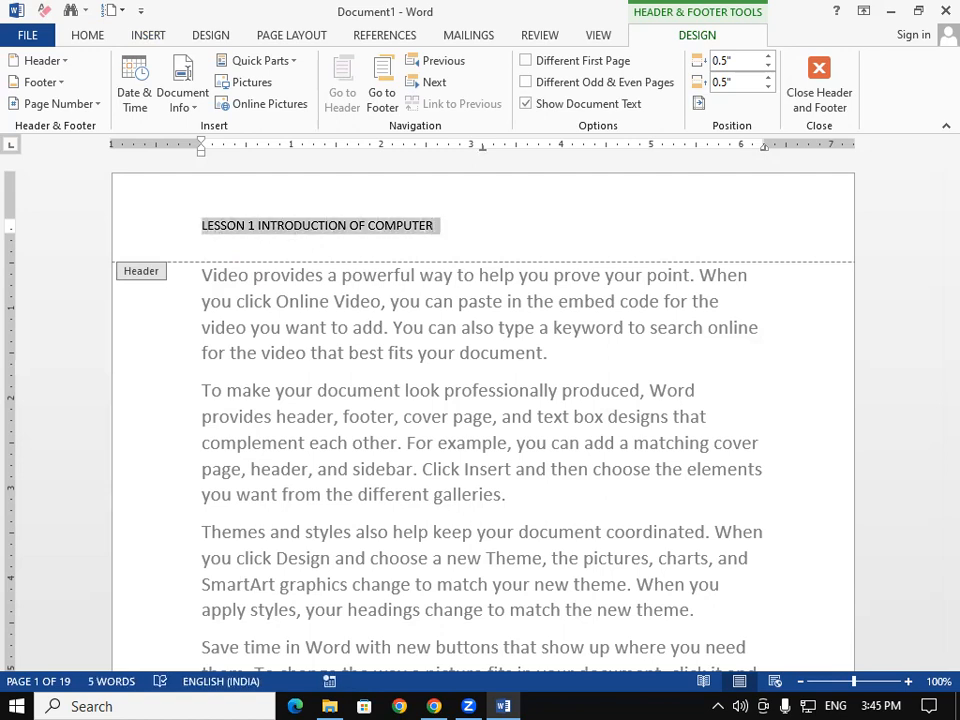
pyautogui.hotkey('ctrl', ']')
pyautogui.hotkey('ctrl', ']')
pyautogui.hotkey('ctrl', ']')
pyautogui.hotkey('ctrl', ']')
pyautogui.hotkey('ctrl', ']')
pyautogui.hotkey('ctrl', ']')
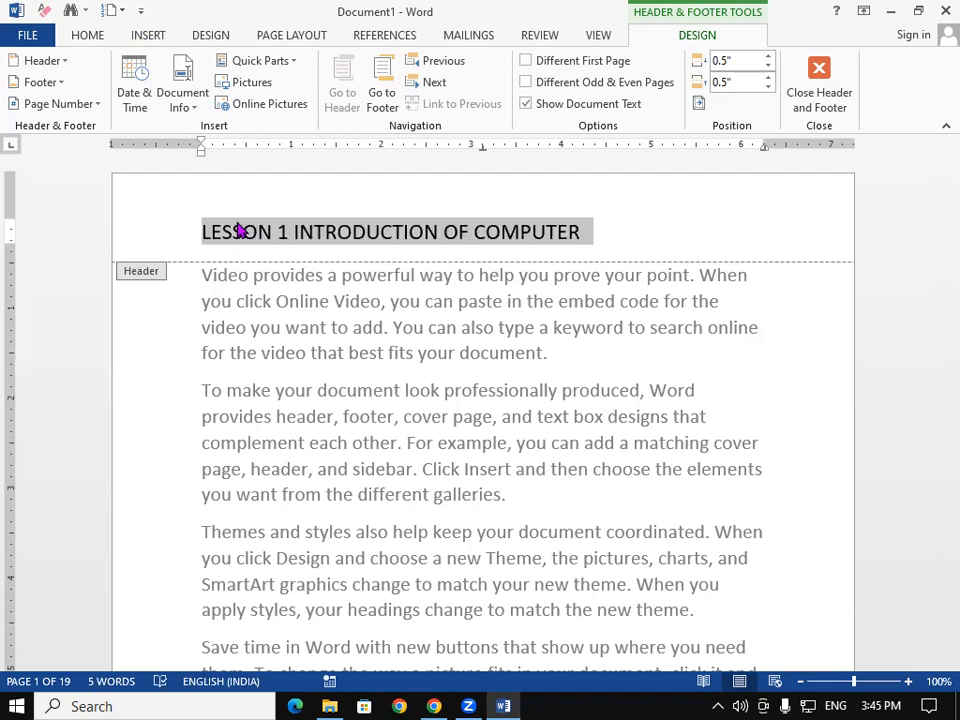
pyautogui.hotkey('ctrl', ']')
pyautogui.hotkey('ctrl', ']')
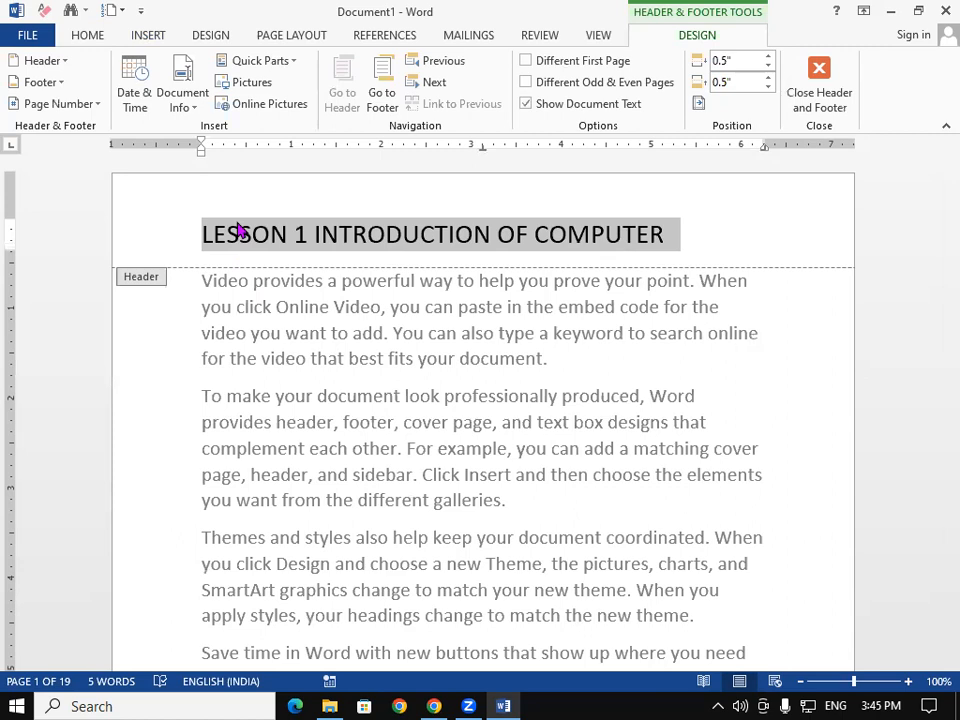
# Make the header text bold and red, and return to the document body
pyautogui.hotkey('ctrl', 'b')
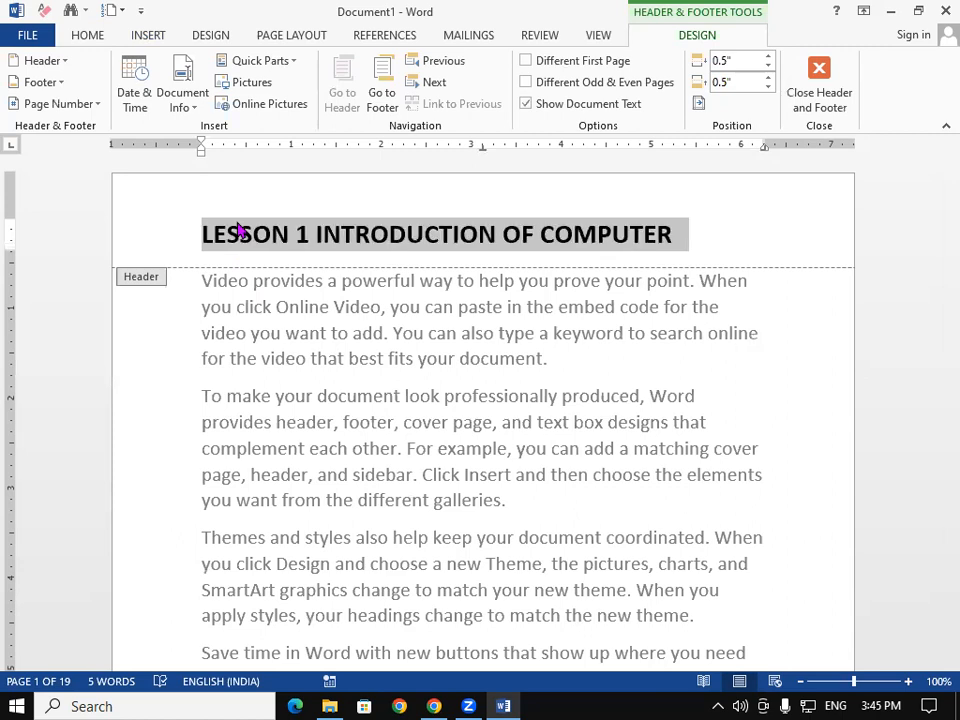
pyautogui.click(94, 36)
pyautogui.click(289, 99)
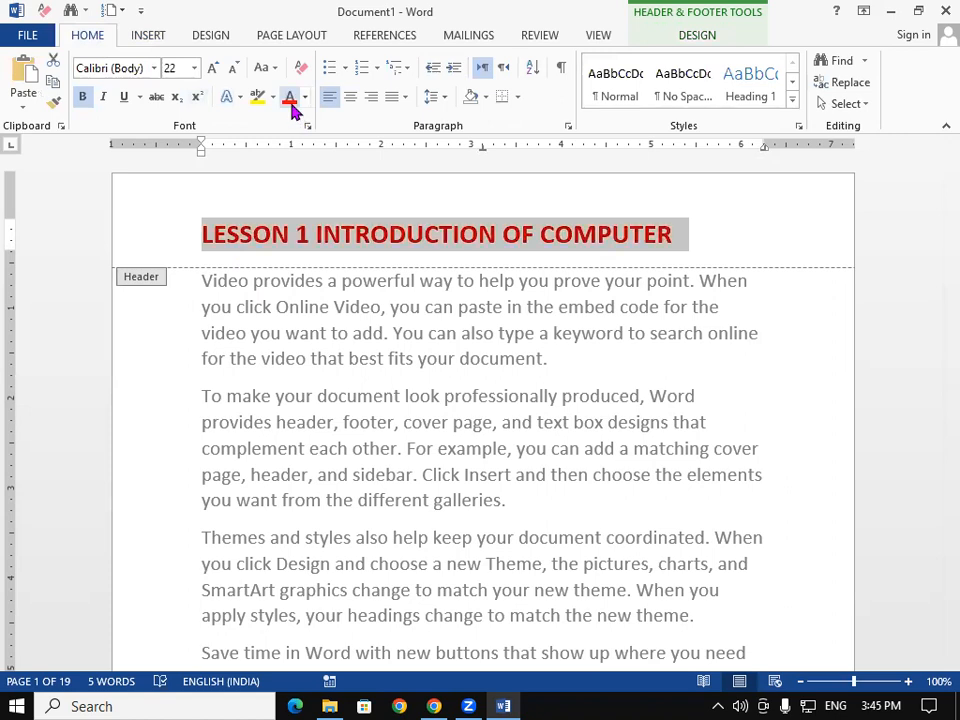
pyautogui.doubleClick(489, 399)
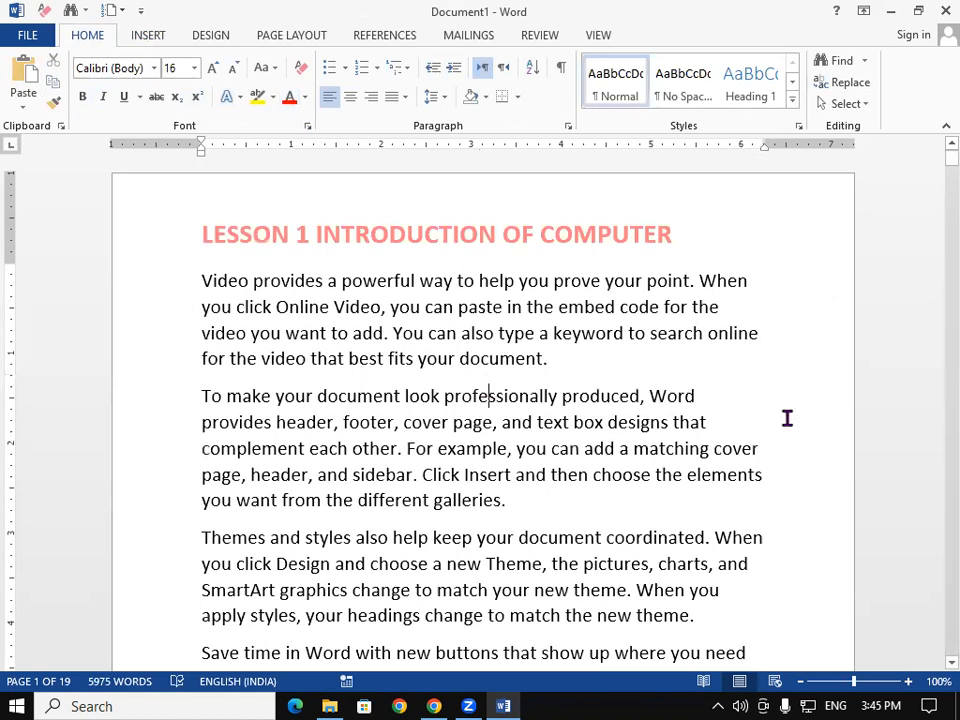
# Examine the header on the first pages of the document, from page 1 to about page 5, and return to page 1
pyautogui.scroll(-3, 933, 672)
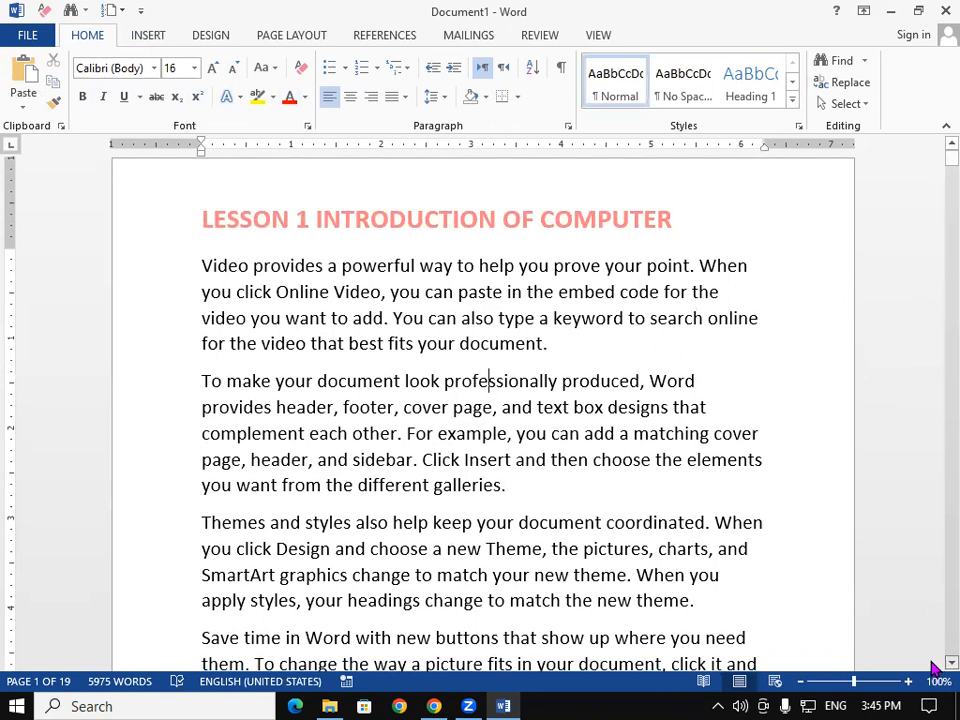
pyautogui.scroll(-7, 933, 672)
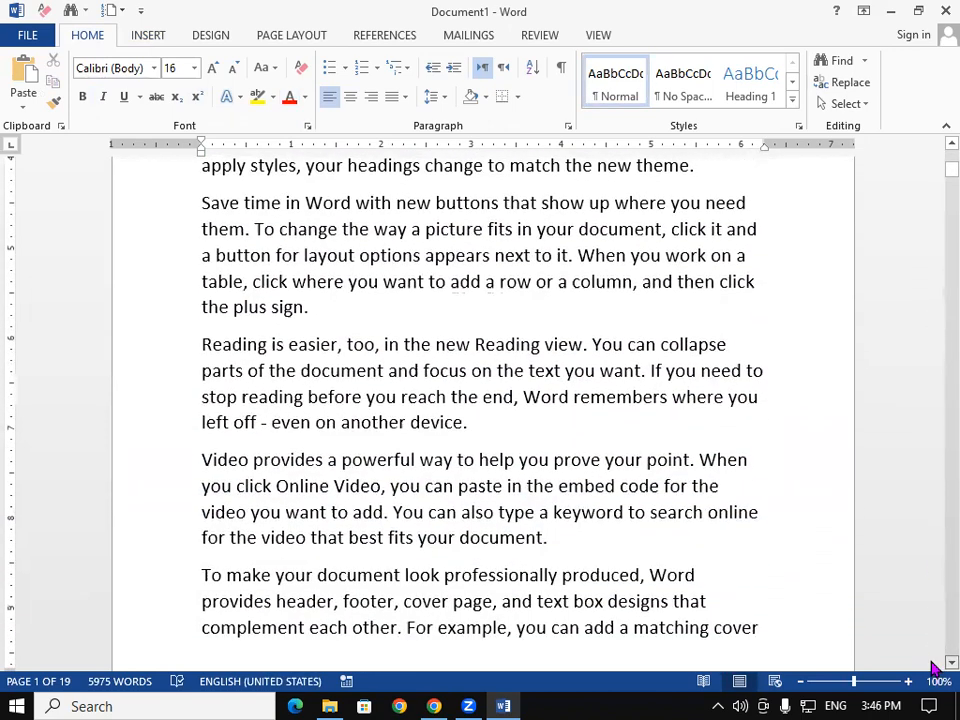
pyautogui.scroll(-7, 933, 672)
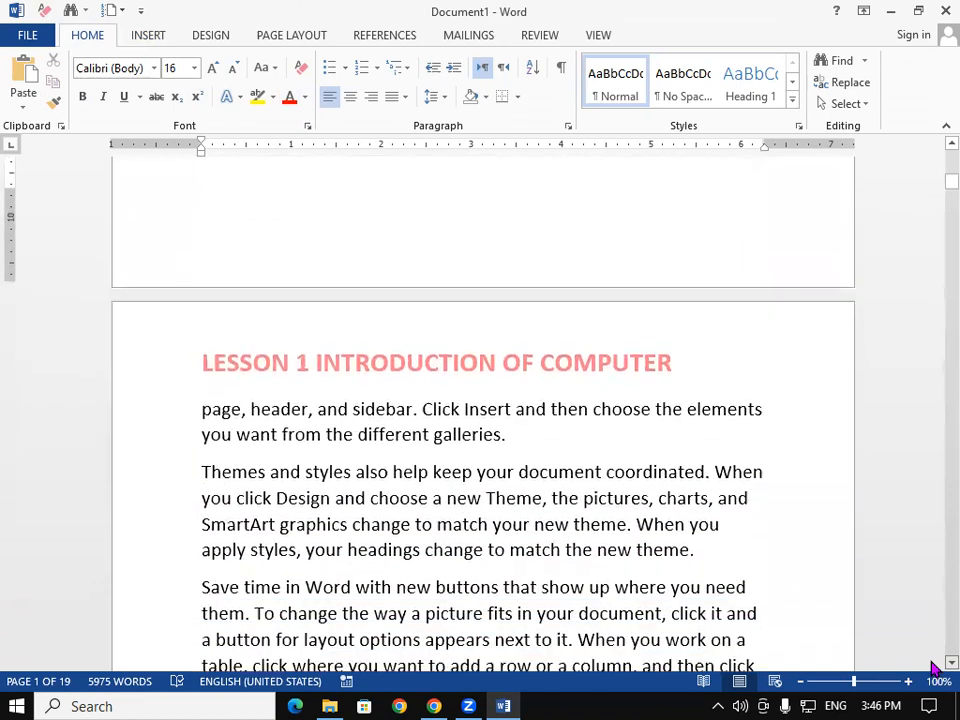
pyautogui.scroll(-7, 933, 672)
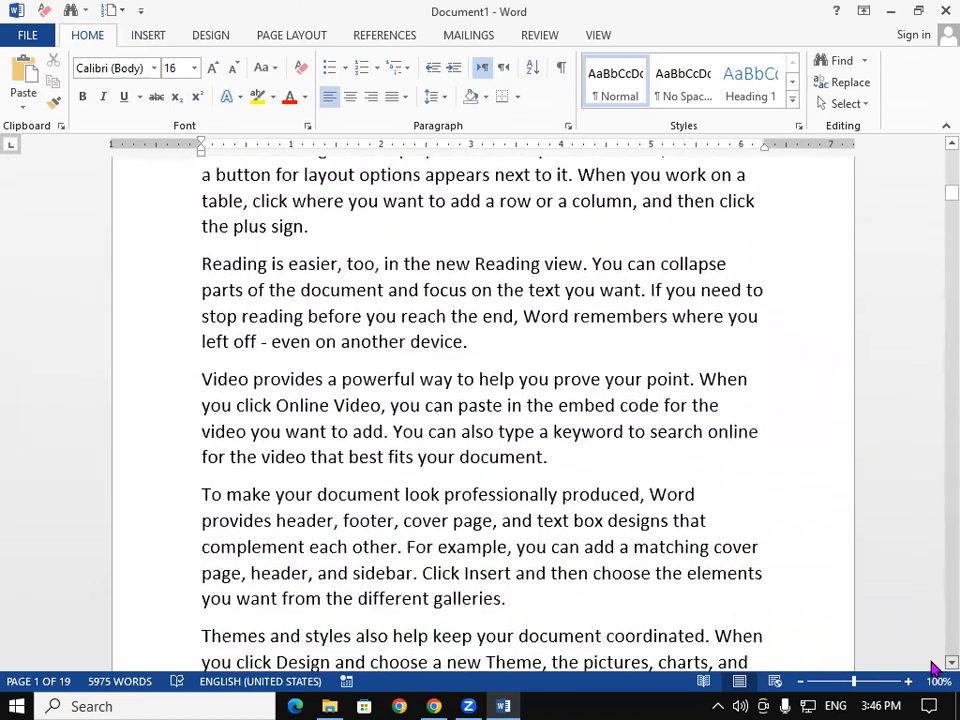
pyautogui.scroll(-7, 933, 668)
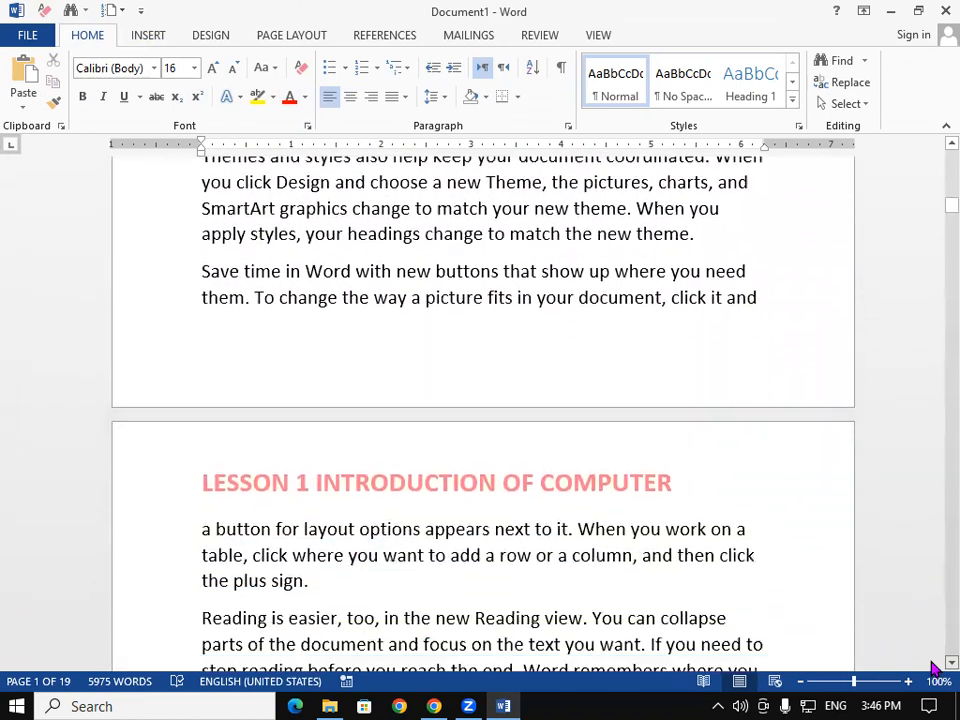
pyautogui.scroll(-7, 933, 668)
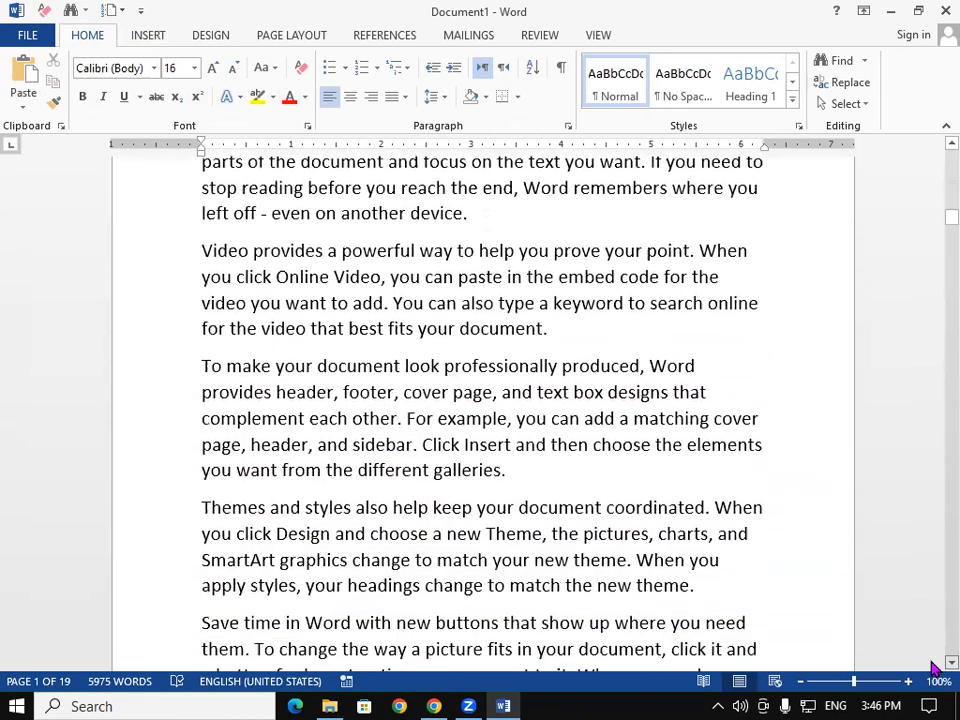
pyautogui.scroll(-7, 933, 668)
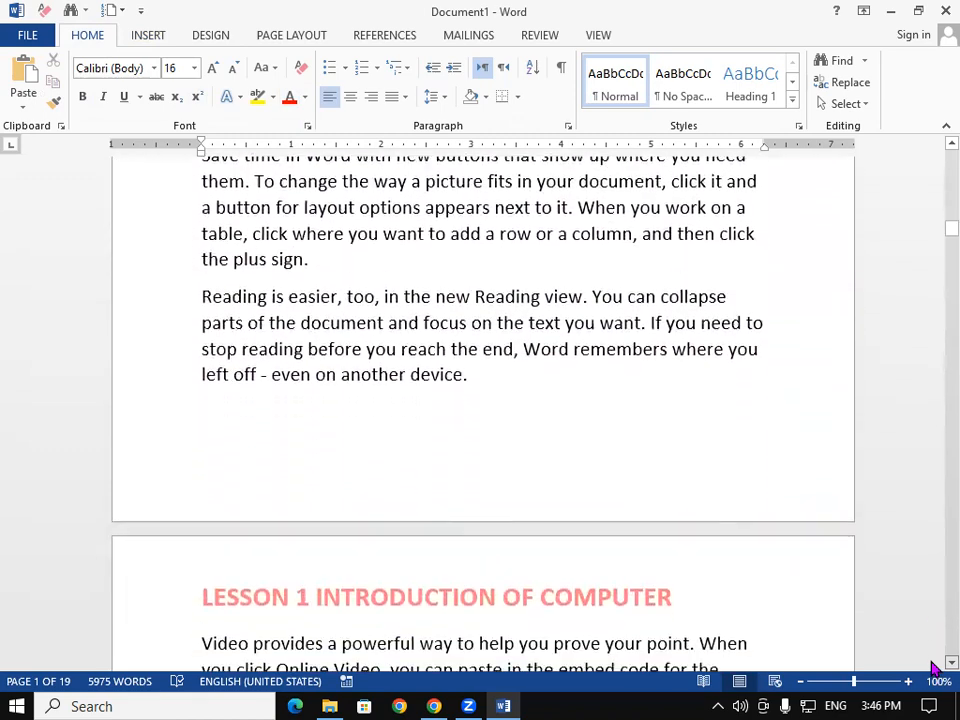
pyautogui.scroll(-7, 933, 668)
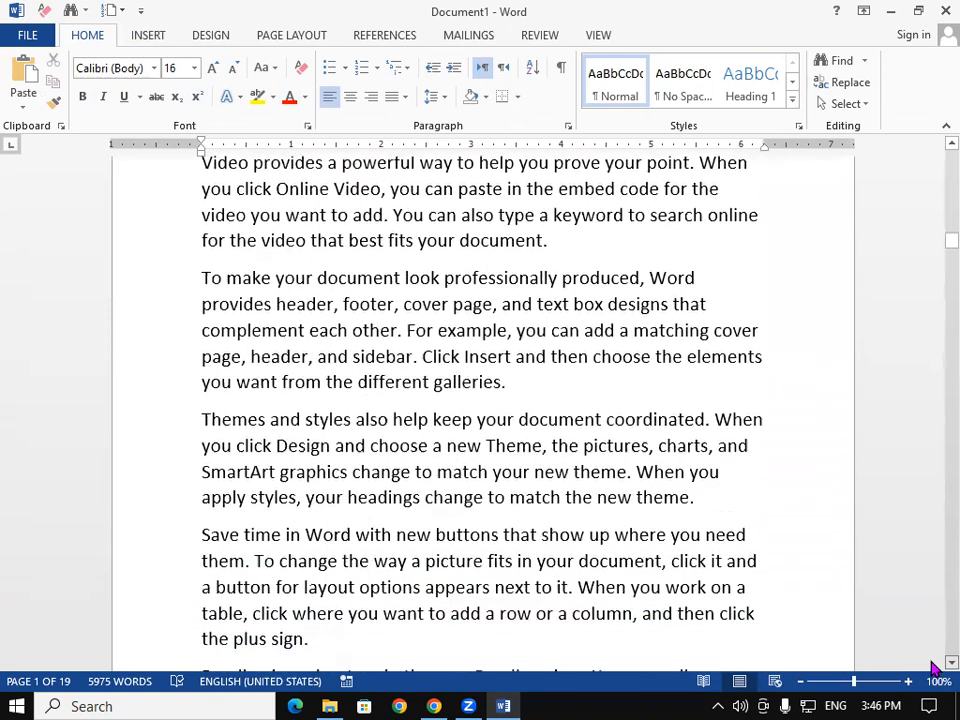
pyautogui.scroll(-7, 933, 675)
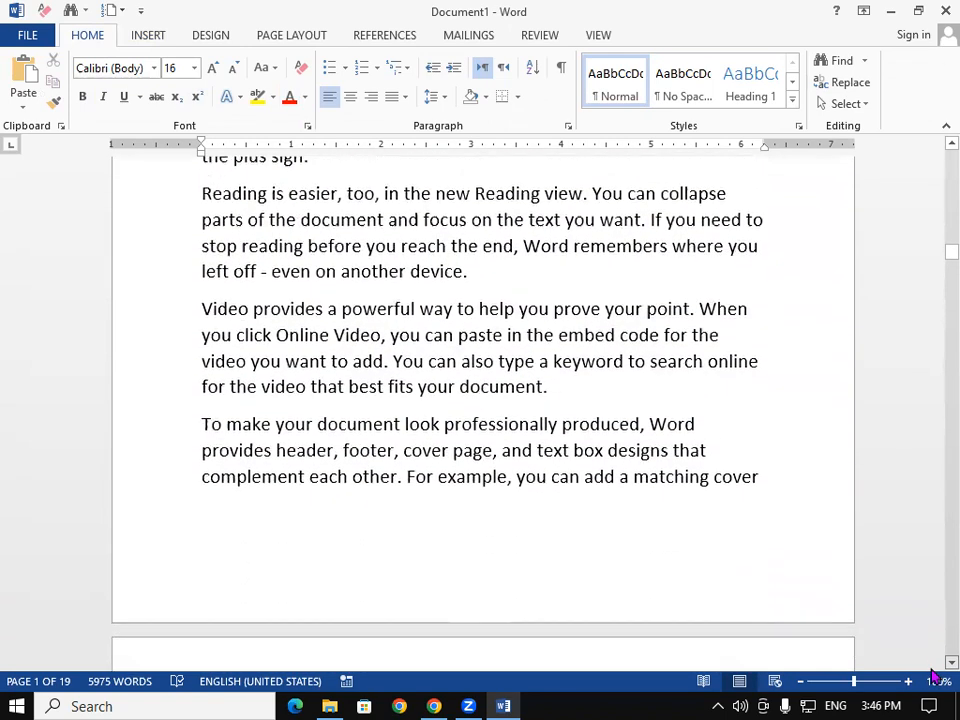
pyautogui.scroll(-7, 933, 675)
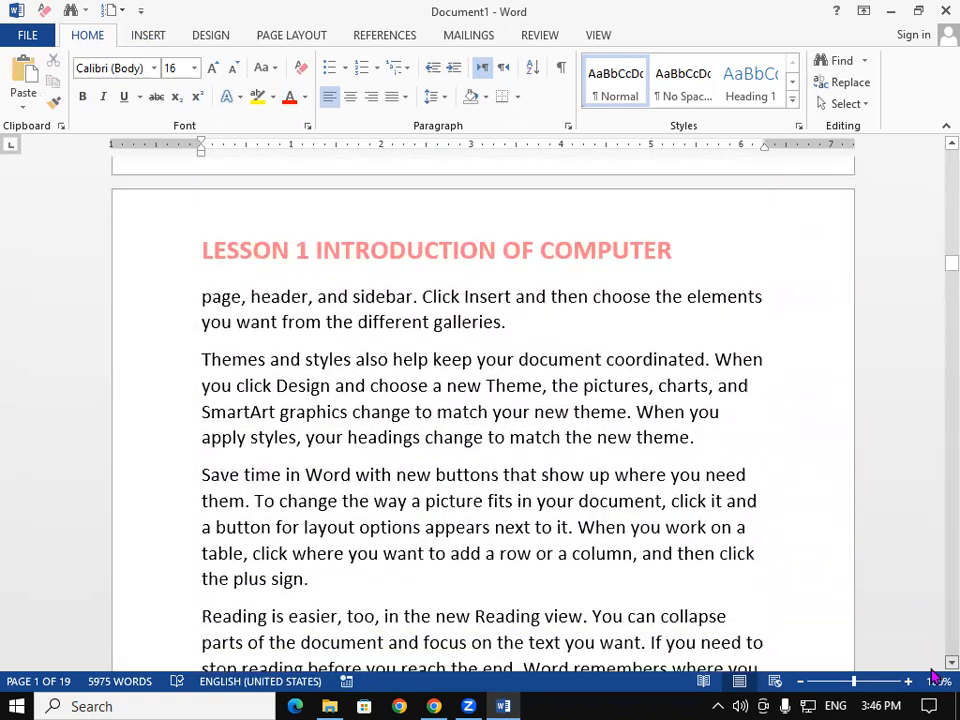
pyautogui.scroll(-4, 933, 675)
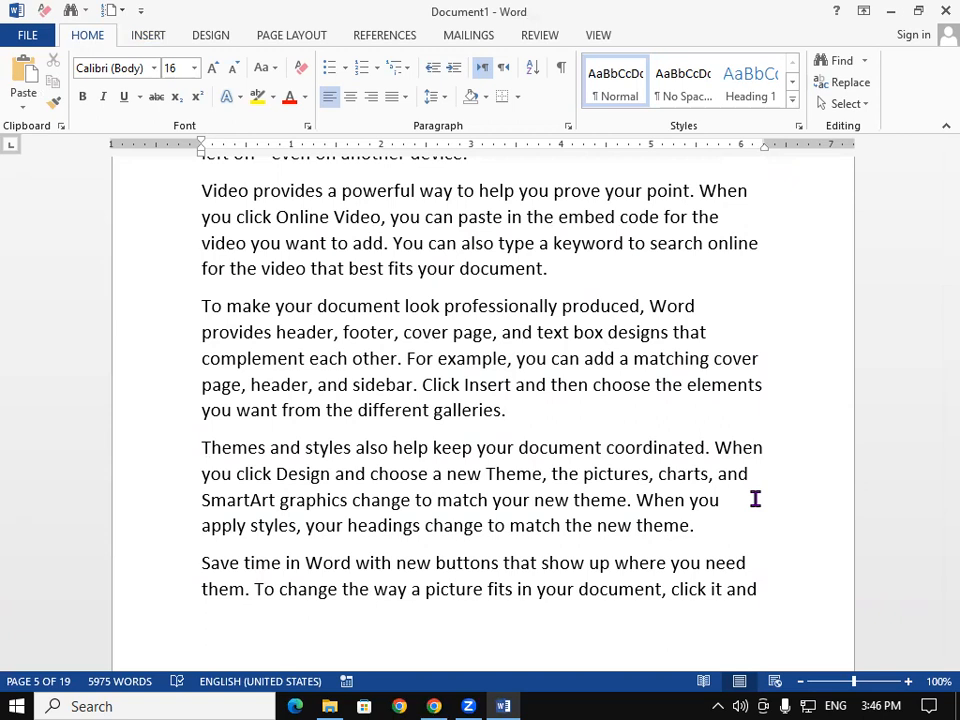
pyautogui.moveTo(932, 285); pyautogui.dragTo(936, 128)
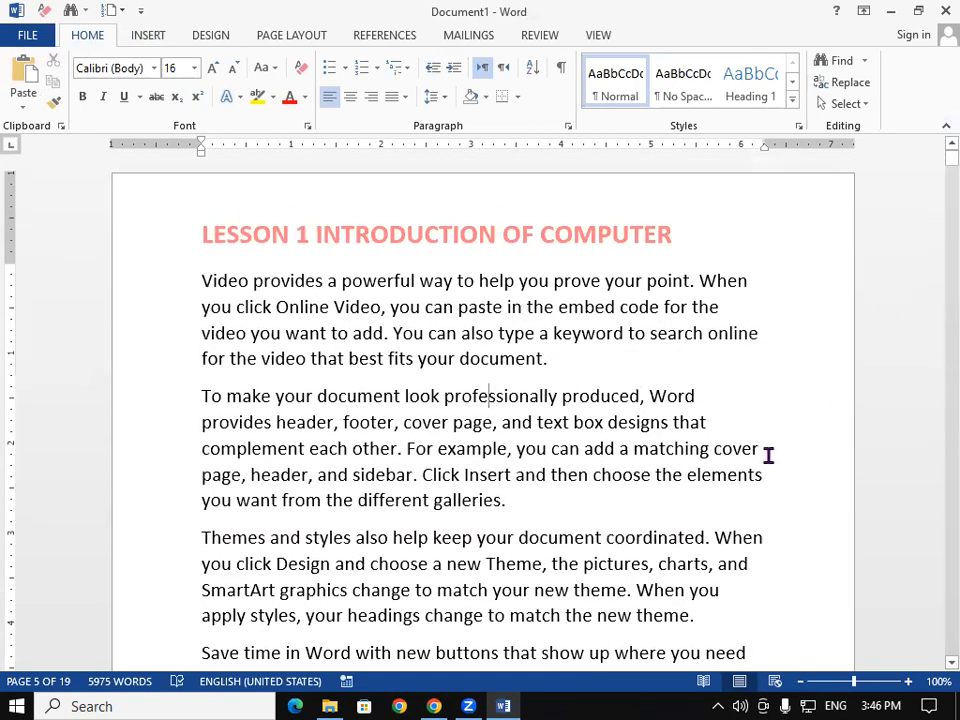
# Replace the header text on page 2 with LESSON 2 INTRODUCTION TO OPERATING SYSTEM and return to the document body
pyautogui.scroll(-1, 936, 664)
pyautogui.scroll(-8, 932, 664)
pyautogui.scroll(-4, 932, 664)
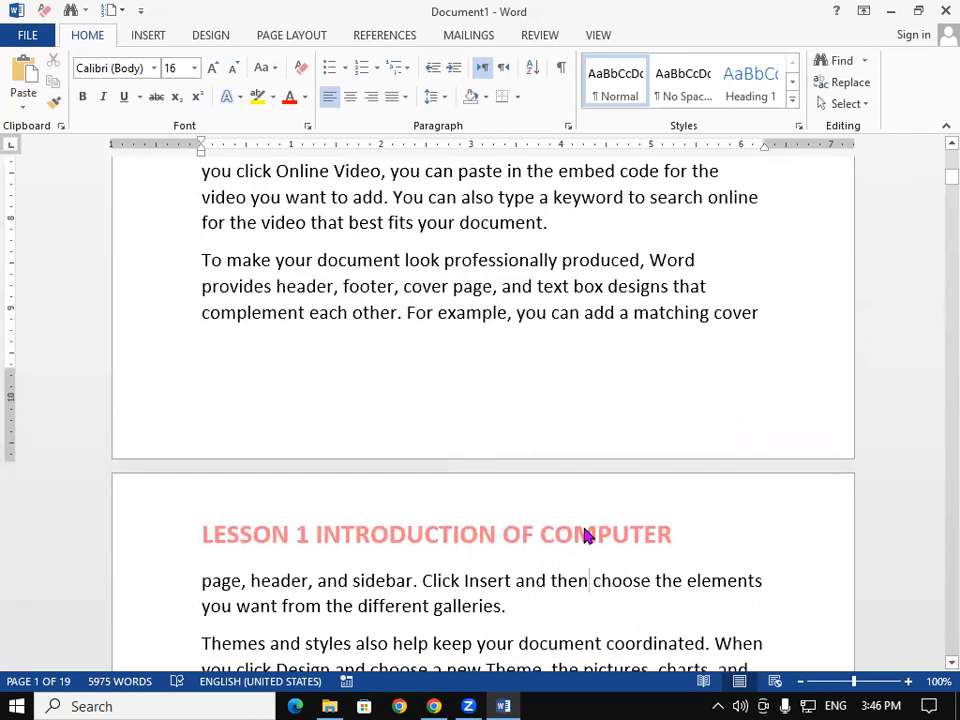
pyautogui.doubleClick(587, 535)
pyautogui.tripleClick(647, 537)
pyautogui.click(687, 533)
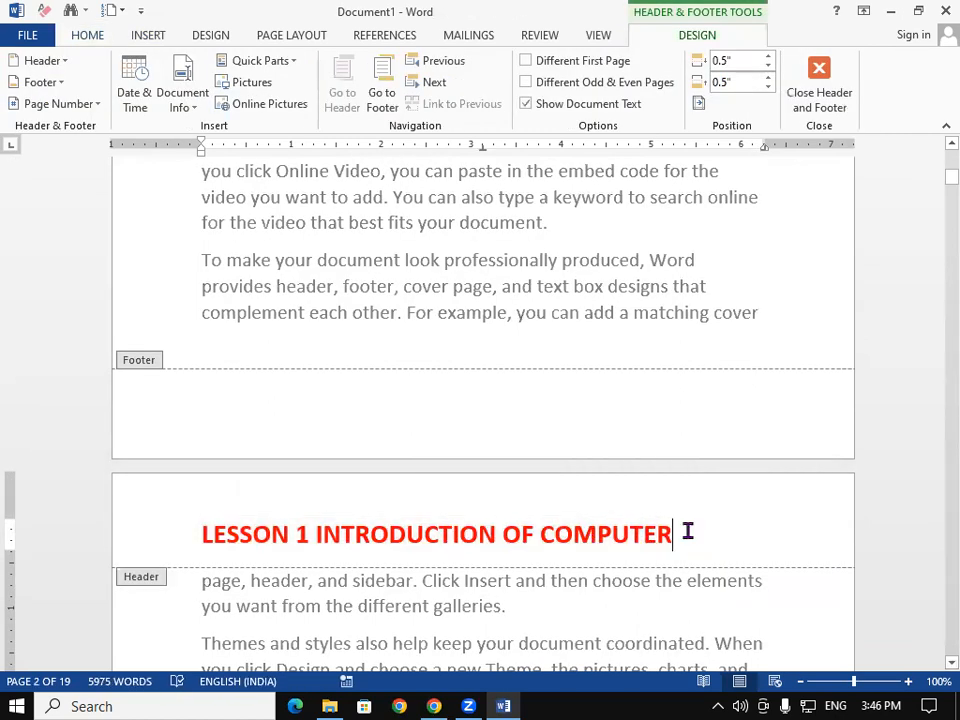
pyautogui.press('BackSpace')
pyautogui.press('BackSpace')
pyautogui.press('BackSpace')
pyautogui.press('BackSpace')
pyautogui.press('BackSpace')
pyautogui.press('BackSpace')
pyautogui.press('BackSpace')
pyautogui.press('BackSpace')
pyautogui.press('BackSpace')
pyautogui.press('BackSpace')
pyautogui.press('BackSpace')
pyautogui.press('BackSpace')
pyautogui.press('BackSpace')
pyautogui.press('BackSpace')
pyautogui.press('BackSpace')
pyautogui.press('BackSpace')
pyautogui.press('BackSpace')
pyautogui.press('BackSpace')
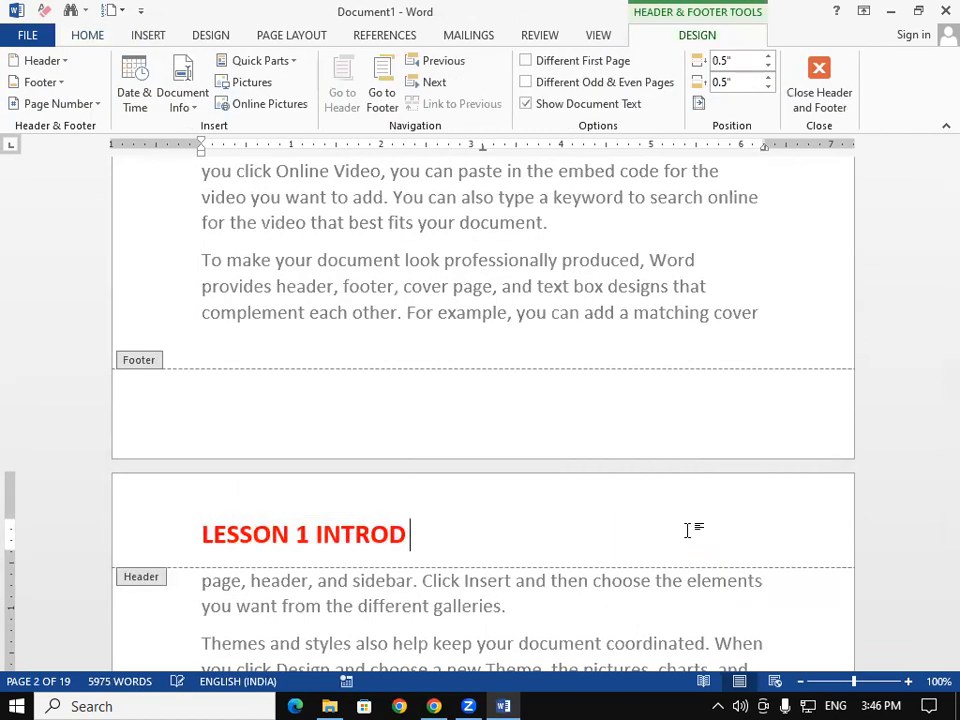
pyautogui.press('BackSpace')
pyautogui.press('BackSpace')
pyautogui.press('BackSpace')
pyautogui.press('BackSpace')
pyautogui.press('BackSpace')
pyautogui.press('BackSpace')
pyautogui.press('BackSpace')
pyautogui.press('BackSpace')
pyautogui.press('BackSpace')
pyautogui.press('BackSpace')
pyautogui.press('BackSpace')
pyautogui.press('BackSpace')
pyautogui.press('BackSpace')
pyautogui.press('BackSpace')
pyautogui.press('BackSpace')
pyautogui.write('LESSON 2 ')
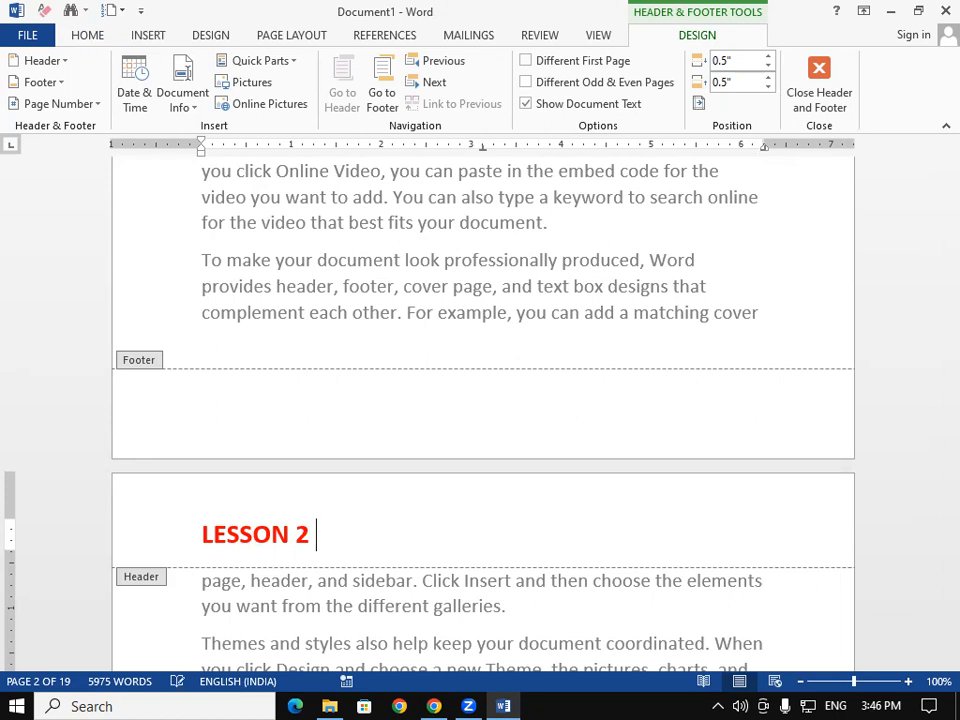
pyautogui.write('INTRODUCTION ')
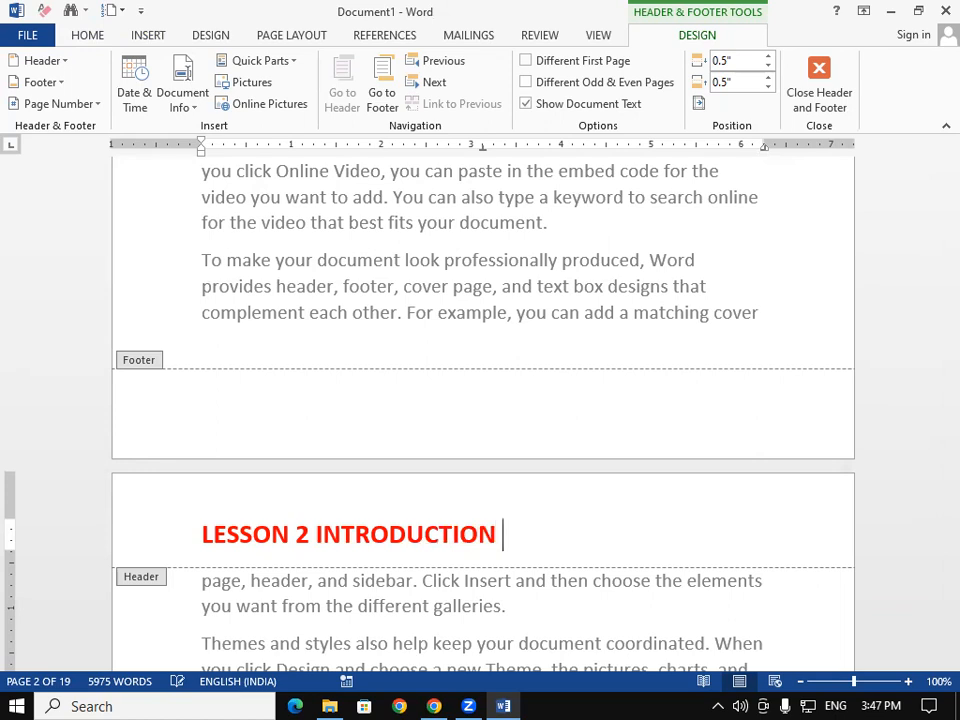
pyautogui.write('TO OPERATING SYSTEM')
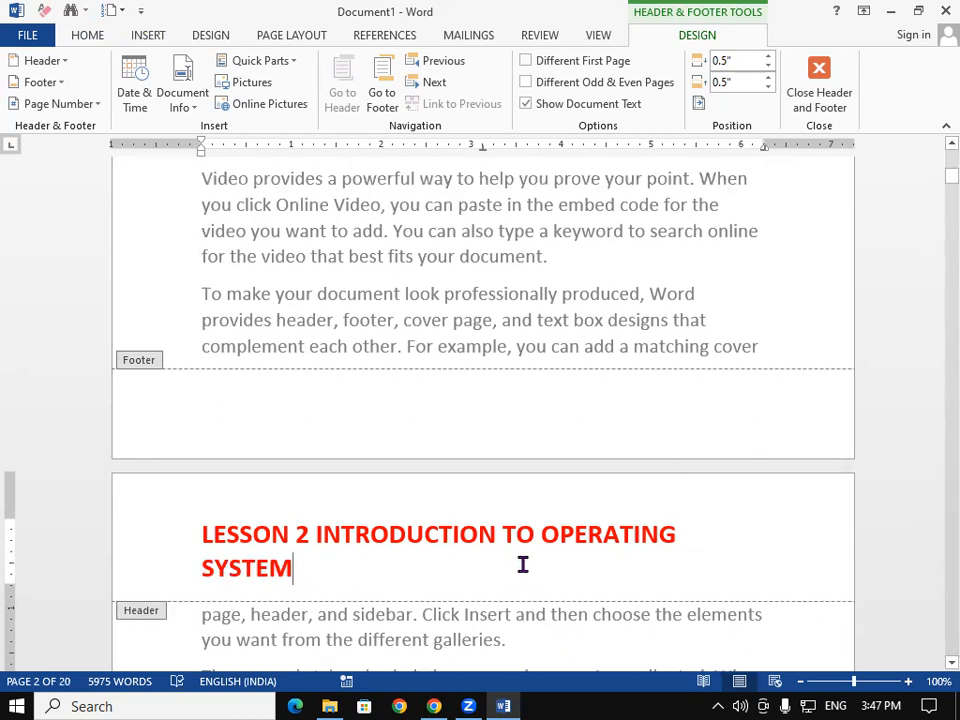
pyautogui.doubleClick(563, 297)
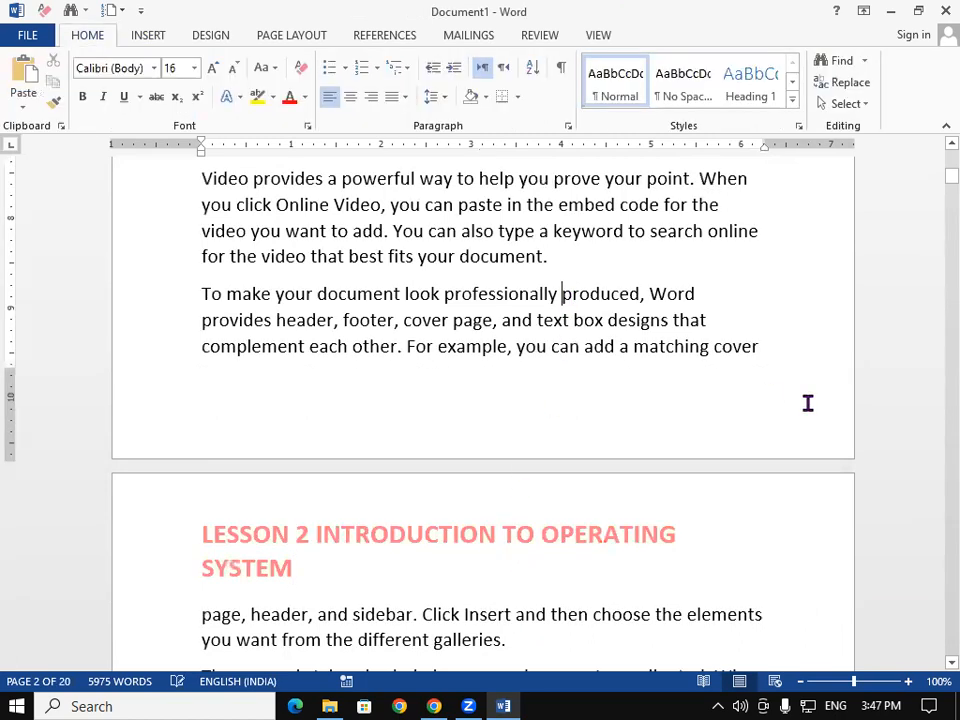
# Check the header on page 1 and undo the LESSON 2 header text change
pyautogui.moveTo(935, 186); pyautogui.dragTo(933, 150)
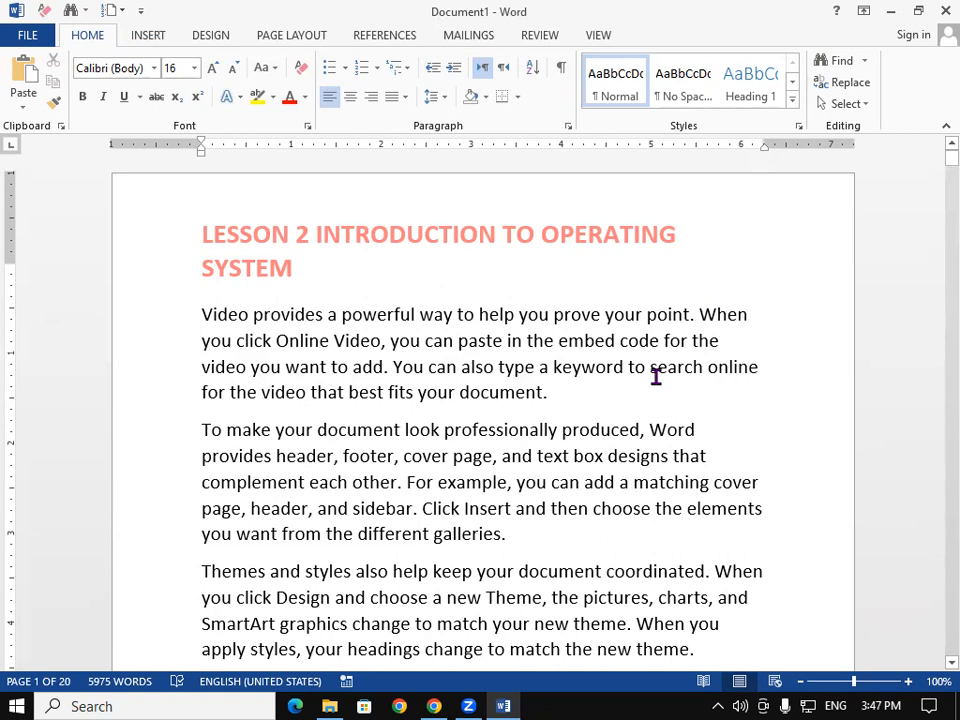
pyautogui.scroll(-5, 656, 376)
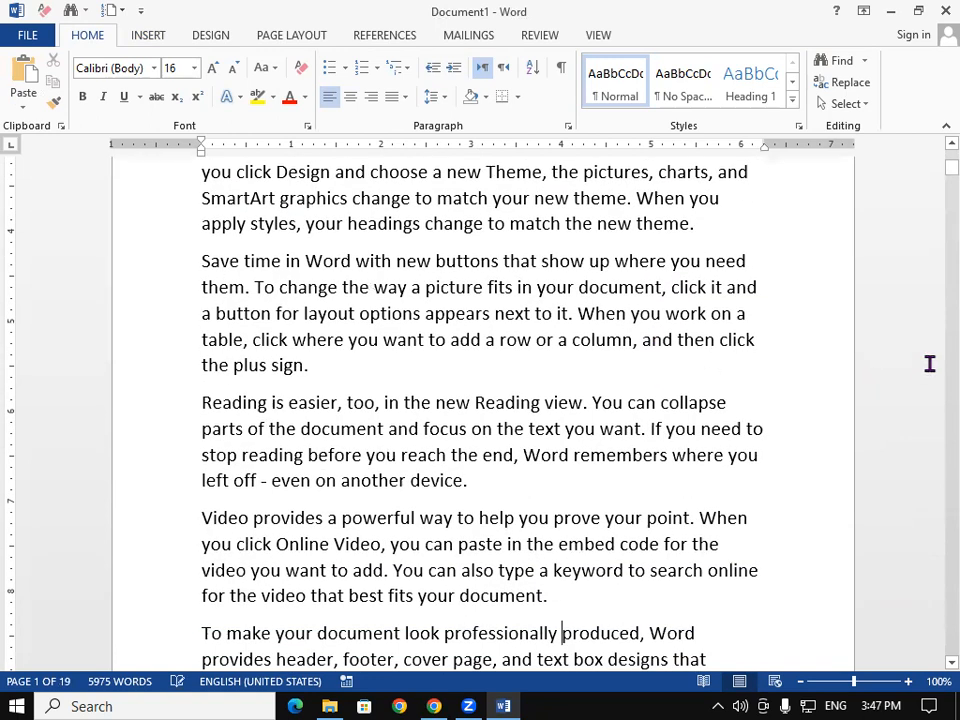
pyautogui.moveTo(940, 175); pyautogui.dragTo(933, 146)
pyautogui.scroll(-5, 933, 146)
pyautogui.scroll(5, 935, 156)
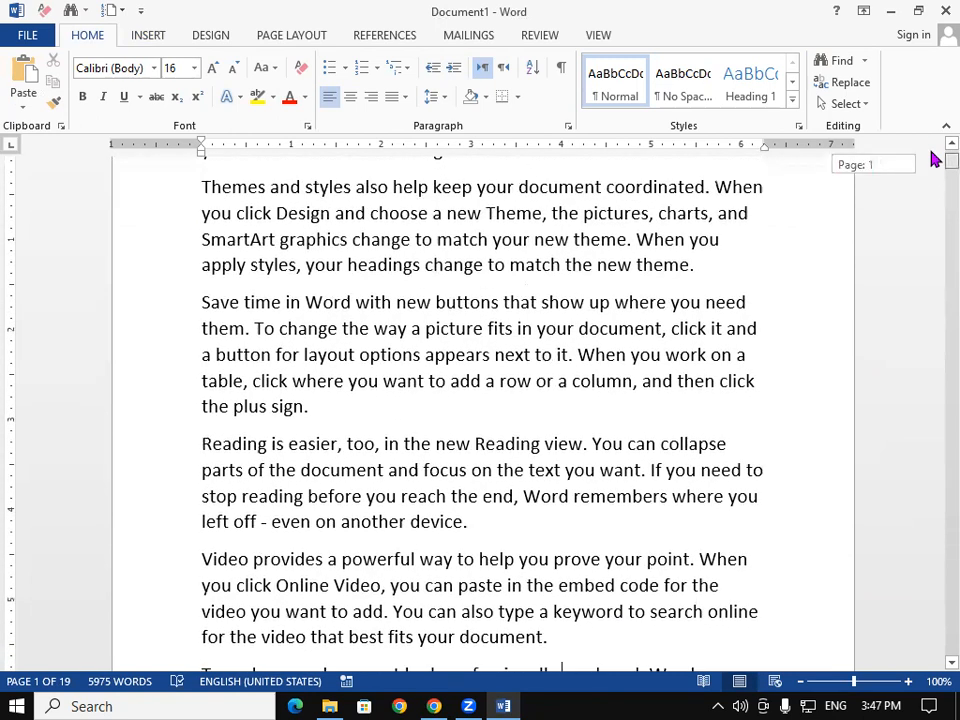
pyautogui.scroll(-5, 193, 392)
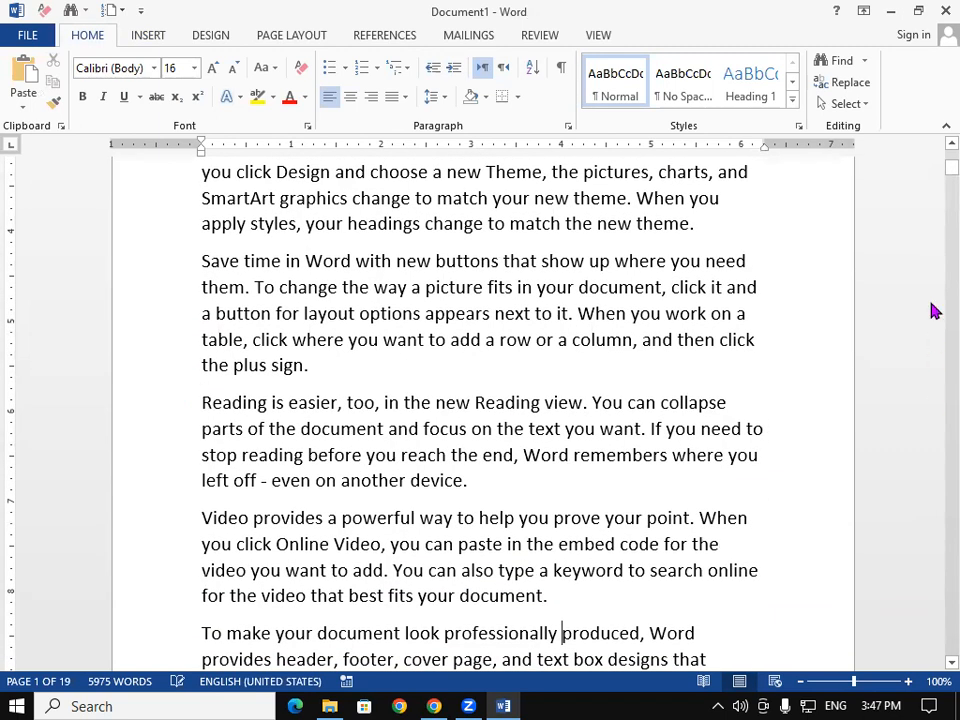
pyautogui.moveTo(934, 178); pyautogui.dragTo(933, 146)
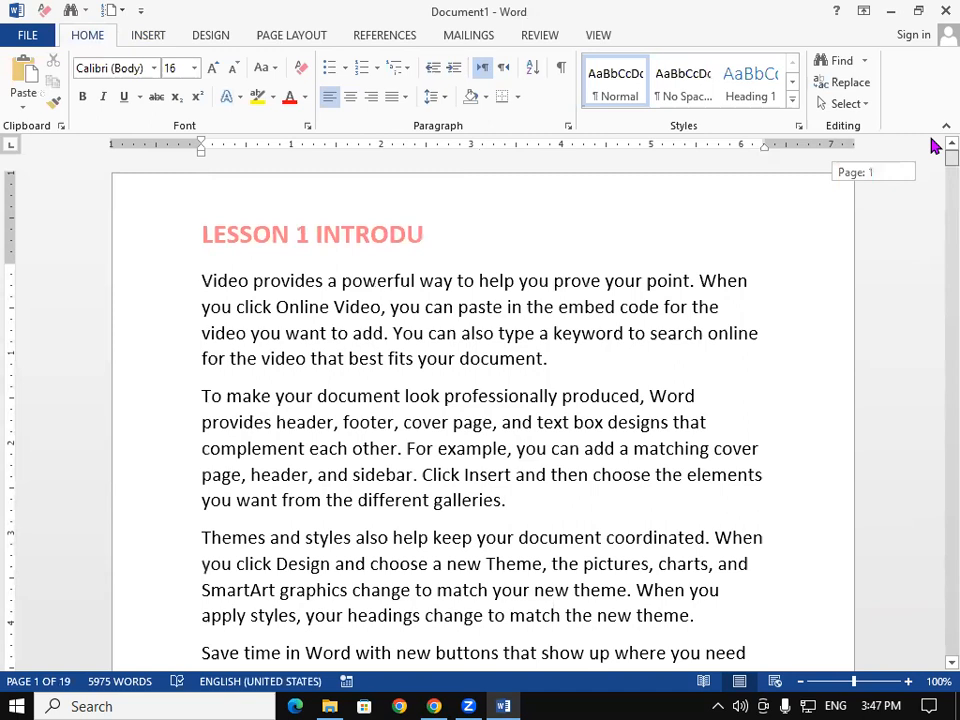
# Complete the page 1 header text to read LESSON 1 INTRODUCTION OF COMPUTER and return to the document body
pyautogui.doubleClick(420, 236)
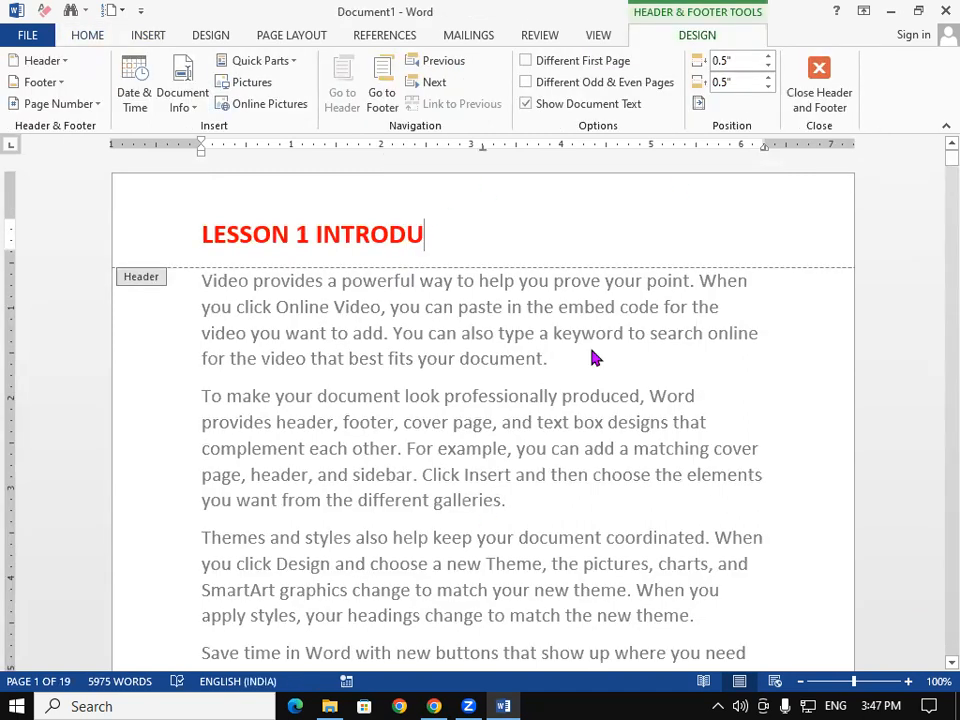
pyautogui.write('CTION OF COMPUTER')
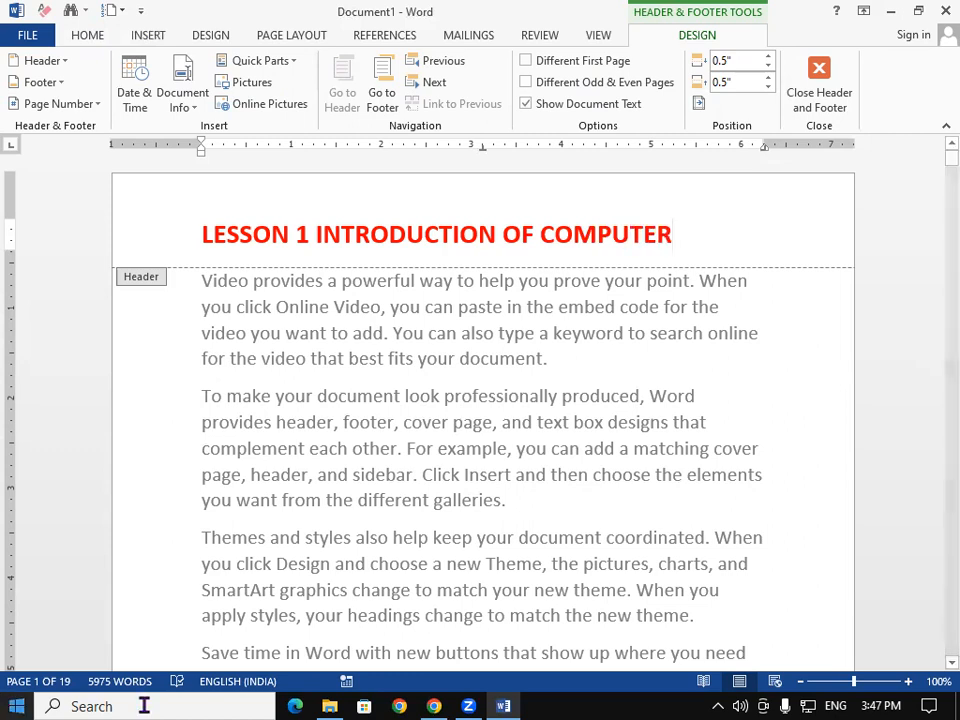
pyautogui.doubleClick(618, 508)
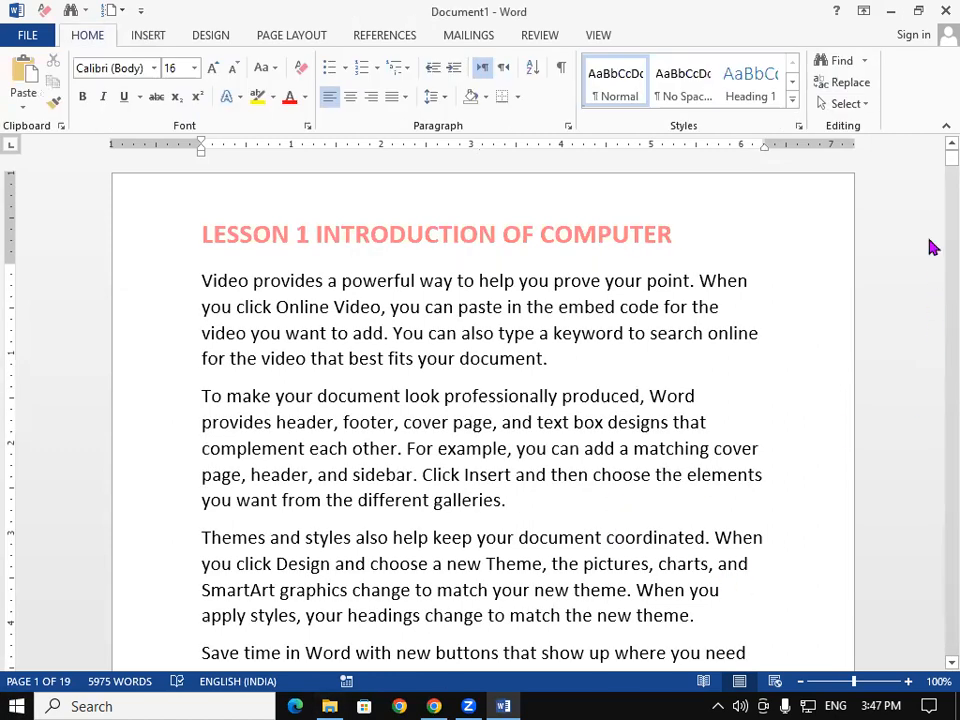
pyautogui.scroll(-3, 933, 676)
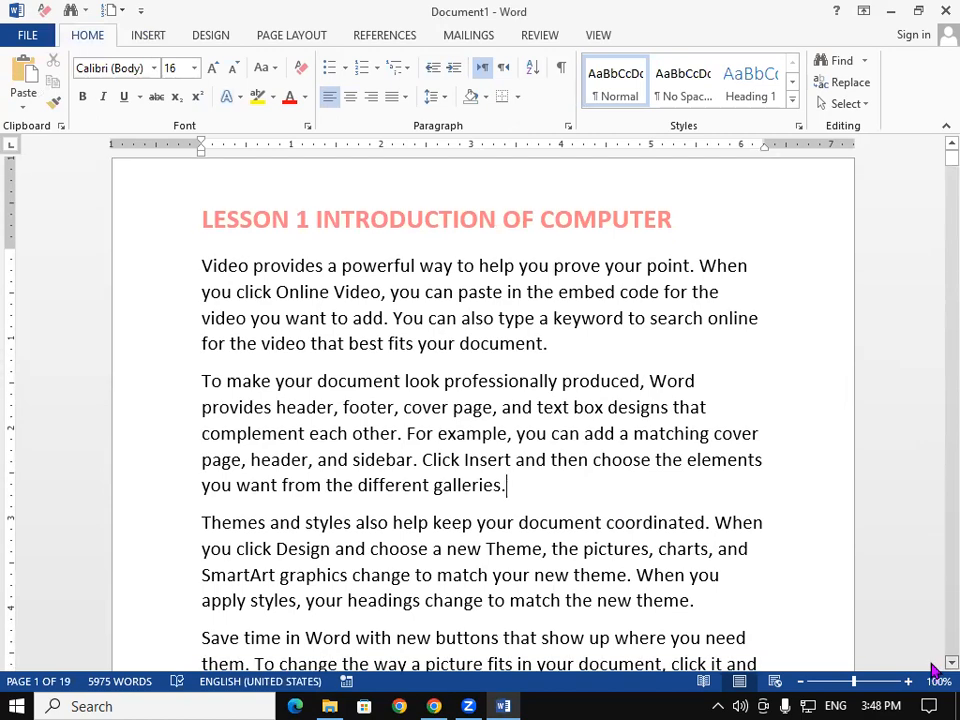
# Insert a Next Page section break after the last line of page 1
pyautogui.scroll(-7, 933, 670)
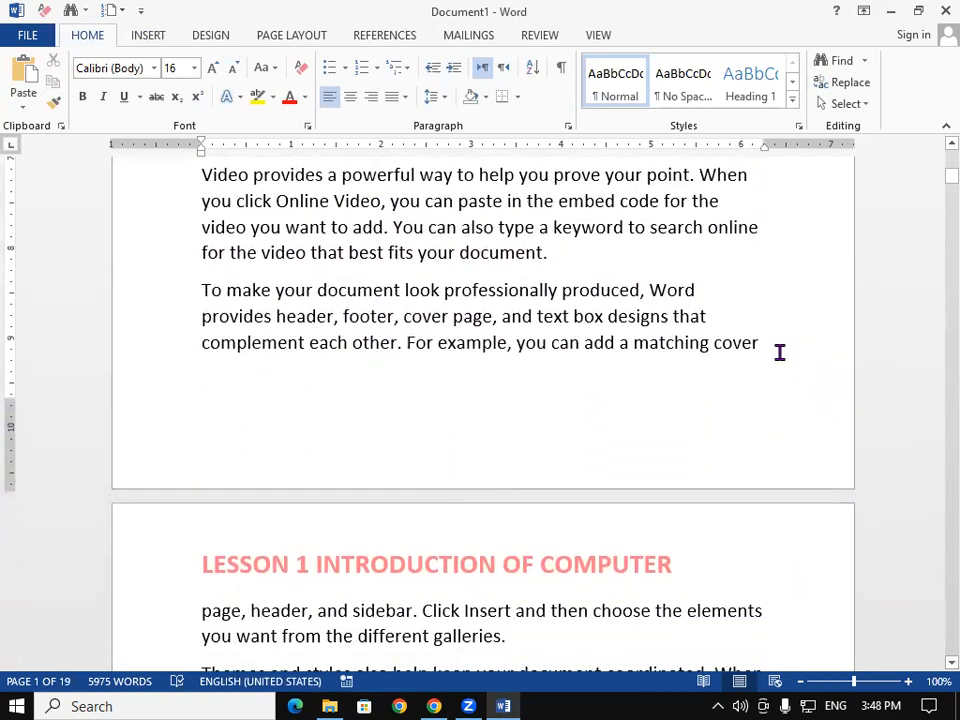
pyautogui.click(780, 351)
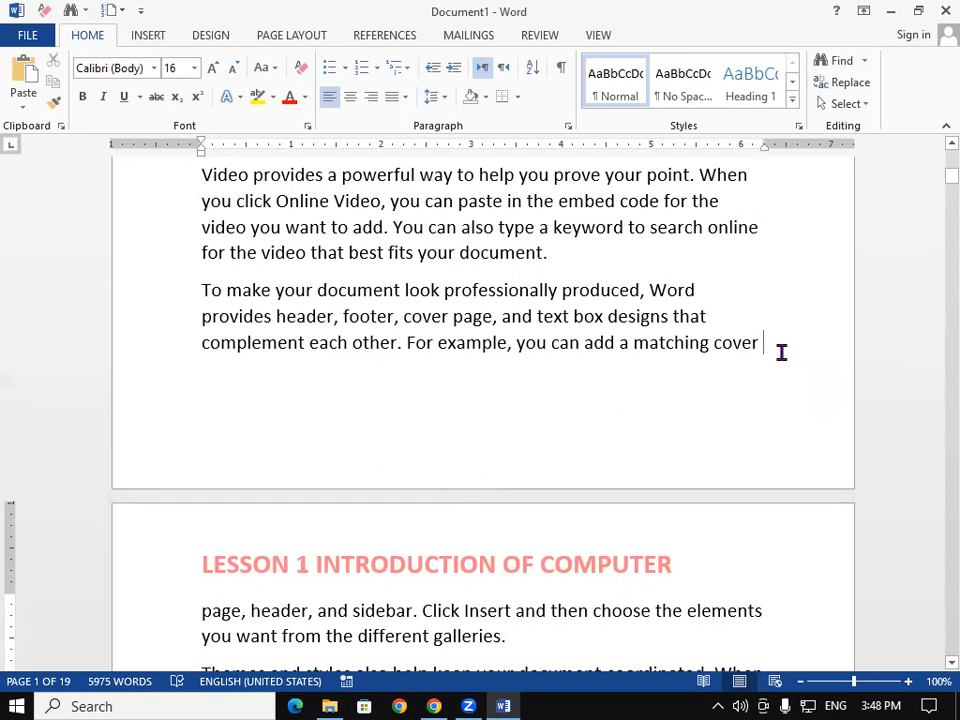
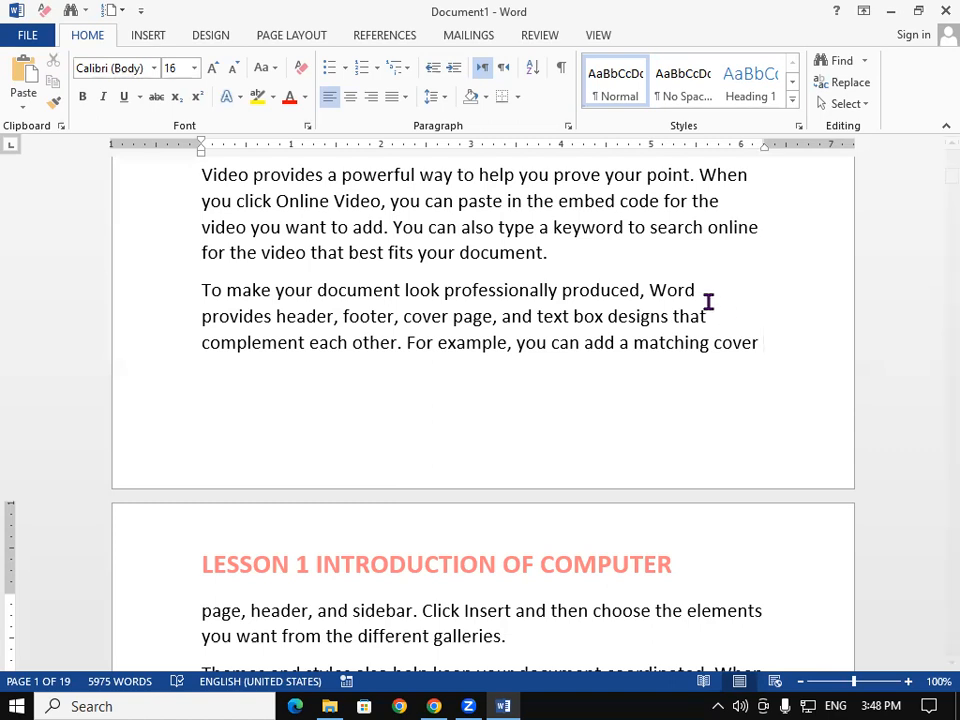
pyautogui.click(308, 40)
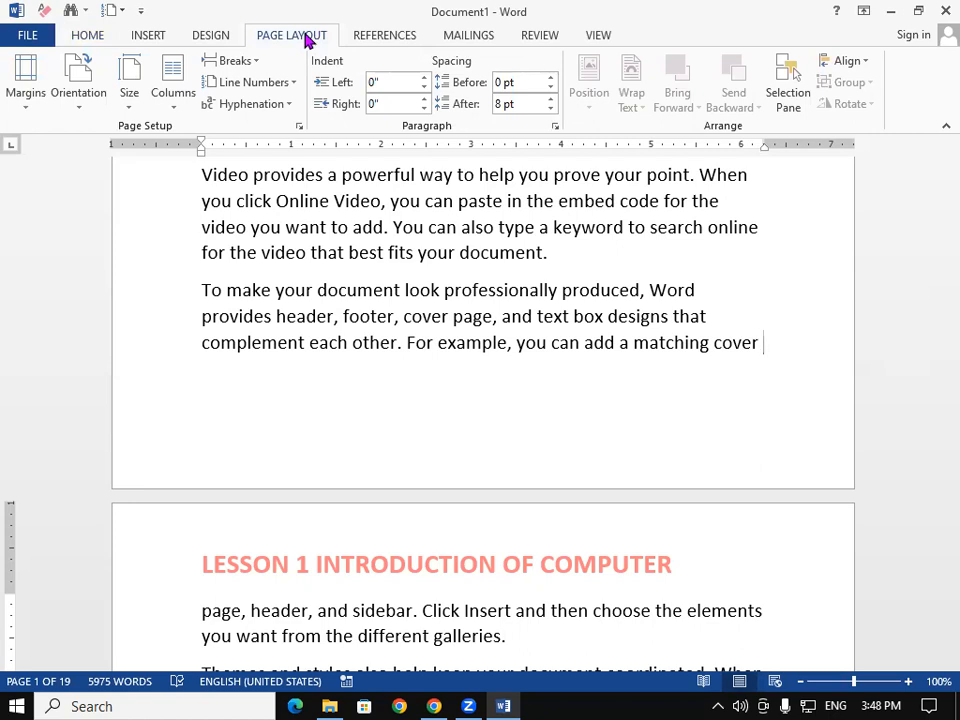
pyautogui.click(238, 64)
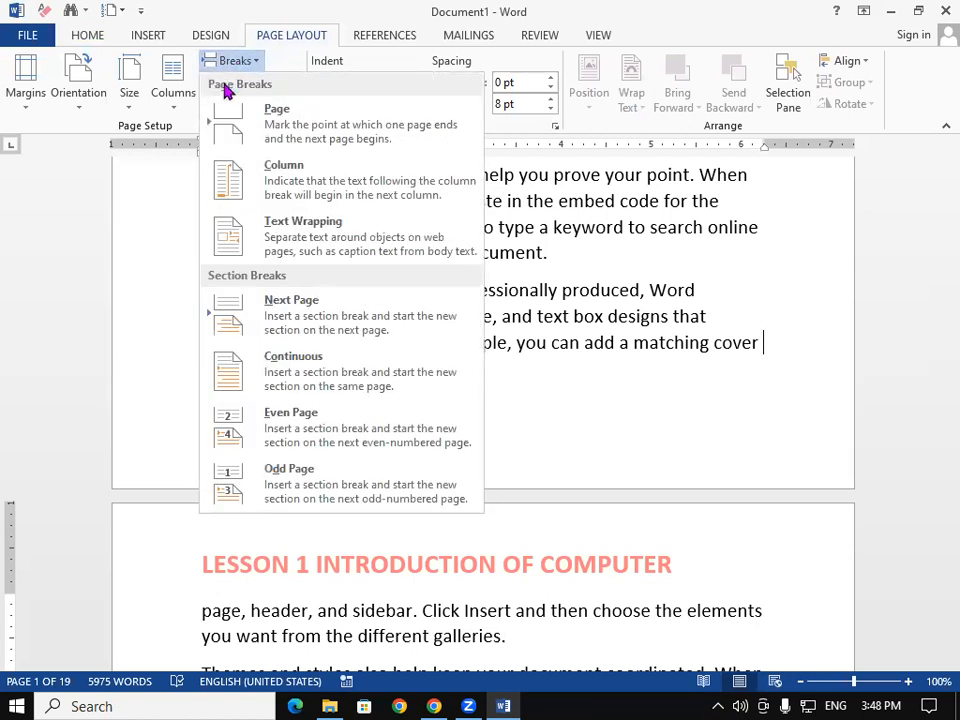
pyautogui.click(318, 335)
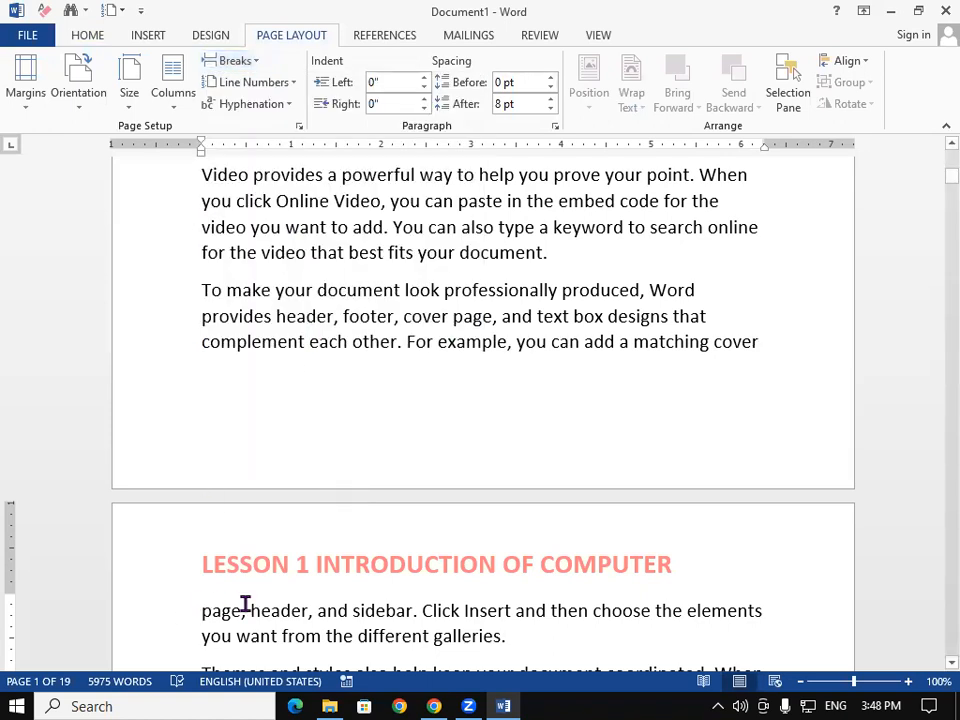
# Unlink the page 2 header from the previous section, change it to LESSON 1 INTRODUCTION TO OS, and return to the document body
pyautogui.doubleClick(297, 561)
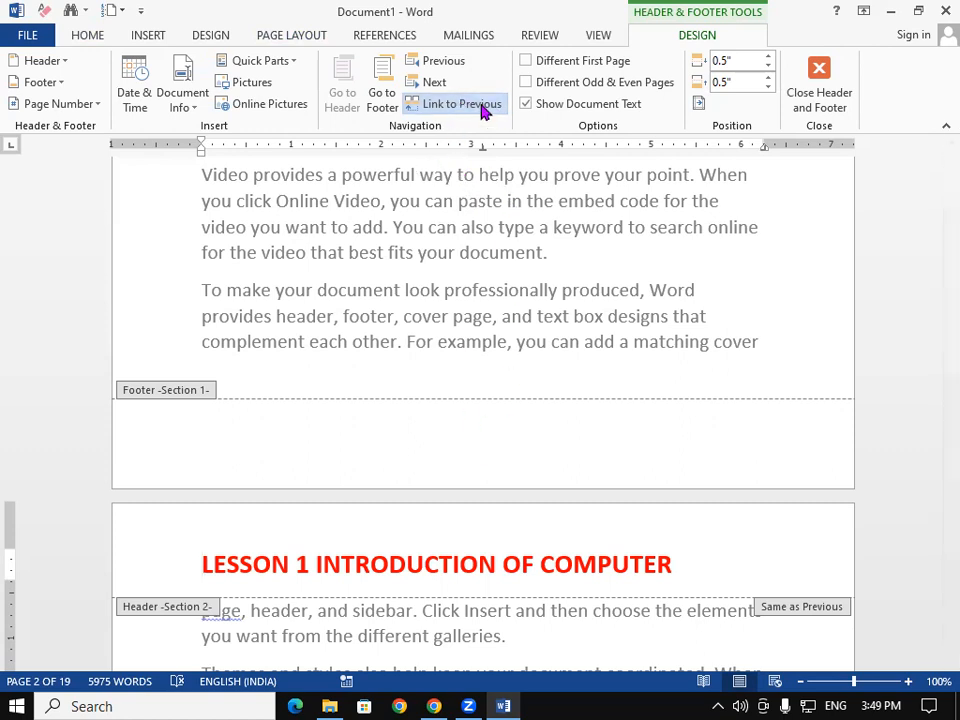
pyautogui.scroll(-3, 546, 527)
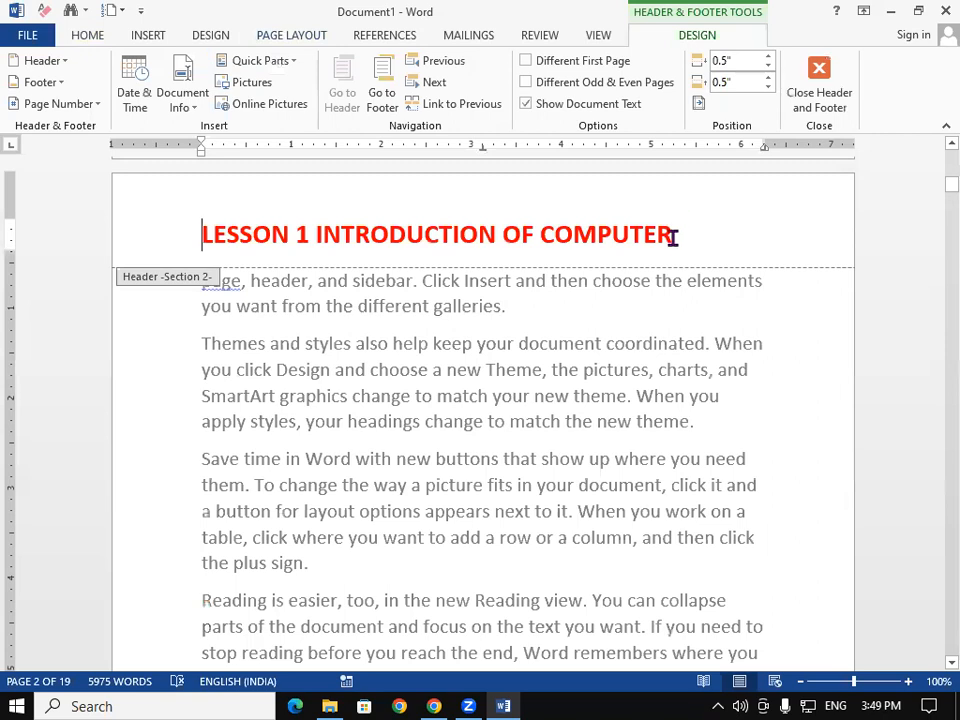
pyautogui.press('BackSpace')
pyautogui.press('BackSpace')
pyautogui.press('BackSpace')
pyautogui.press('BackSpace')
pyautogui.press('BackSpace')
pyautogui.press('BackSpace')
pyautogui.press('BackSpace')
pyautogui.press('BackSpace')
pyautogui.press('BackSpace')
pyautogui.press('BackSpace')
pyautogui.press('BackSpace')
pyautogui.press('BackSpace')
pyautogui.press('BackSpace')
pyautogui.press('BackSpace')
pyautogui.press('BackSpace')
pyautogui.press('BackSpace')
pyautogui.press('BackSpace')
pyautogui.press('BackSpace')
pyautogui.press('BackSpace')
pyautogui.press('BackSpace')
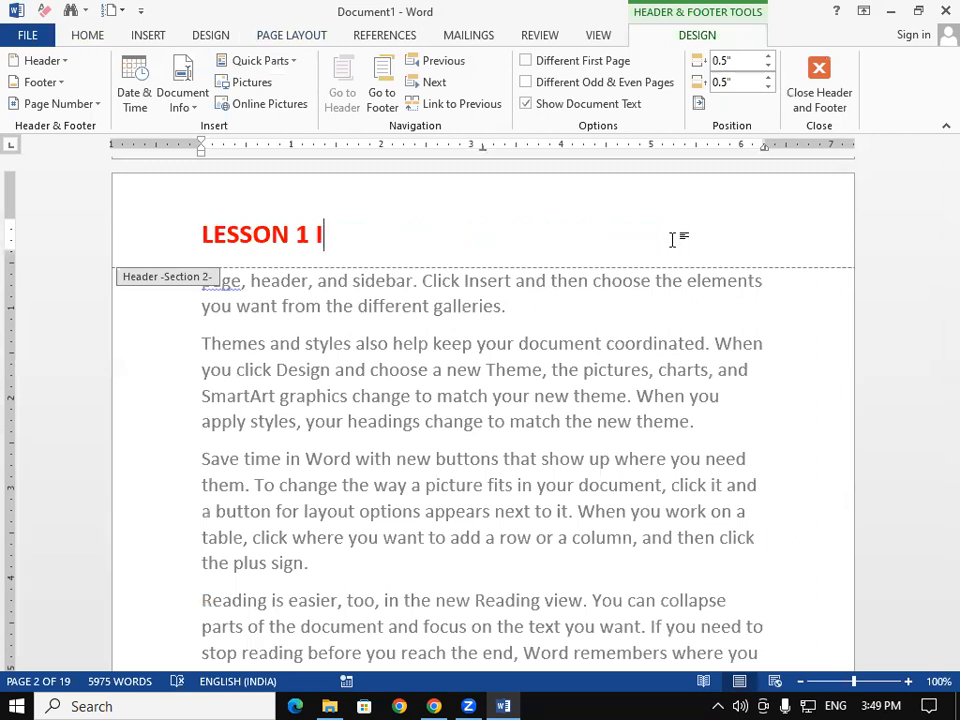
pyautogui.write('NTROD')
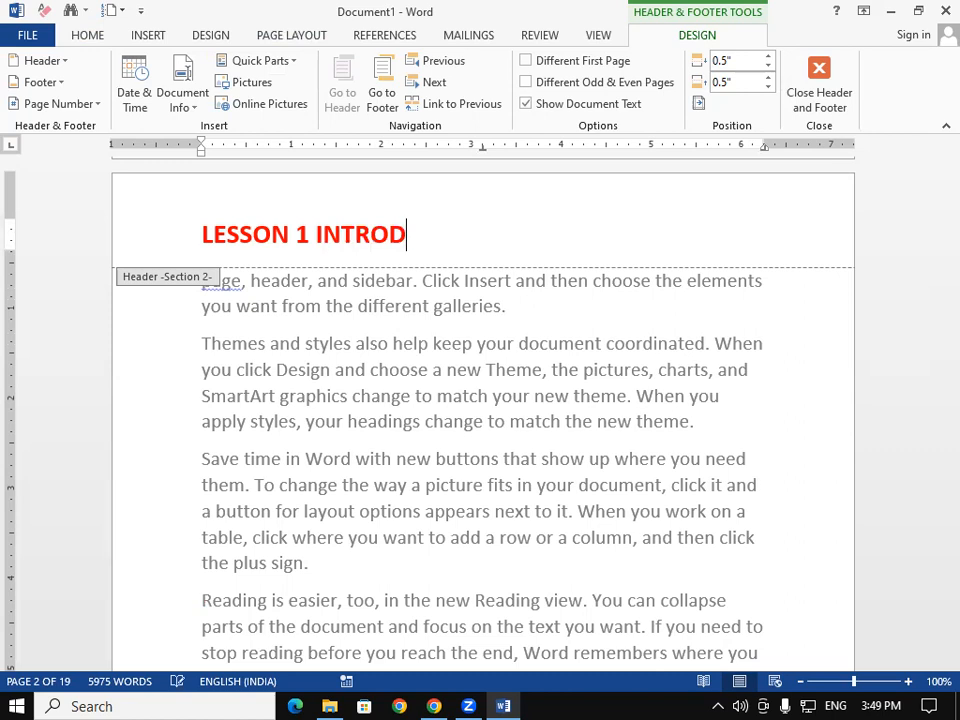
pyautogui.write('UCTION OF')
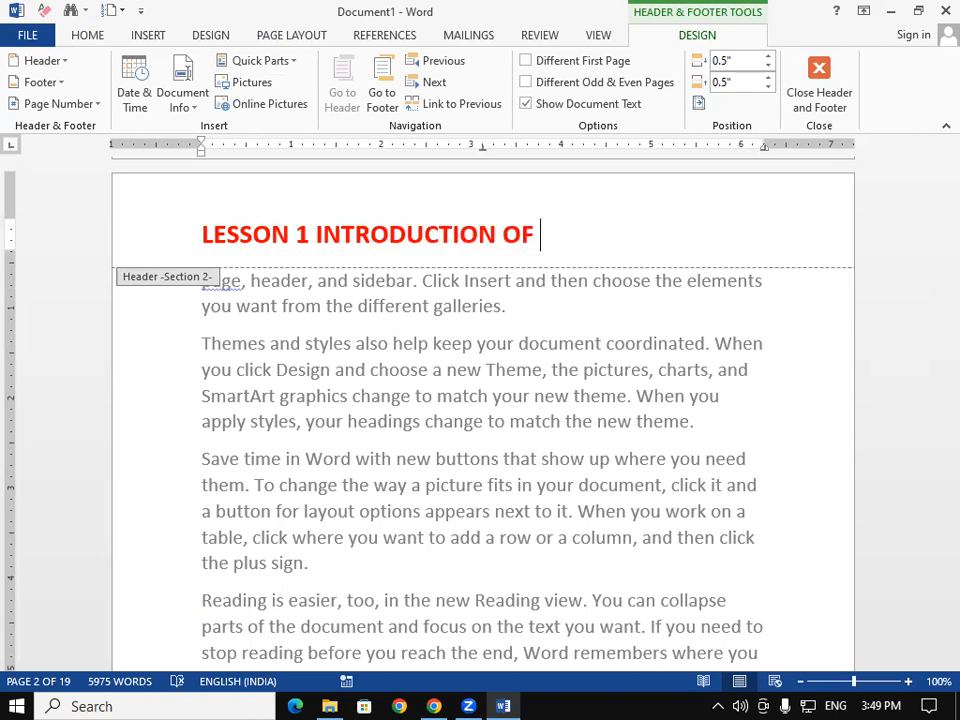
pyautogui.press('BackSpace')
pyautogui.press('BackSpace')
pyautogui.press('BackSpace')
pyautogui.write('TO O')
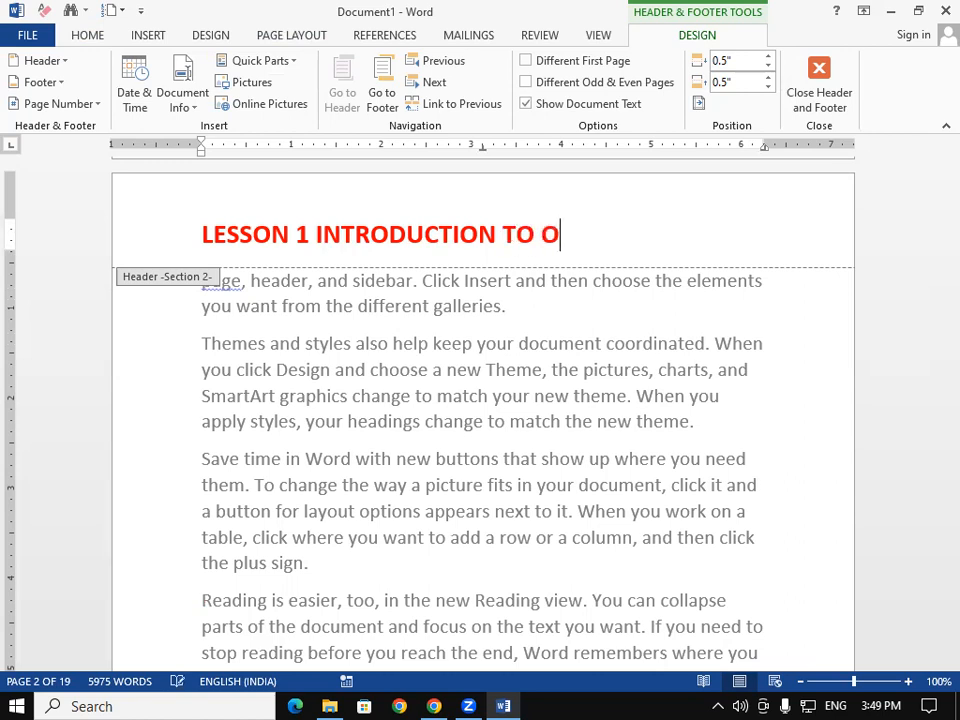
pyautogui.write('S')
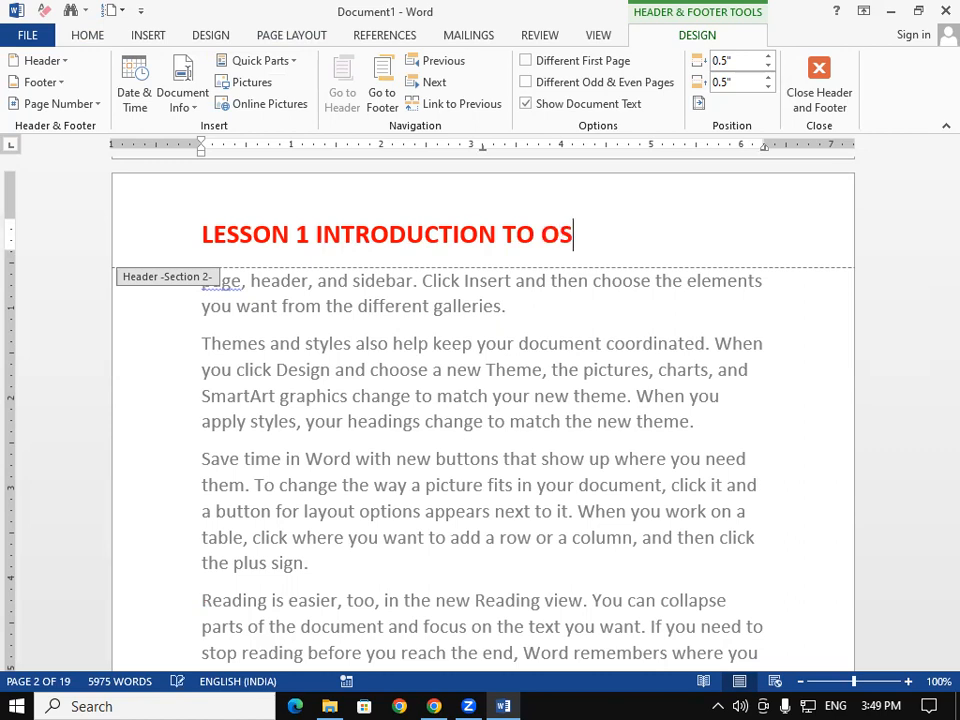
pyautogui.doubleClick(594, 530)
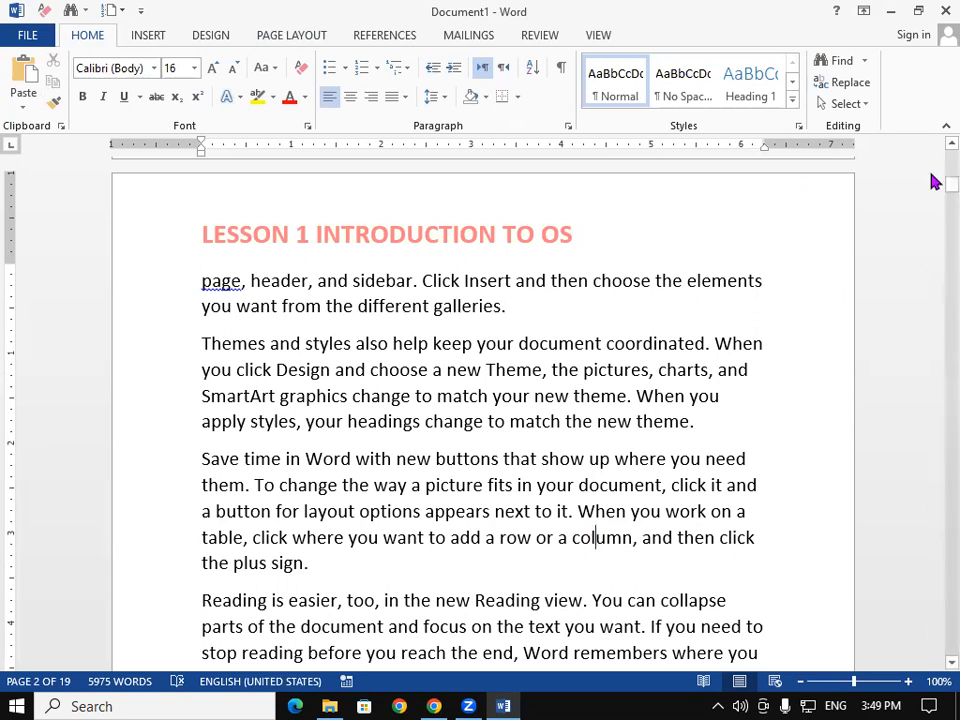
# Check the header on page 1 and insert a Next Page section break after the last line of page 2
pyautogui.moveTo(936, 186); pyautogui.dragTo(931, 147)
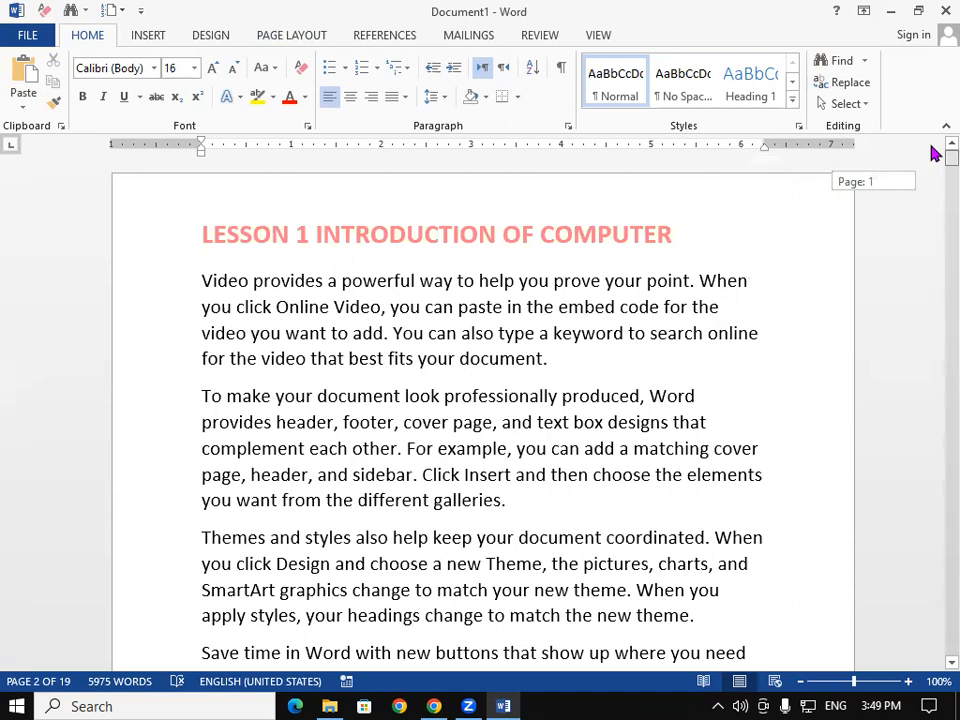
pyautogui.moveTo(932, 153); pyautogui.dragTo(931, 186)
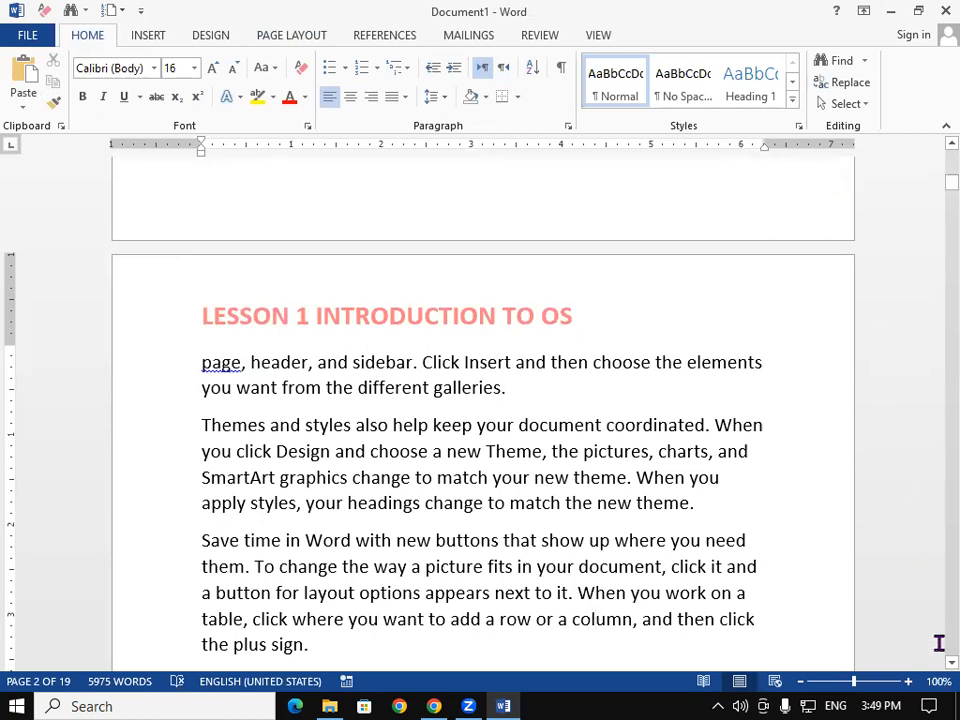
pyautogui.scroll(-5, 931, 668)
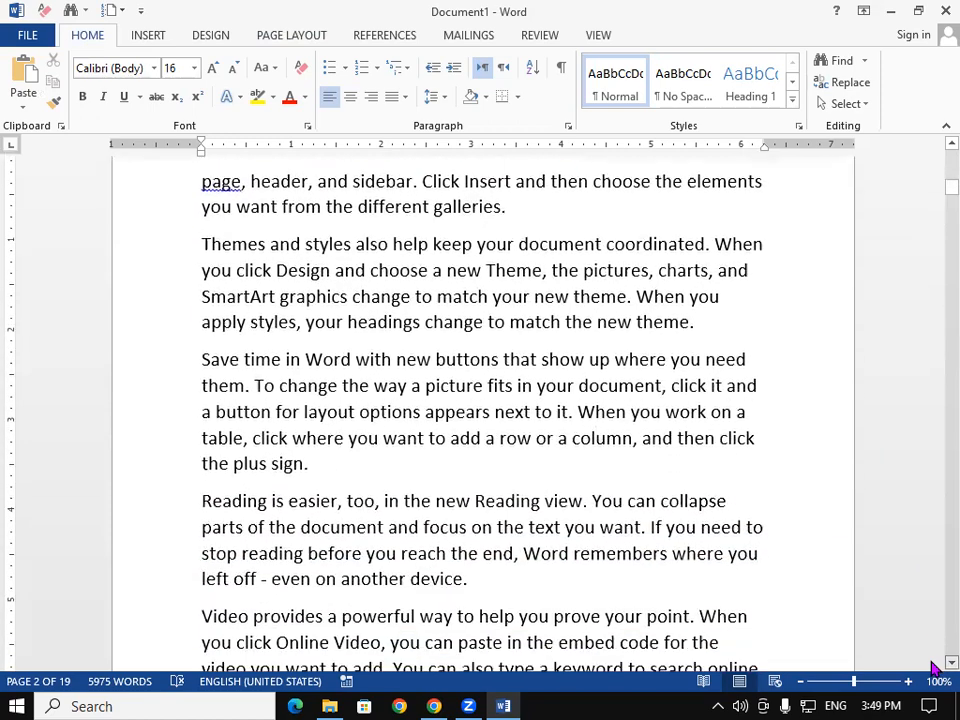
pyautogui.scroll(-8, 931, 668)
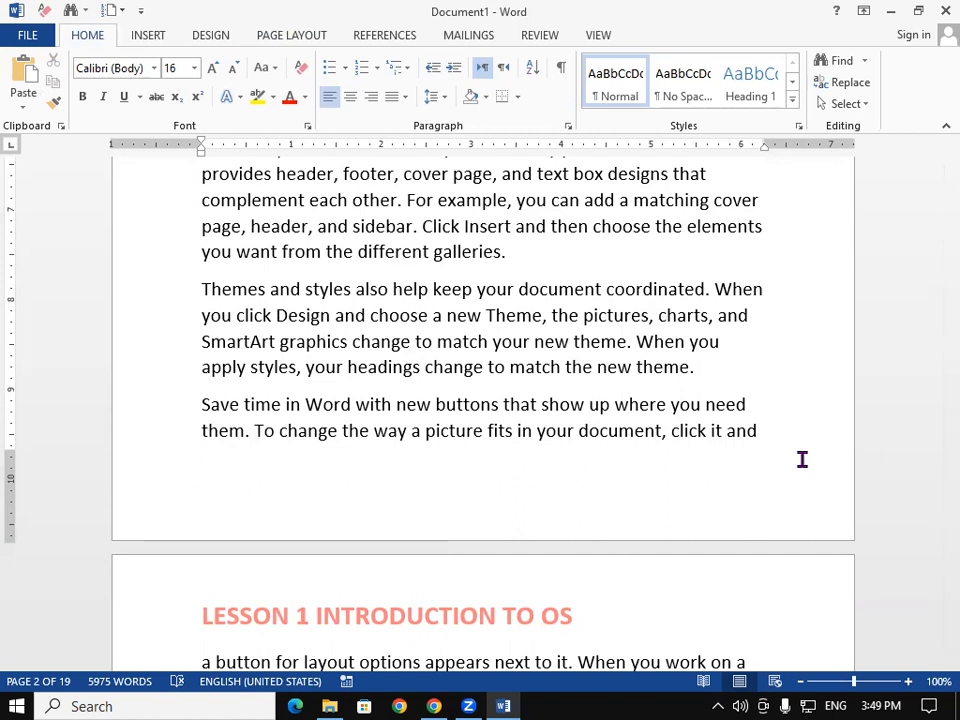
pyautogui.click(764, 430)
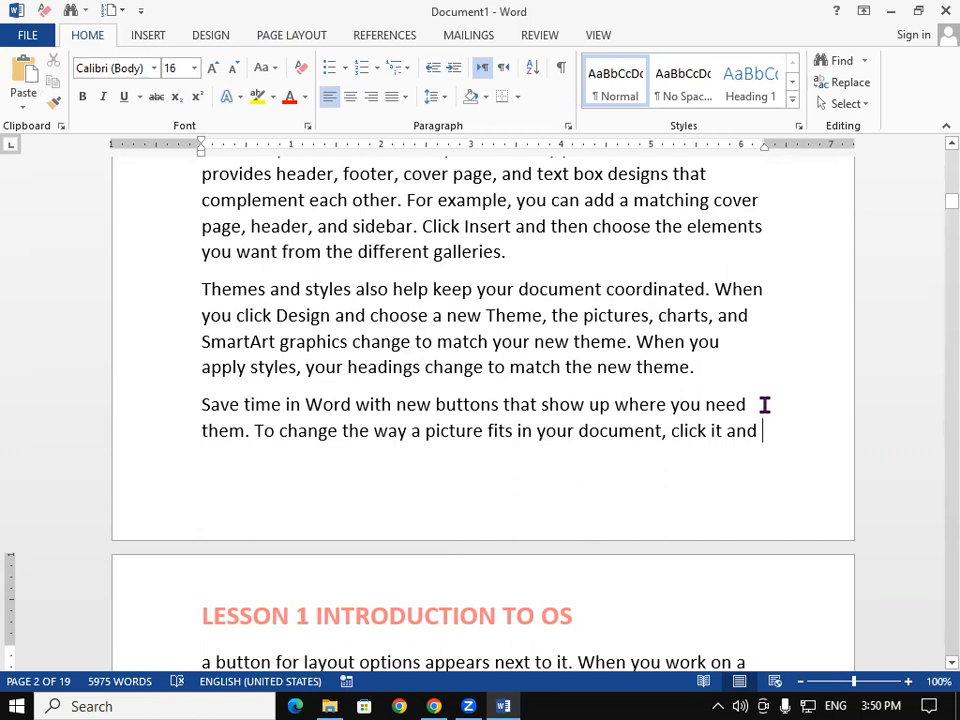
pyautogui.click(294, 44)
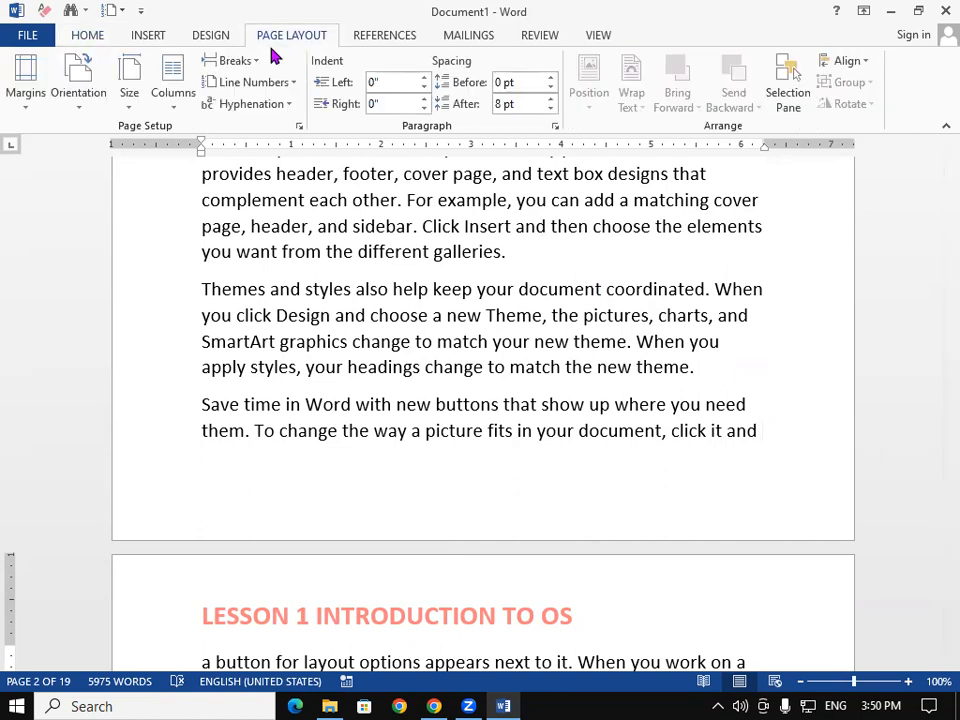
pyautogui.click(230, 64)
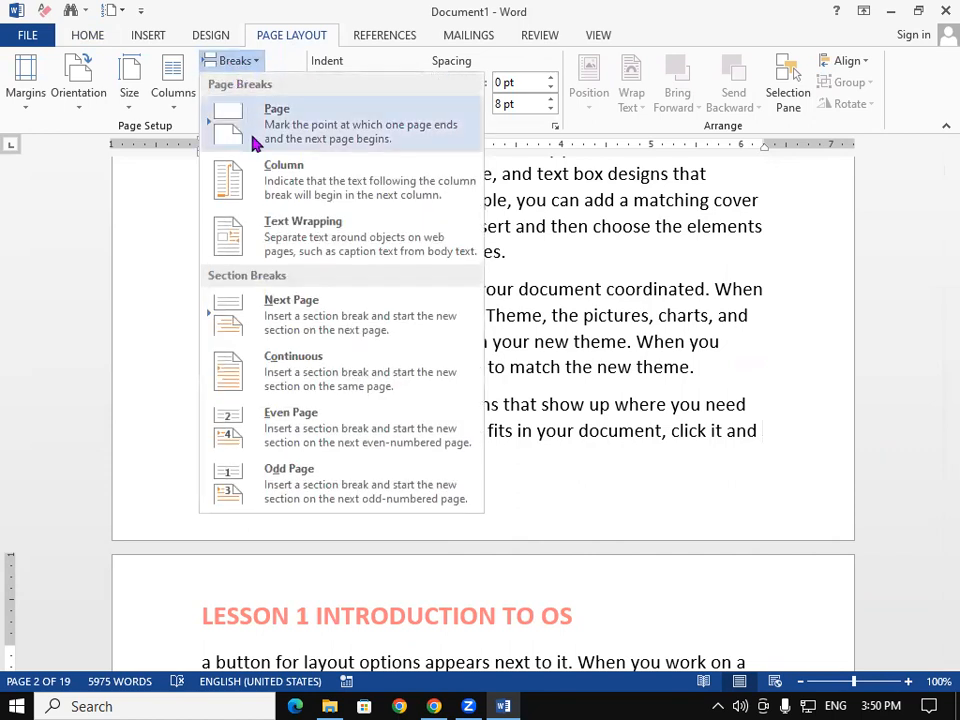
pyautogui.click(315, 333)
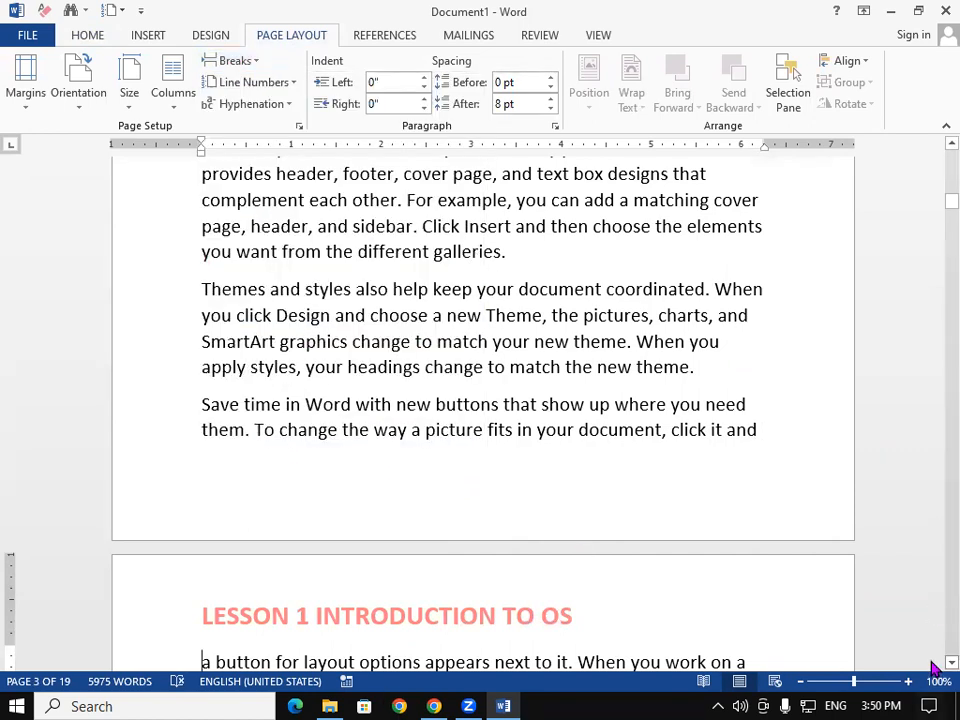
# Unlink the page 3 header from the previous section, change it to LESSON 1 INTRODUCTION TO MEMORY, and return to the document body
pyautogui.scroll(-2, 934, 660)
pyautogui.scroll(-5, 934, 660)
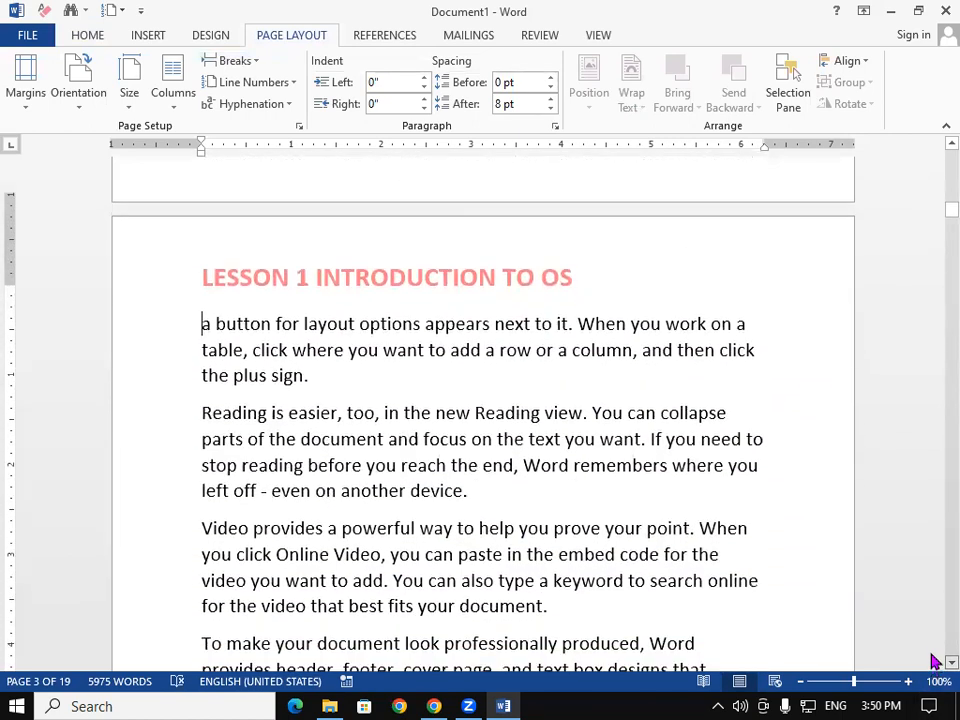
pyautogui.doubleClick(462, 260)
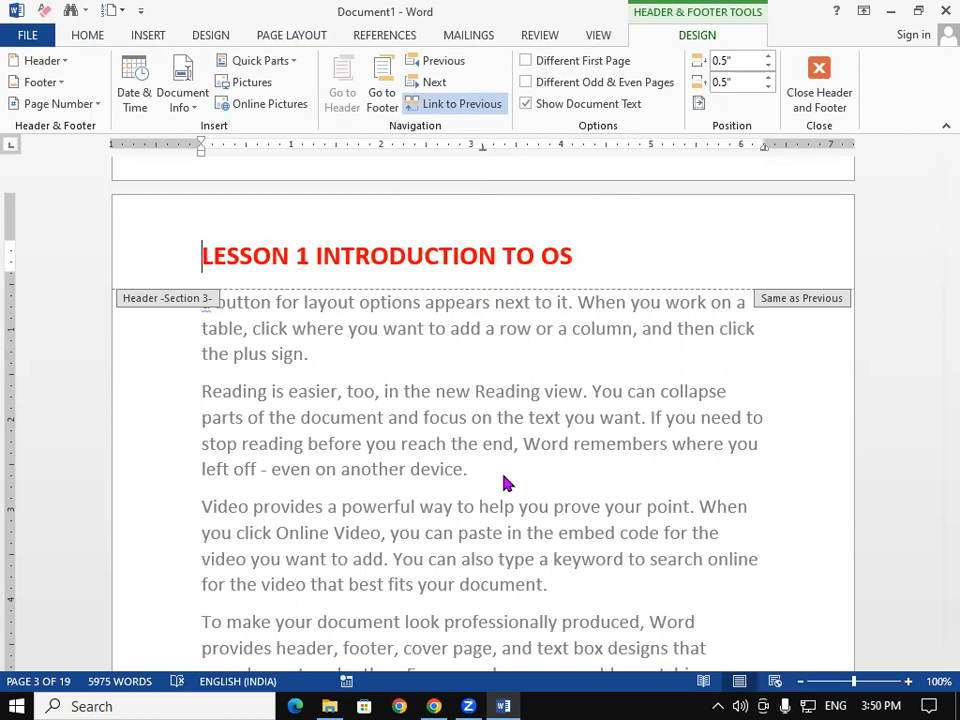
pyautogui.click(460, 104)
pyautogui.click(572, 236)
pyautogui.press('BackSpace')
pyautogui.press('BackSpace')
pyautogui.write('MEMORY')
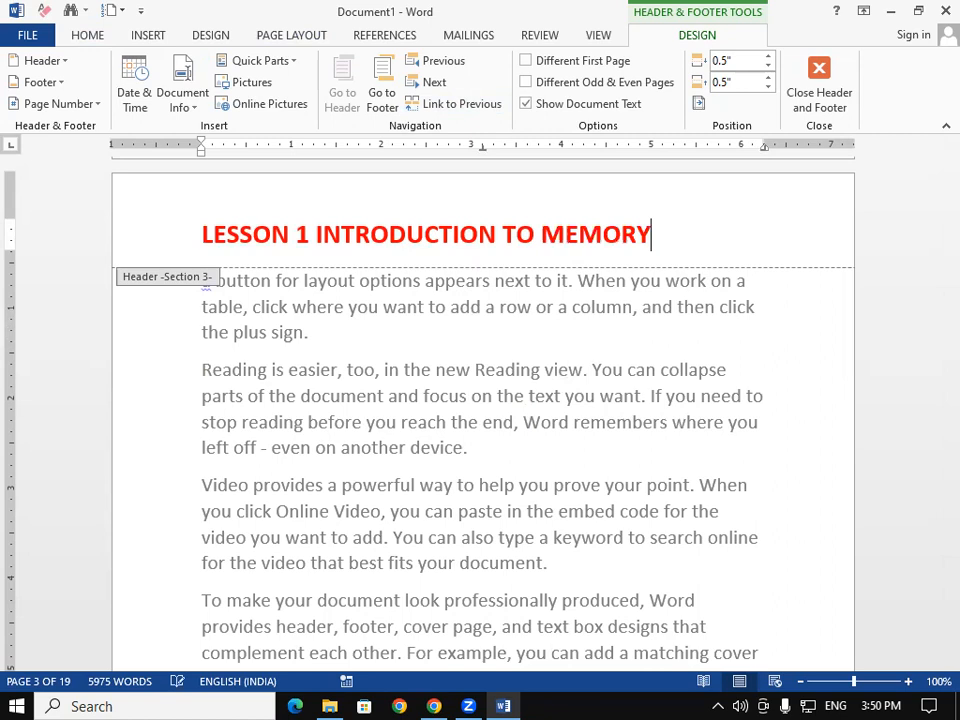
pyautogui.doubleClick(647, 461)
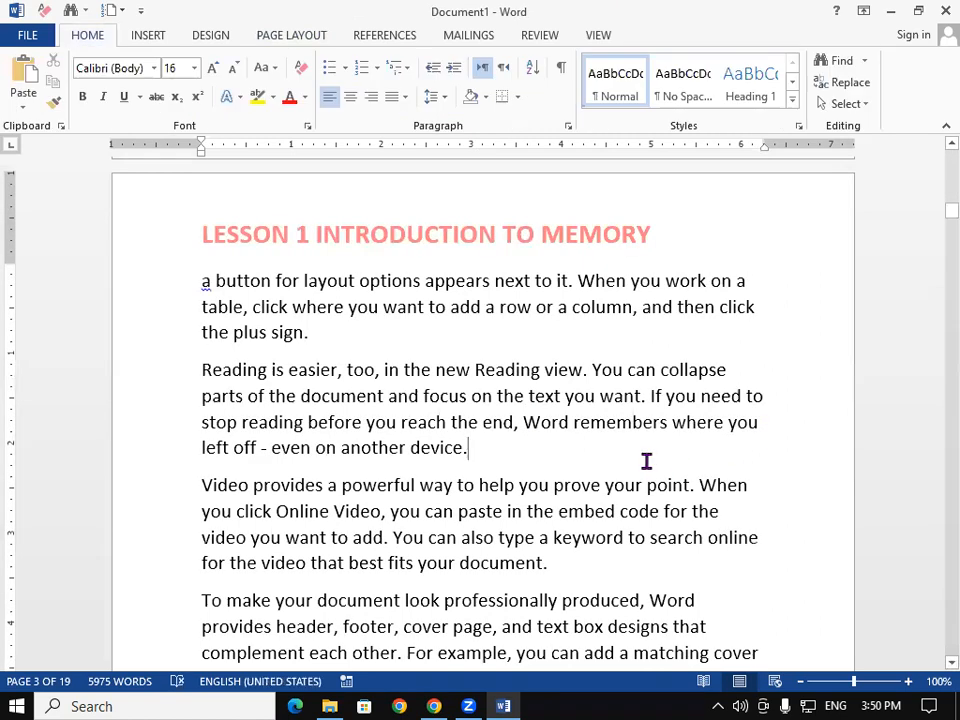
# Go to page 1 and compare the headers on pages 1 through 3
pyautogui.hotkey('ctrl', 'g')
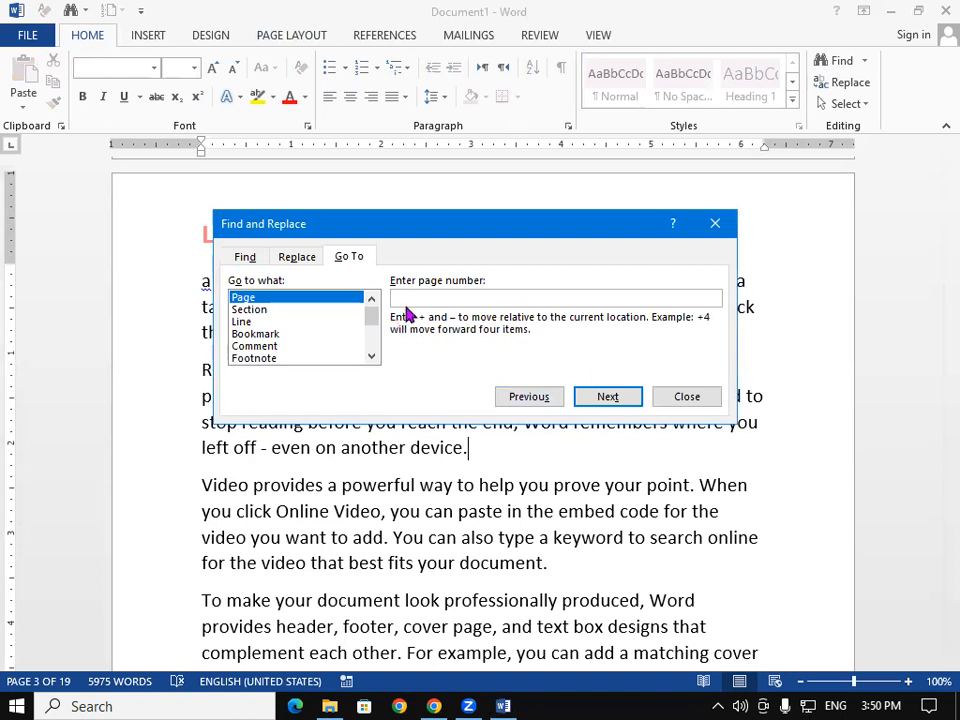
pyautogui.write('1')
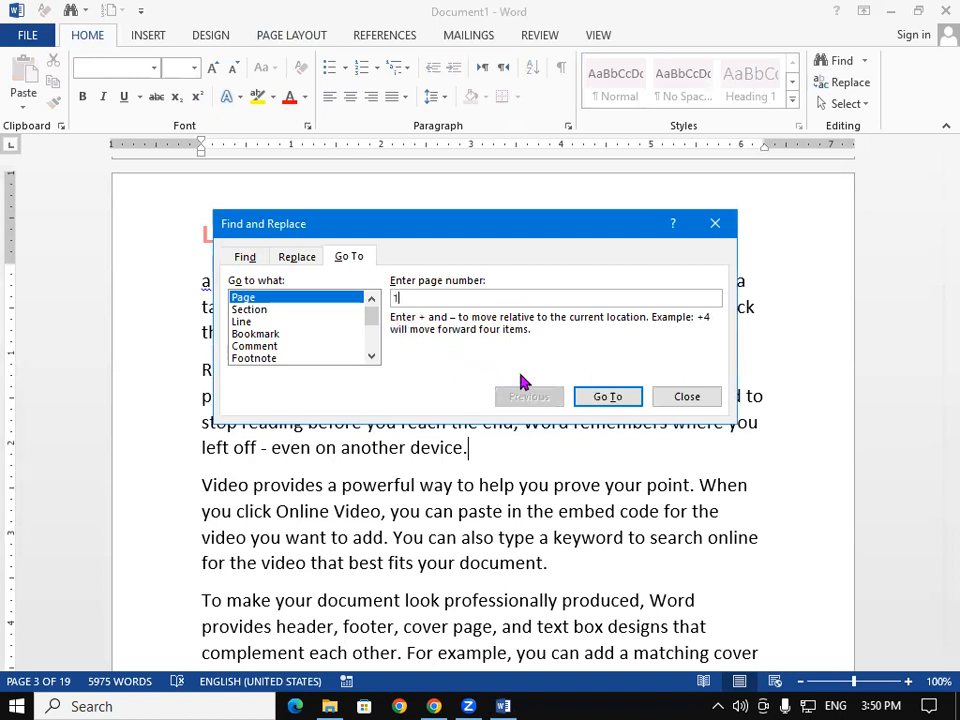
pyautogui.click(621, 396)
pyautogui.click(716, 224)
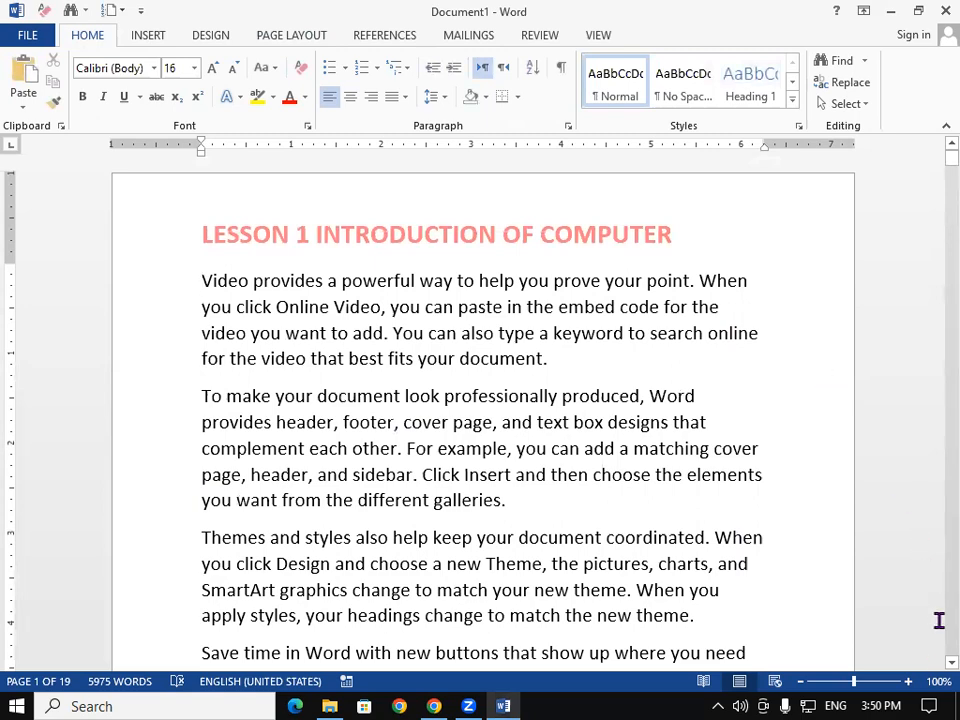
pyautogui.scroll(-1, 932, 662)
pyautogui.scroll(-6, 932, 664)
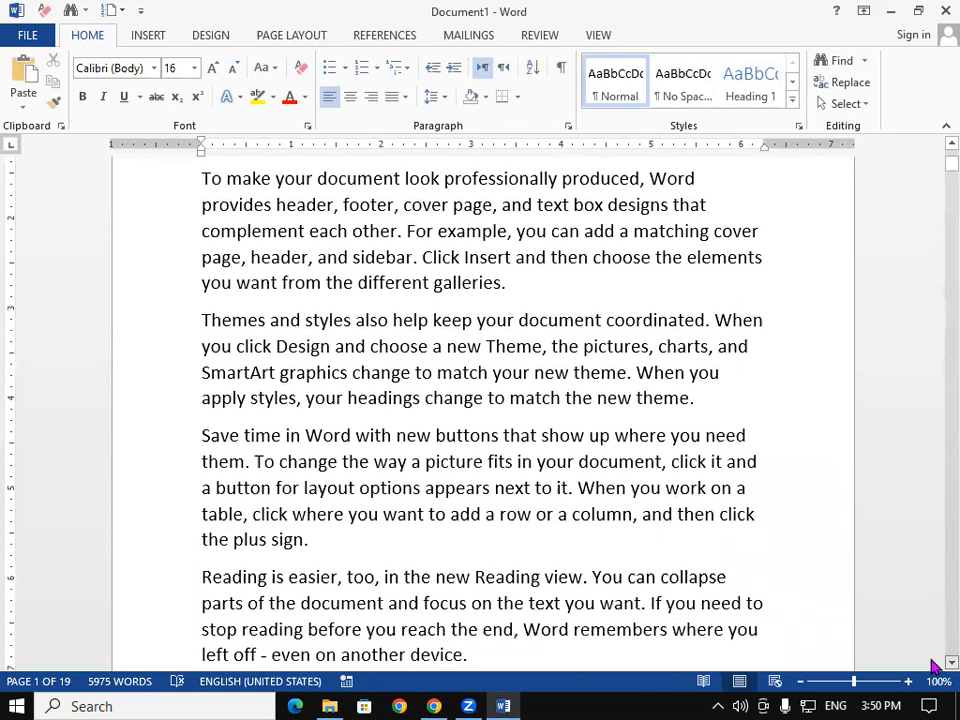
pyautogui.scroll(-7, 932, 666)
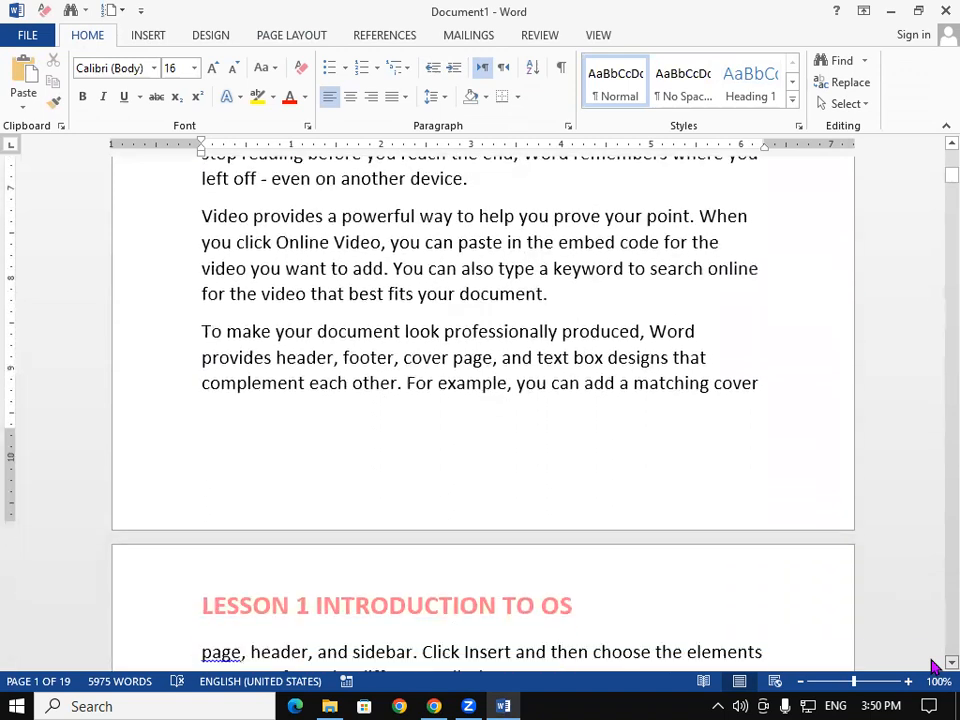
pyautogui.scroll(-7, 932, 666)
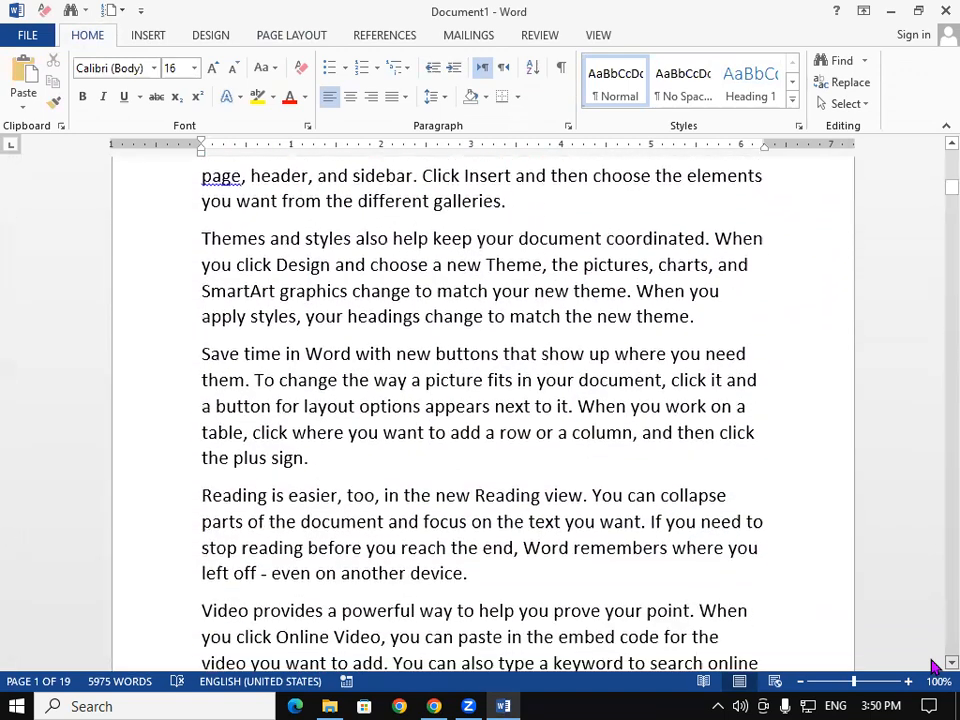
pyautogui.scroll(-7, 932, 666)
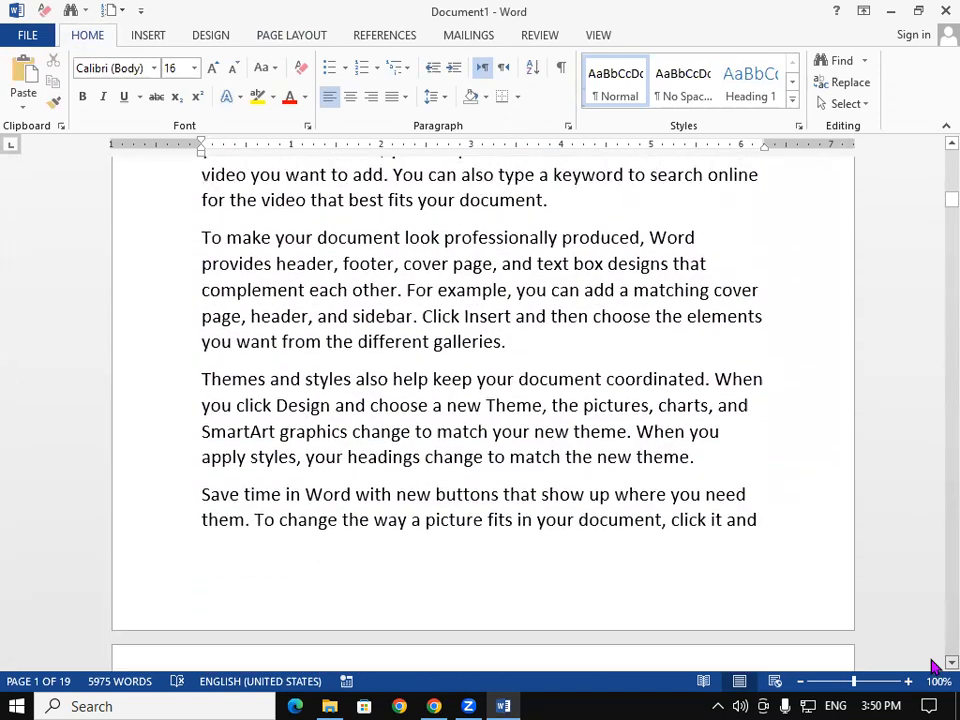
pyautogui.scroll(-2, 932, 666)
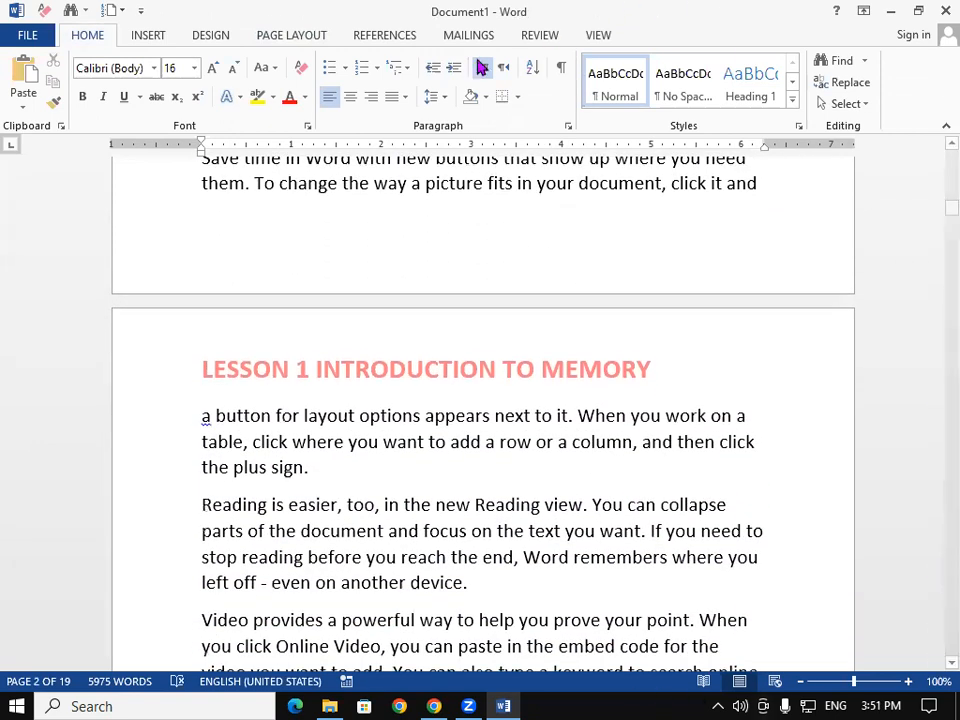
pyautogui.click(164, 38)
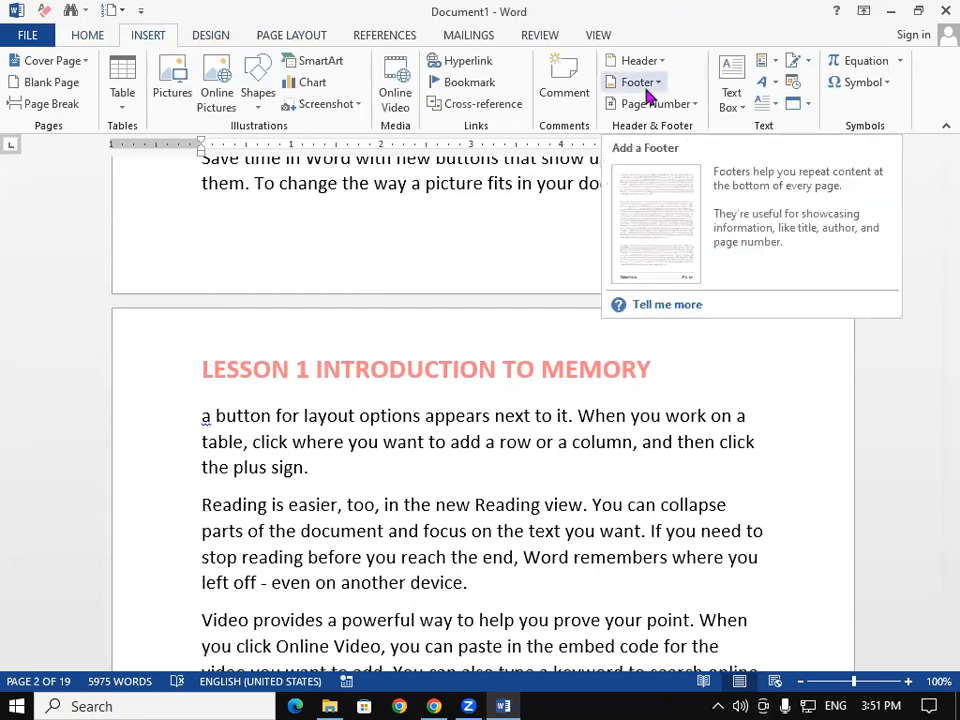
pyautogui.click(508, 457)
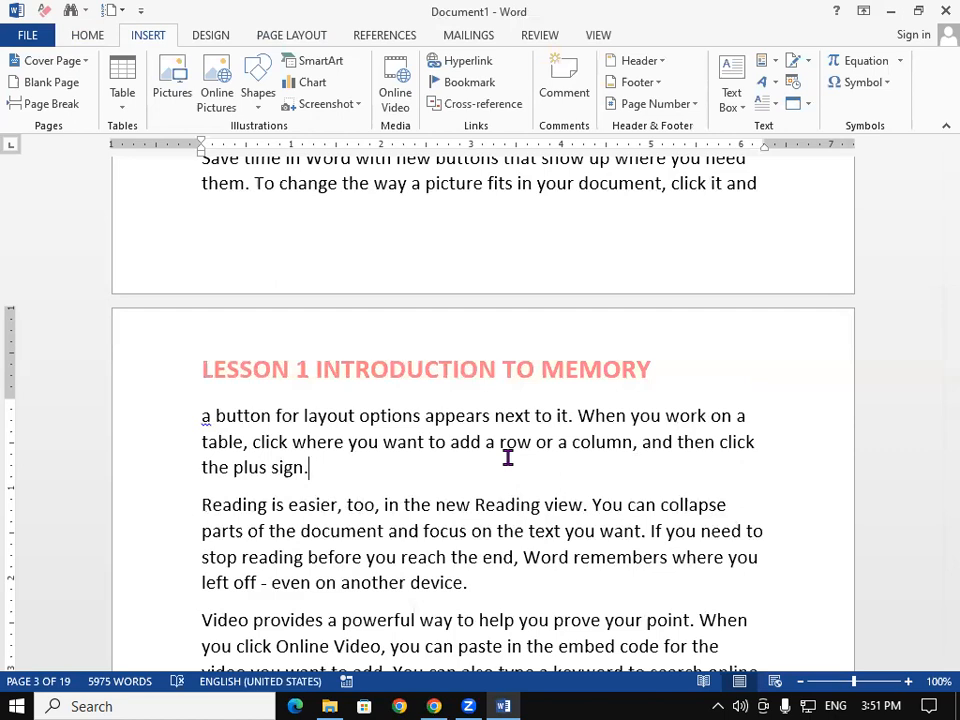
pyautogui.hotkey('ctrl', 'a')
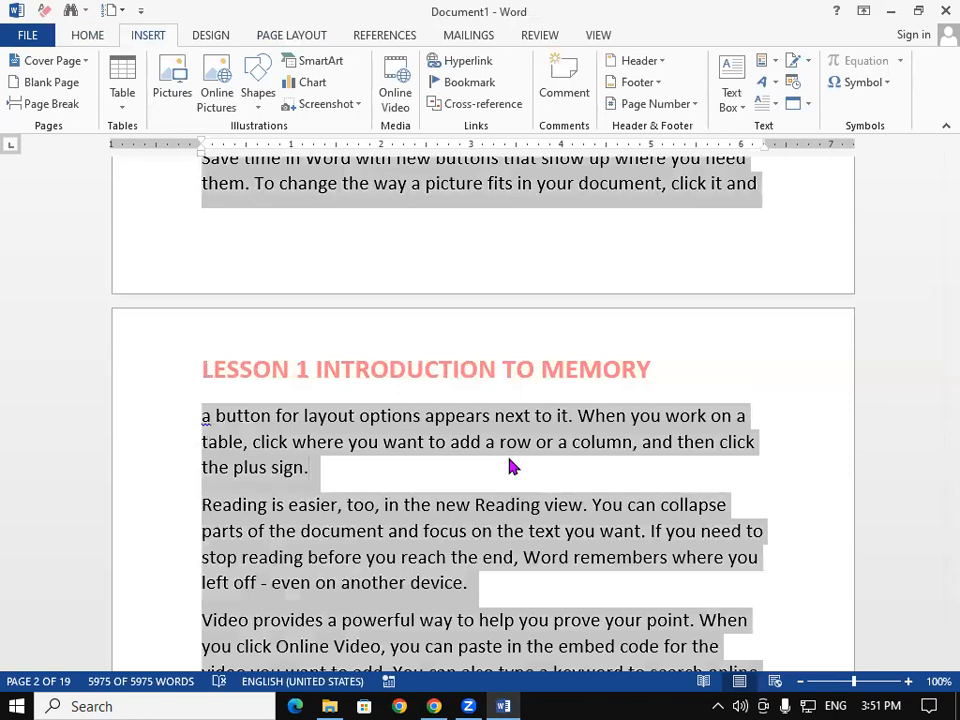
pyautogui.press('Delete')
pyautogui.moveTo(946, 384); pyautogui.dragTo(945, 298)
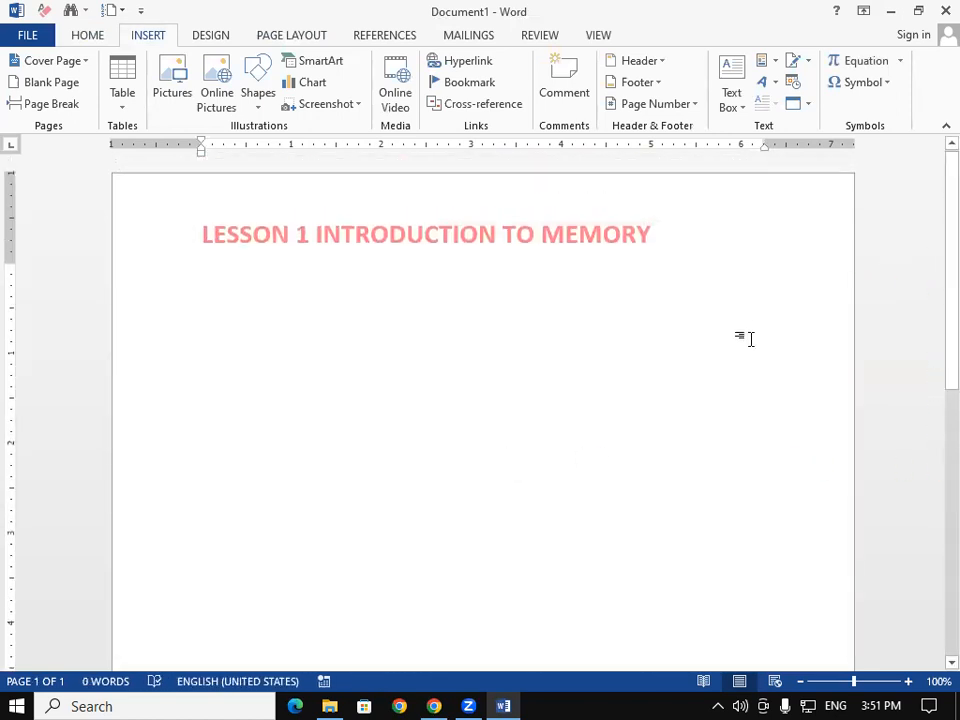
pyautogui.click(652, 63)
pyautogui.click(446, 461)
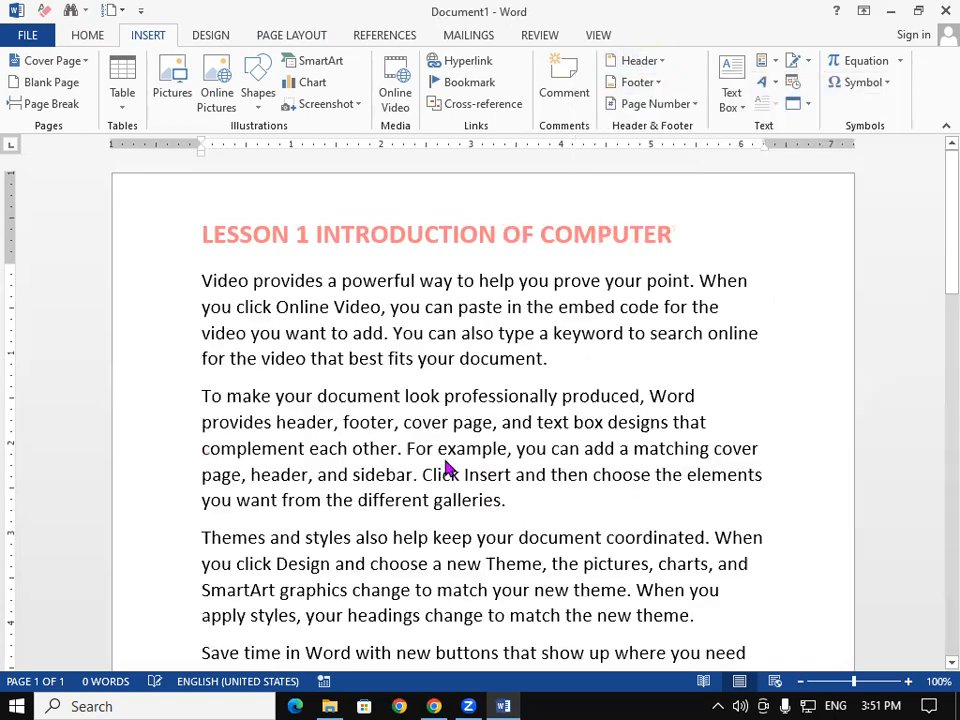
pyautogui.hotkey('ctrl', 'a')
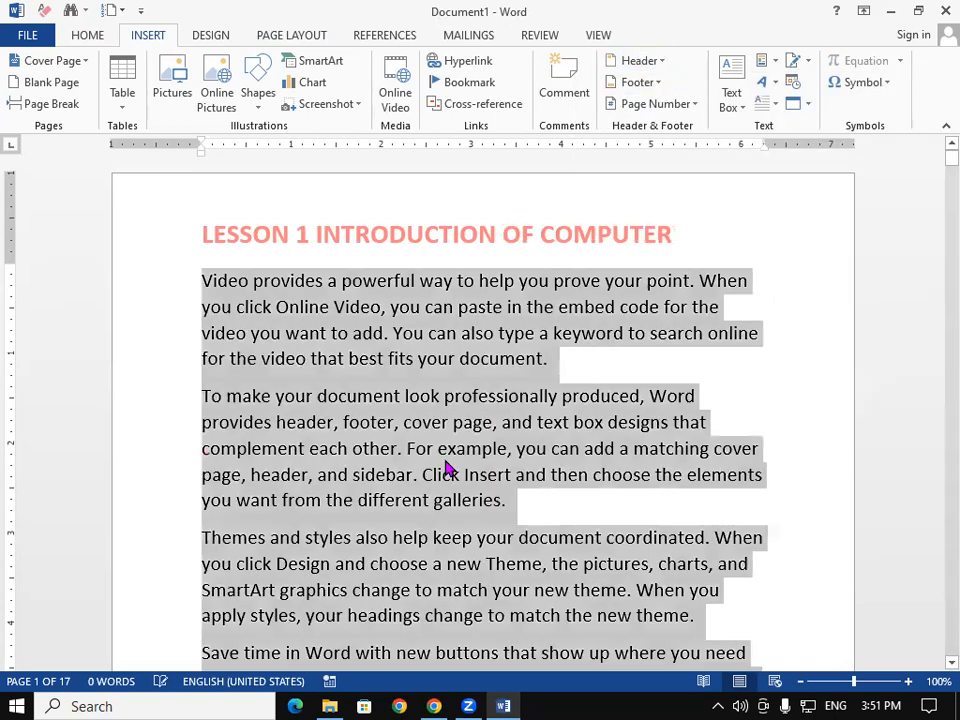
pyautogui.click(446, 441)
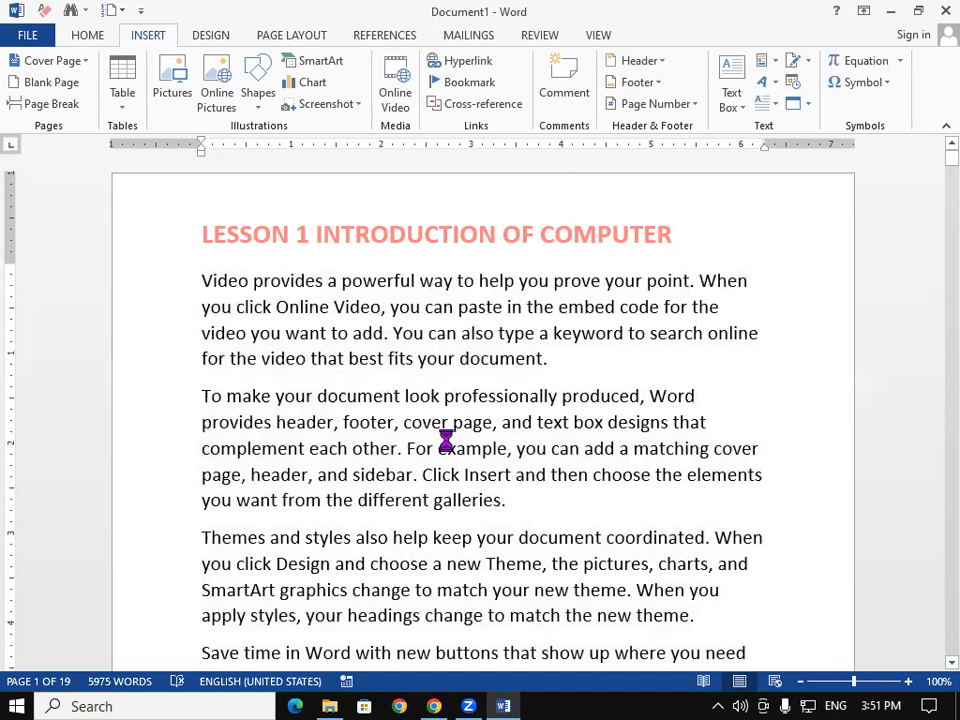
# Create a new blank document and fill it with sample text using =RAND(125)
pyautogui.hotkey('ctrl', 'n')
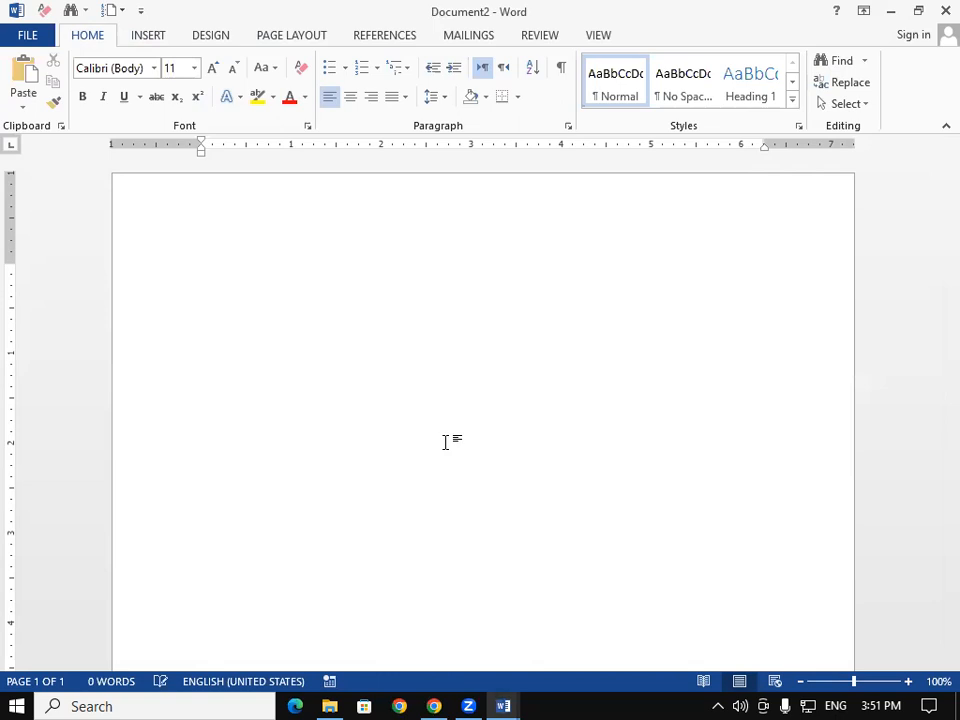
pyautogui.write('=RAND(1')
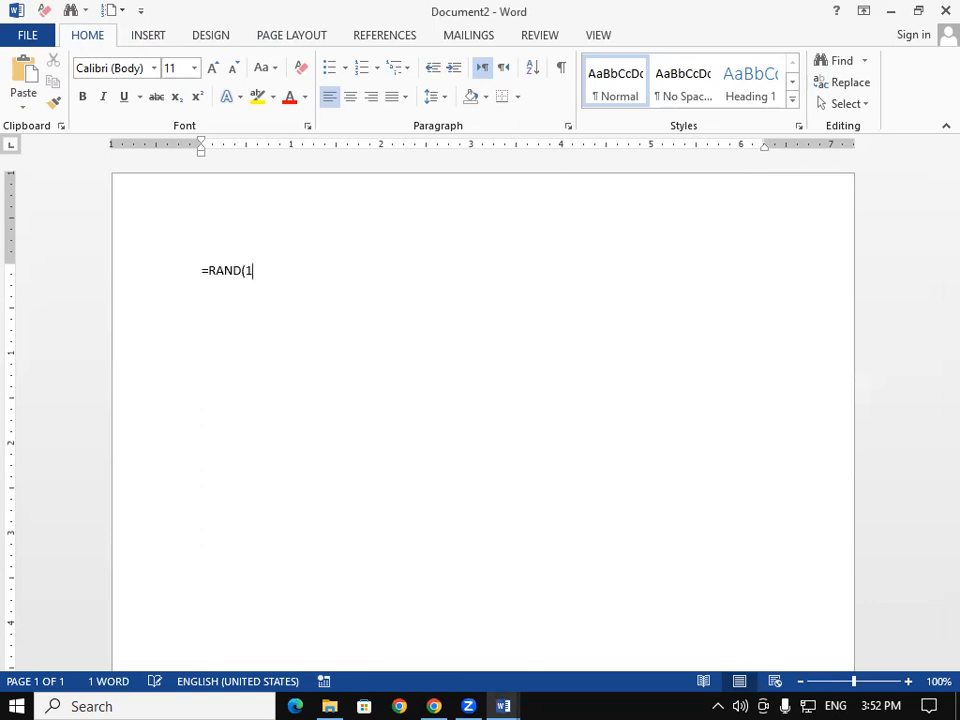
pyautogui.write('25)')
pyautogui.press('Return')
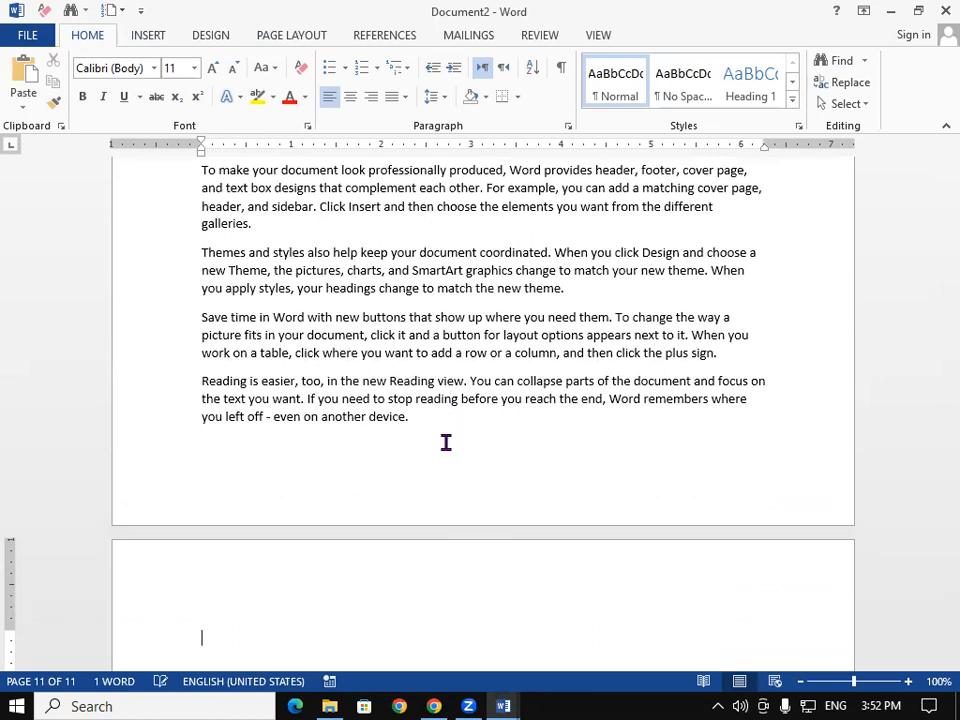
# Add a line above the first paragraph on page 1 reading GAYATRI INSTITUTE OF TECHNOLOGY
pyautogui.moveTo(930, 605); pyautogui.dragTo(940, 155)
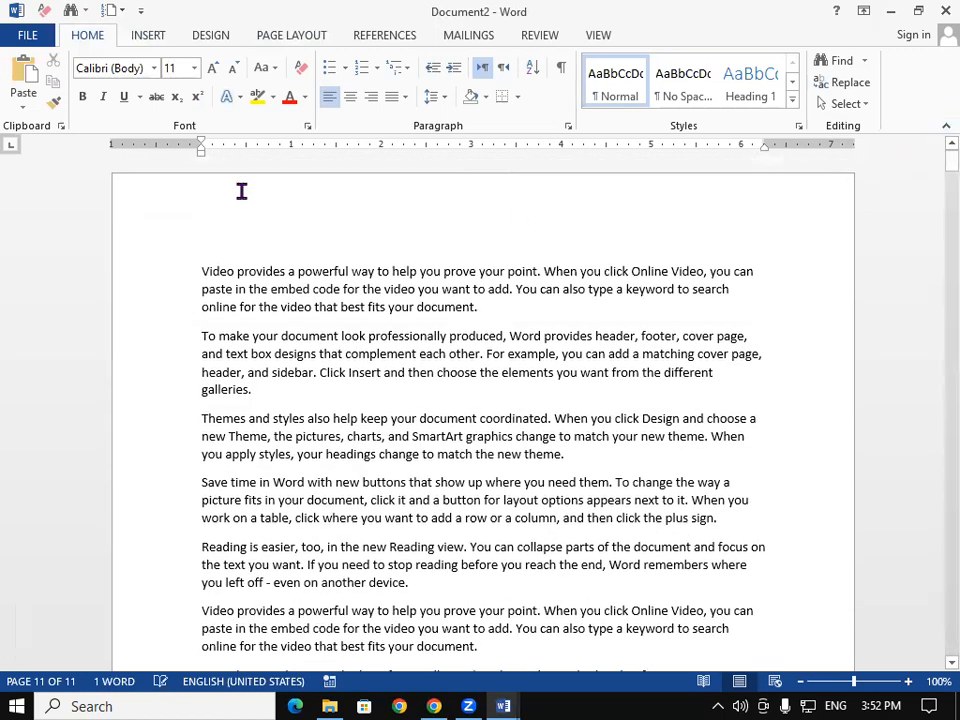
pyautogui.click(199, 270)
pyautogui.press('Return')
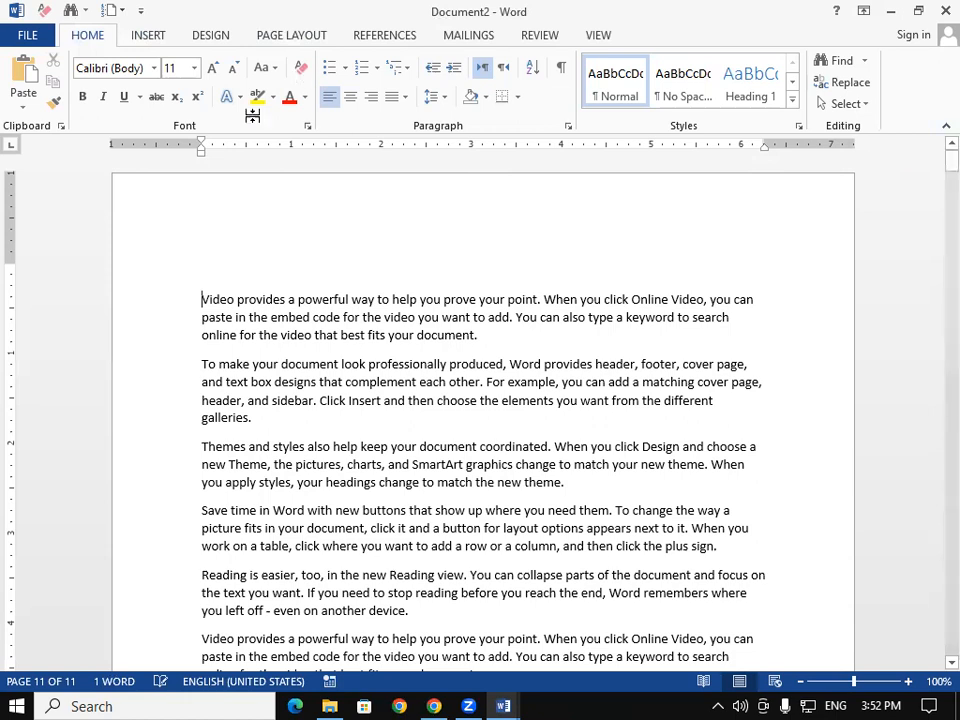
pyautogui.click(211, 268)
pyautogui.write('GAYATRI INSTITUTE OF TECHNOLOGY')
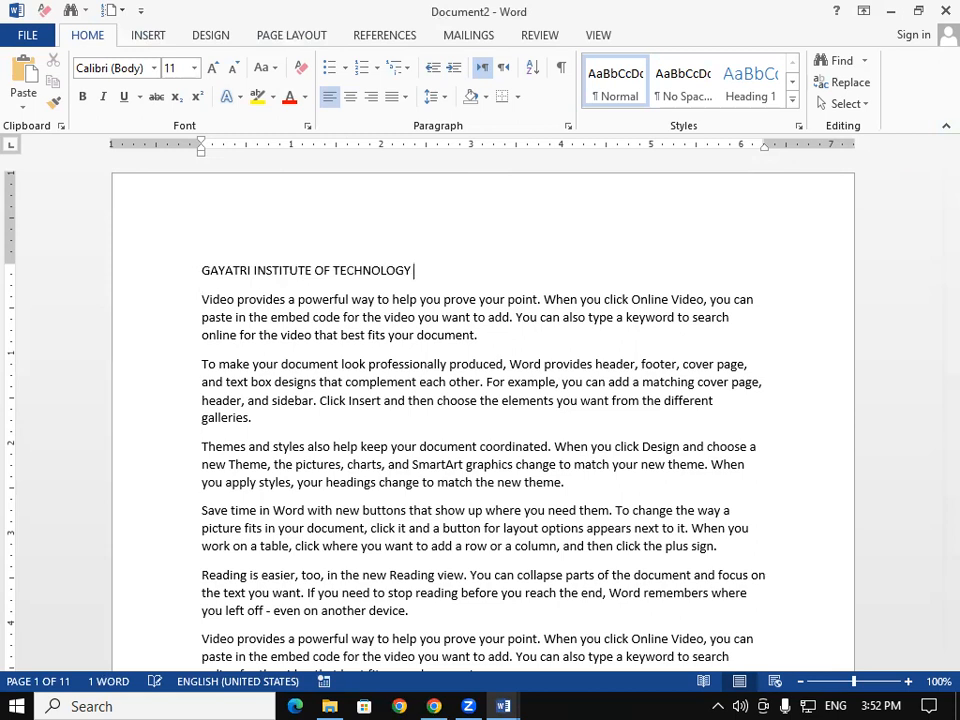
# Format the GAYATRI INSTITUTE OF TECHNOLOGY line as 24 pt bold text in red
pyautogui.hotkey('shift', 'Left')
pyautogui.hotkey('shift', 'Left')
pyautogui.hotkey('shift', 'Left')
pyautogui.hotkey('shift', 'Left')
pyautogui.hotkey('shift', 'Left')
pyautogui.hotkey('shift', 'Left')
pyautogui.hotkey('shift', 'Left')
pyautogui.hotkey('shift', 'Left')
pyautogui.hotkey('shift', 'Left')
pyautogui.hotkey('shift', 'Left')
pyautogui.hotkey('shift', 'Left')
pyautogui.hotkey('shift', 'Left')
pyautogui.hotkey('shift', 'Left')
pyautogui.hotkey('shift', 'Left')
pyautogui.hotkey('shift', 'Left')
pyautogui.hotkey('shift', 'Left')
pyautogui.hotkey('shift', 'Left')
pyautogui.hotkey('shift', 'Left')
pyautogui.hotkey('shift', 'Left')
pyautogui.hotkey('shift', 'Left')
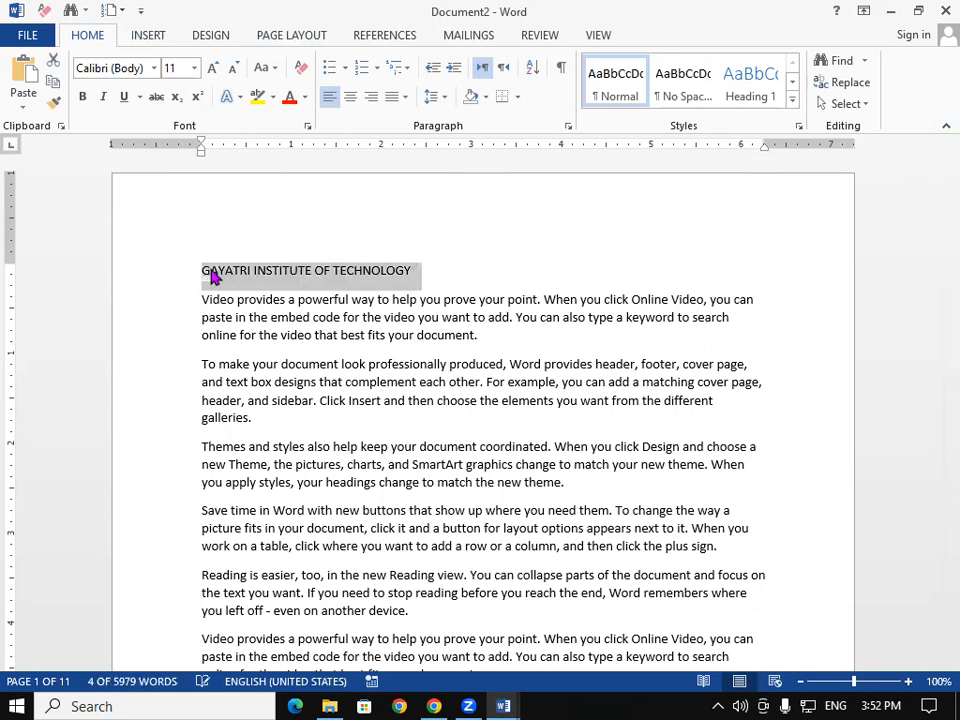
pyautogui.hotkey('ctrl', 'shift', '.')
pyautogui.hotkey('ctrl', 'shift', '.')
pyautogui.hotkey('ctrl', 'shift', '.')
pyautogui.hotkey('ctrl', 'shift', '.')
pyautogui.hotkey('ctrl', 'shift', '.')
pyautogui.hotkey('ctrl', 'shift', '.')
pyautogui.hotkey('ctrl', 'shift', '.')
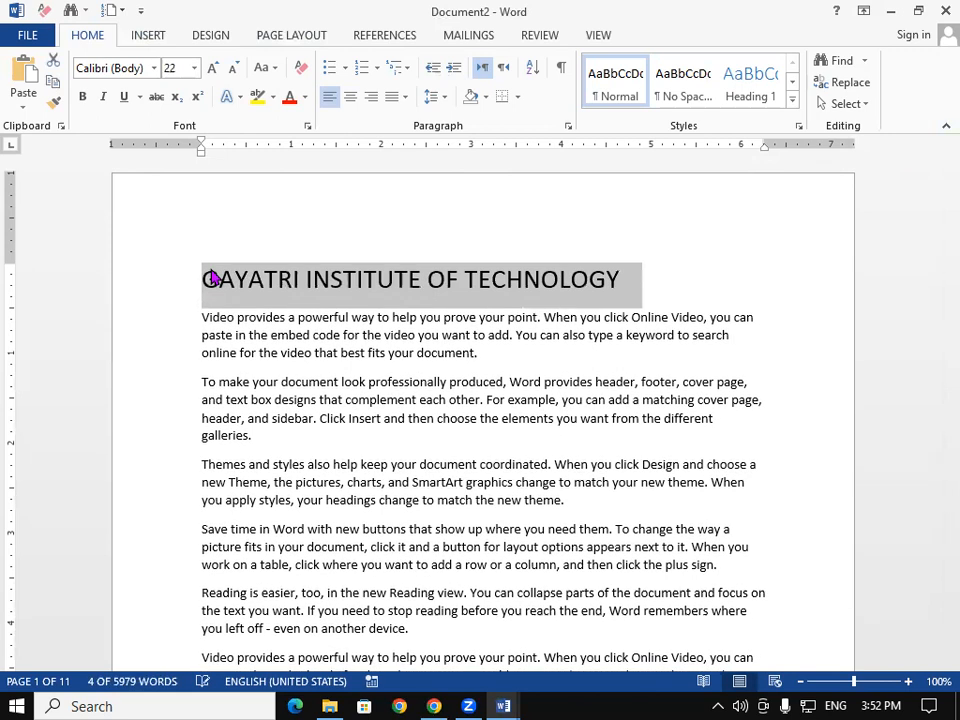
pyautogui.hotkey('ctrl', 'b')
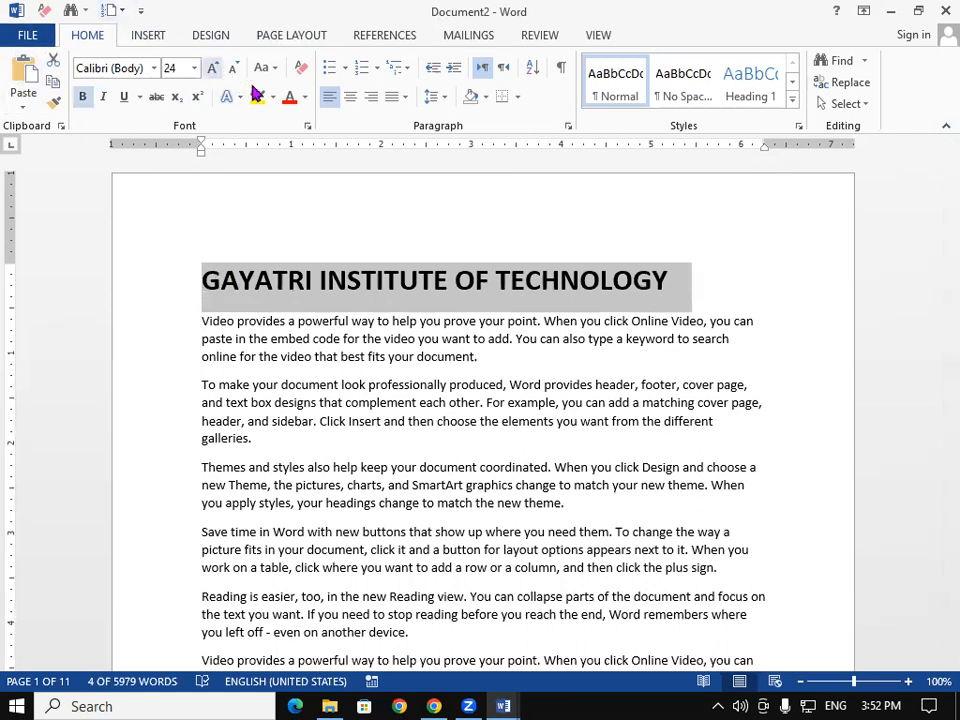
pyautogui.click(305, 97)
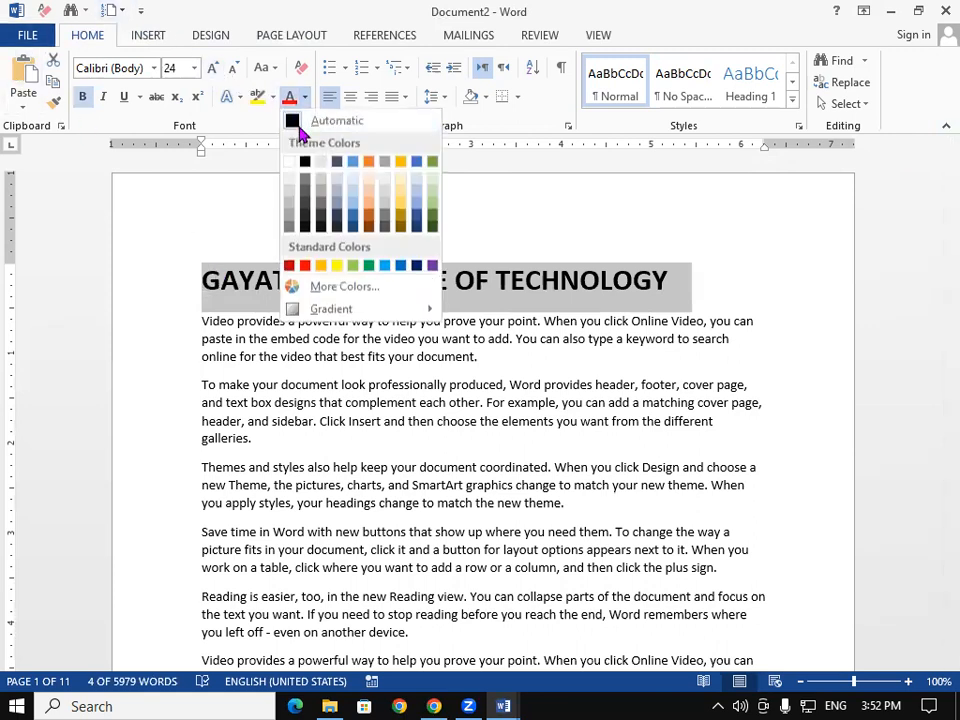
pyautogui.click(289, 265)
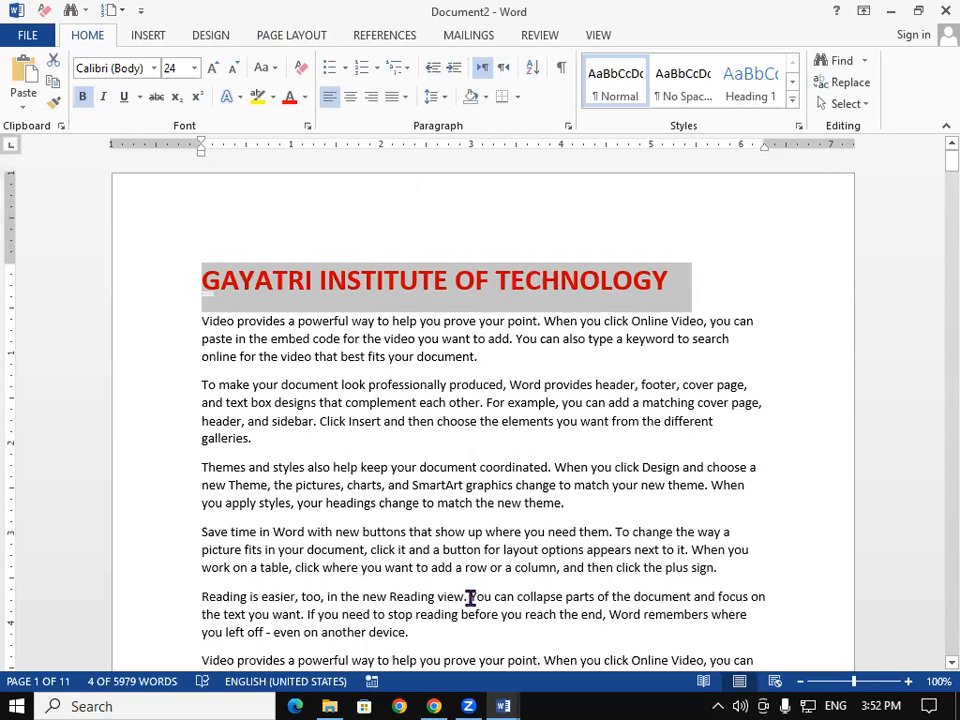
# Save the formatted title line to the header gallery as a building block named 3.2
pyautogui.click(150, 38)
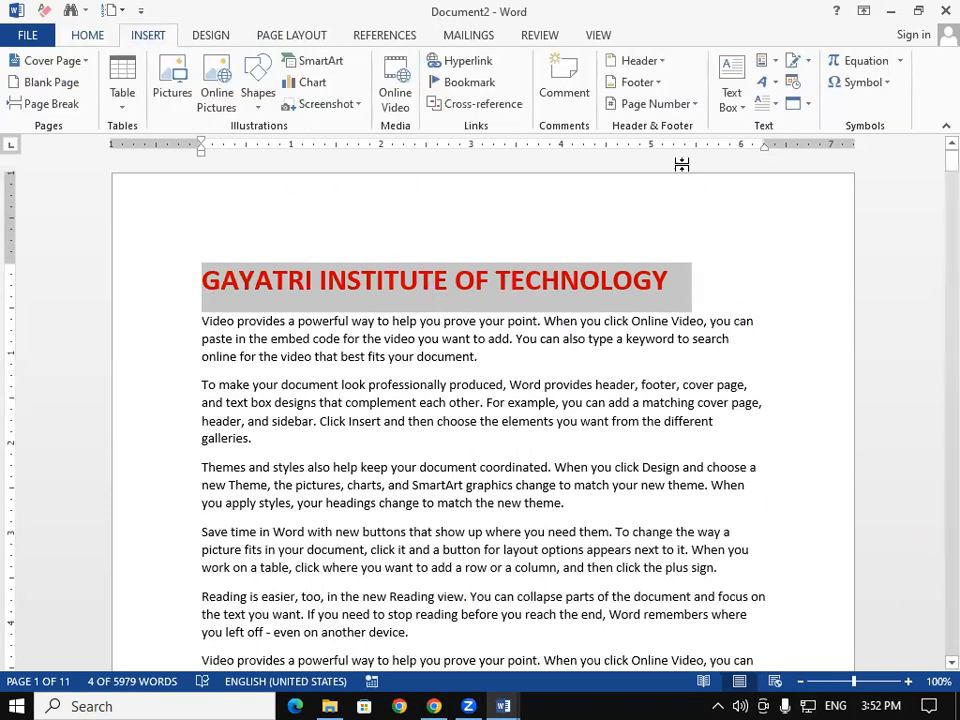
pyautogui.click(650, 62)
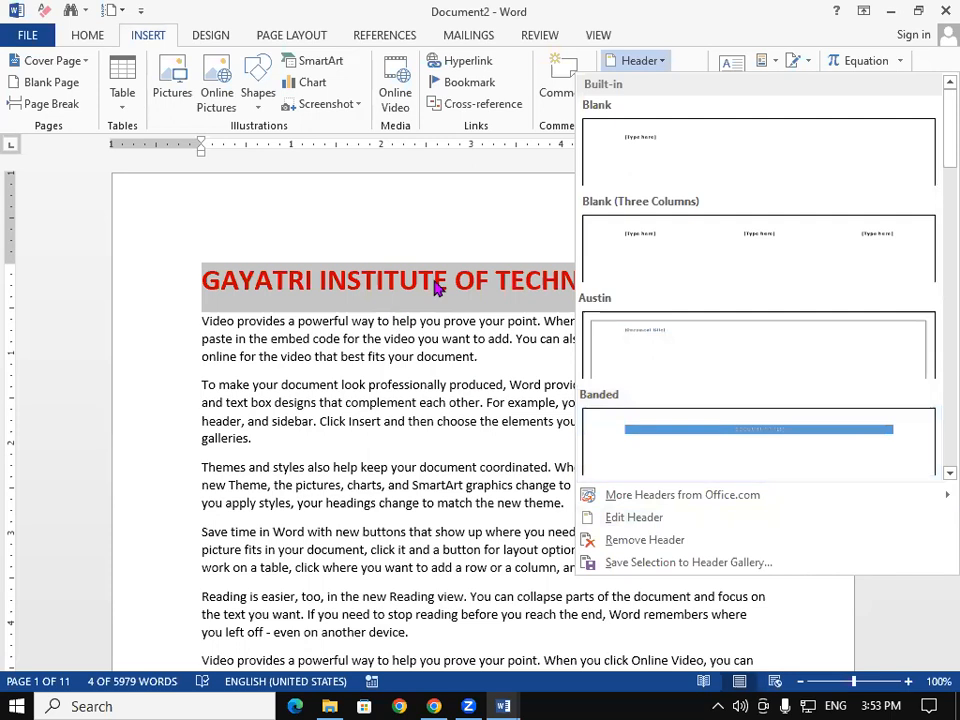
pyautogui.click(454, 466)
pyautogui.click(454, 463)
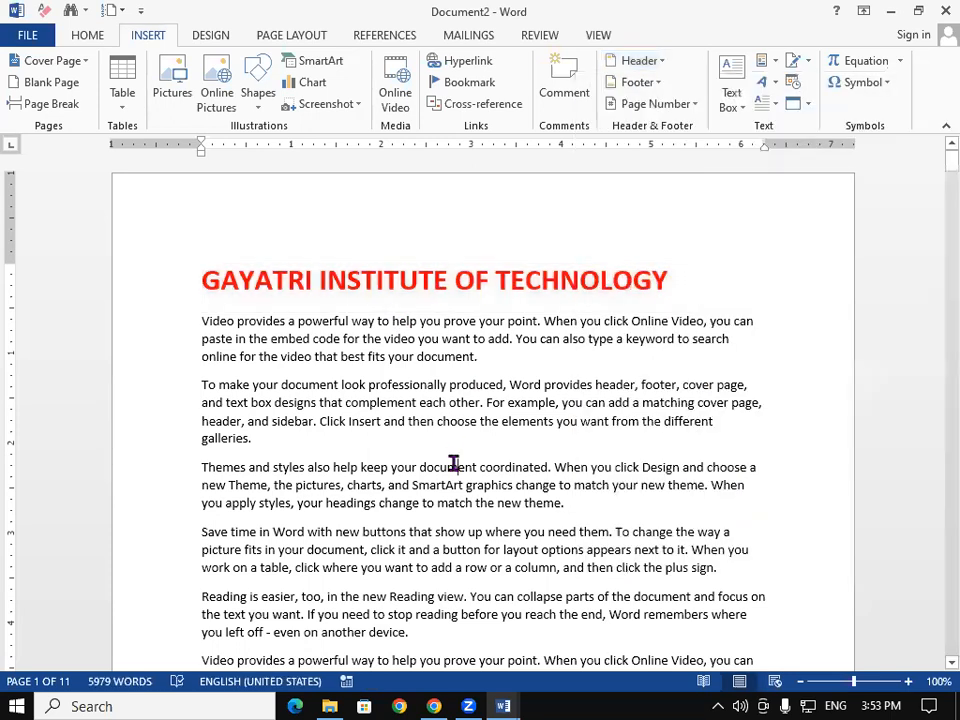
pyautogui.click(658, 64)
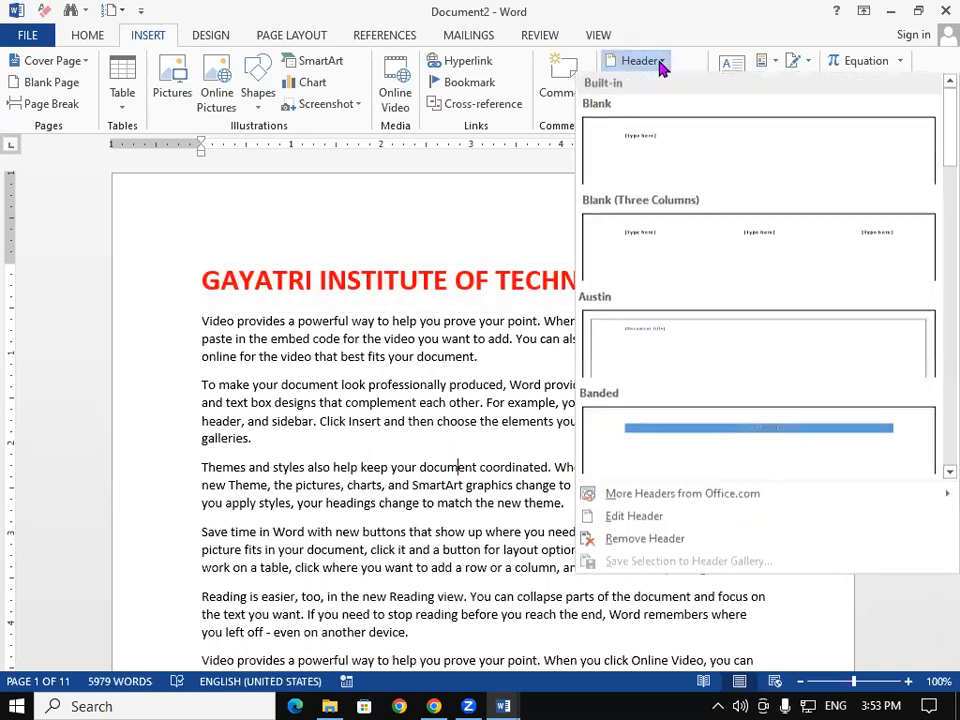
pyautogui.click(392, 558)
pyautogui.moveTo(279, 285); pyautogui.dragTo(704, 292)
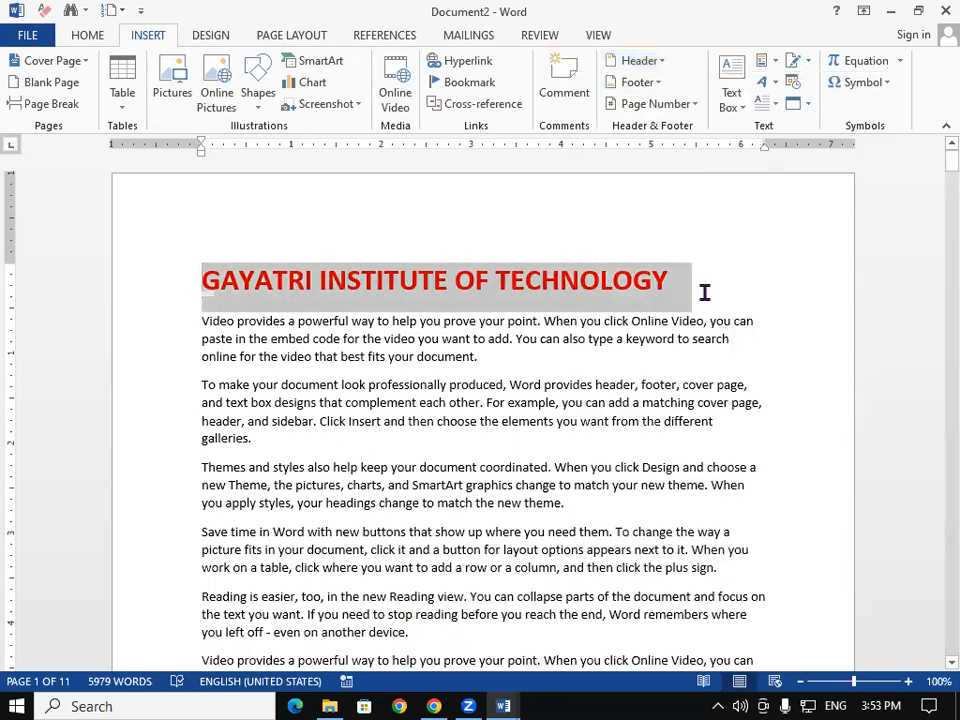
pyautogui.click(655, 62)
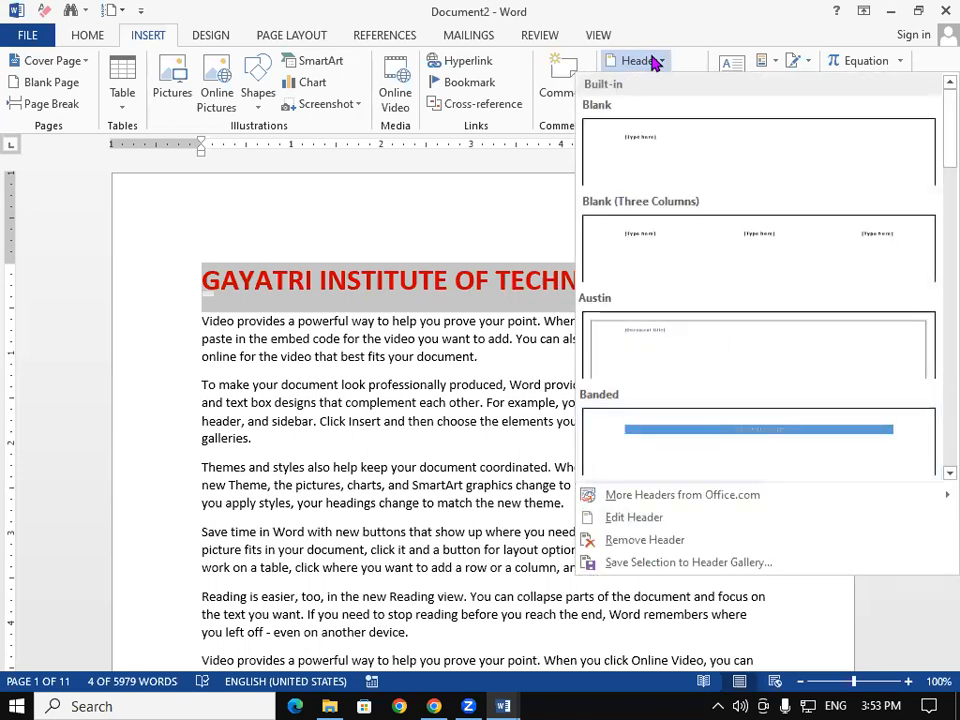
pyautogui.click(740, 562)
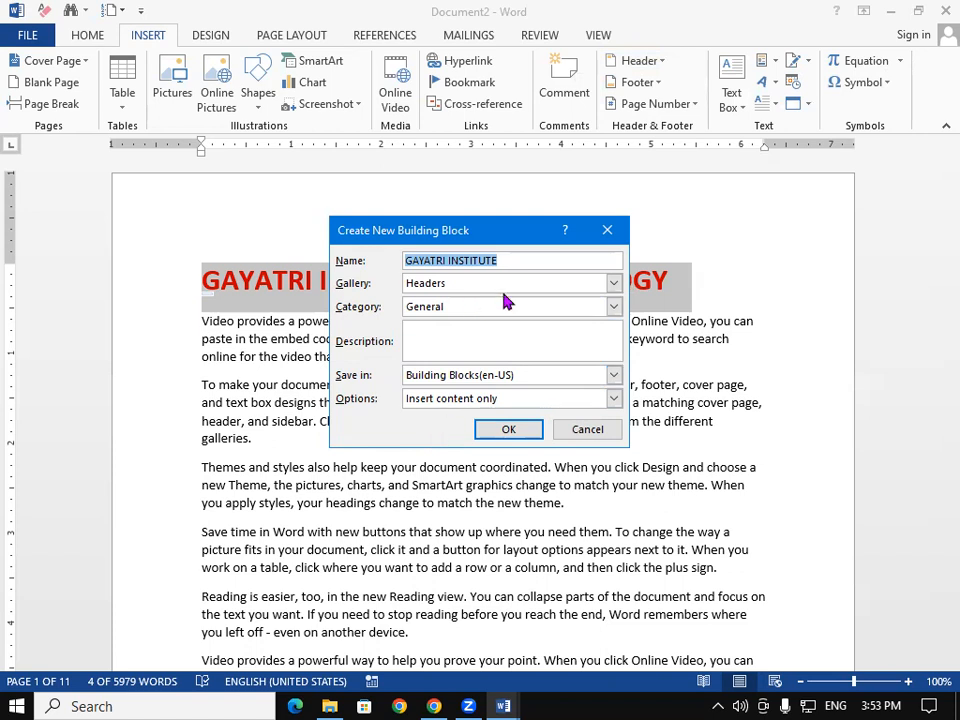
pyautogui.write('3.2')
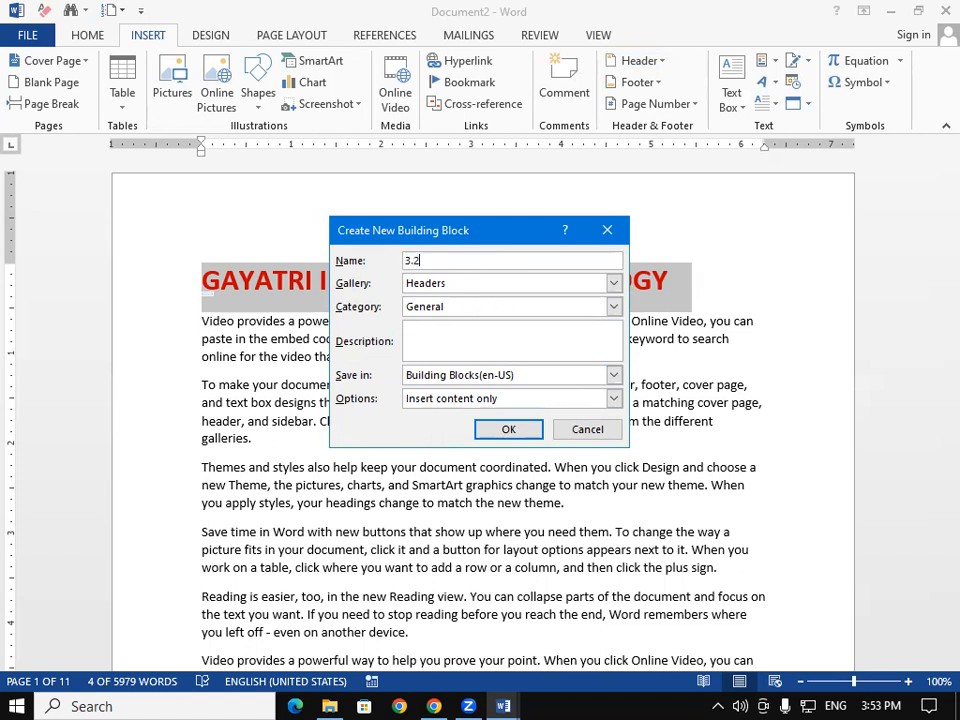
pyautogui.click(516, 430)
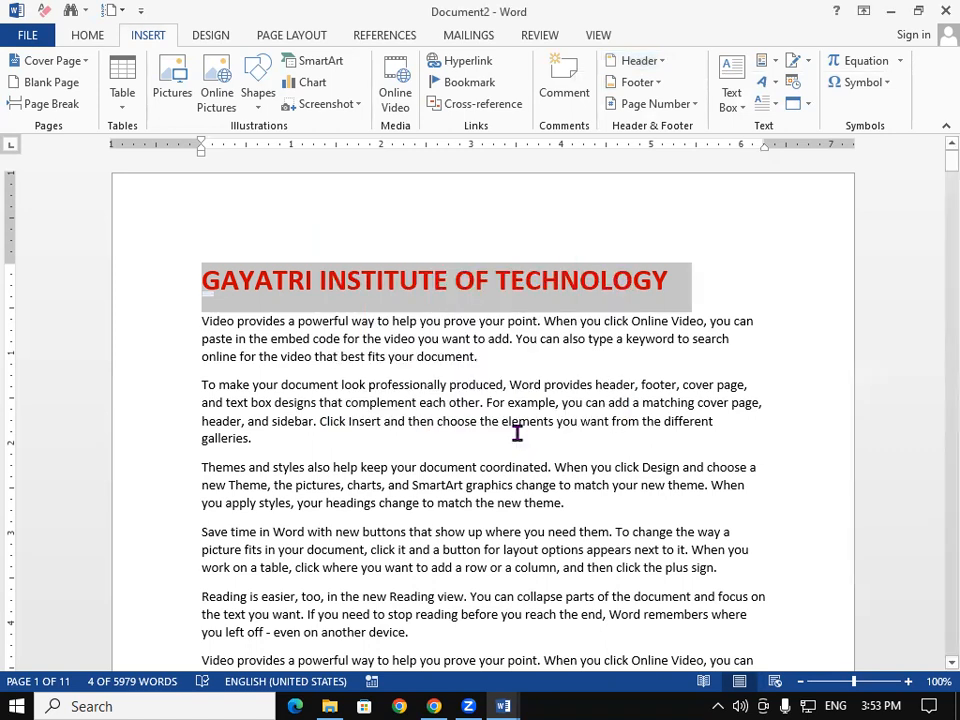
# Delete the GAYATRI INSTITUTE OF TECHNOLOGY text from the first line of the document body
pyautogui.click(517, 434)
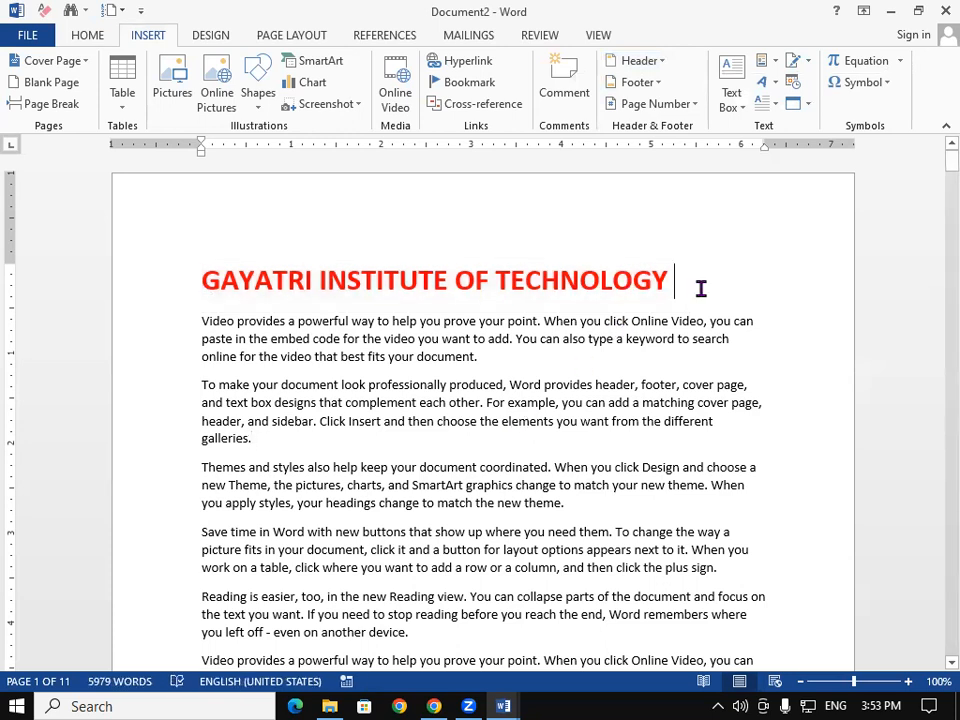
pyautogui.press('BackSpace')
pyautogui.press('BackSpace')
pyautogui.press('BackSpace')
pyautogui.press('BackSpace')
pyautogui.press('BackSpace')
pyautogui.press('BackSpace')
pyautogui.press('BackSpace')
pyautogui.press('BackSpace')
pyautogui.press('BackSpace')
pyautogui.press('BackSpace')
pyautogui.press('BackSpace')
pyautogui.press('BackSpace')
pyautogui.press('BackSpace')
pyautogui.press('BackSpace')
pyautogui.press('BackSpace')
pyautogui.press('BackSpace')
pyautogui.press('BackSpace')
pyautogui.press('BackSpace')
pyautogui.press('BackSpace')
pyautogui.press('BackSpace')
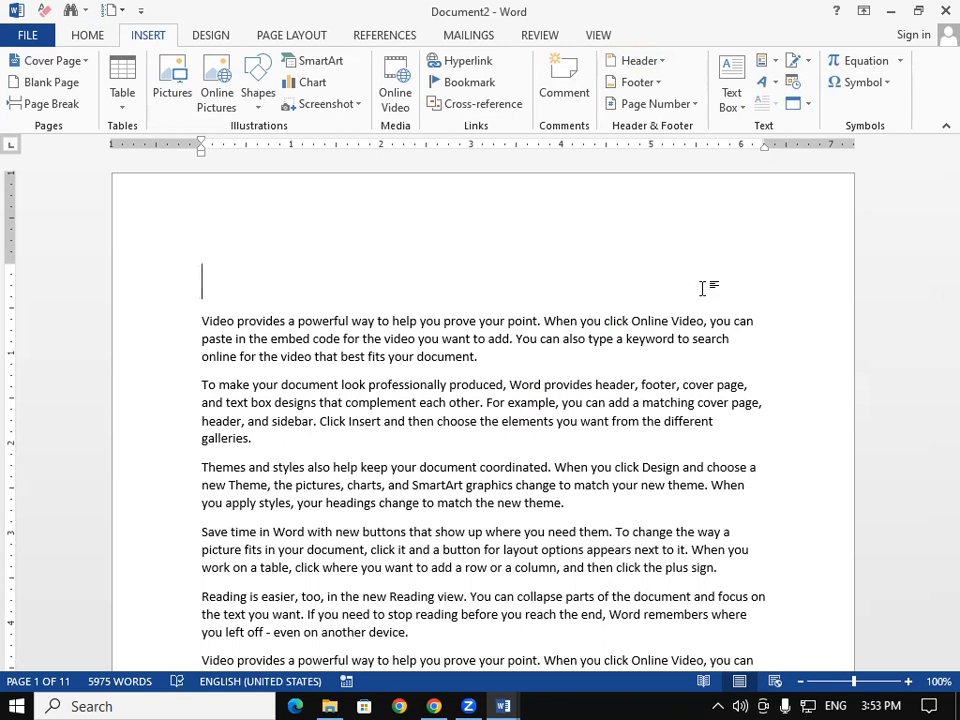
# Insert the saved 3.2 header from the header gallery and return to the document body on page 1
pyautogui.hotkey('ctrl', 'a')
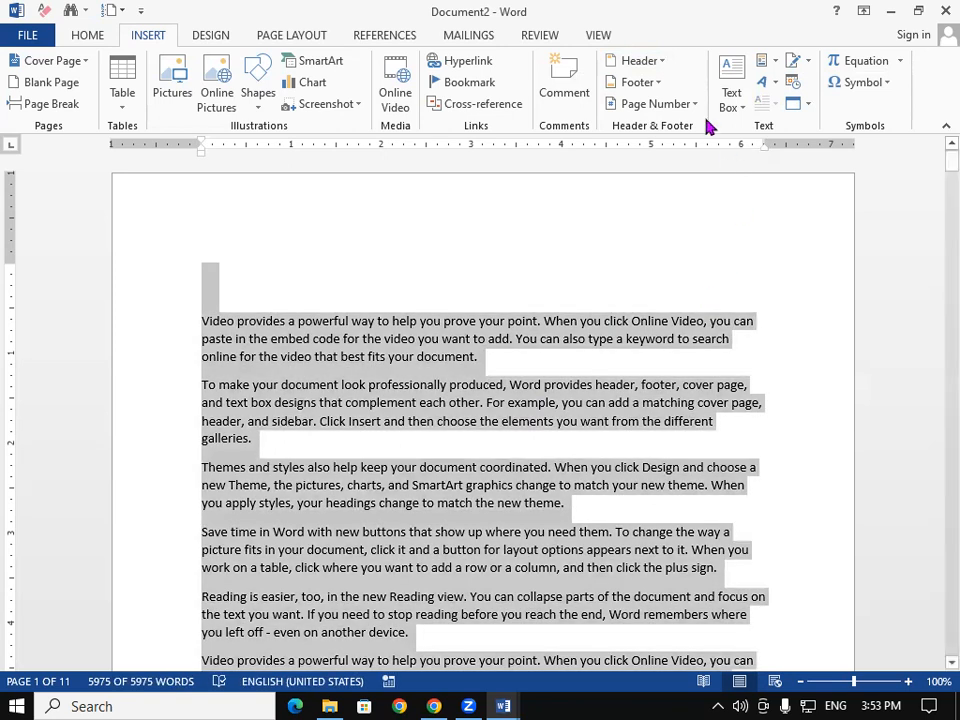
pyautogui.click(656, 62)
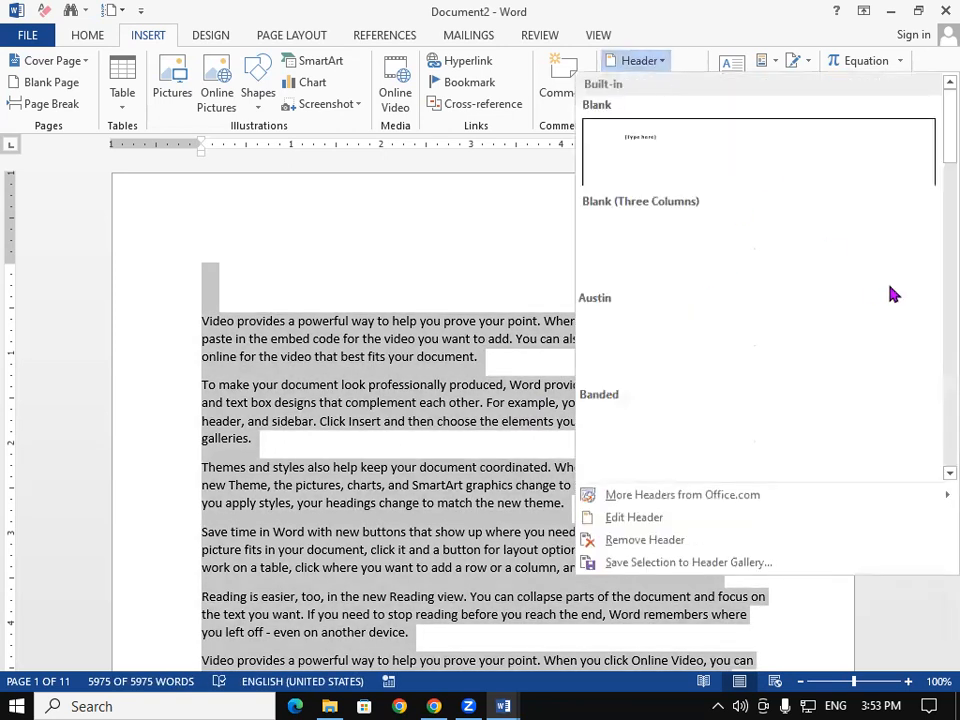
pyautogui.scroll(-4, 934, 150)
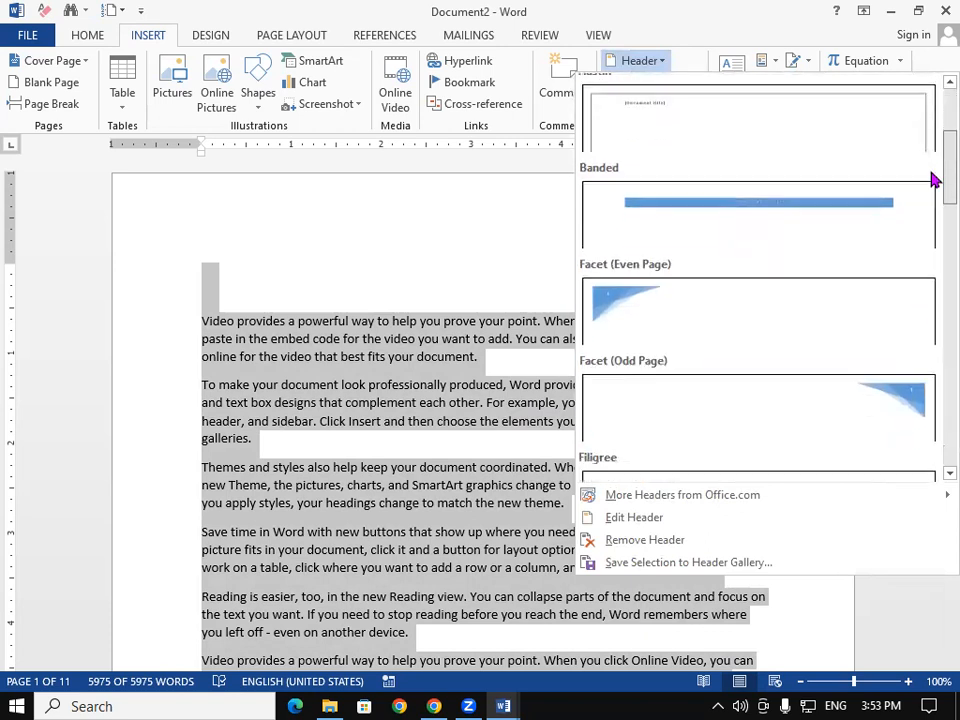
pyautogui.moveTo(930, 210); pyautogui.dragTo(934, 450)
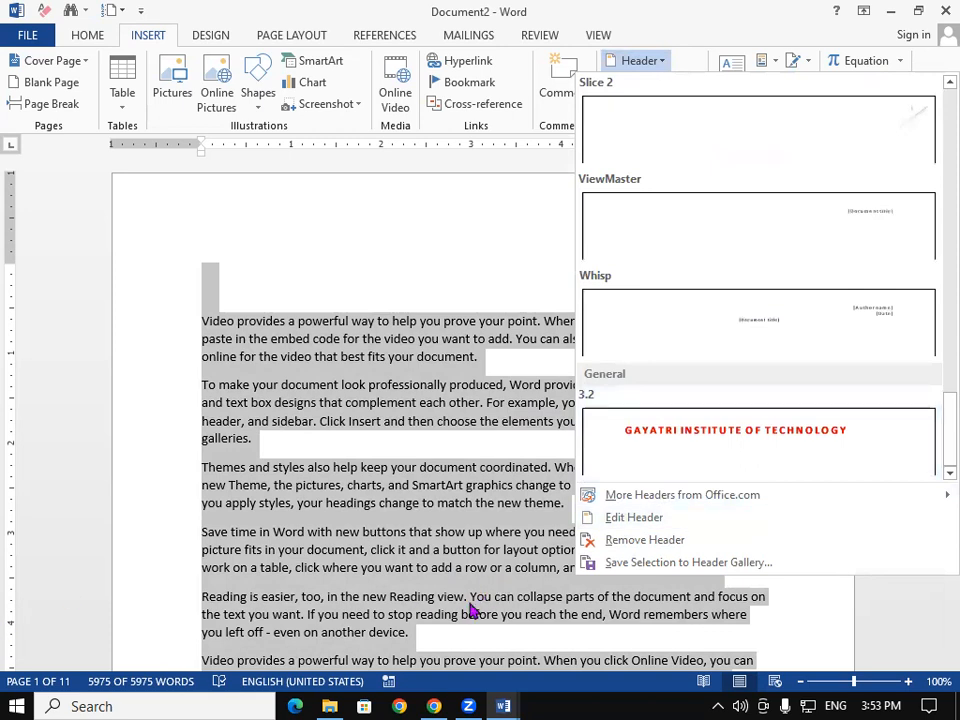
pyautogui.click(791, 449)
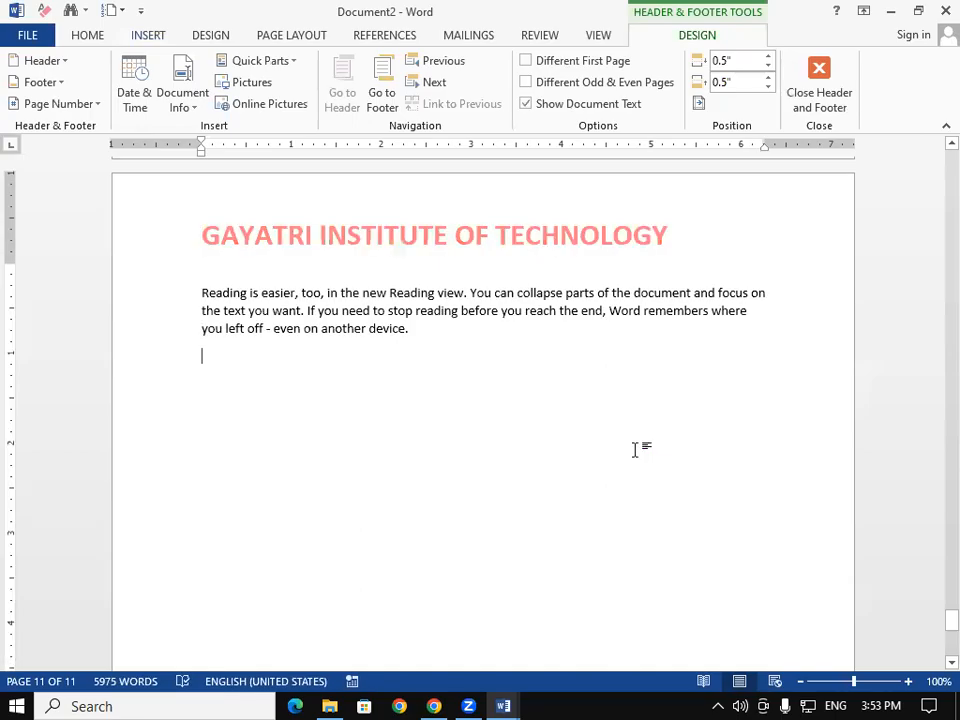
pyautogui.doubleClick(634, 450)
pyautogui.moveTo(934, 621); pyautogui.dragTo(933, 8)
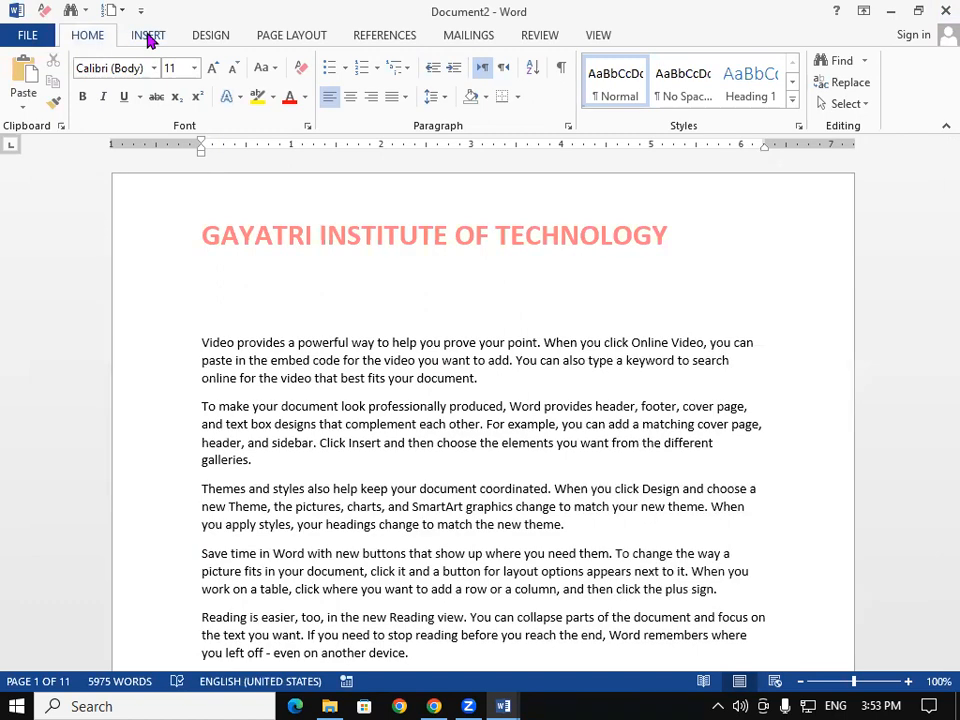
pyautogui.click(148, 36)
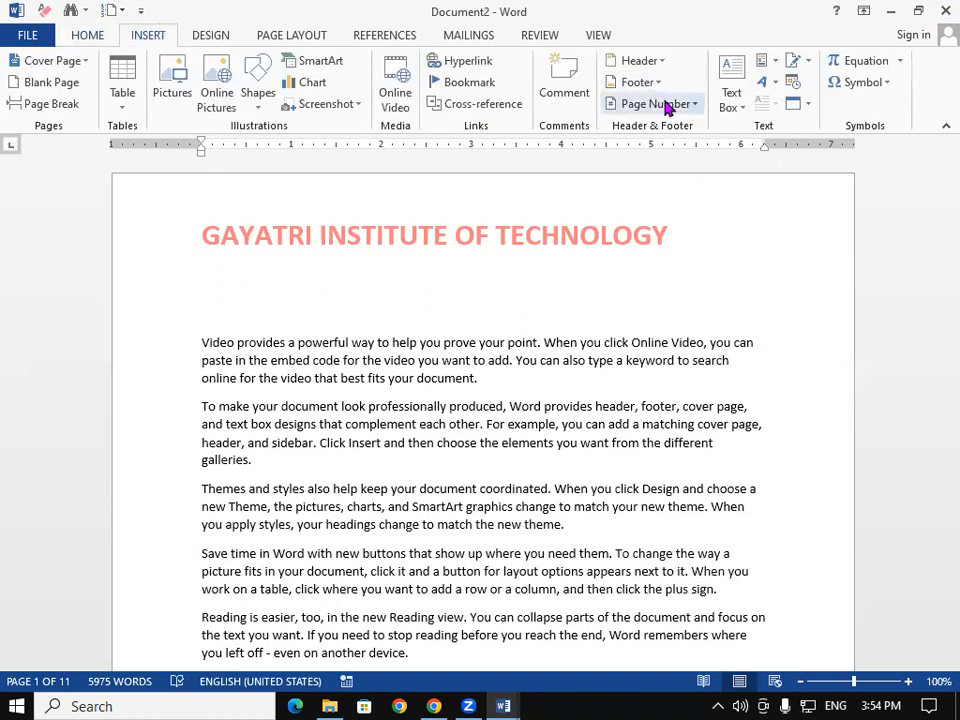